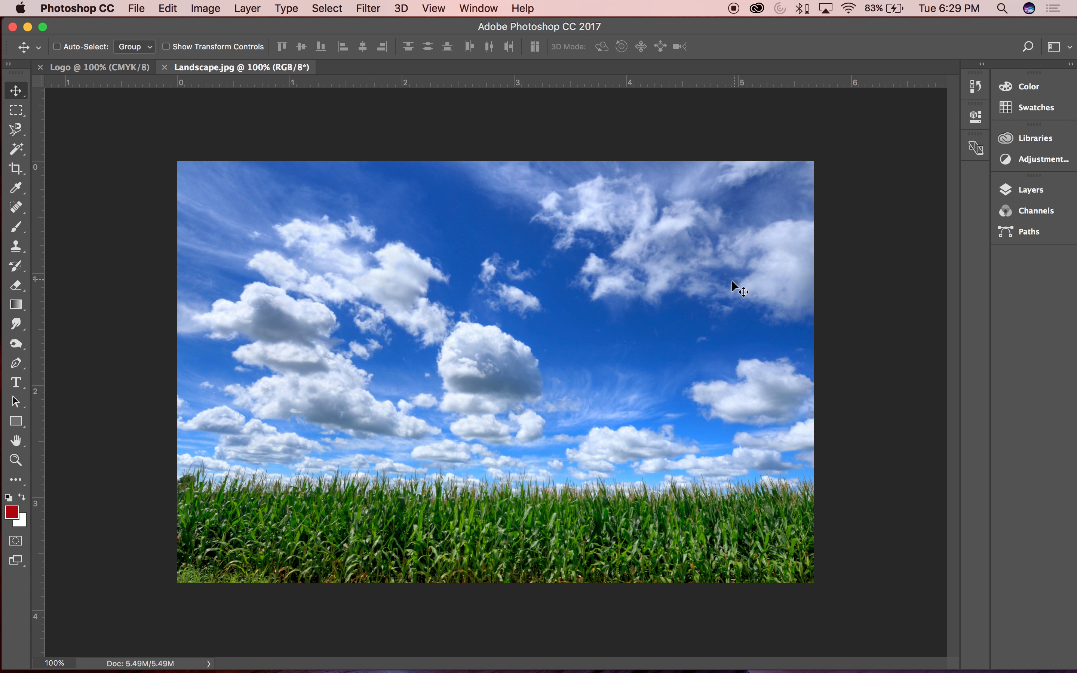
Review the General, Interface, Tools and Units & Rulers preferences, including the available ruler units, keeping the rulers in inches
key("super+k")
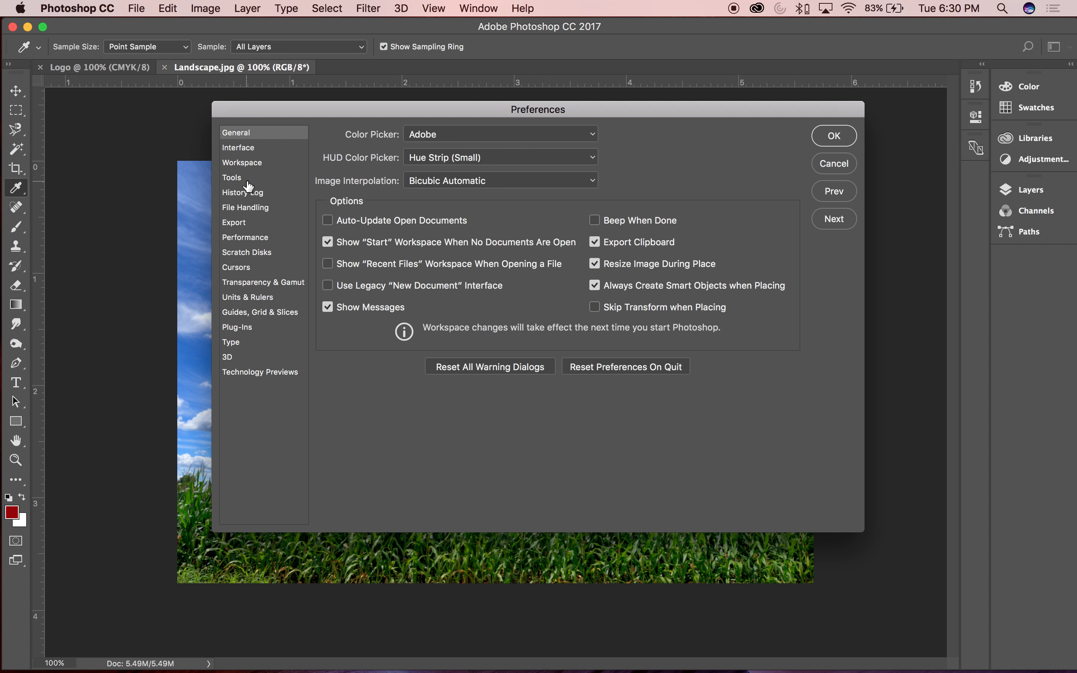
left_click(252, 155)
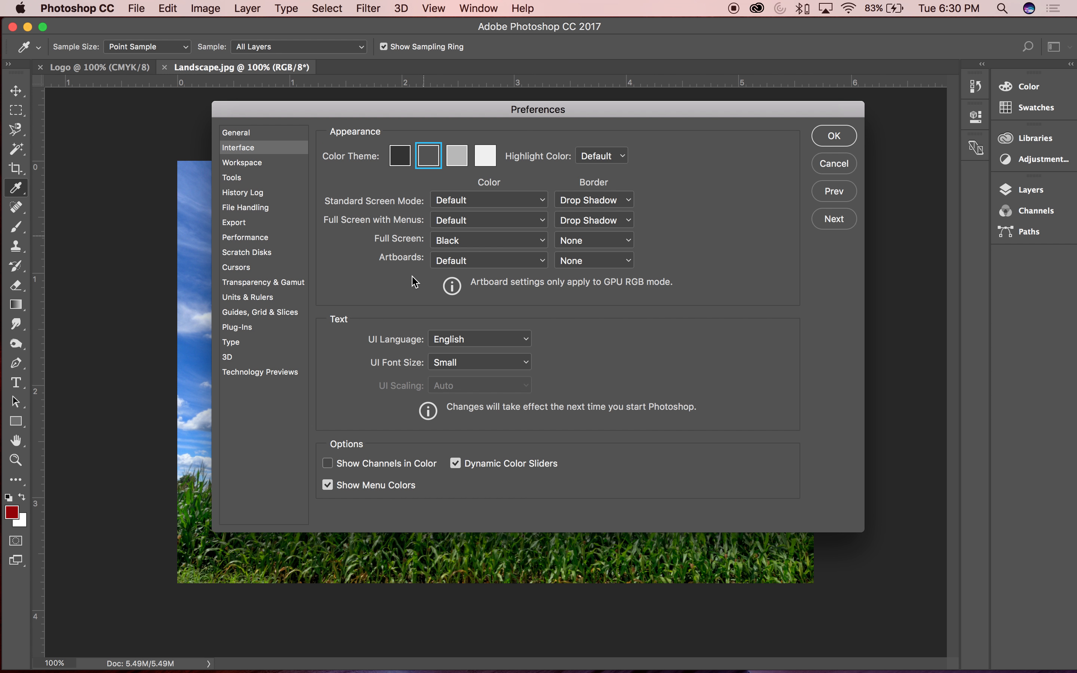
left_click(240, 178)
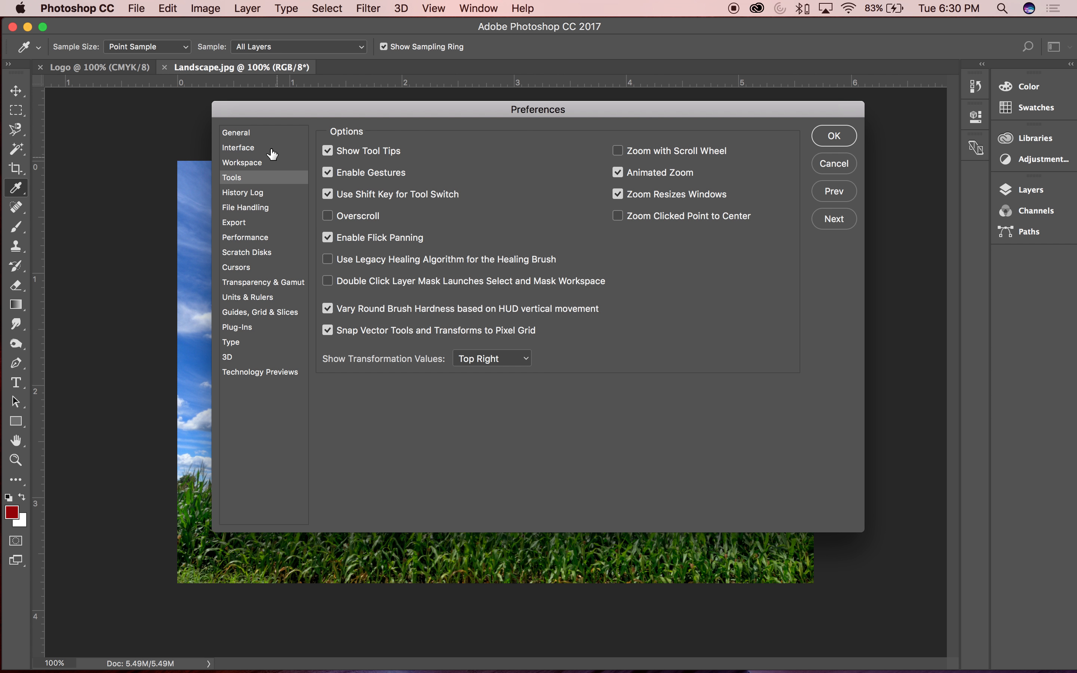
left_click(262, 133)
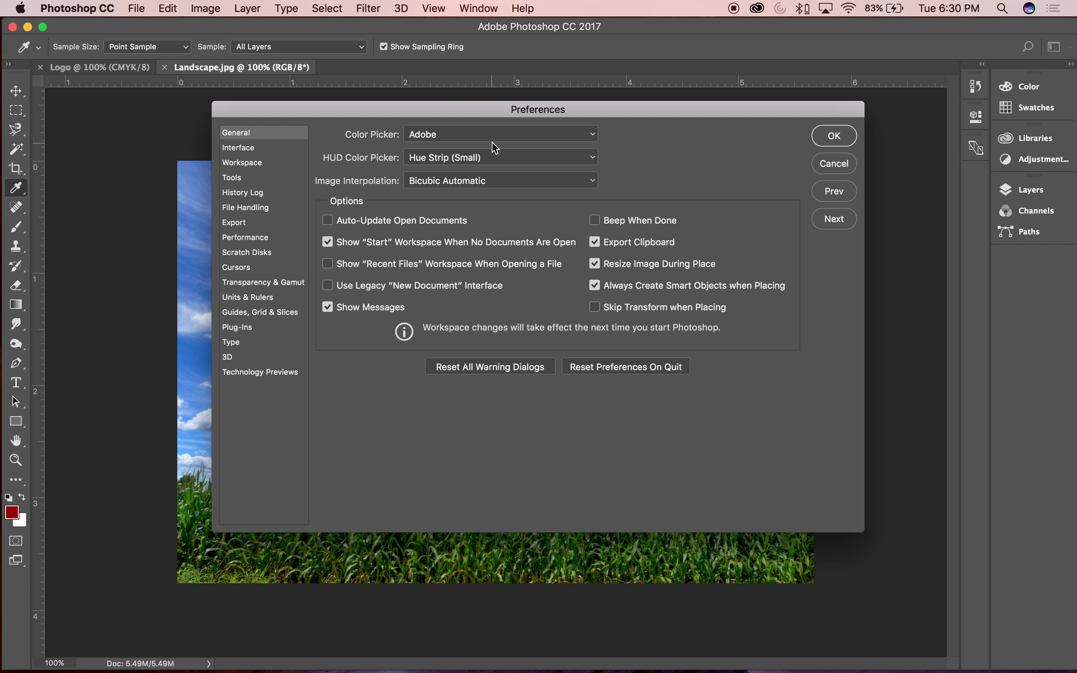
left_click(247, 299)
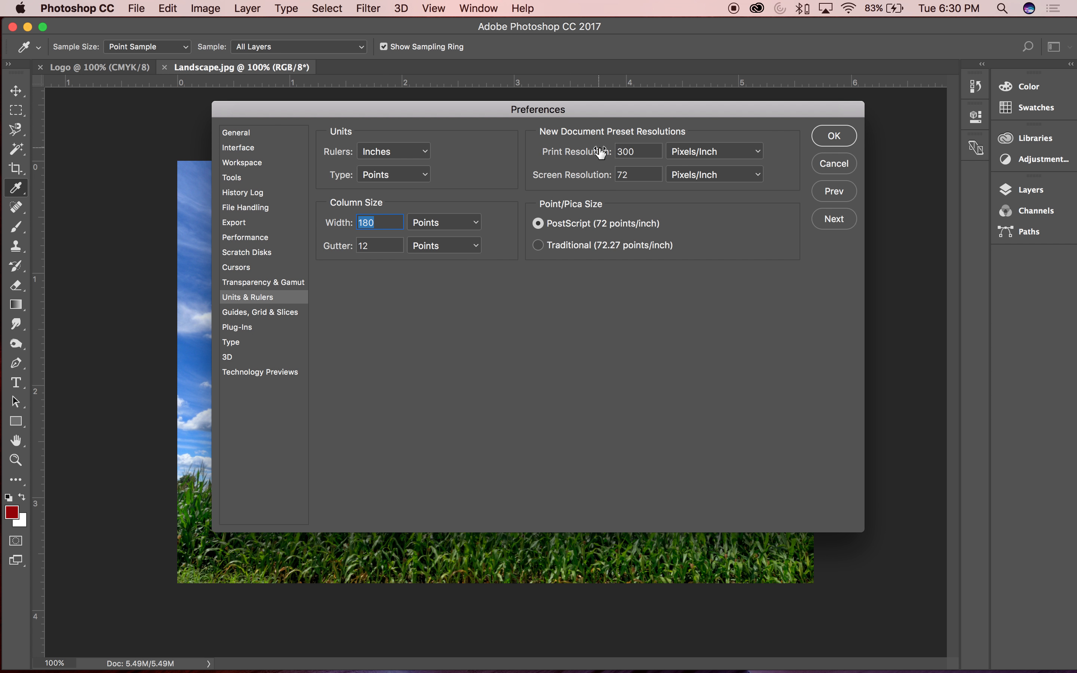
left_click(425, 152)
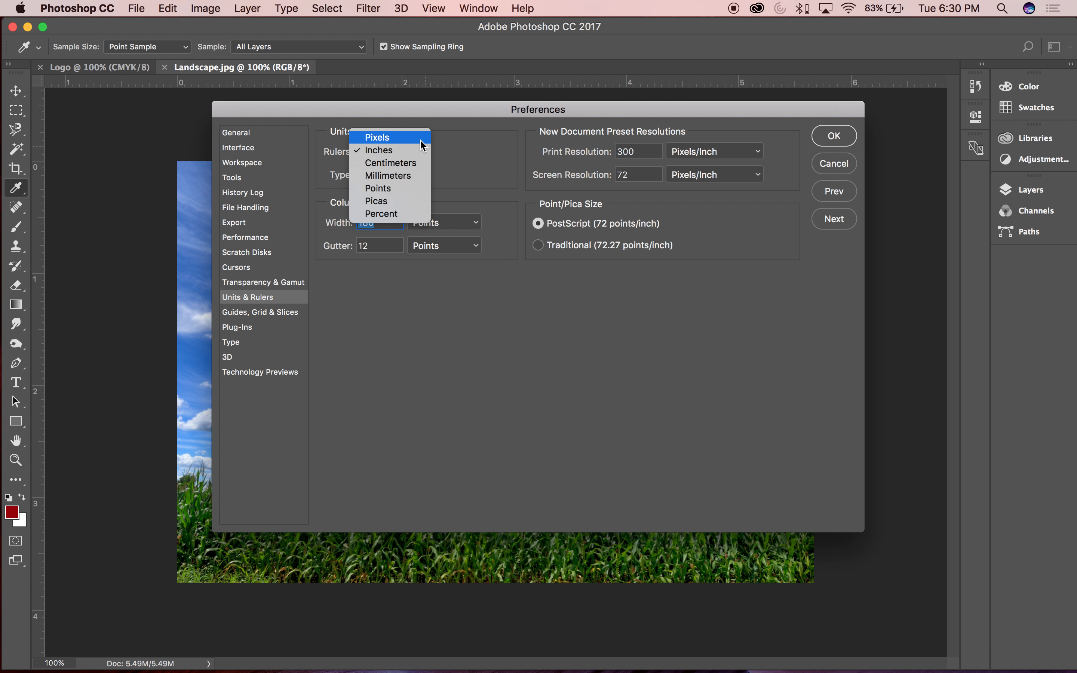
left_click(478, 150)
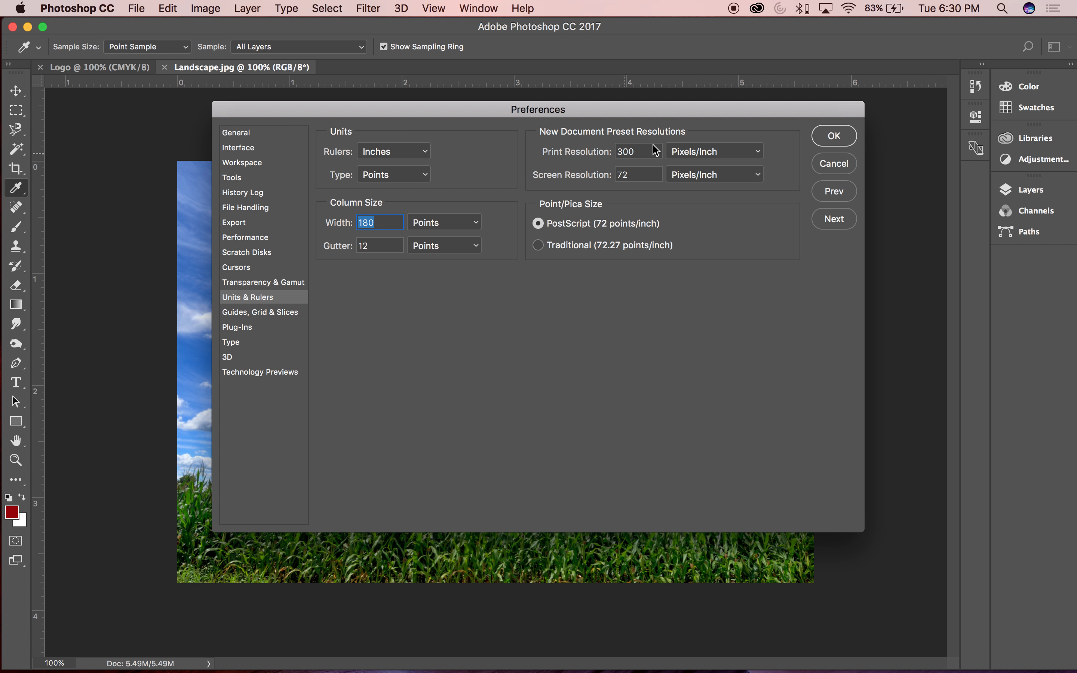
left_click(833, 137)
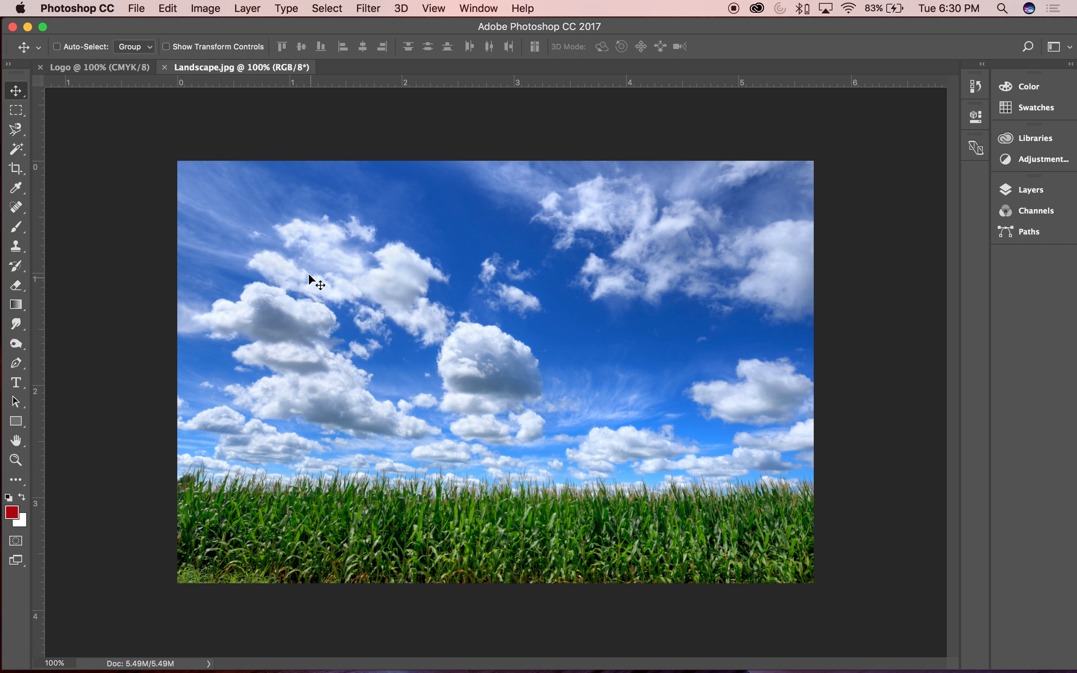
Convert the landscape image to the CMYK Color mode
left_click(209, 9)
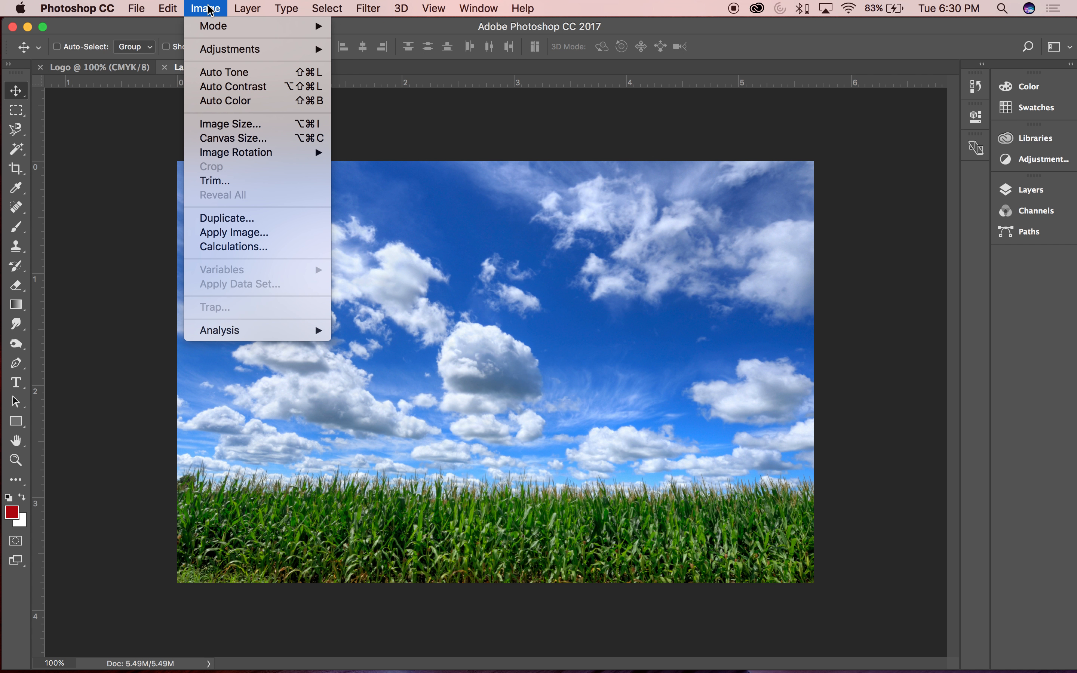
mouse_move(216, 26)
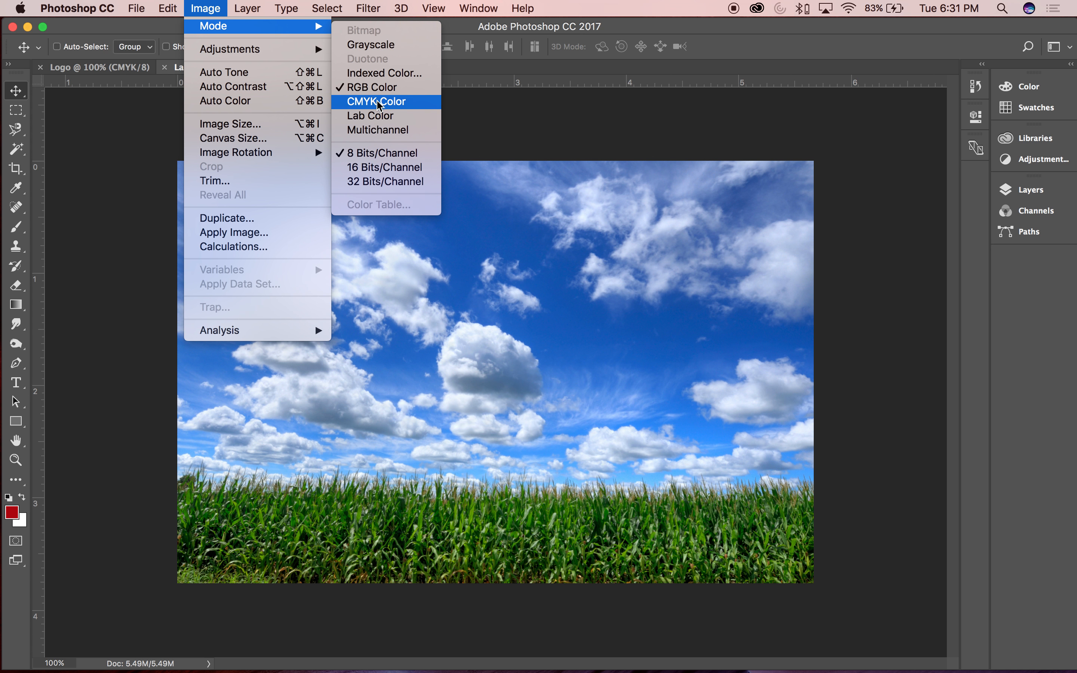
left_click(381, 102)
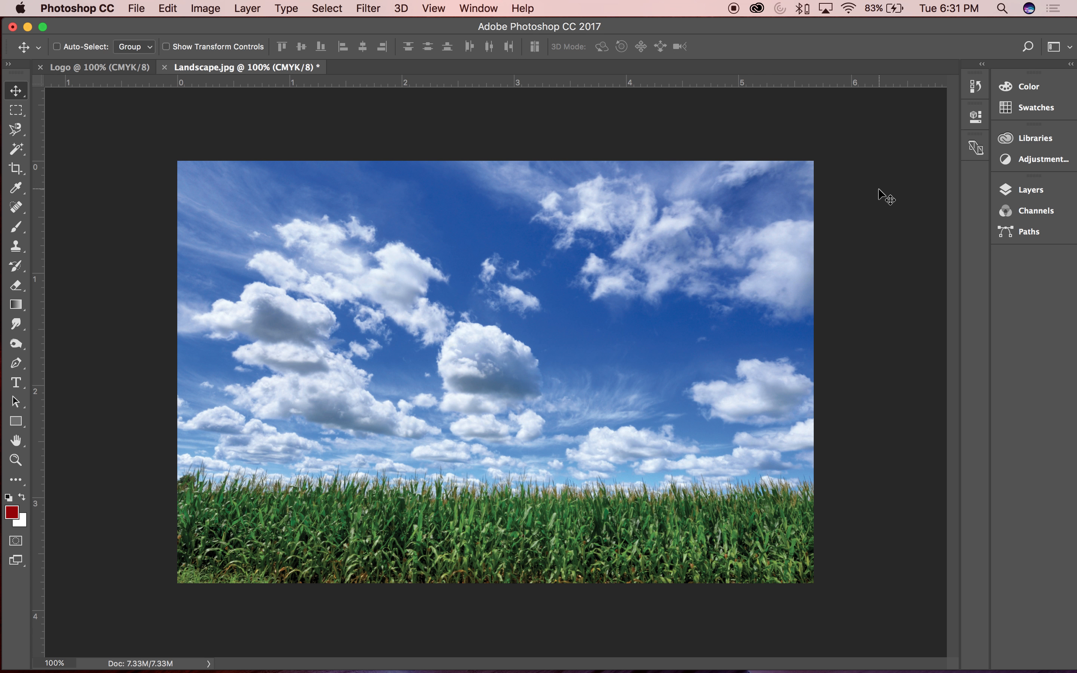
Compare the landscape's RGB and CMYK versions by repeatedly undoing and redoing the color mode conversion, leaving it in CMYK
key("super")
key("super+z")
key("super+z")
key("super+z")
key("super+z")
key("super+z")
key("super+z")
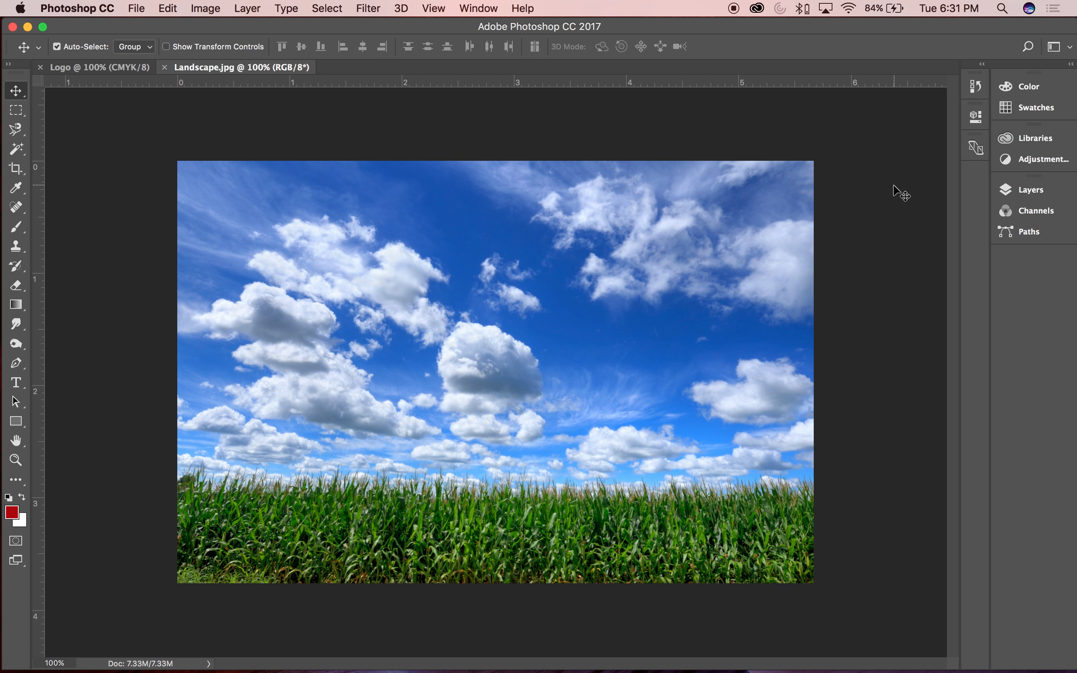
key("super+z")
key("super+z")
key("super+z")
key("super+z")
key("super+z")
key("super+z")
key("super+z")
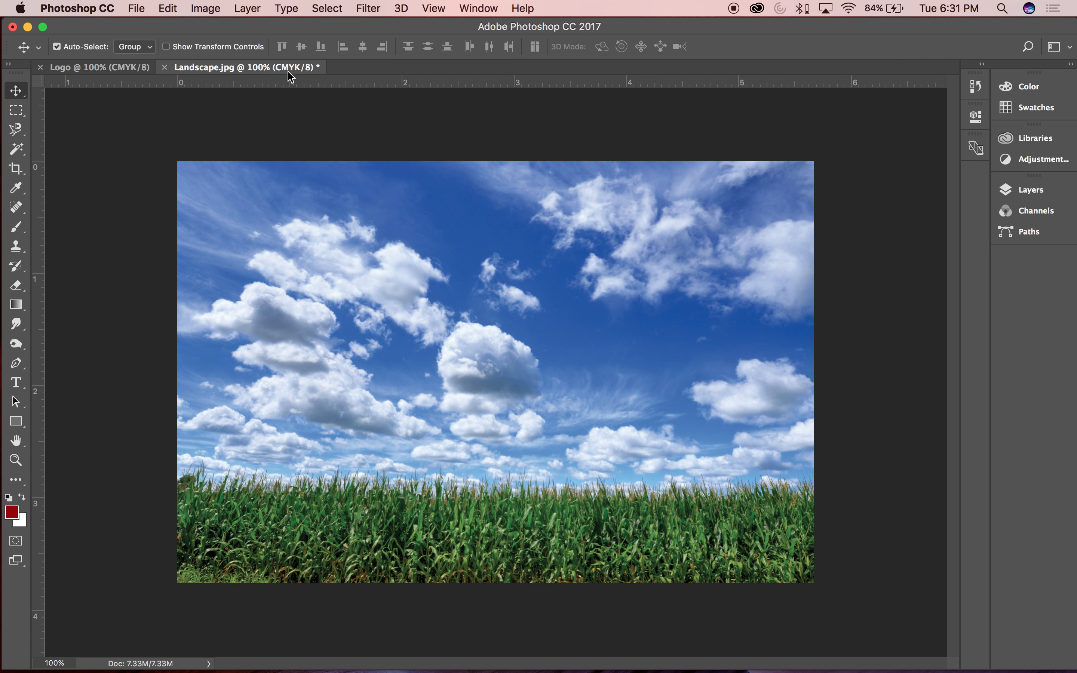
key("super+z")
key("super+z")
key("super+z")
key("super+z")
key("super+z")
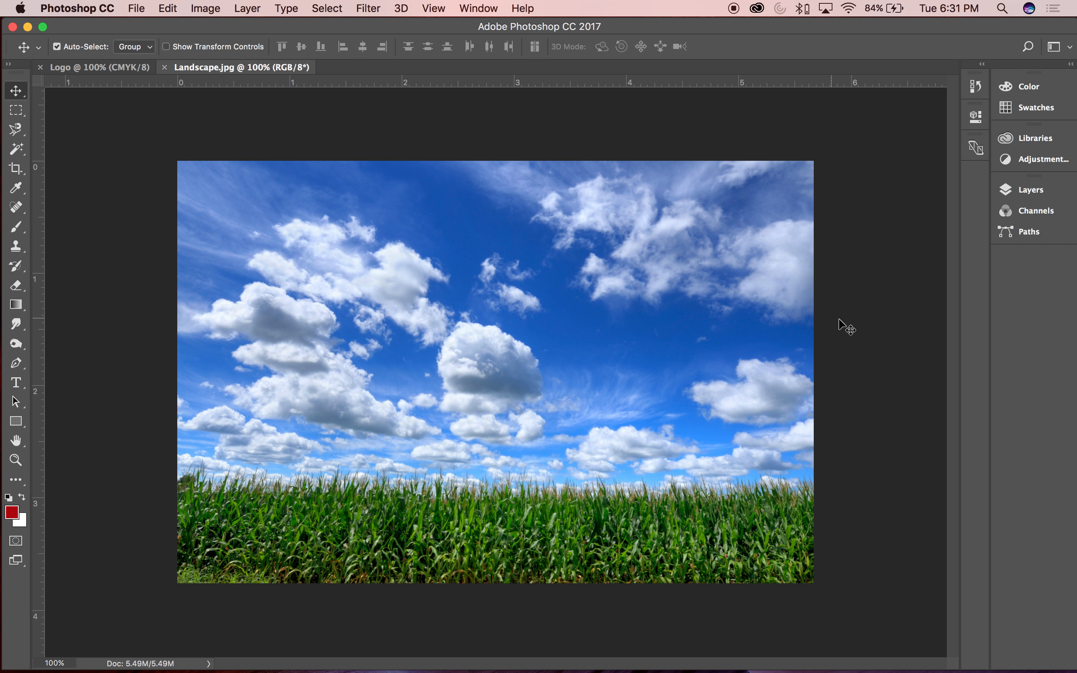
key("super+z")
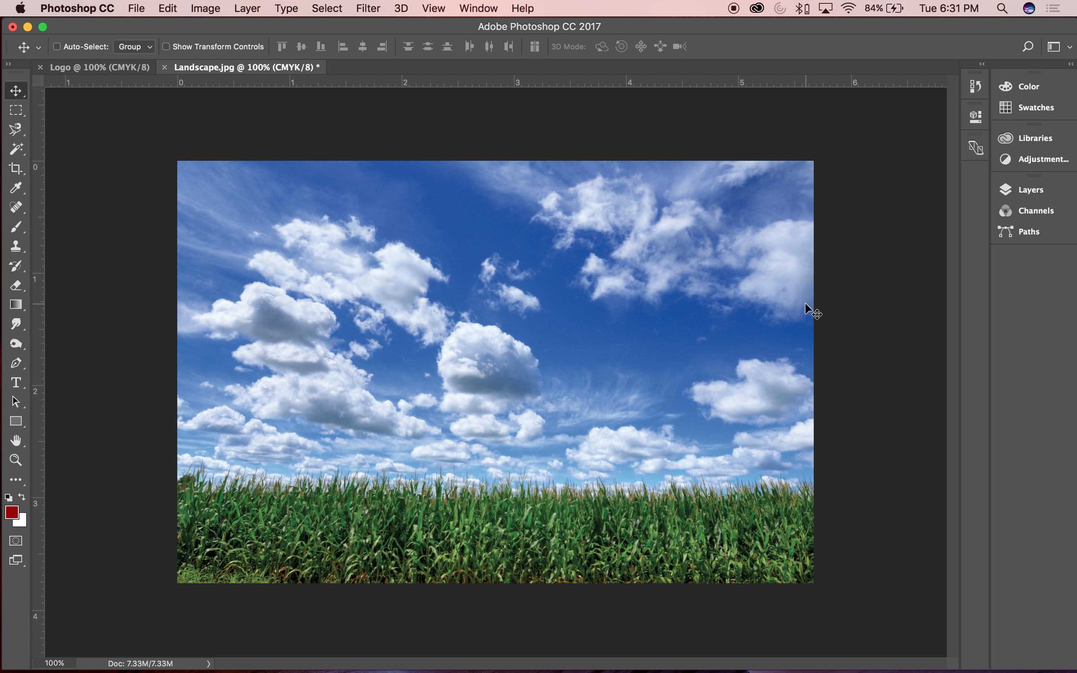
key("super+z")
key("super+z")
key("super+z")
key("super+z")
key("super+z")
key("super+z")
key("super+z")
key("super+z")
key("super+z")
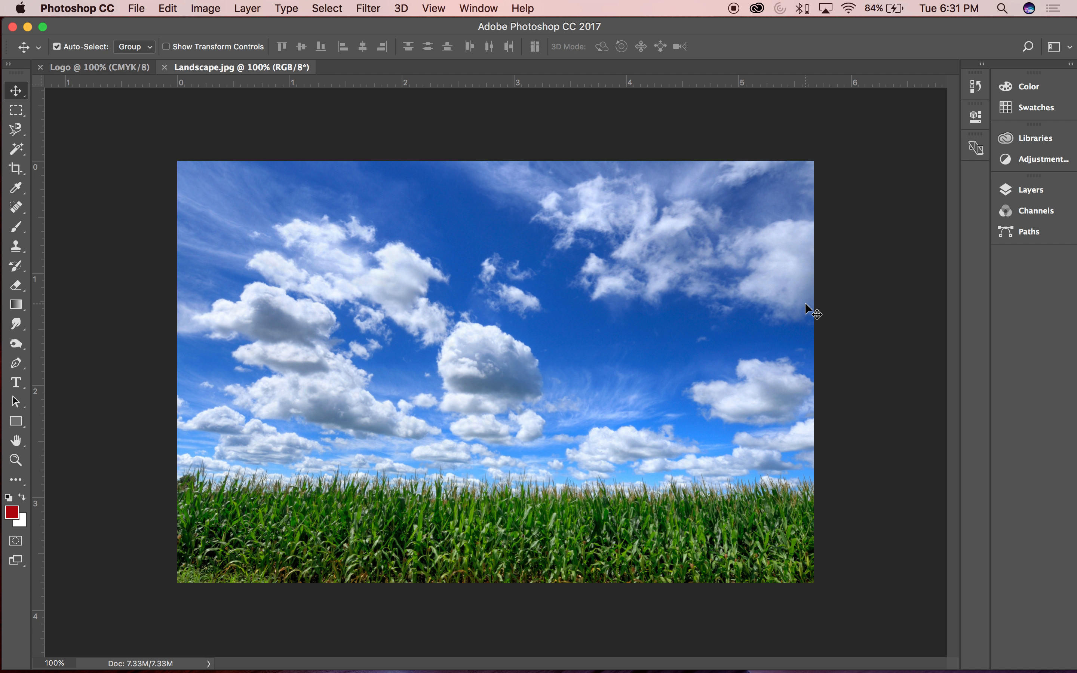
key("super+z")
key("super+z")
key("super+z")
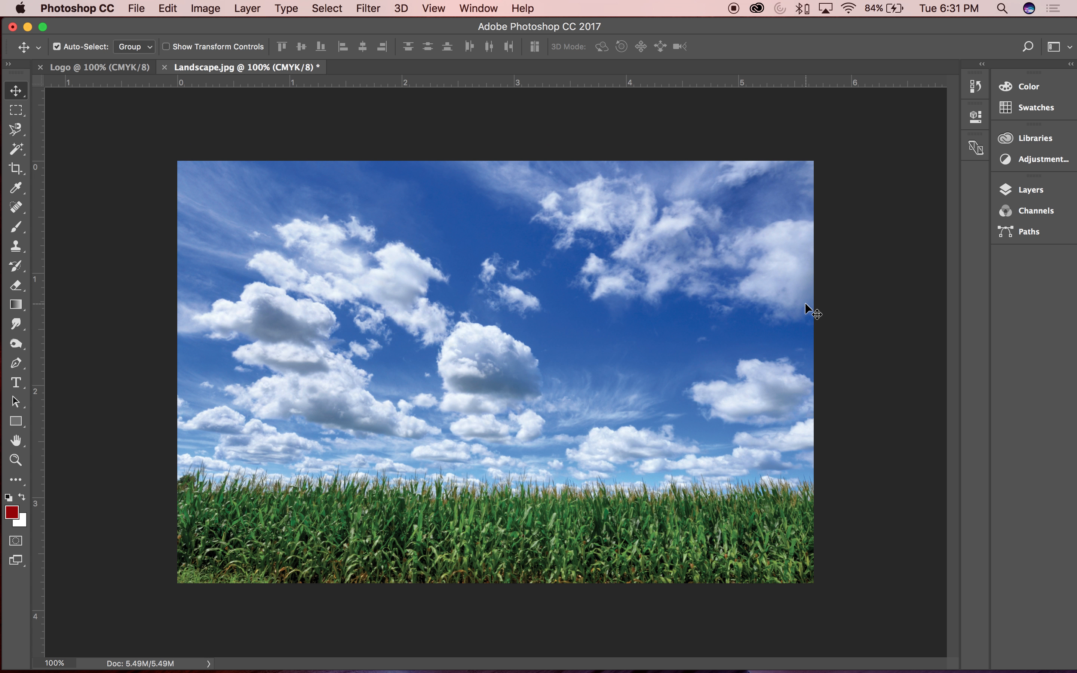
key("super+z")
key("super+z")
key("super+z")
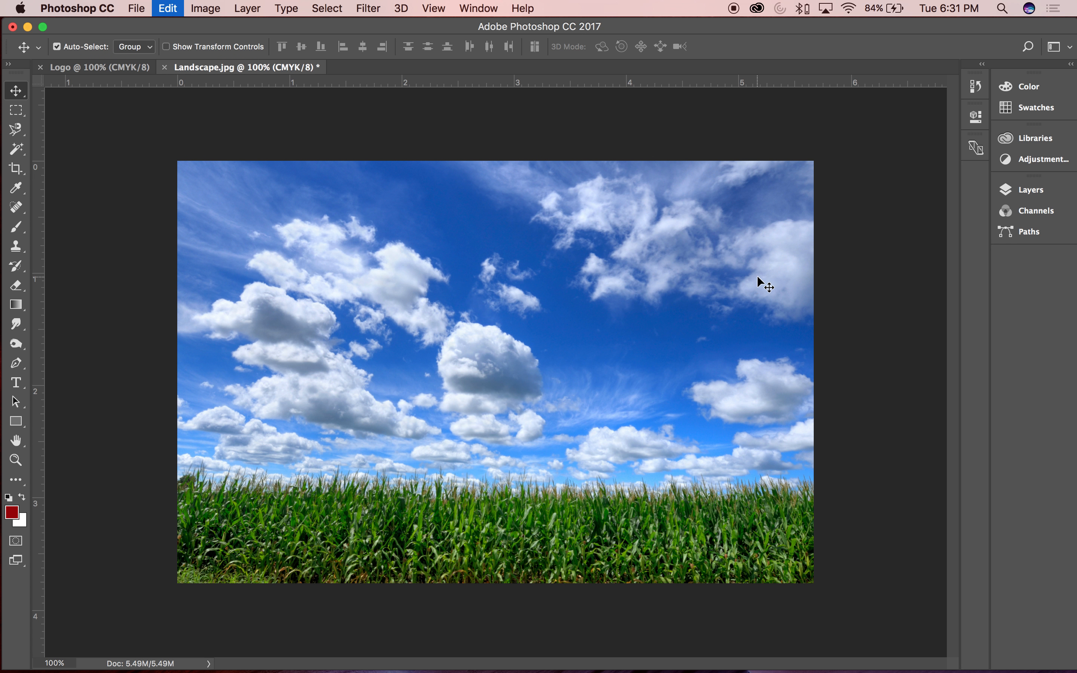
key("super+z")
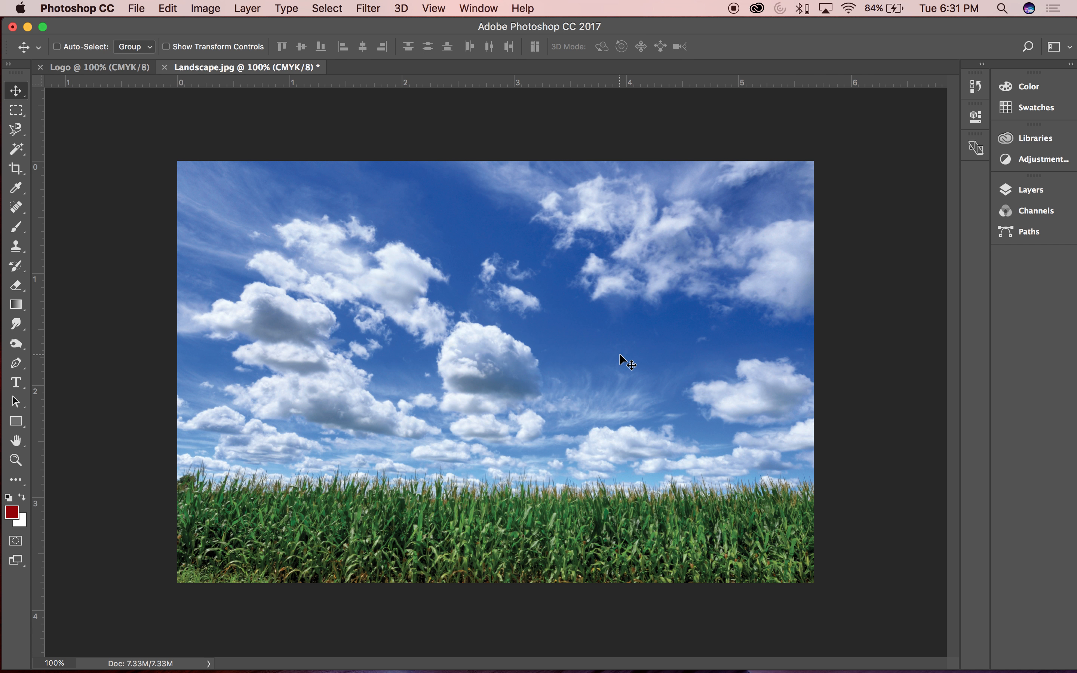
key("super+z")
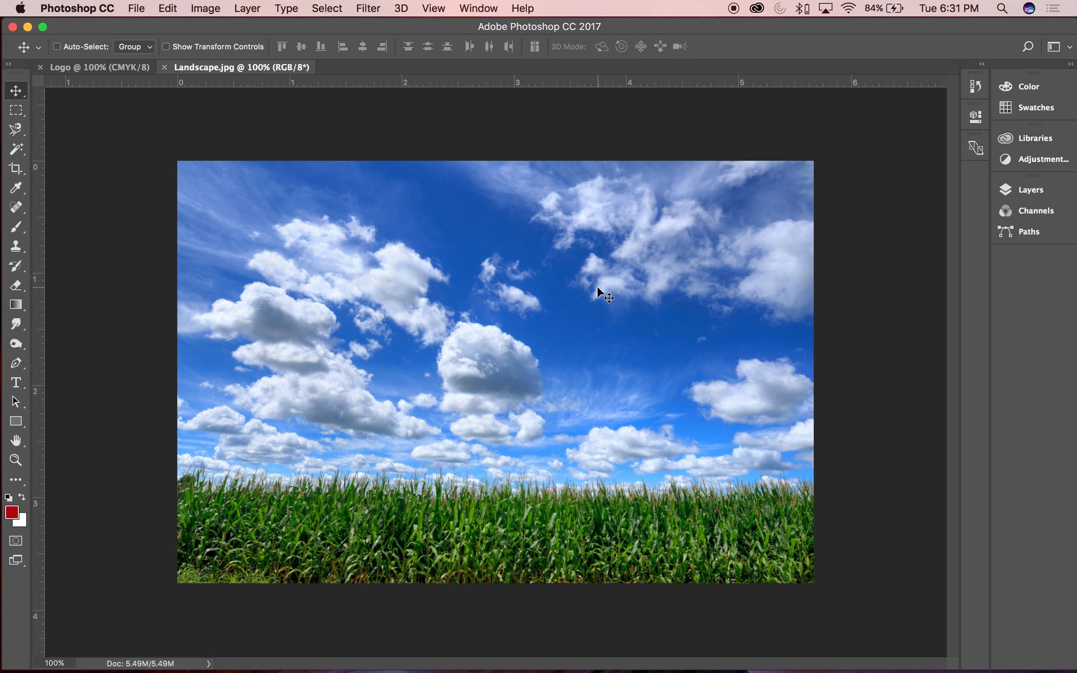
key("super+z")
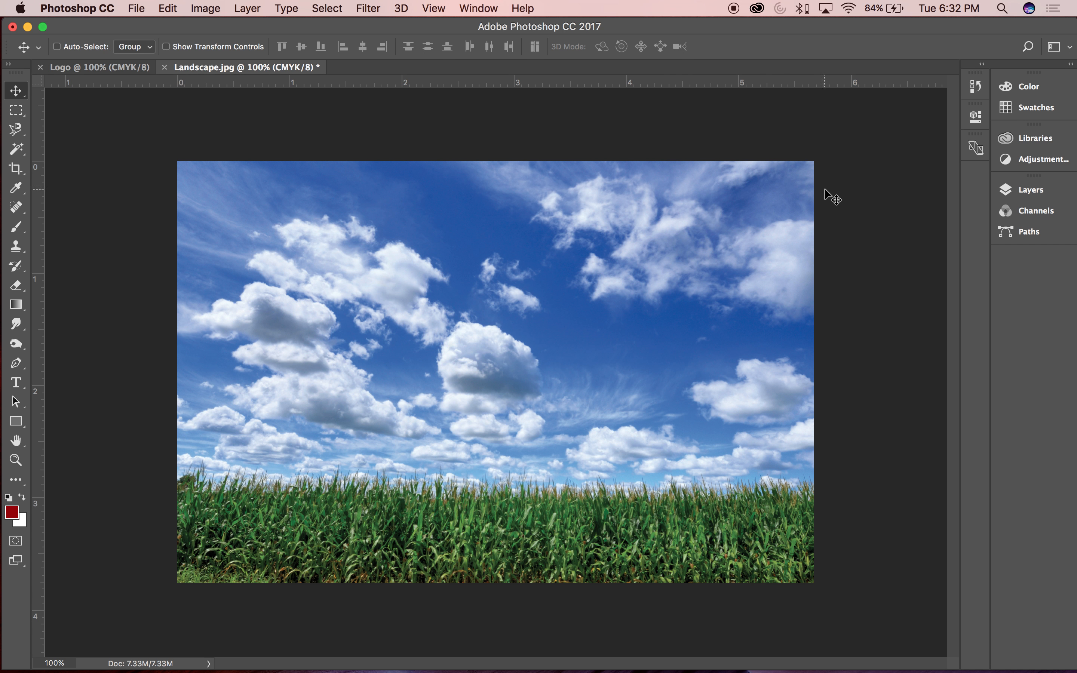
Examine the image's Magenta and Yellow channels separately by toggling channel visibility, and show the full CMYK composite again
left_click(983, 87)
left_click(1032, 212)
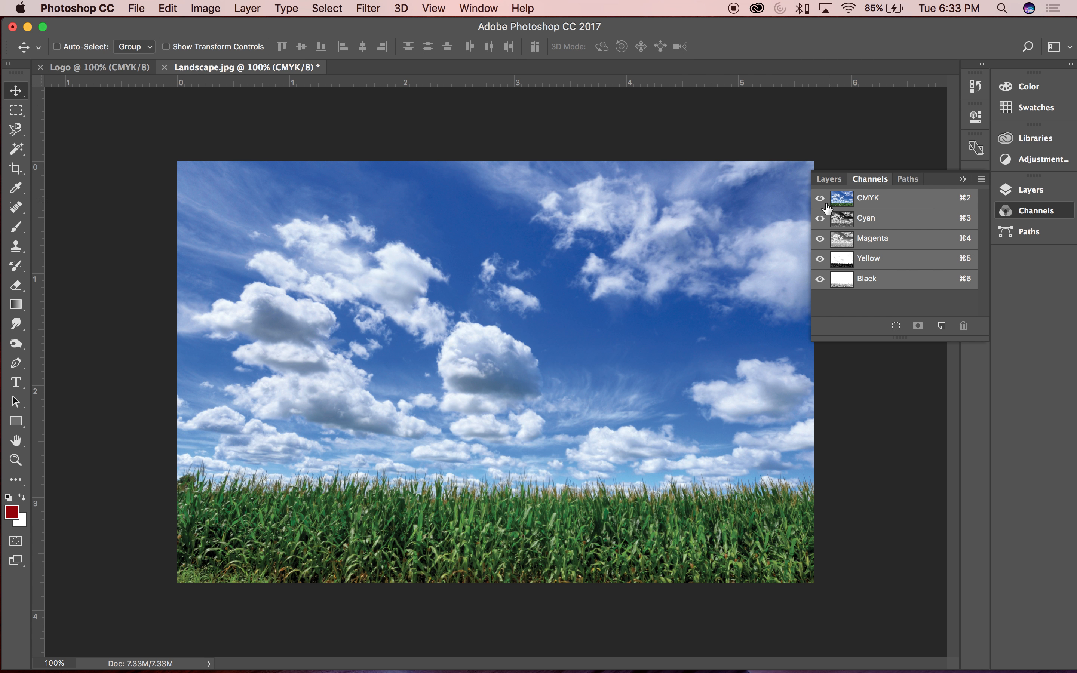
left_click(820, 218)
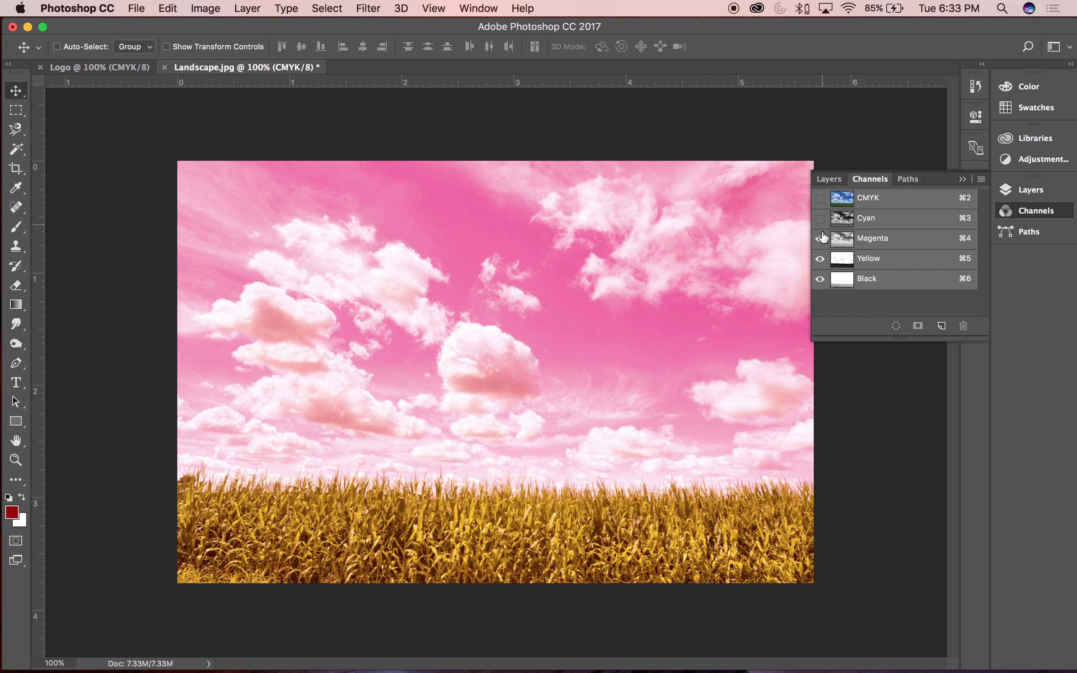
left_click_drag(819, 260, 822, 281)
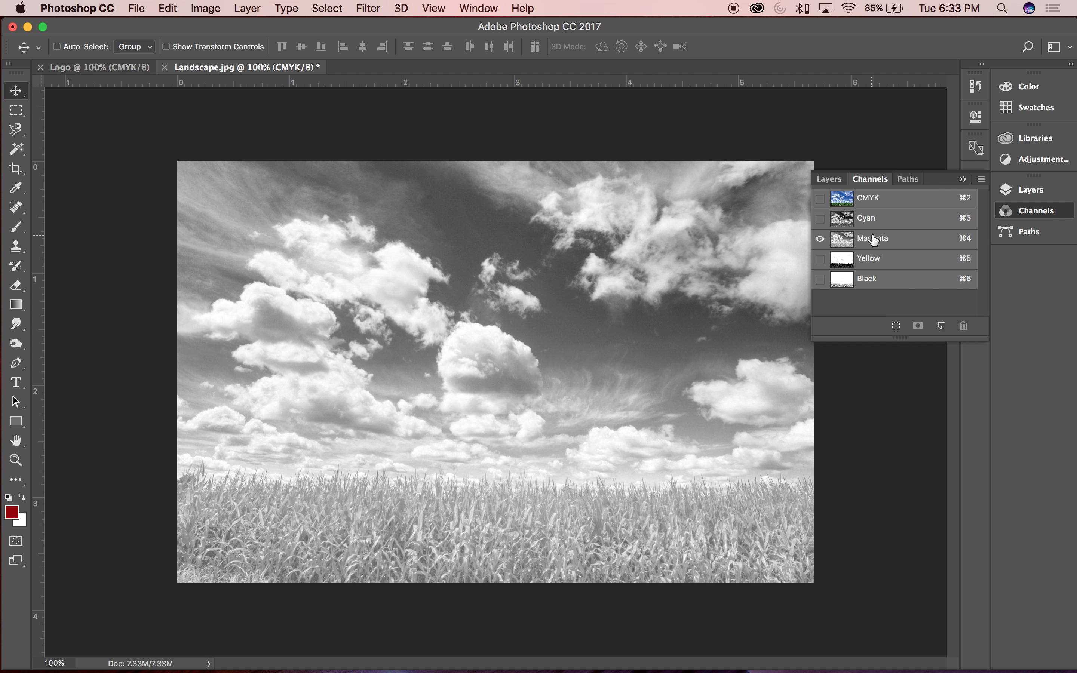
left_click(820, 259)
left_click(820, 238)
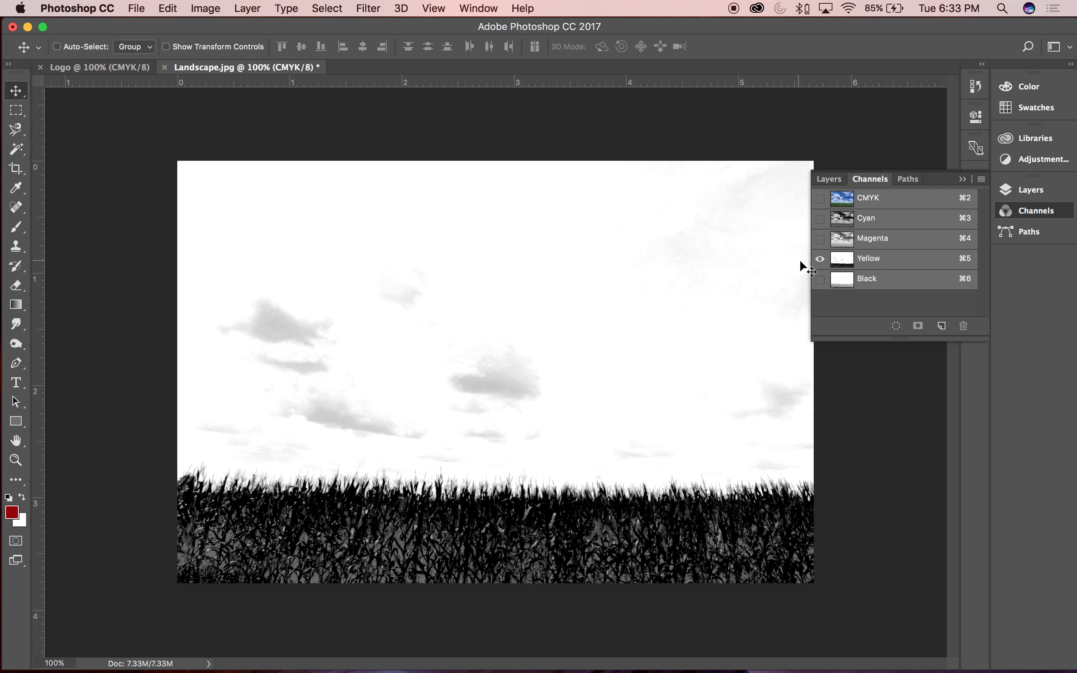
left_click(820, 239)
left_click(820, 218)
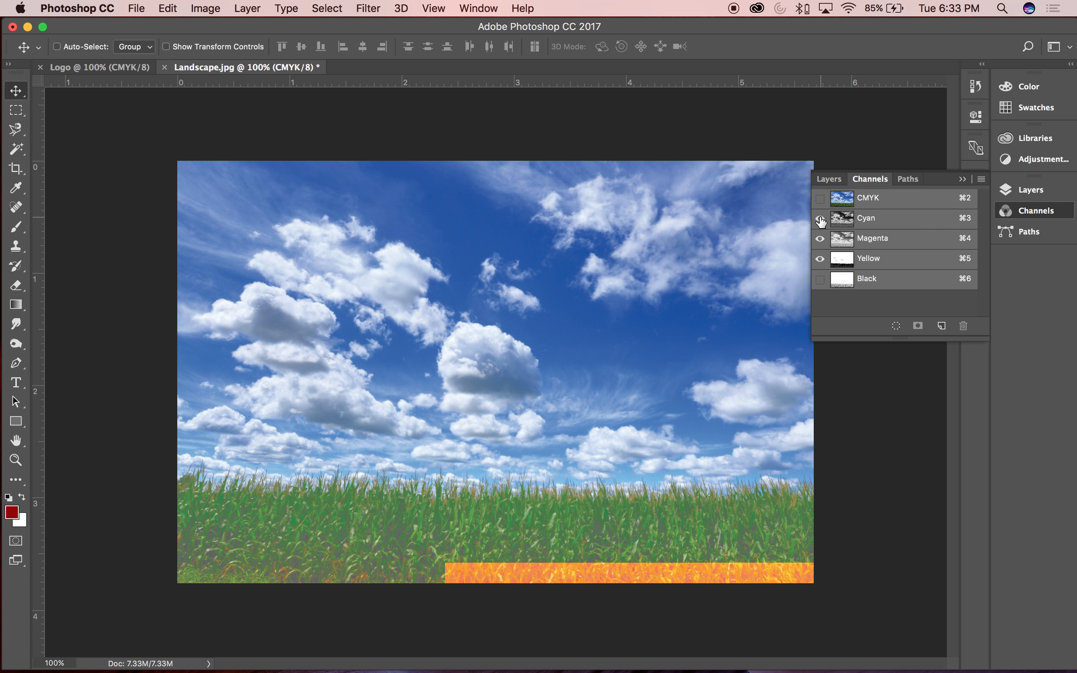
left_click(820, 198)
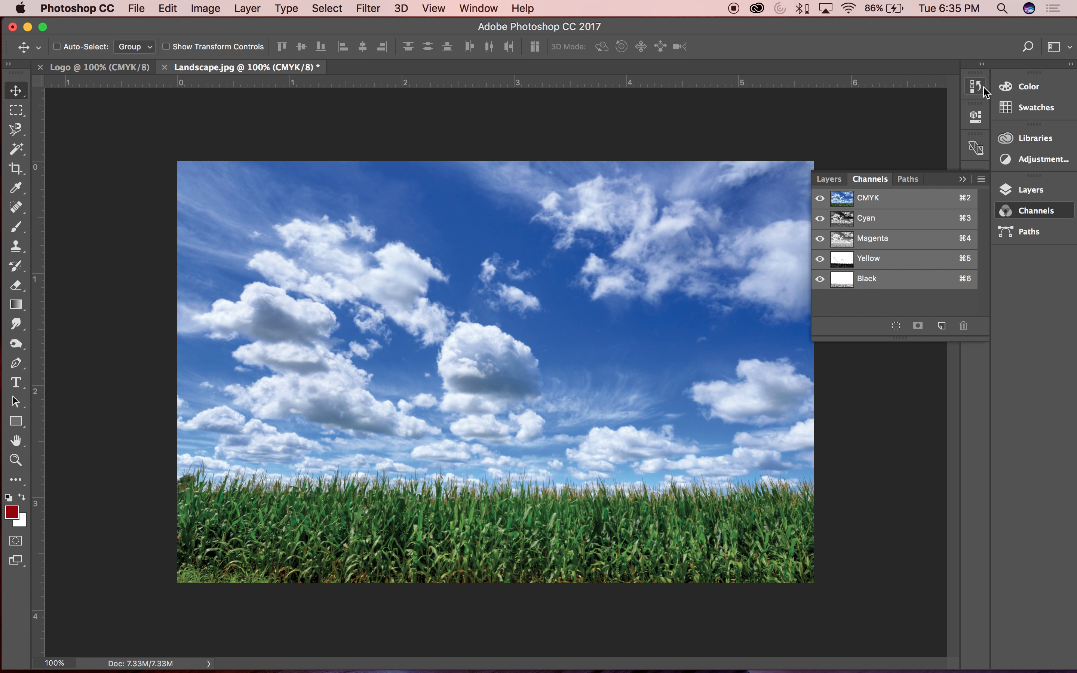
Close the channel list and look over the document's recorded history states
left_click(981, 179)
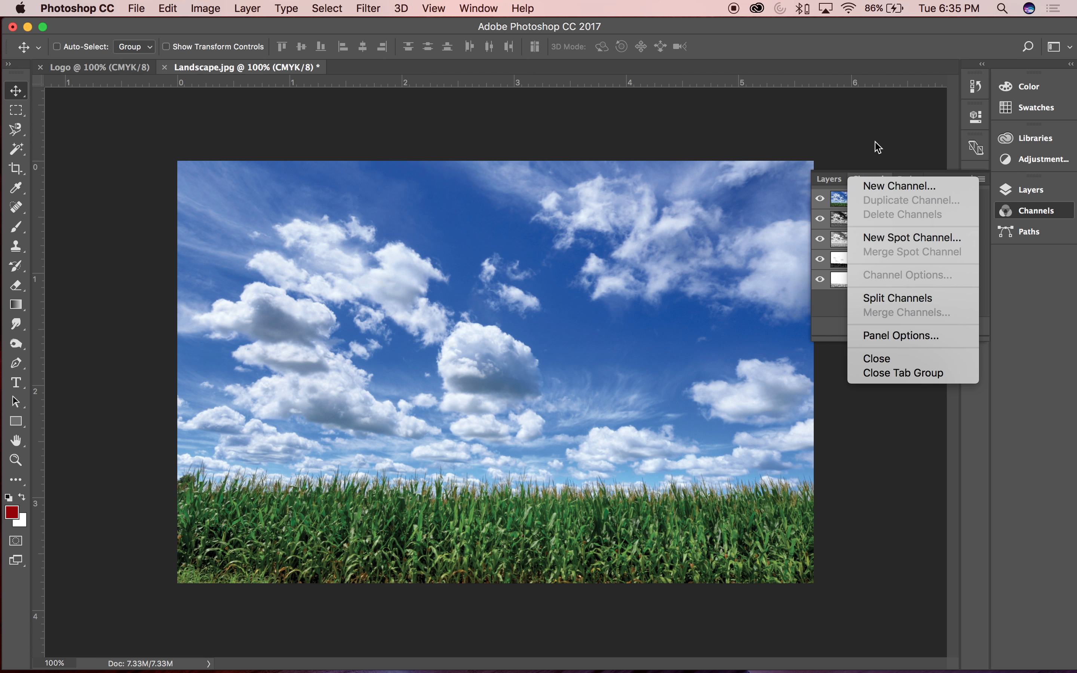
left_click(875, 127)
left_click(963, 180)
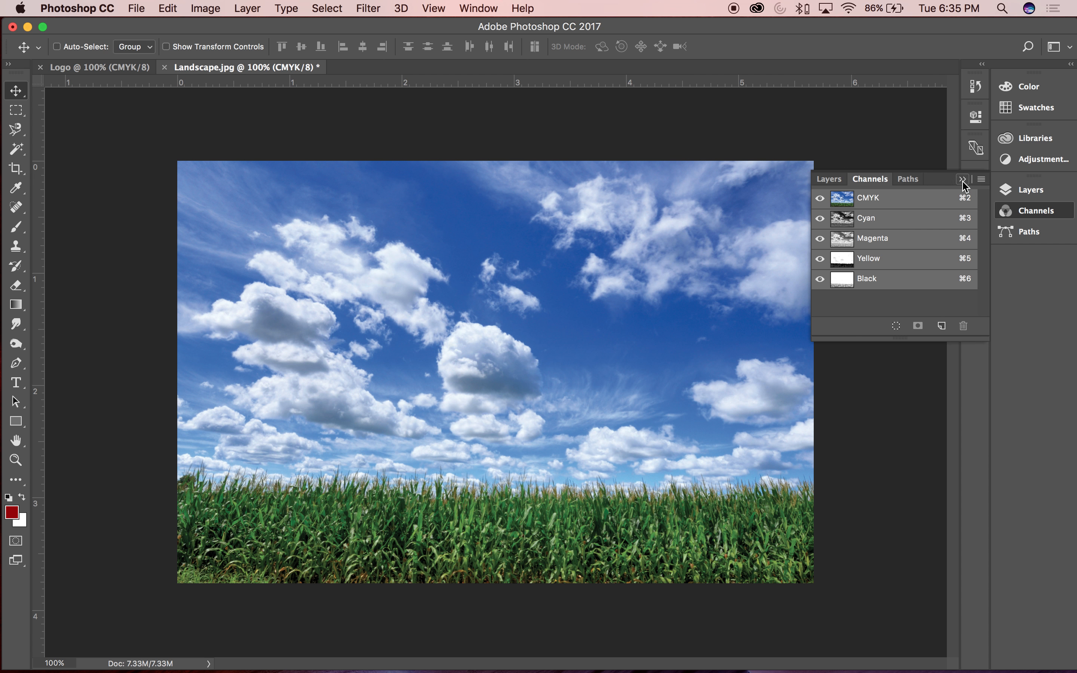
left_click(981, 88)
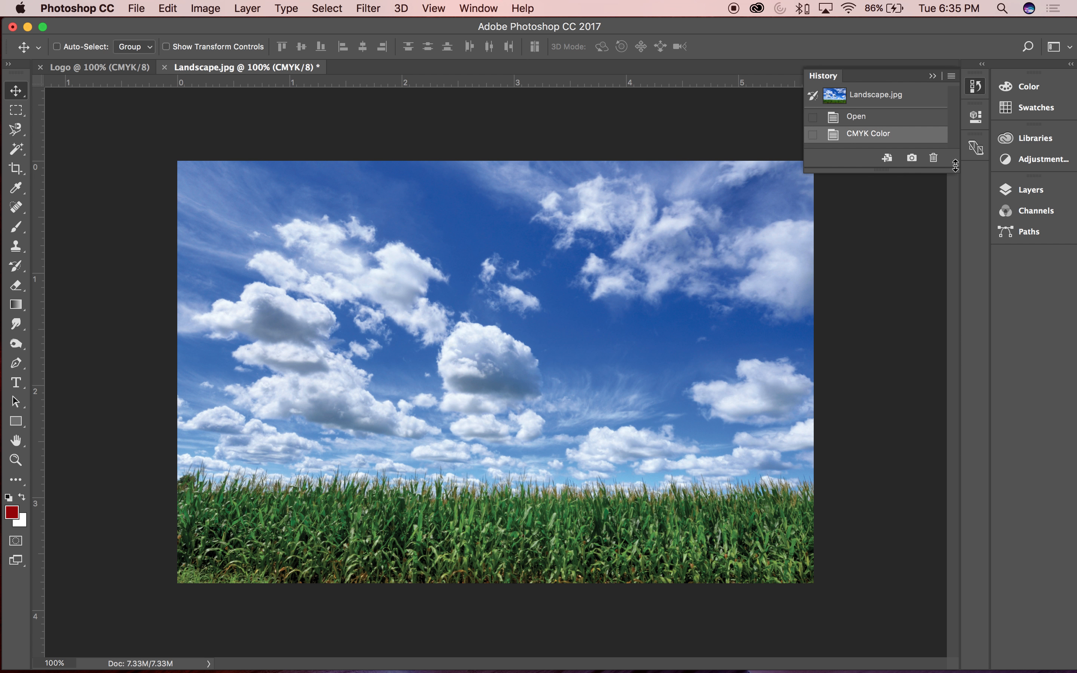
left_click(932, 77)
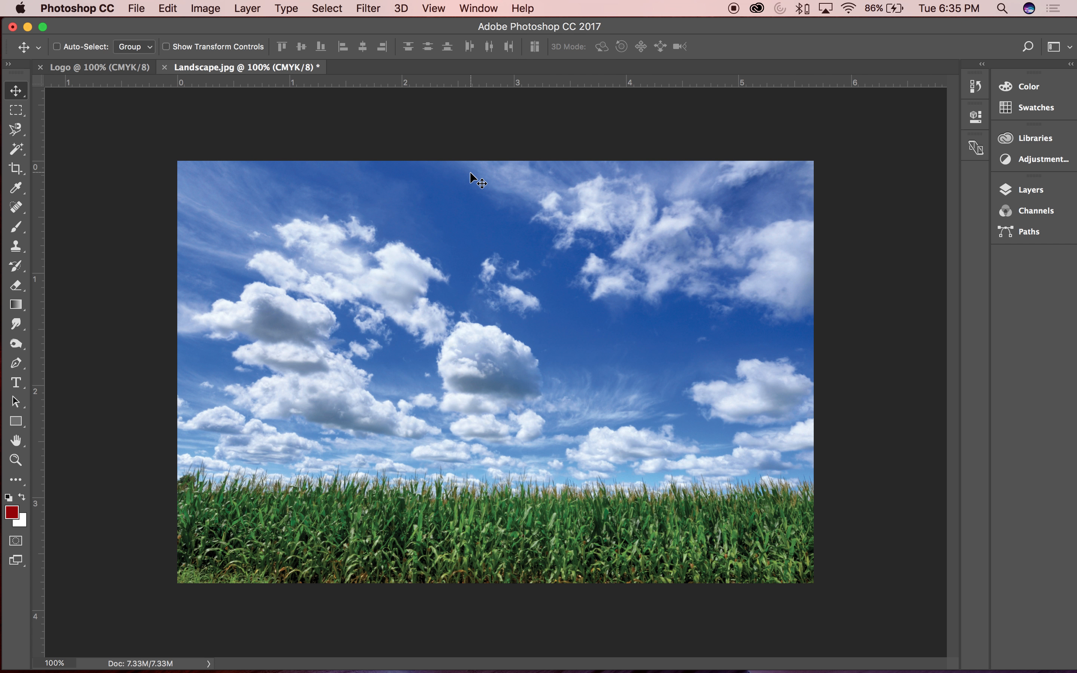
Revert the image to its original Landscape.jpg snapshot in the history, enlarging the history list to show more states
left_click(974, 87)
left_click(910, 103)
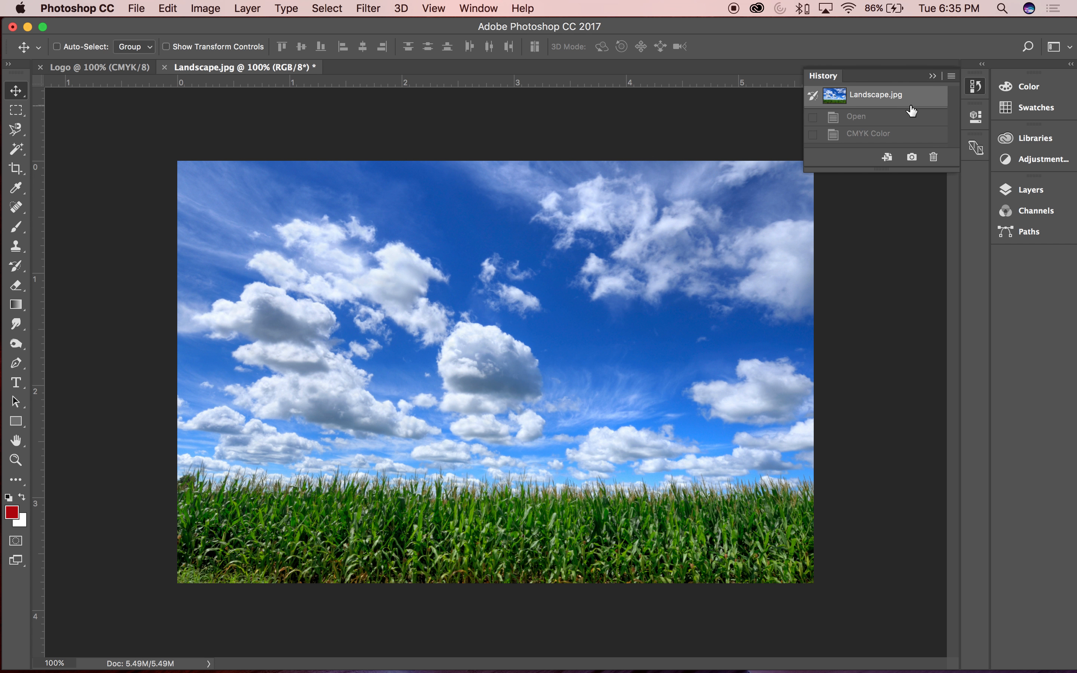
left_click_drag(881, 169, 952, 515)
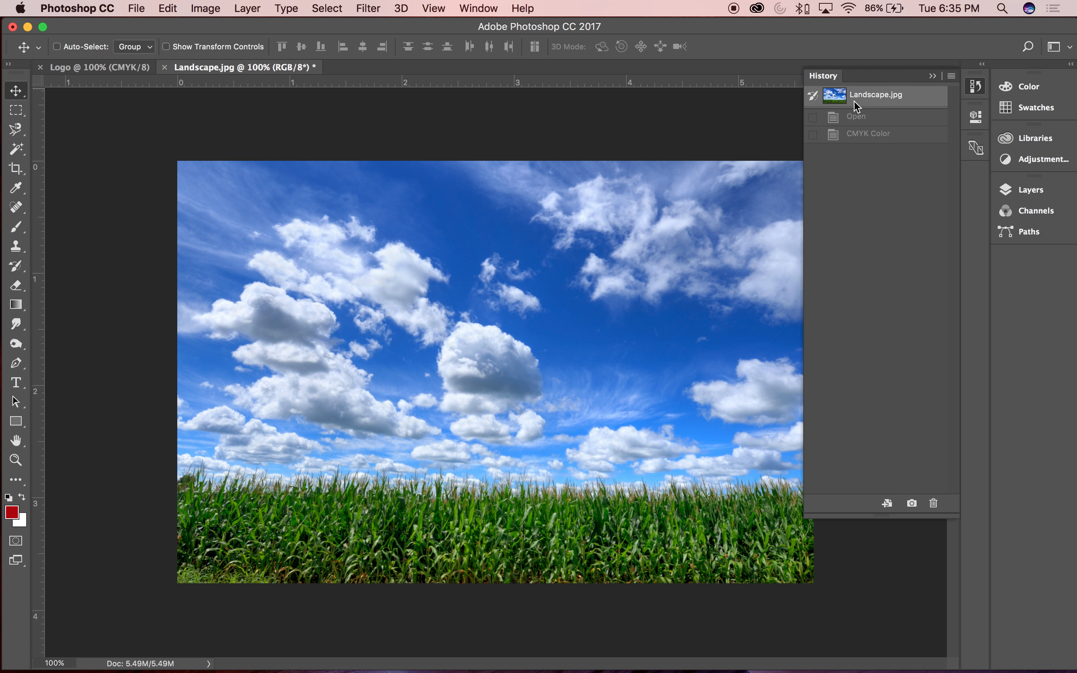
left_click(864, 118)
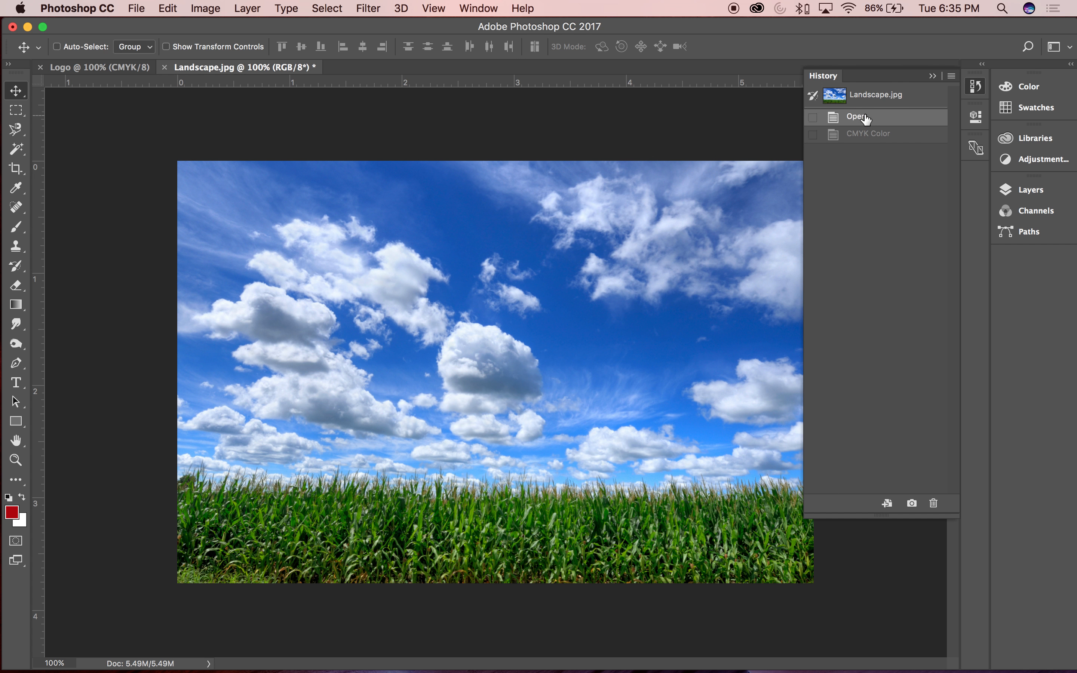
left_click(876, 100)
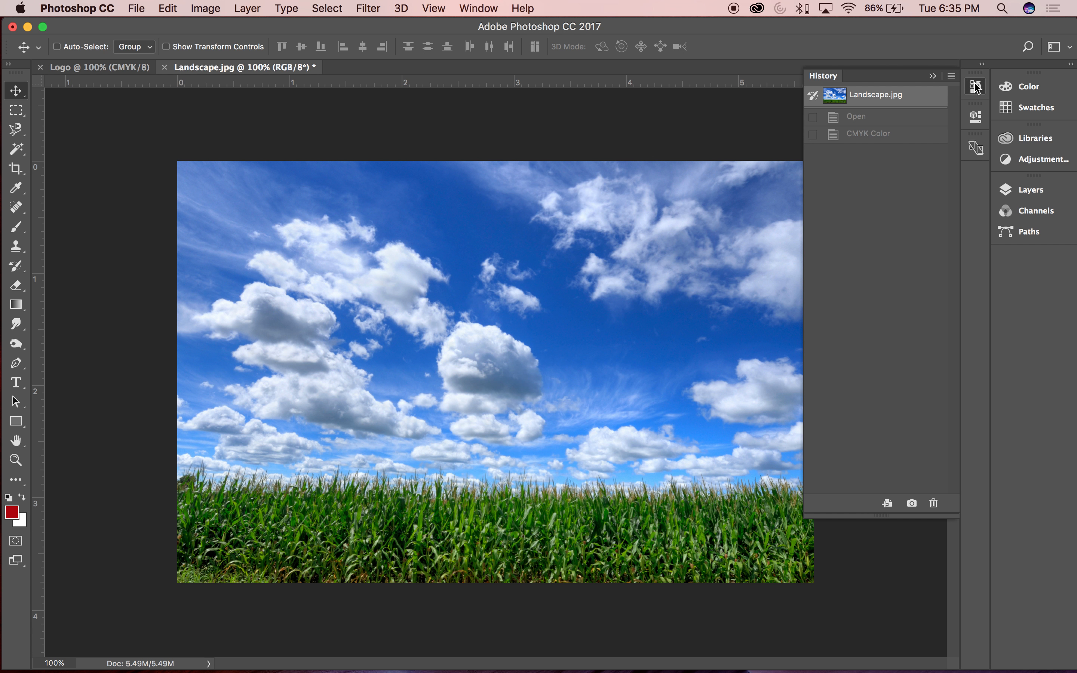
Switch between the Open and CMYK Color history states to compare the image, leaving it on CMYK Color
left_click(879, 119)
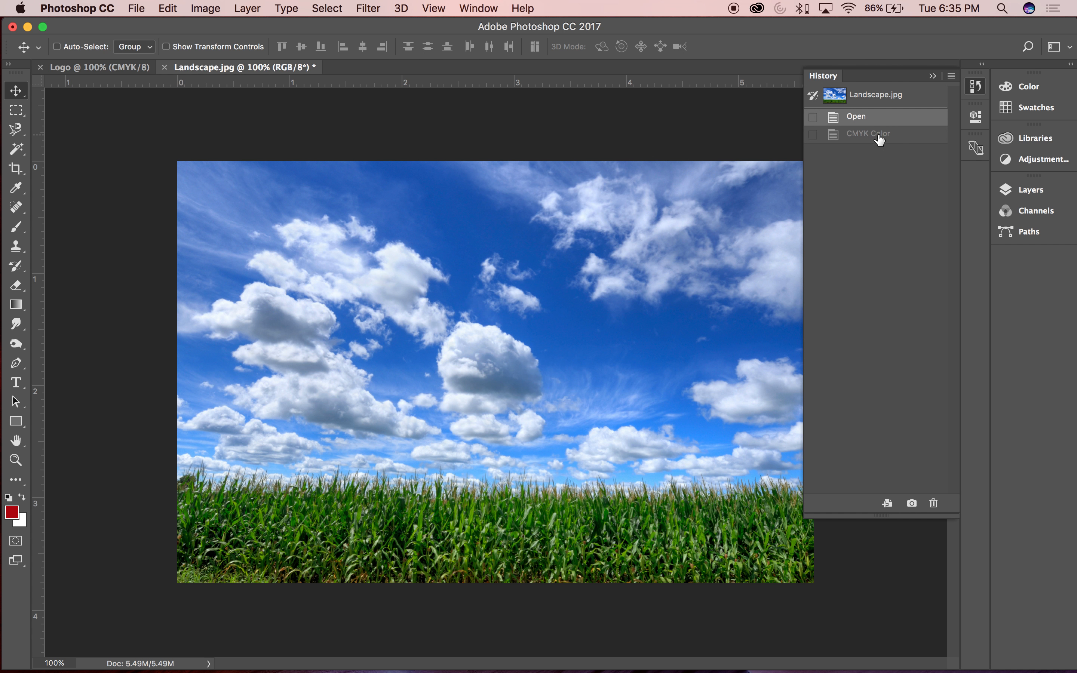
left_click(880, 132)
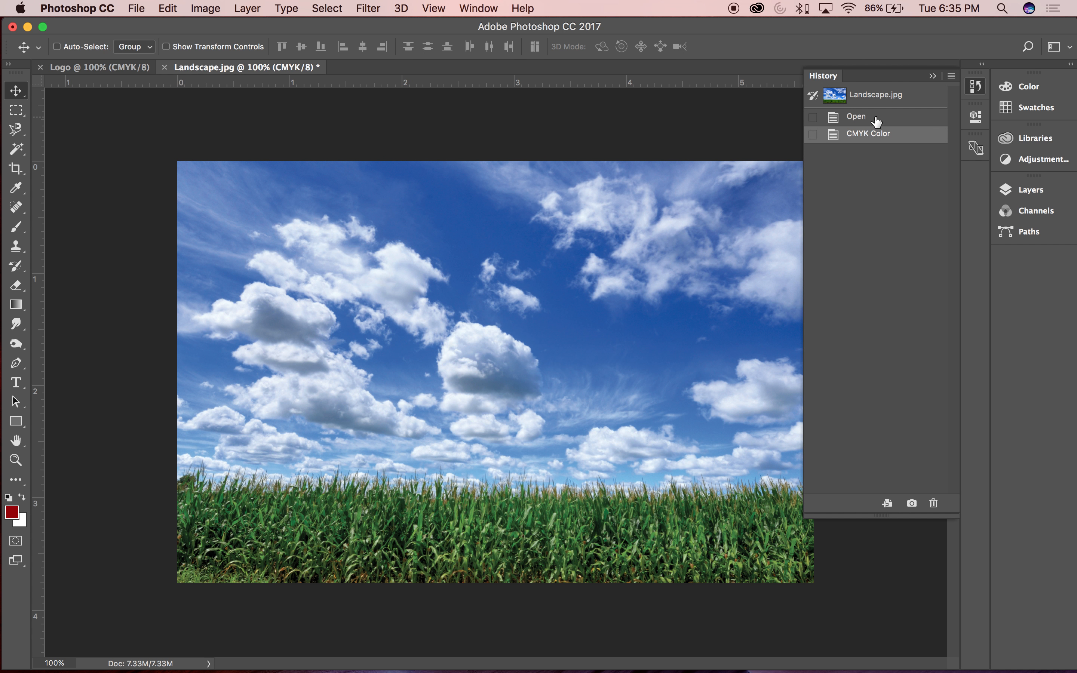
left_click(876, 118)
left_click(873, 135)
left_click(873, 120)
left_click(874, 135)
Start a Selective Color adjustment, move its dialog clear of the image's centre, and set Cyan to +85% for the Cyans range
left_click(291, 7)
mouse_move(316, 4)
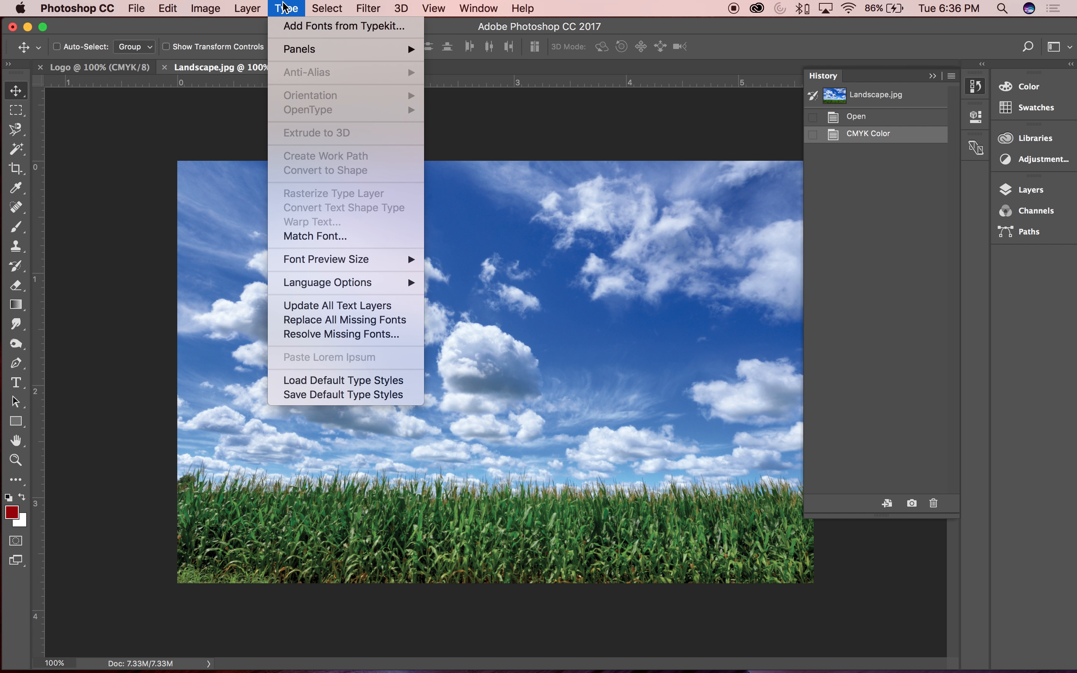
mouse_move(213, 5)
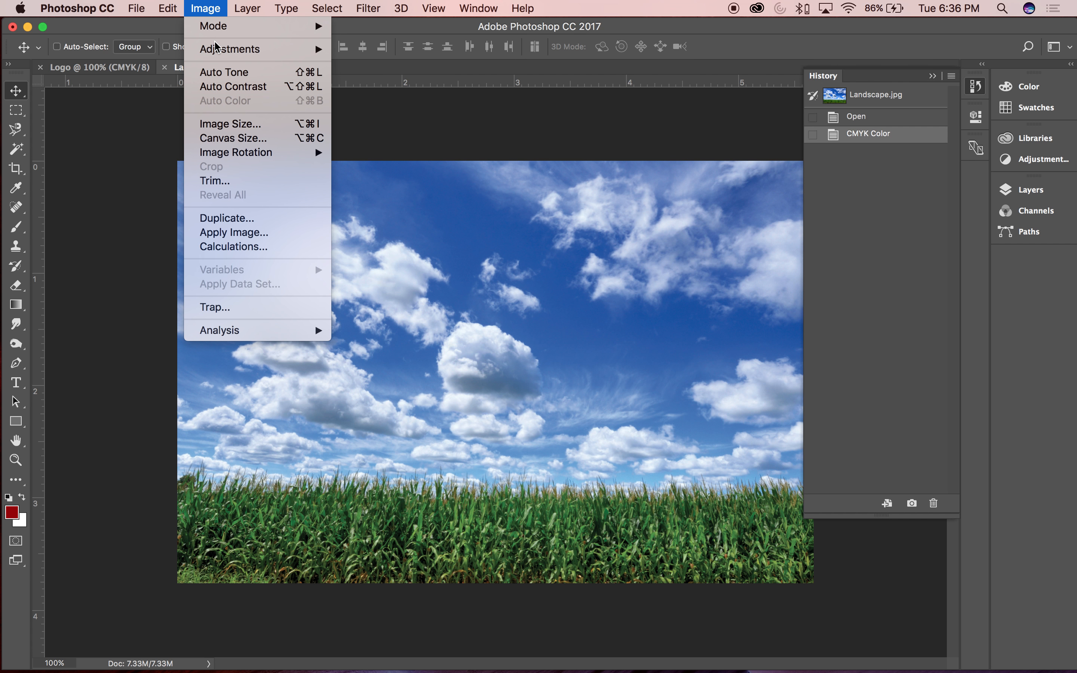
mouse_move(217, 54)
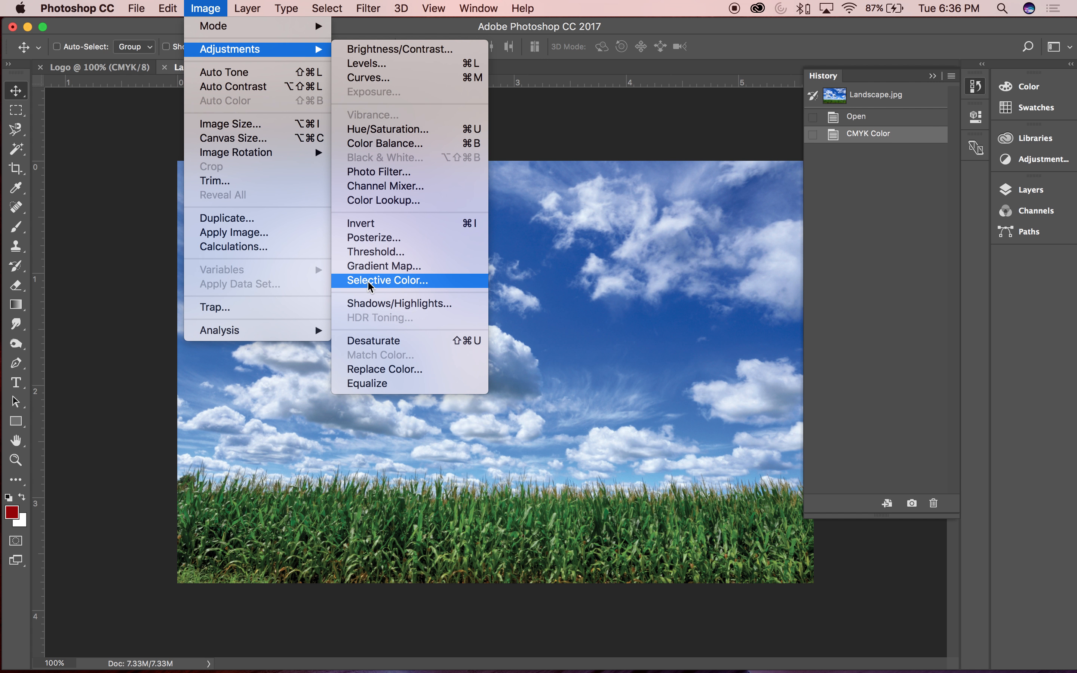
left_click(444, 284)
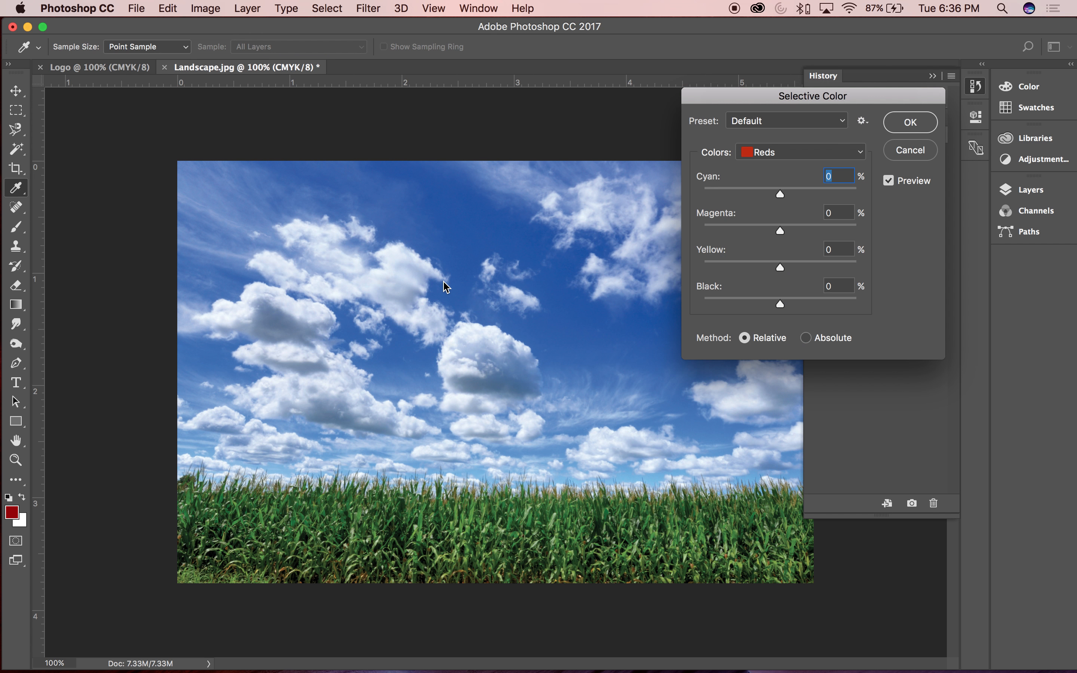
left_click_drag(778, 101, 138, 114)
left_click_drag(148, 111, 147, 112)
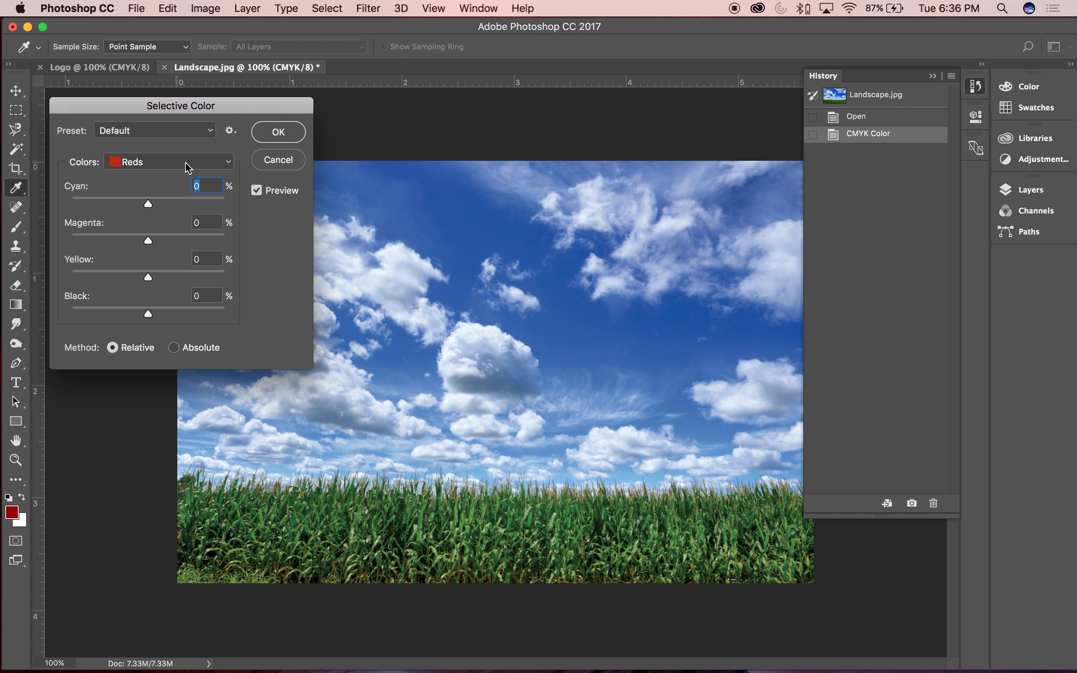
left_click(232, 166)
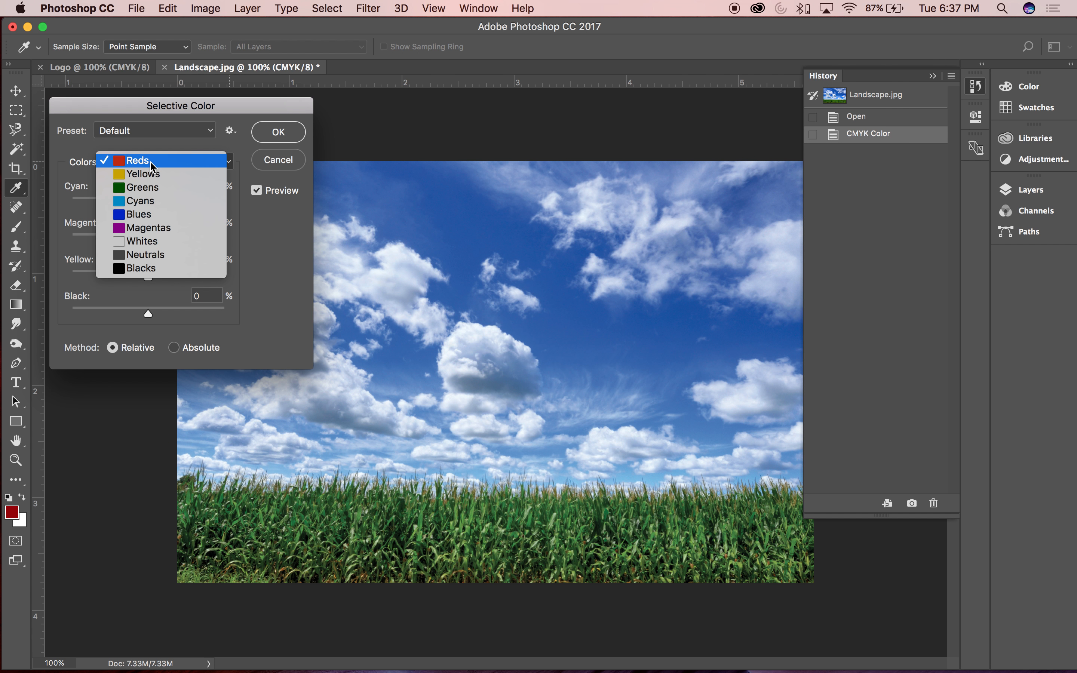
left_click(140, 204)
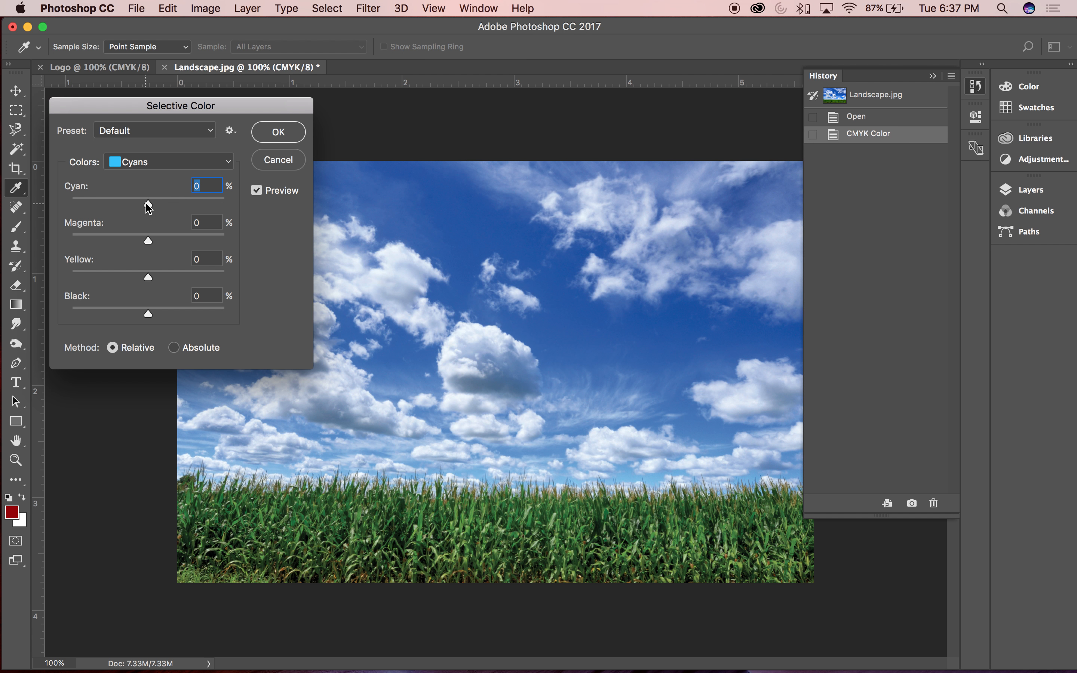
left_click_drag(147, 203, 214, 205)
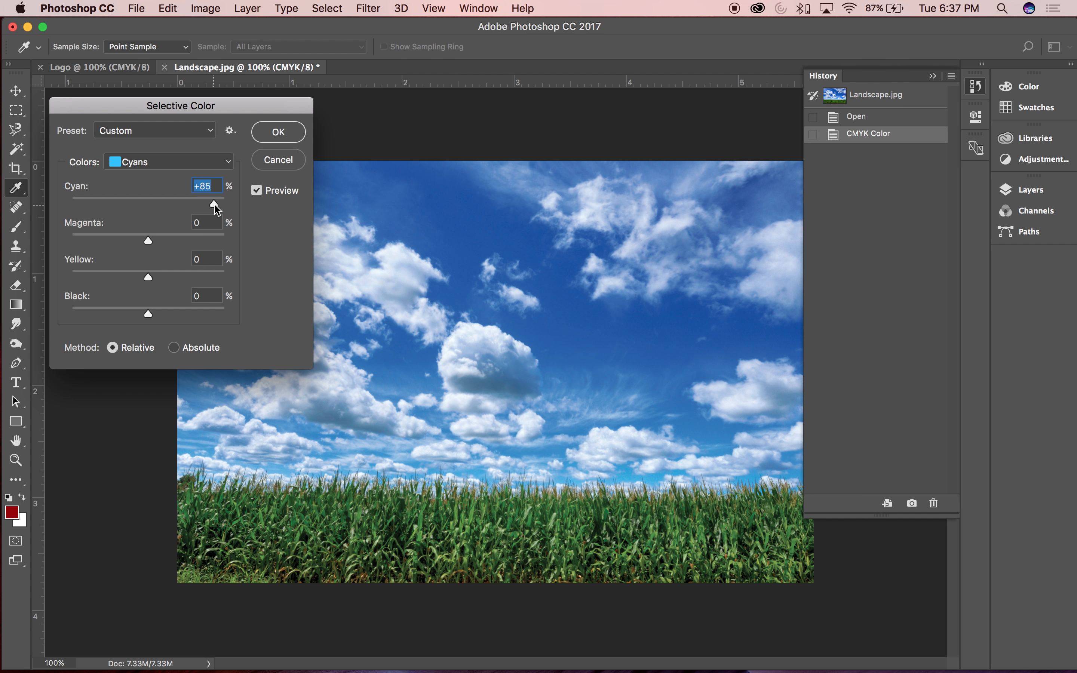
Compare the image with and without the Cyans adjustment by toggling the preview, leaving the preview on
left_click(257, 191)
left_click(257, 192)
left_click(258, 191)
left_click(257, 191)
left_click(257, 192)
left_click(258, 192)
left_click(258, 192)
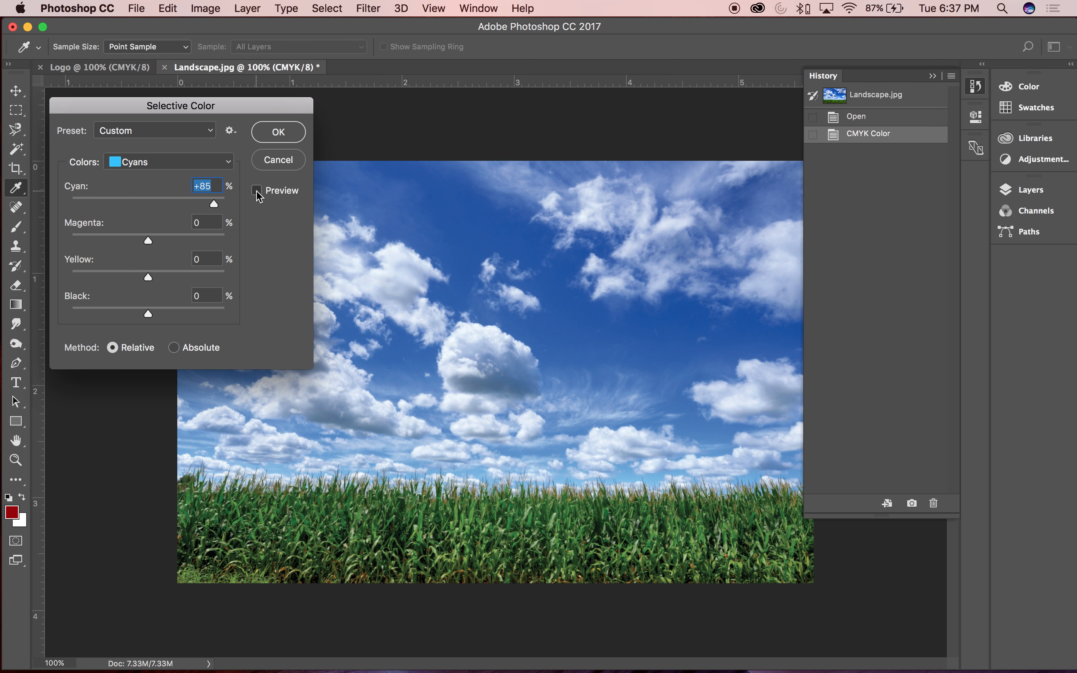
left_click(258, 193)
left_click(258, 193)
left_click(258, 193)
left_click(257, 193)
left_click(258, 193)
left_click(257, 192)
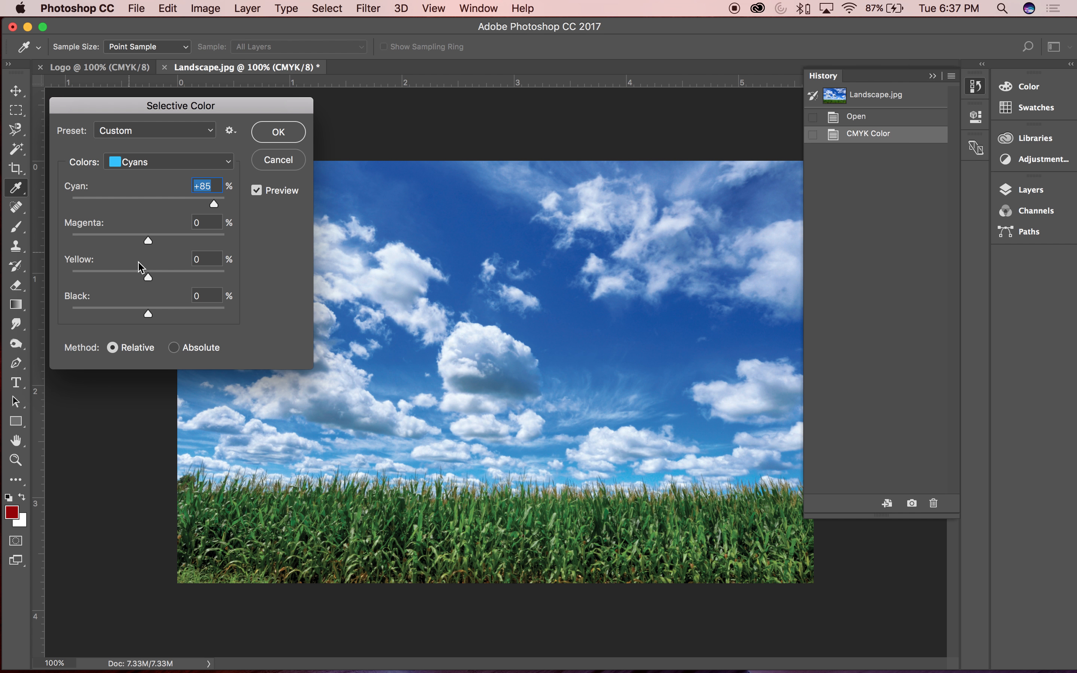
Raise Magenta slightly for the Cyans range and compare the sky with the preview off and on
left_click_drag(151, 317, 150, 277)
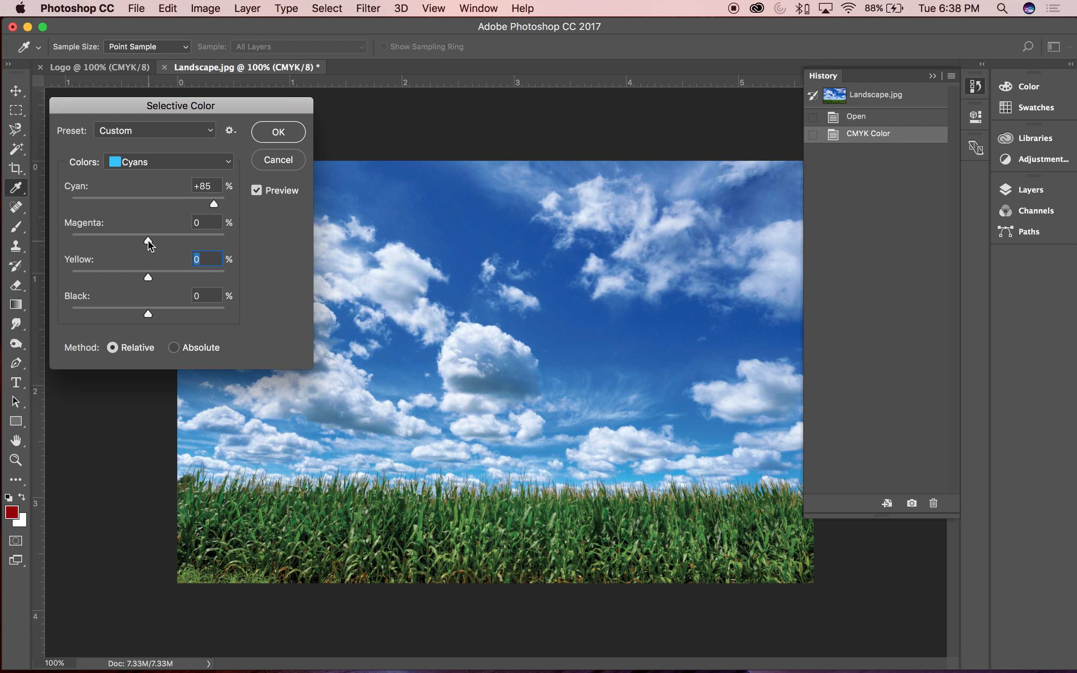
mouse_move(149, 241)
left_mouse_down()
mouse_move(240, 242)
mouse_move(143, 251)
mouse_move(169, 250)
mouse_move(168, 241)
left_mouse_up()
left_click(258, 192)
left_click(258, 191)
left_click(258, 191)
left_click(258, 191)
left_click(258, 191)
left_click(257, 191)
left_click(257, 191)
left_click(258, 191)
left_click(258, 191)
left_click(258, 191)
Switch to the Whites range and set its Cyan to +65%
left_click(229, 162)
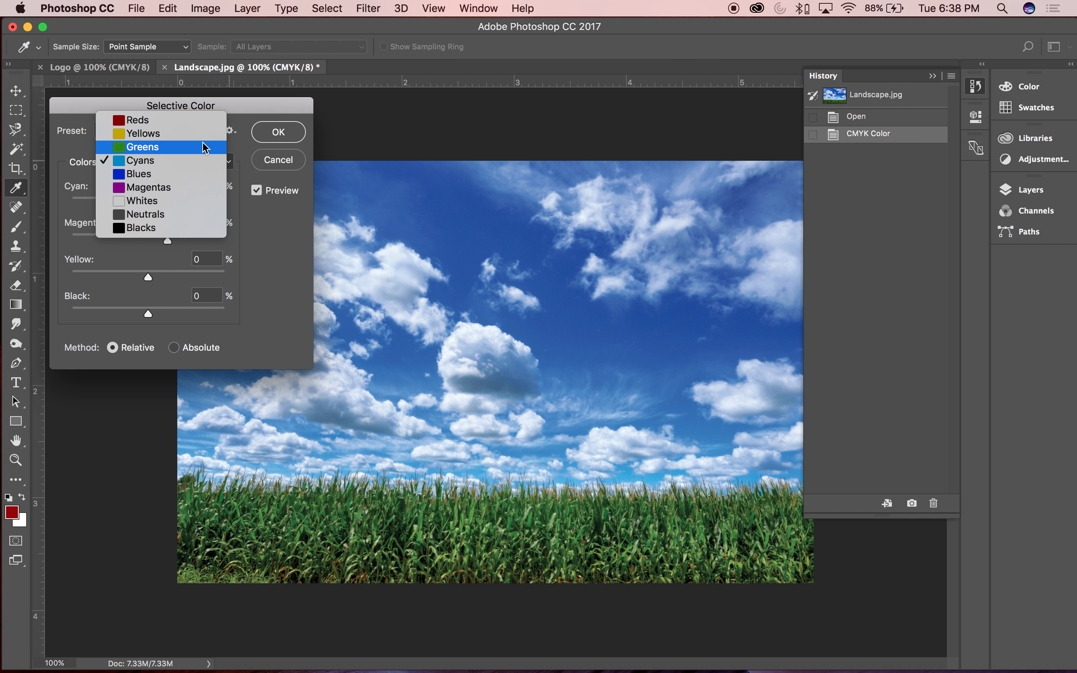
left_click(140, 203)
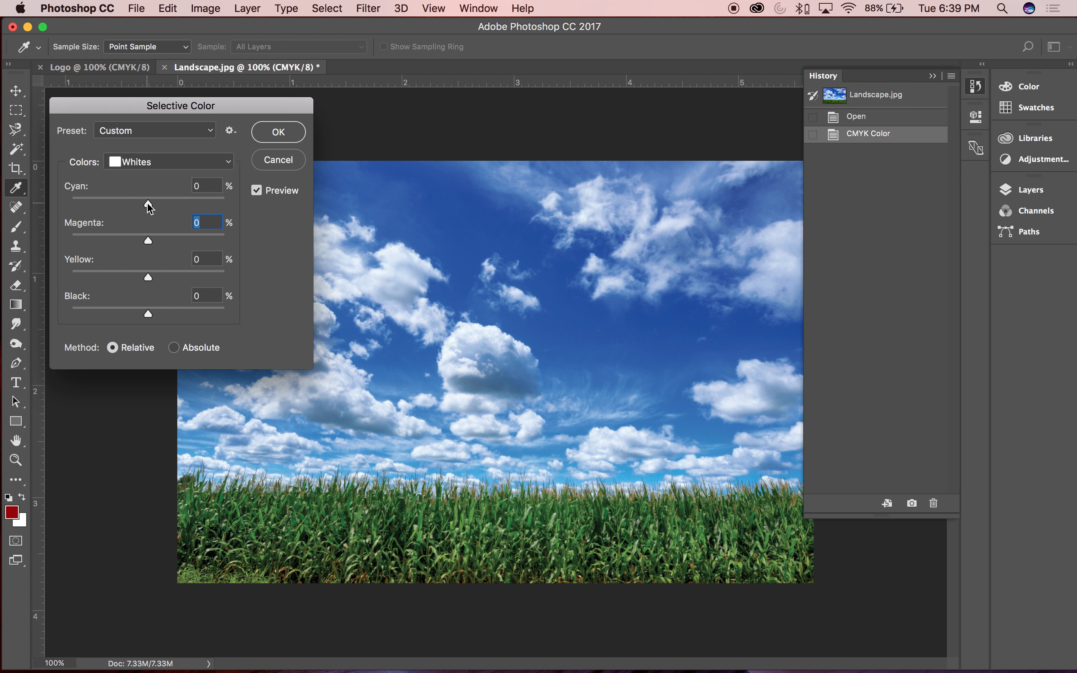
left_click_drag(147, 203, 226, 205)
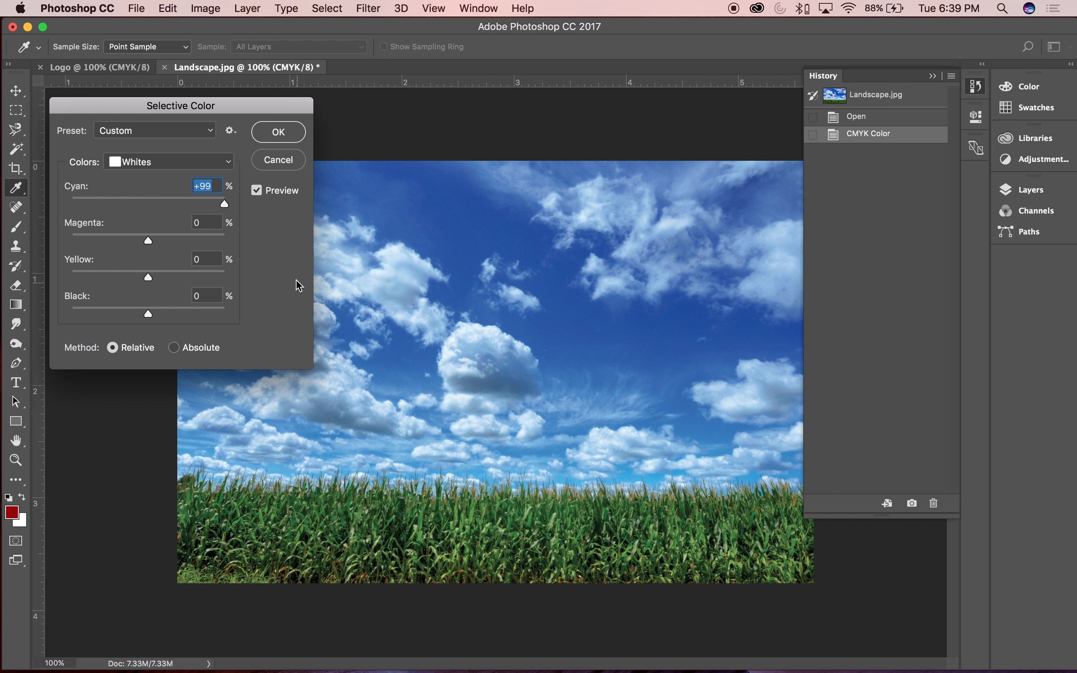
left_click_drag(225, 205, 201, 209)
Compare the Whites adjustment with the preview off and on, and apply the Selective Color adjustment
left_click(257, 191)
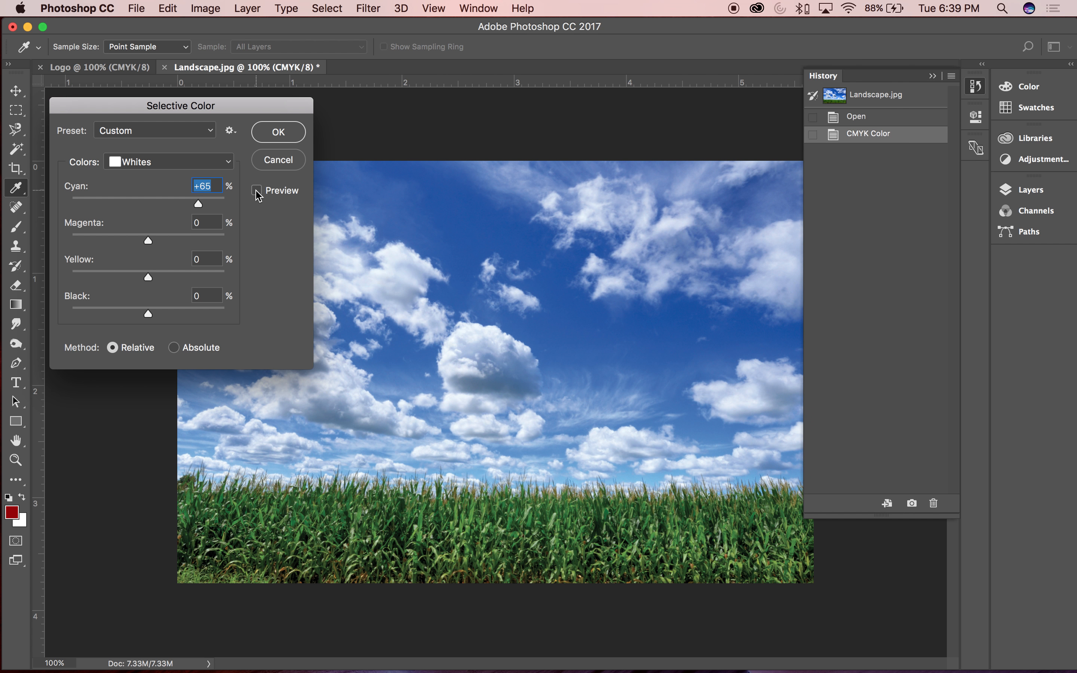
left_click(257, 192)
left_click(257, 191)
left_click(257, 192)
left_click(257, 192)
left_click(257, 192)
left_click(257, 191)
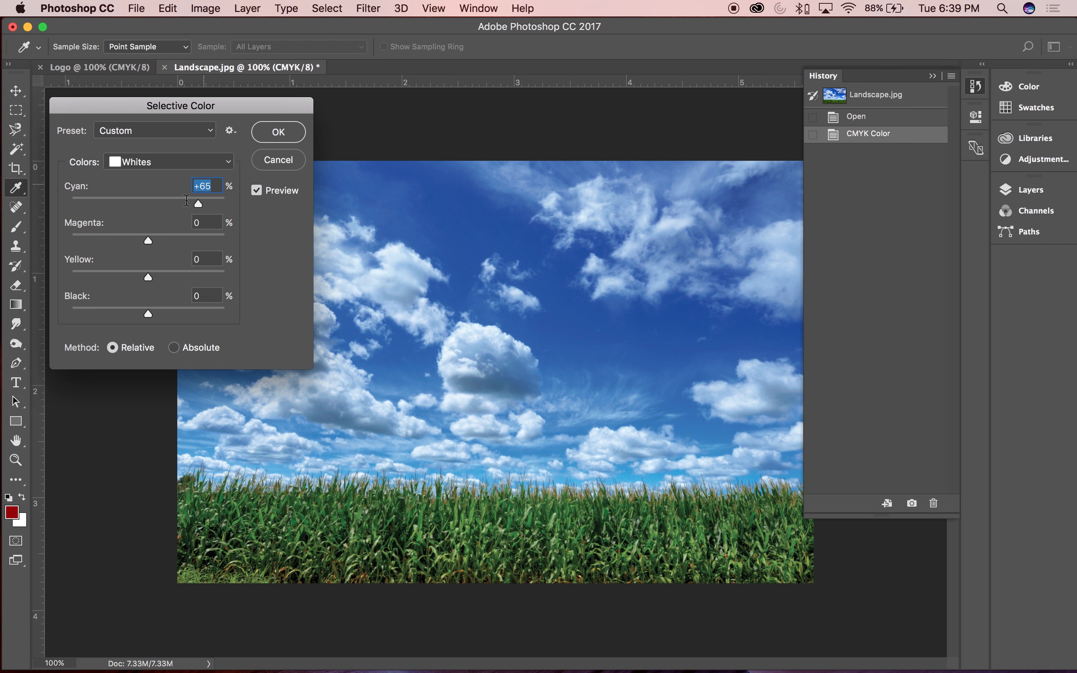
left_click(279, 132)
key("v")
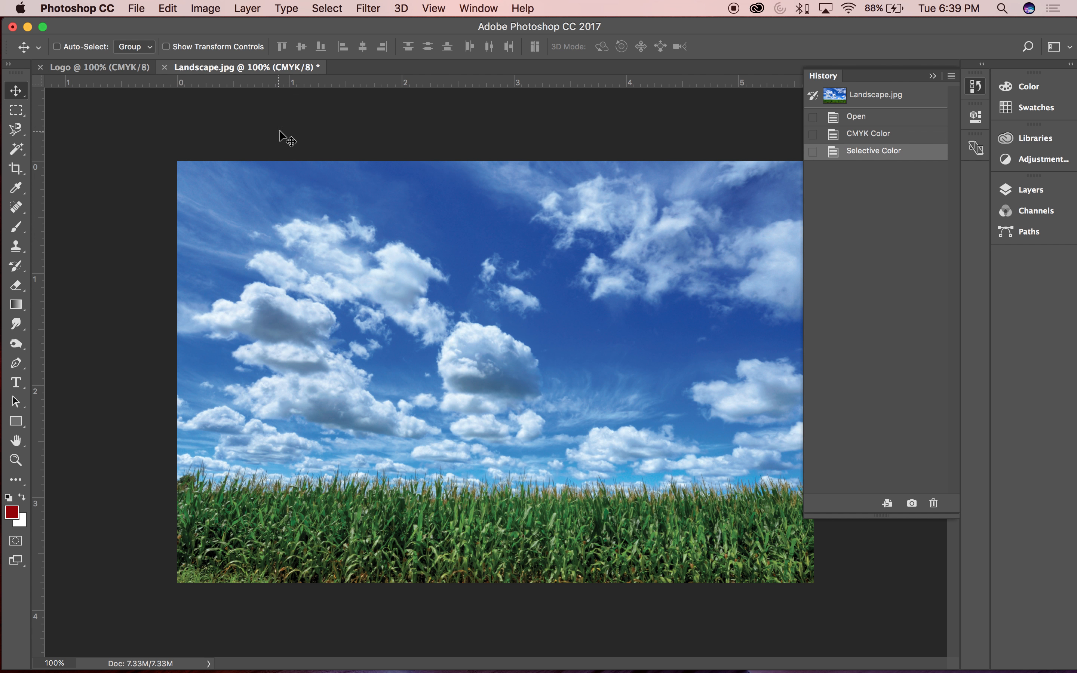
Compare the original Landscape.jpg snapshot with the CMYK Color and Selective Color history states
left_click(900, 99)
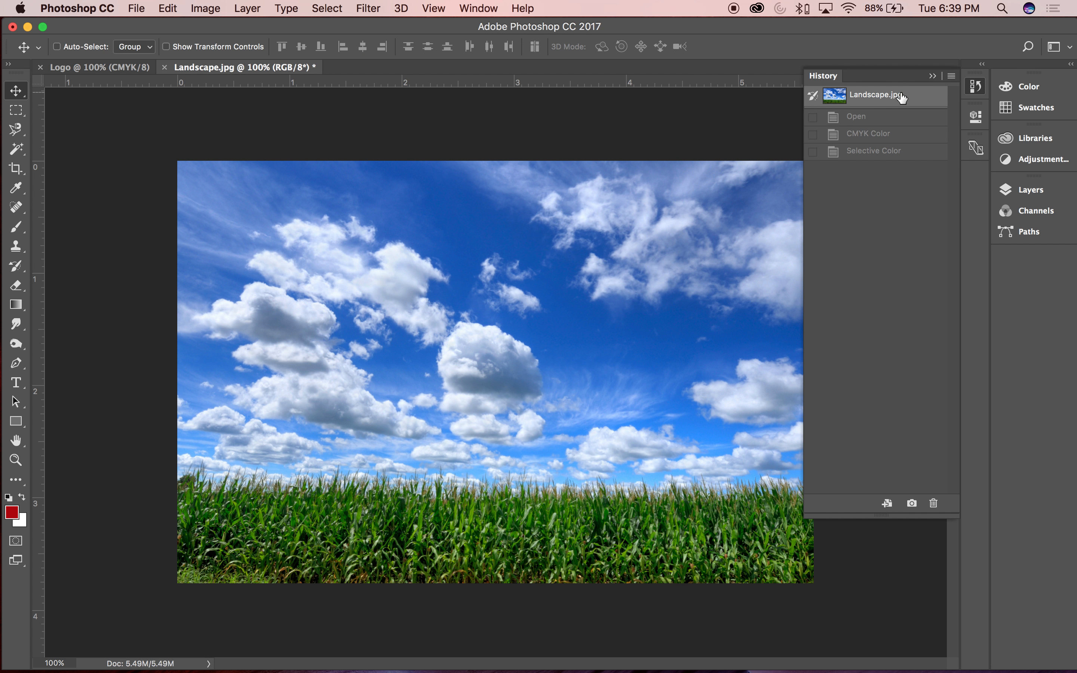
left_click(880, 152)
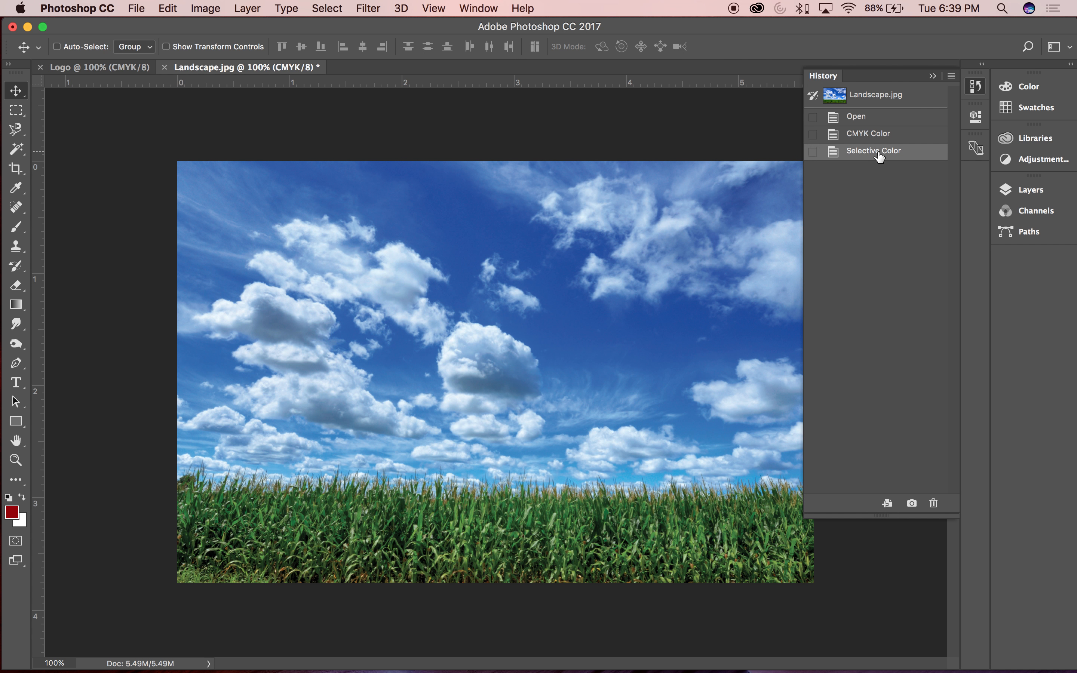
left_click(885, 96)
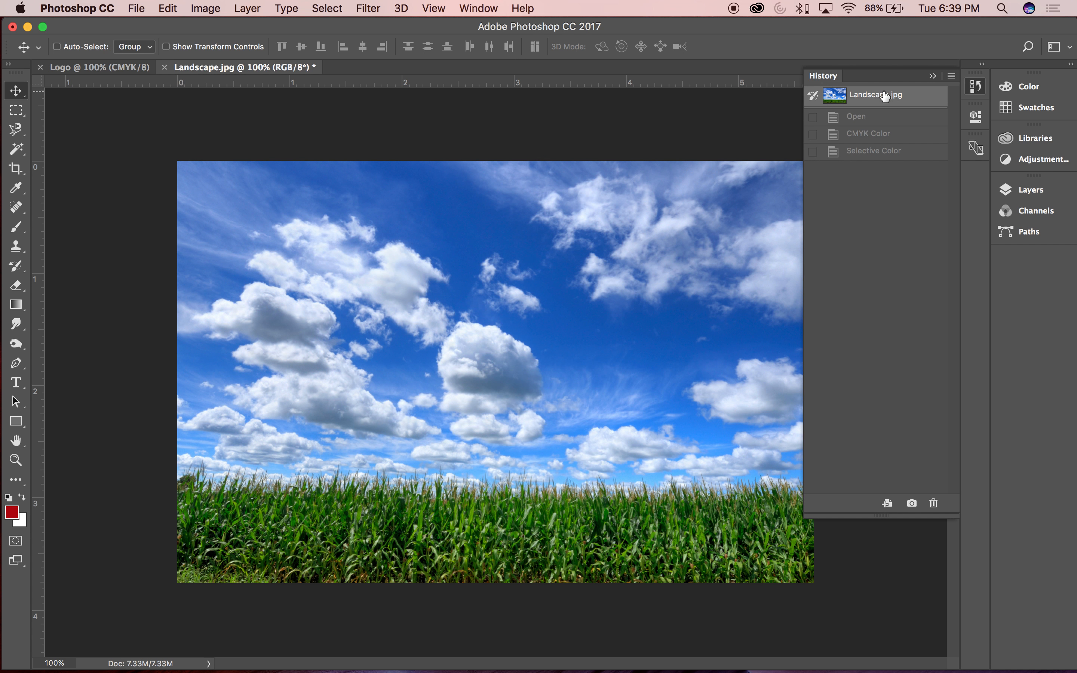
left_click(876, 135)
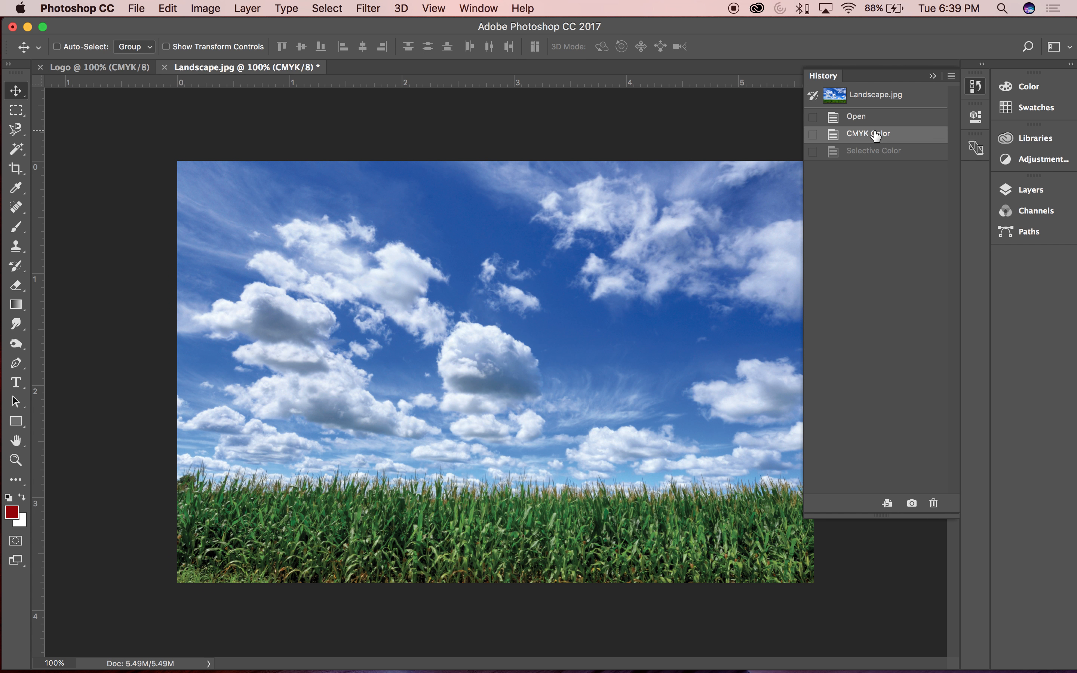
left_click(884, 98)
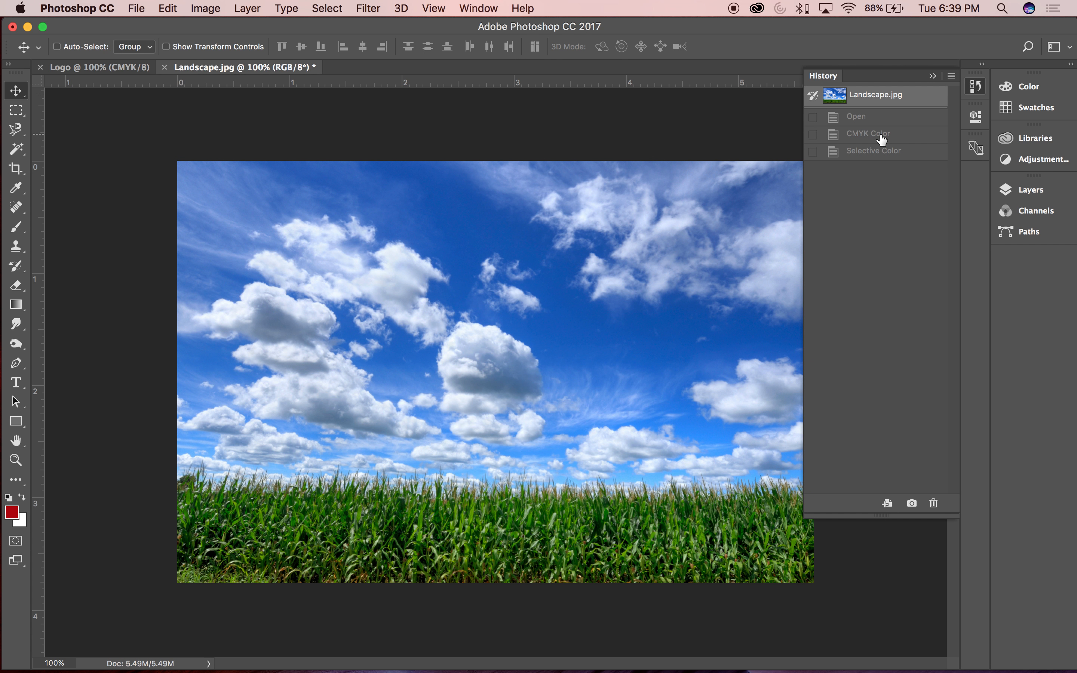
left_click(881, 138)
left_click(885, 99)
left_click(888, 152)
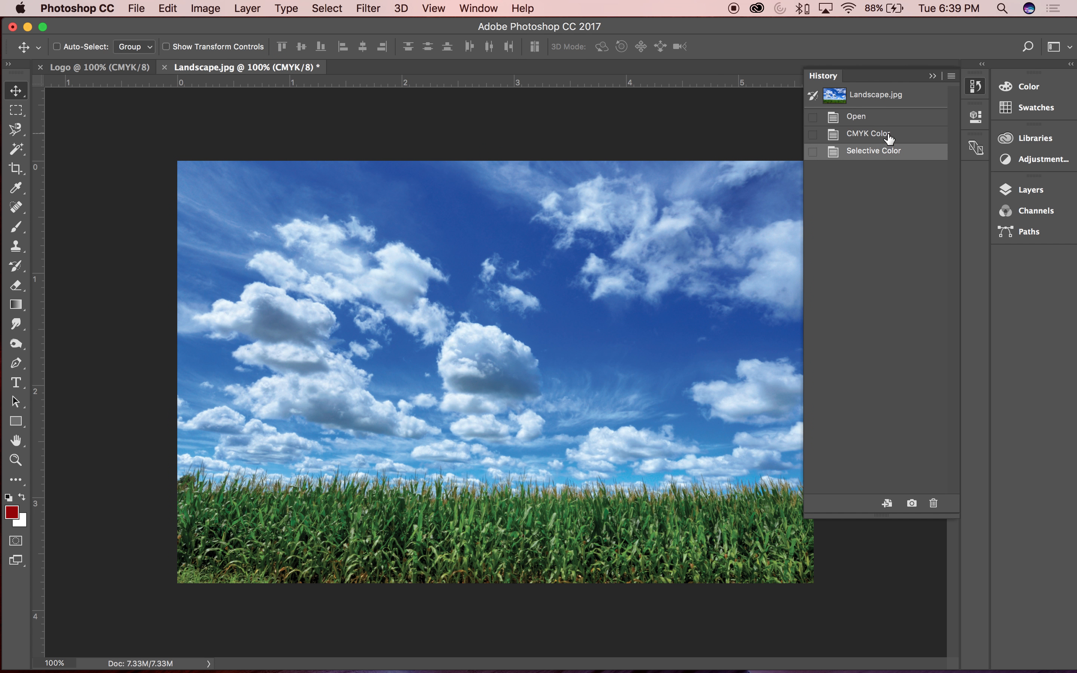
Alternate between the CMYK Color and Selective Color history states to examine the correction's effect, leaving Selective Color active
left_click(889, 135)
left_click(883, 151)
left_click(883, 136)
left_click(882, 151)
left_click(883, 137)
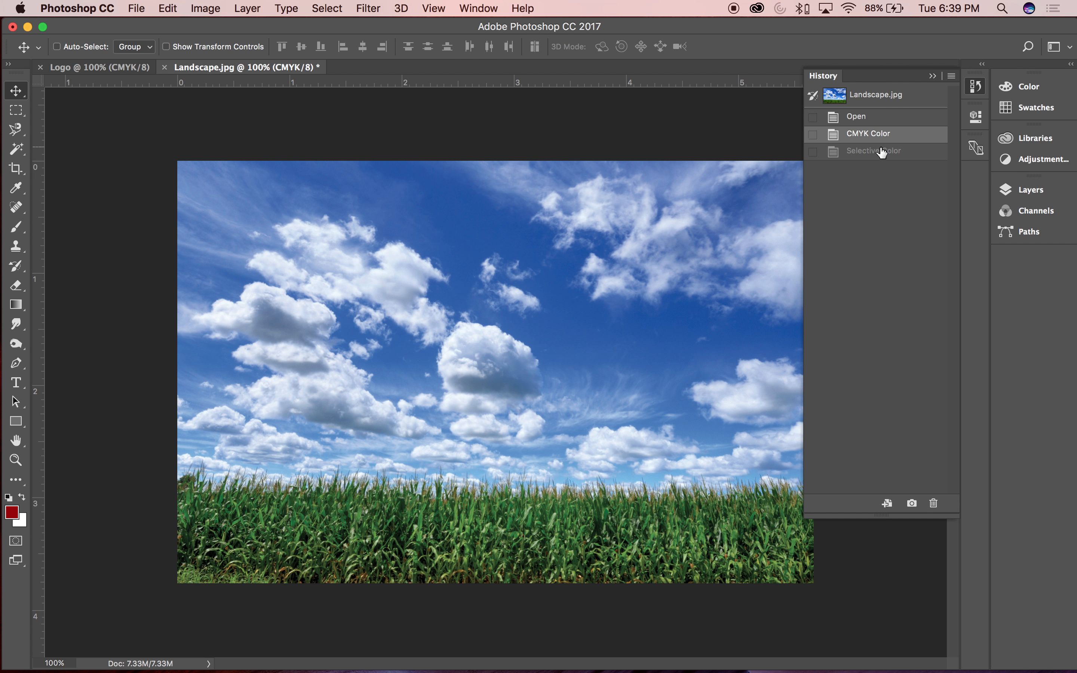
left_click(882, 151)
left_click(882, 138)
left_click(881, 152)
left_click(882, 136)
left_click(883, 152)
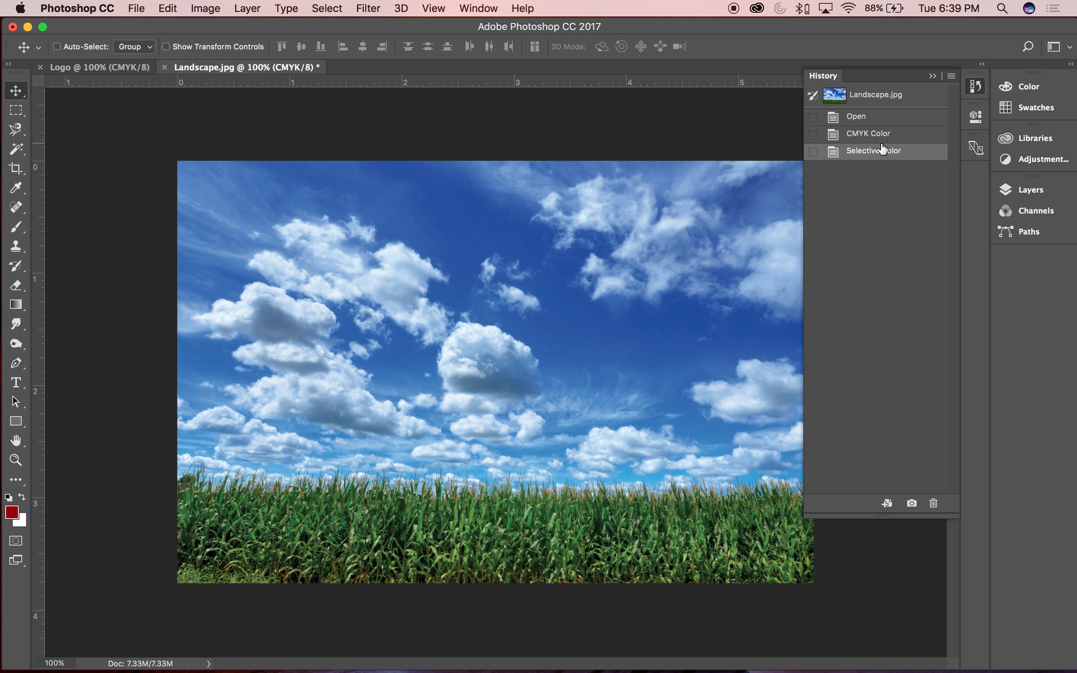
Review the original snapshot against the converted and corrected history states once more, finishing on Selective Color
left_click(879, 101)
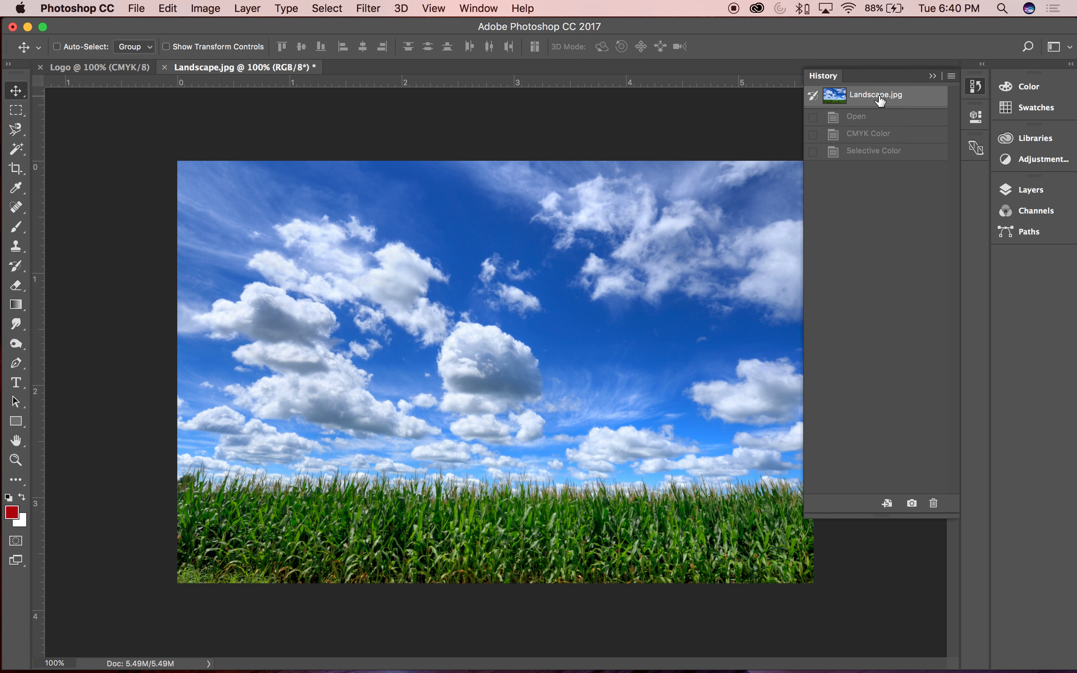
left_click(875, 150)
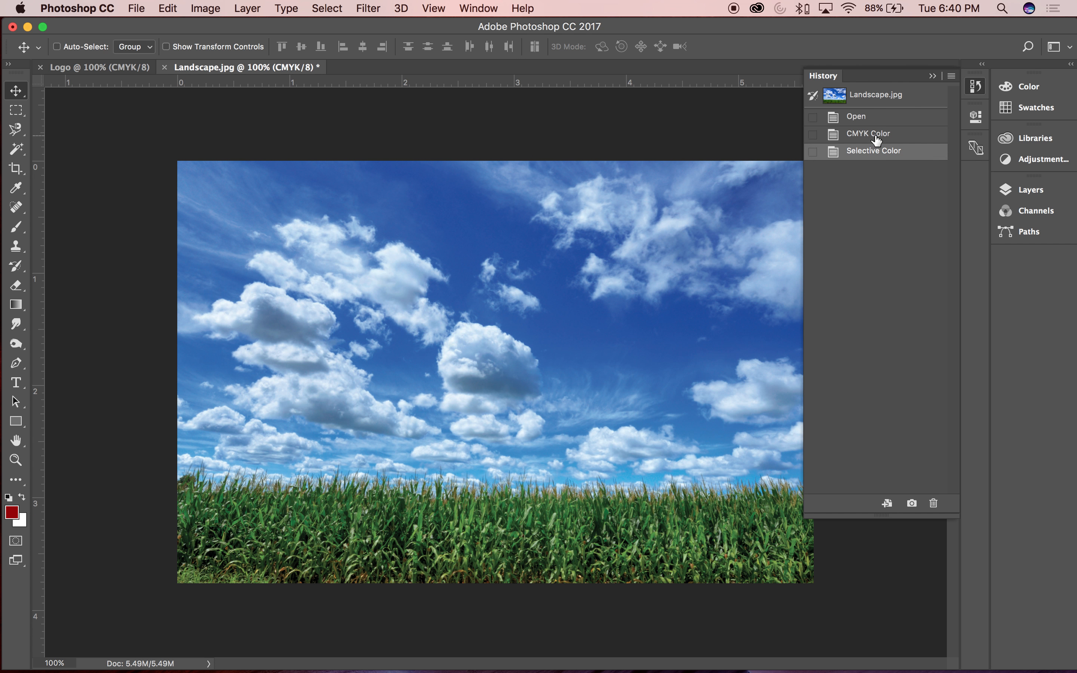
left_click(875, 135)
left_click(874, 150)
left_click(886, 95)
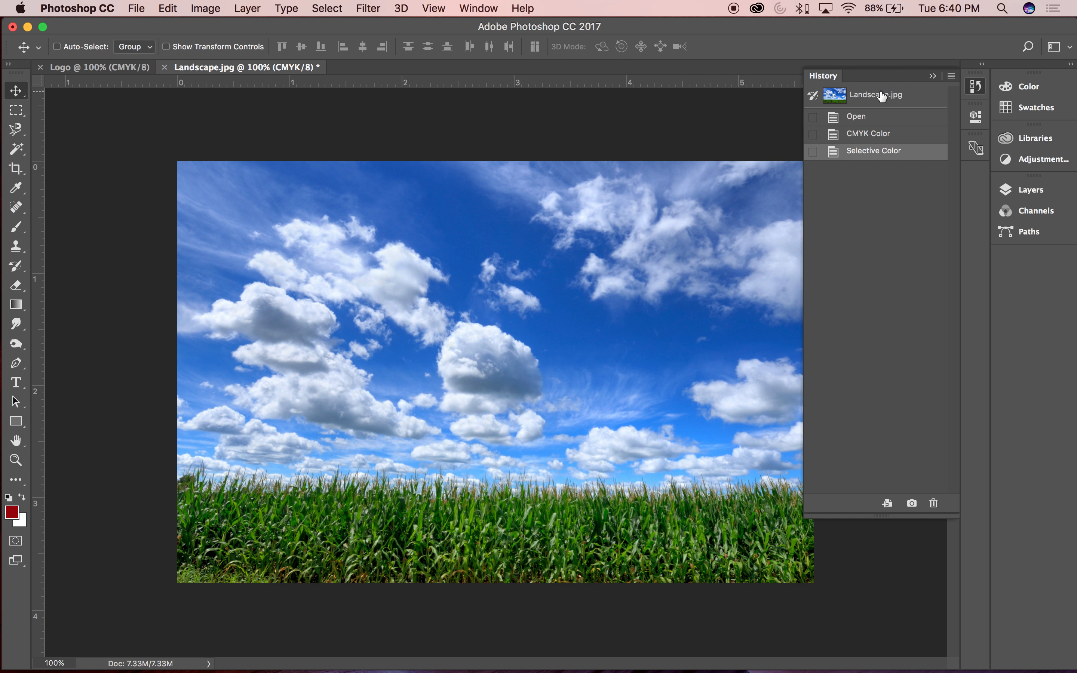
left_click(885, 152)
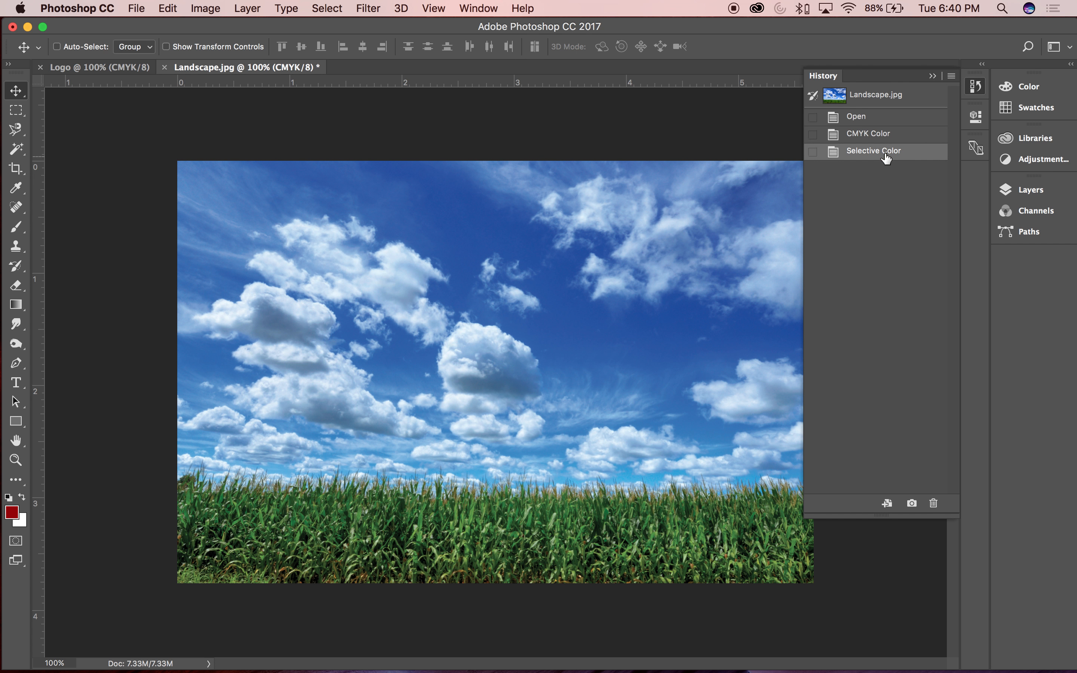
left_click(885, 135)
left_click(883, 153)
Open a Selective Color adjustment on the landscape and set the Greens to +69% Yellow and +58% Cyan
left_click(168, 8)
mouse_move(206, 8)
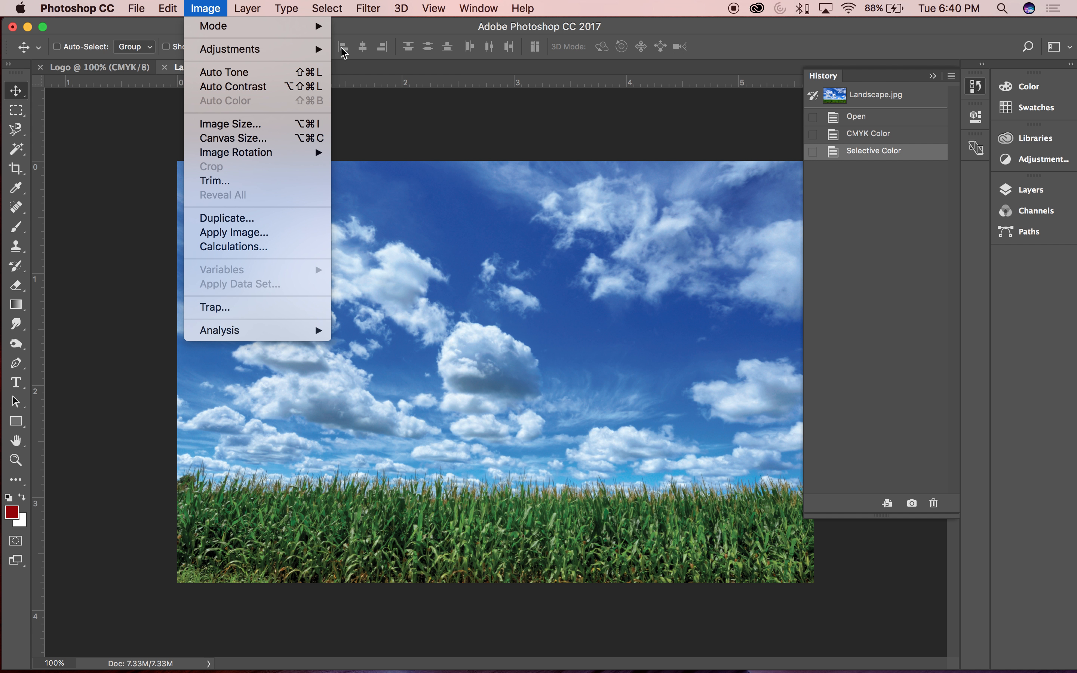
mouse_move(271, 49)
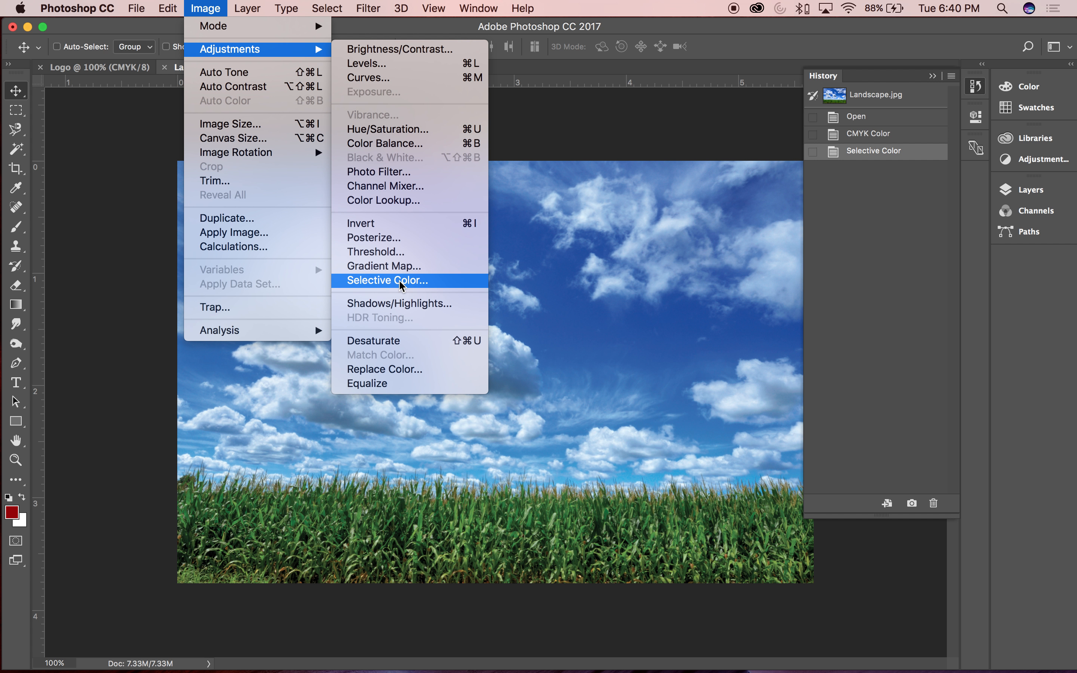
left_click(378, 280)
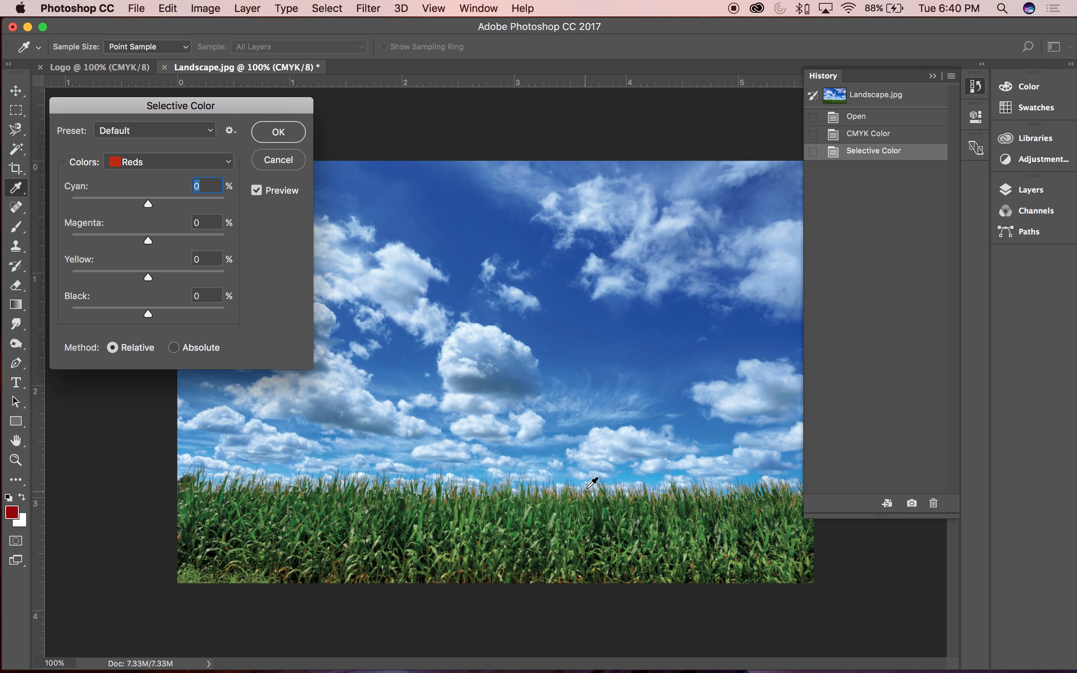
left_click(225, 163)
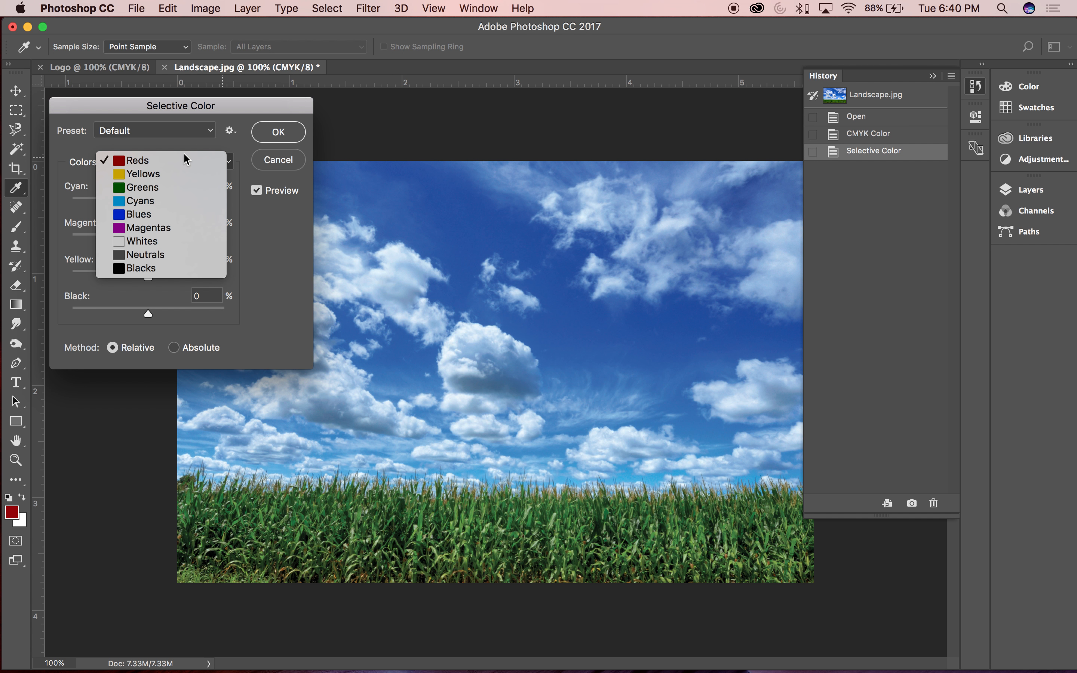
left_click(141, 192)
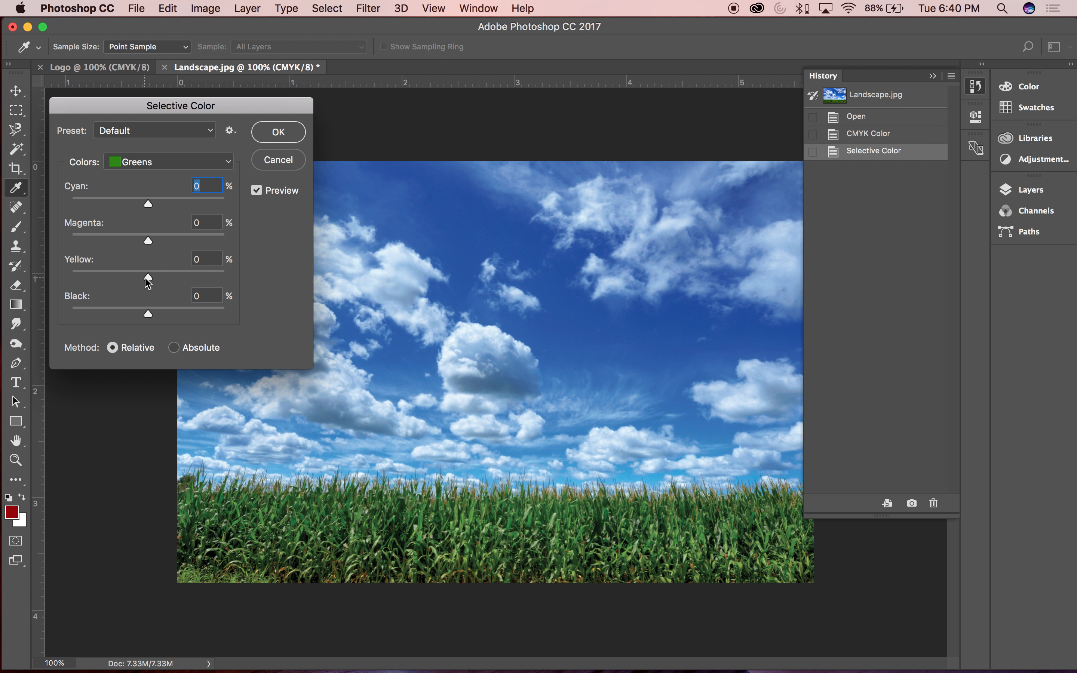
left_click_drag(148, 277, 202, 277)
left_click_drag(150, 205, 192, 206)
Compare the grass with the Greens adjustment's preview repeatedly turned off and on
left_click(259, 191)
left_click(260, 190)
left_click(261, 191)
left_click(260, 190)
left_click(262, 191)
left_click(263, 191)
left_click(263, 192)
left_click(263, 191)
left_click(263, 191)
left_click(264, 192)
left_click(264, 192)
left_click(264, 192)
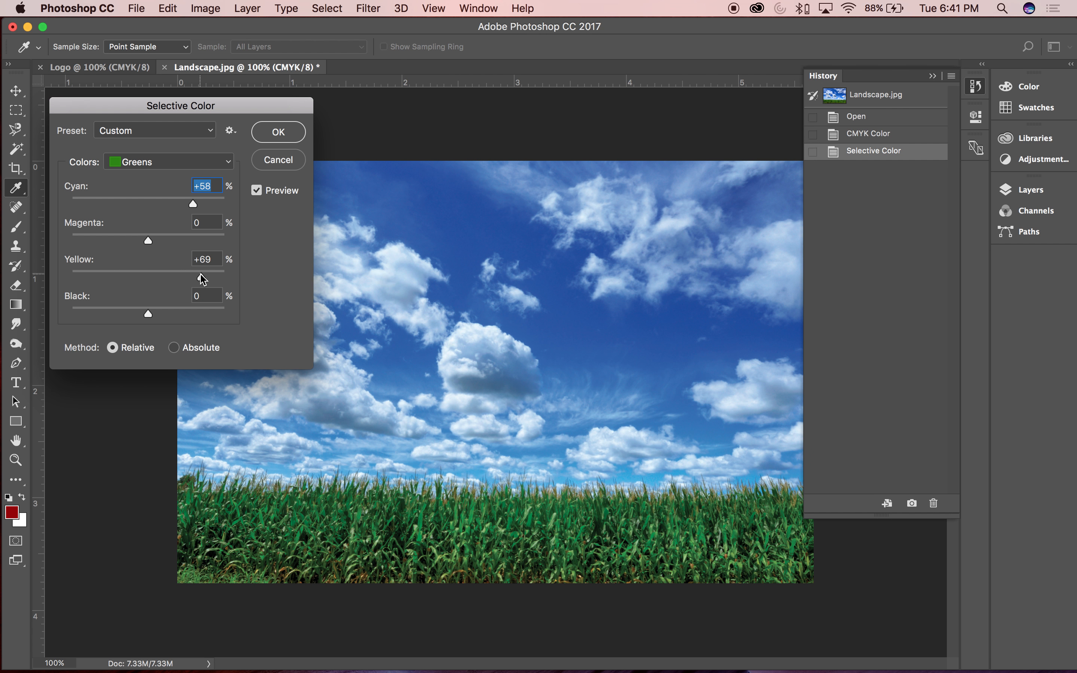
Set the Greens to +100% Yellow and +44% Cyan, and apply the adjustment after comparing the preview off and on
left_click_drag(202, 279, 243, 260)
left_click_drag(192, 204, 183, 203)
left_click(258, 192)
left_click(258, 192)
left_click(258, 193)
left_click(258, 192)
left_click(258, 192)
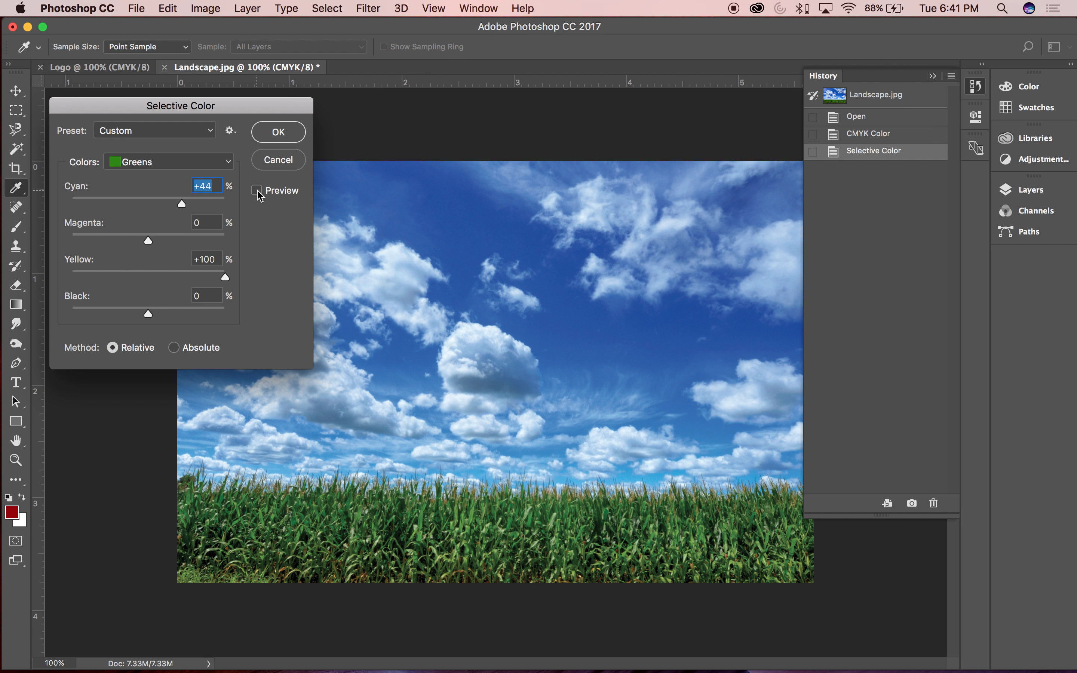
left_click(258, 191)
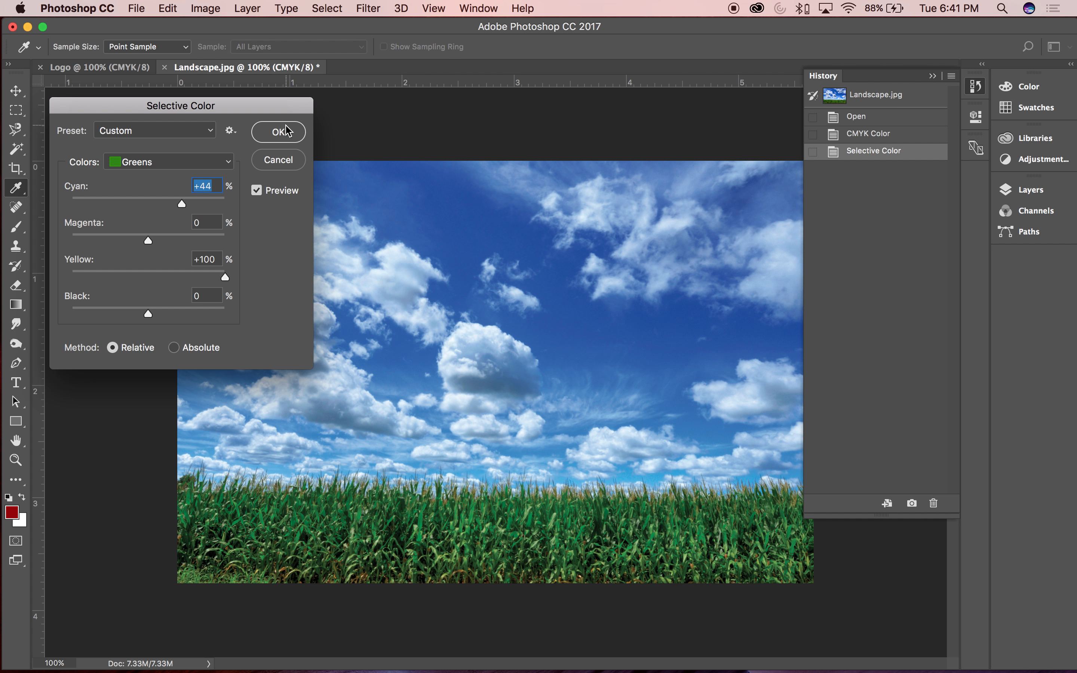
left_click(276, 134)
key("v")
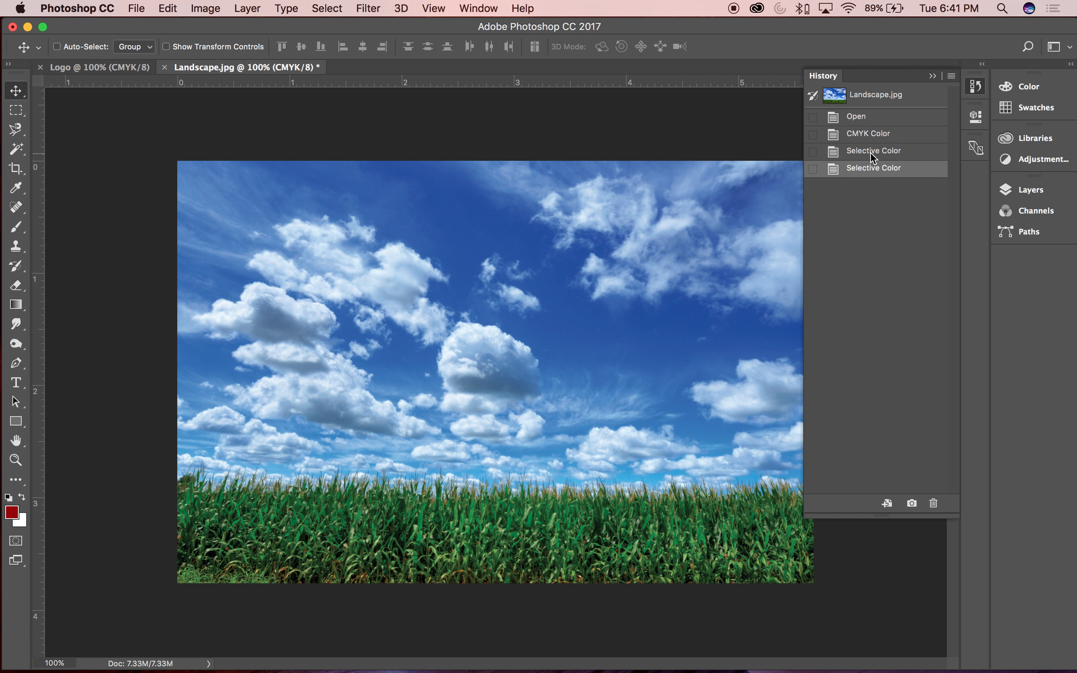
Compare both Selective Color history states with CMYK Color, Open and the original snapshot, finishing on the latest Selective Color state
key("super+z")
left_click(871, 173)
left_click(873, 156)
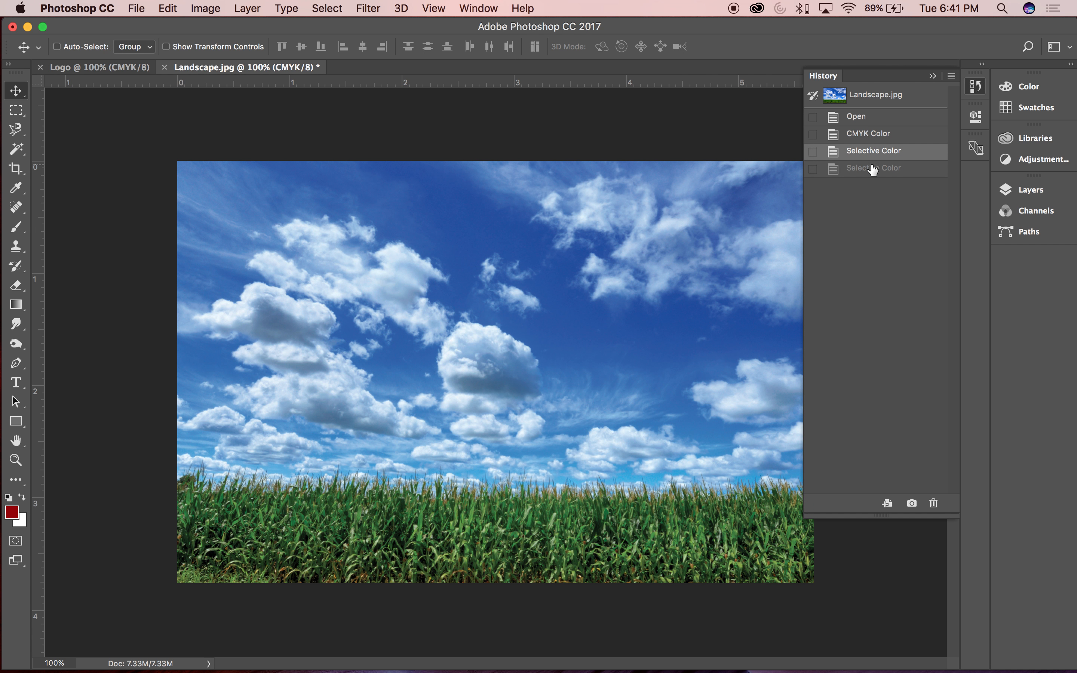
left_click(873, 139)
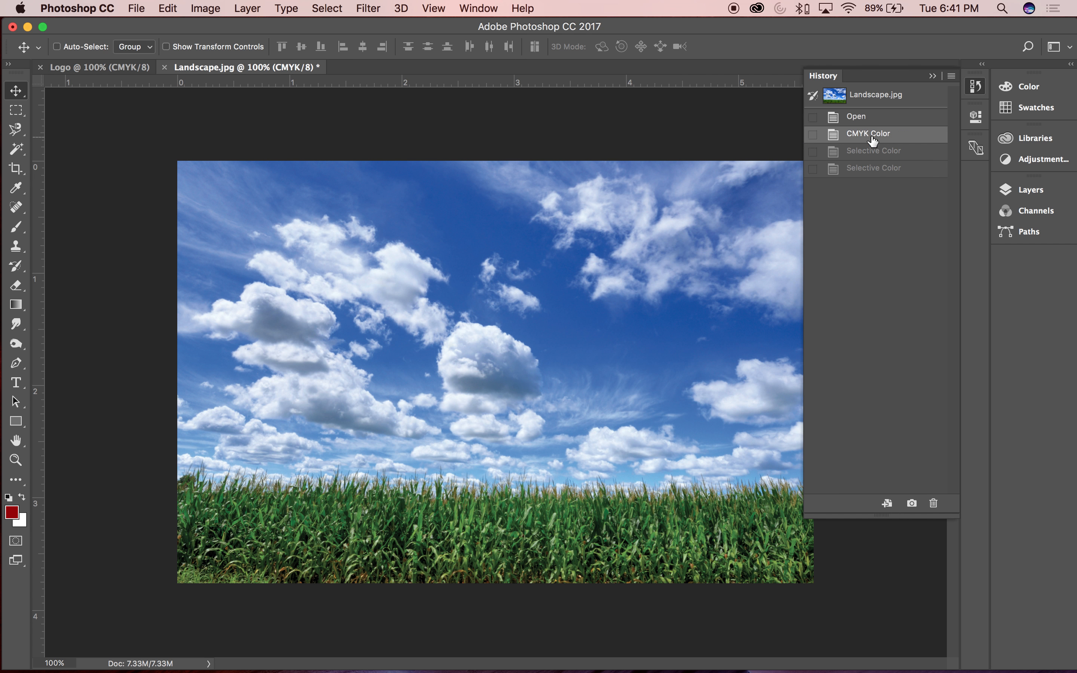
left_click(877, 117)
left_click(887, 103)
left_click(883, 172)
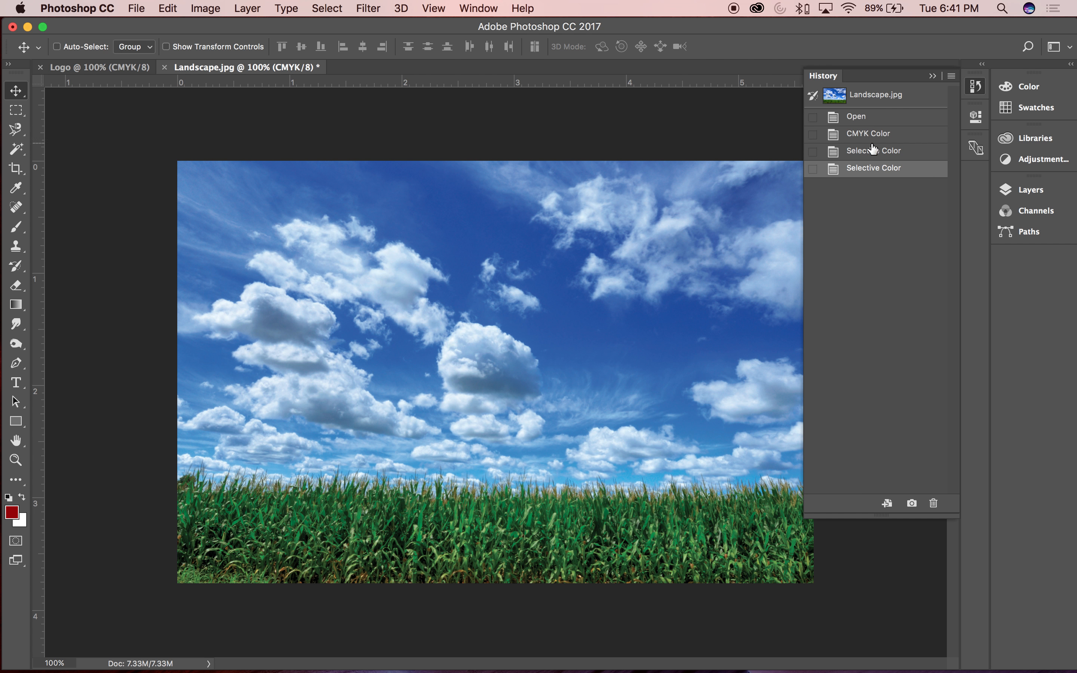
Compare the original Landscape.jpg snapshot with the latest Selective Color state, and collapse the history
left_click(874, 101)
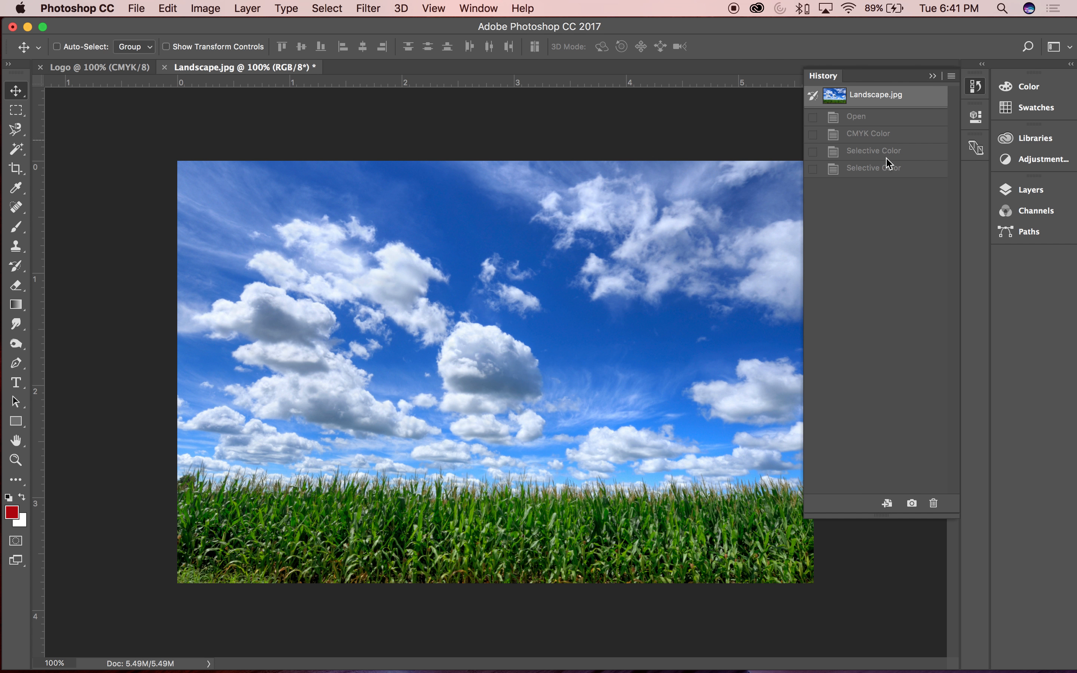
left_click(886, 170)
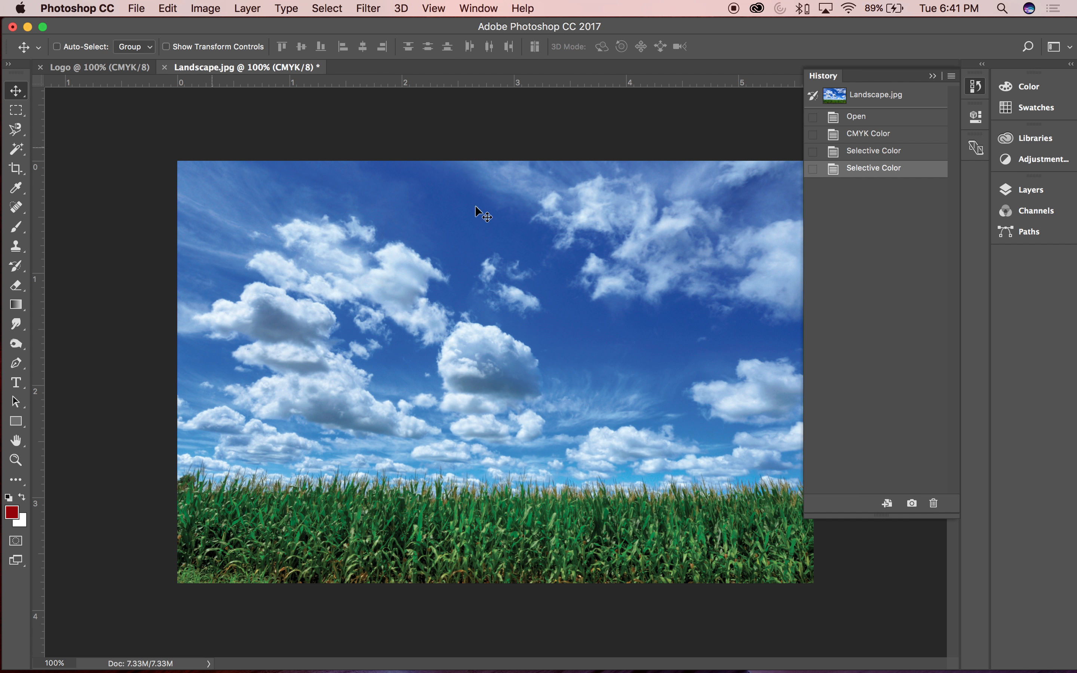
left_click(933, 77)
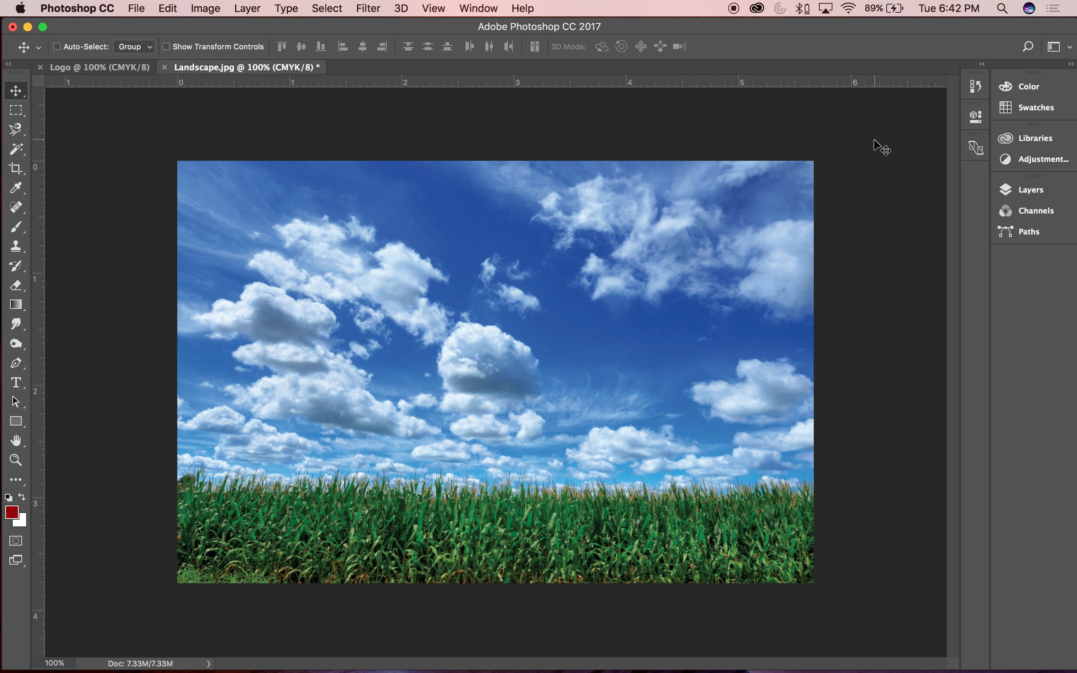
Open the Image Size settings for the landscape and enter a width of 10 inches with resampling enabled
left_click(205, 8)
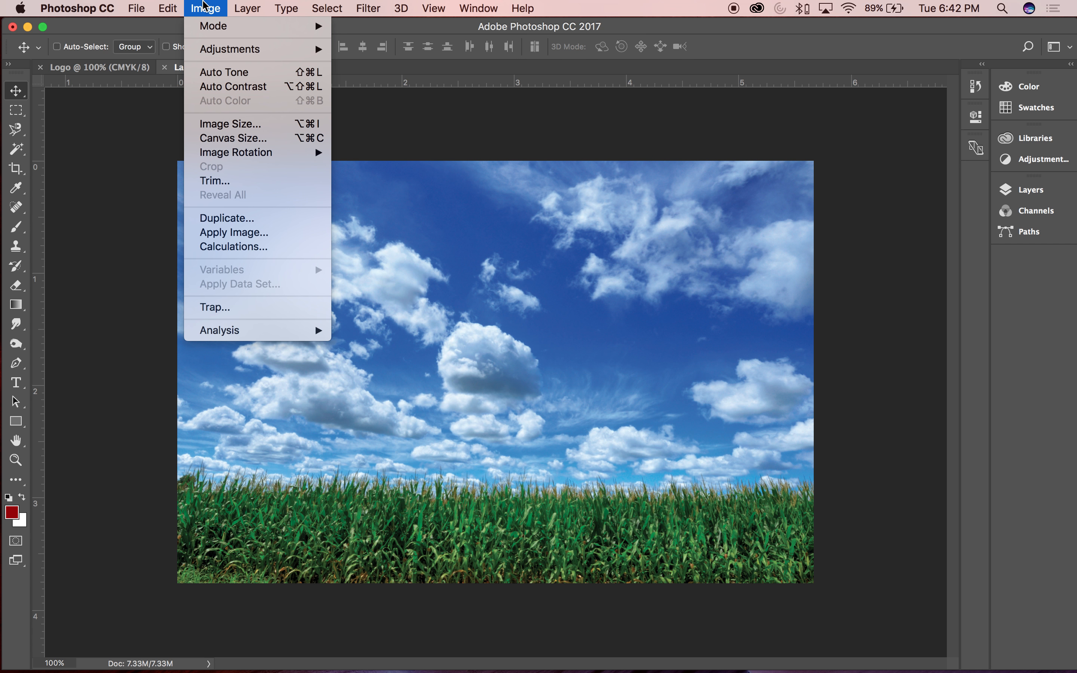
left_click(206, 126)
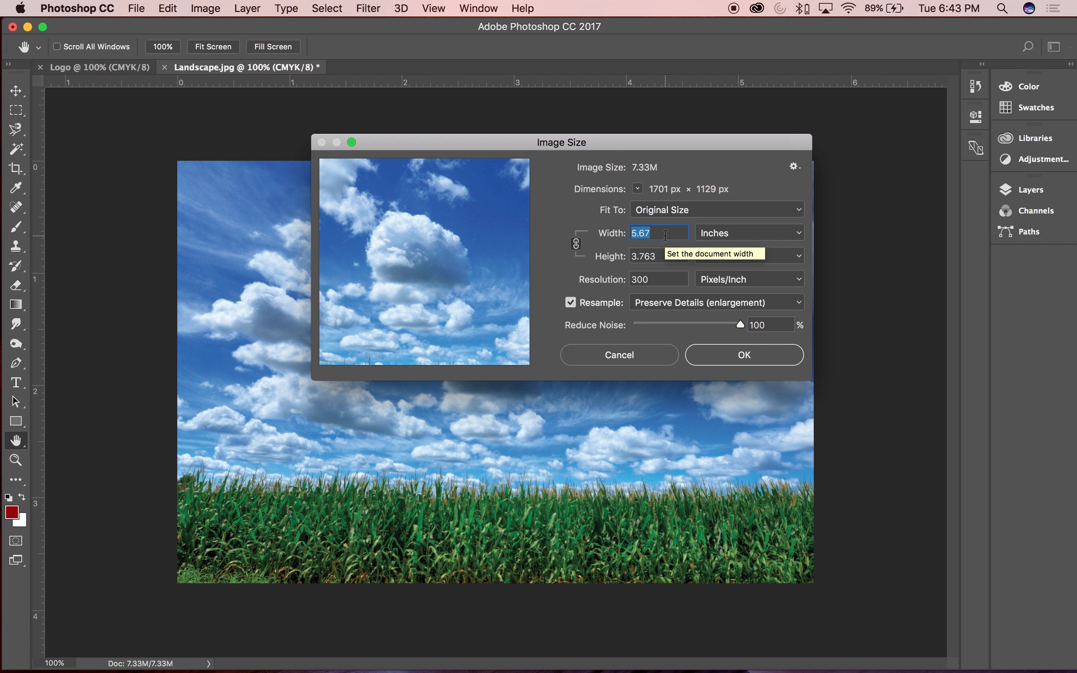
type("10")
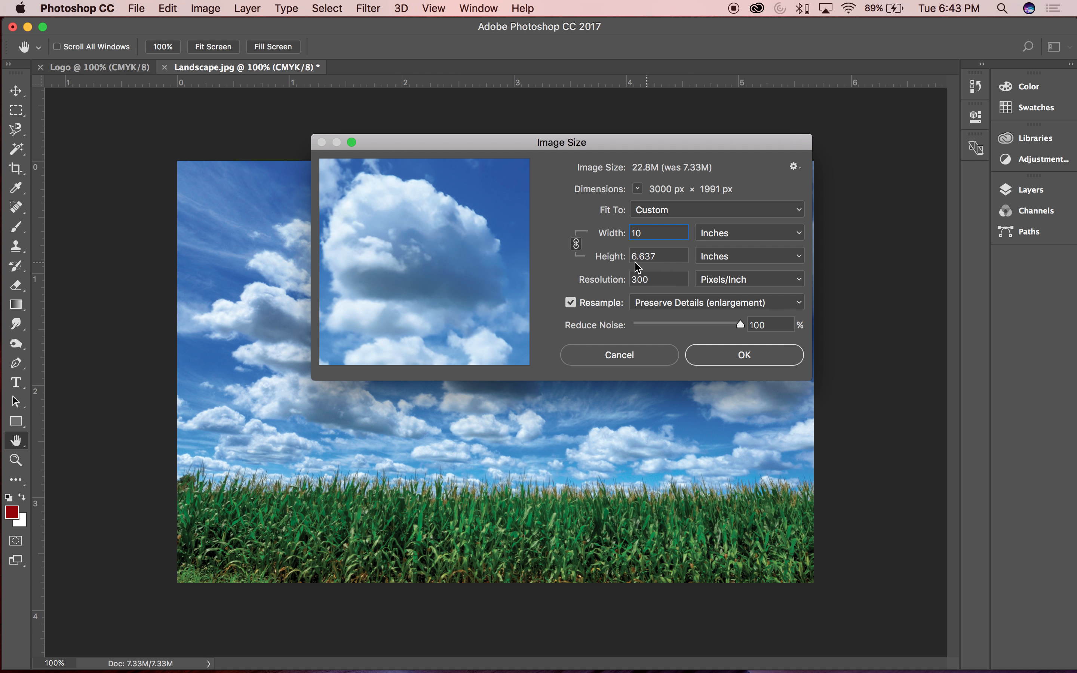
Inspect the clouds and grass in the Image Size preview, magnified to 300%, to judge the enlargement's quality
mouse_move(409, 253)
left_mouse_down()
mouse_move(365, 272)
mouse_move(498, 265)
mouse_move(397, 253)
left_mouse_up()
mouse_move(435, 233)
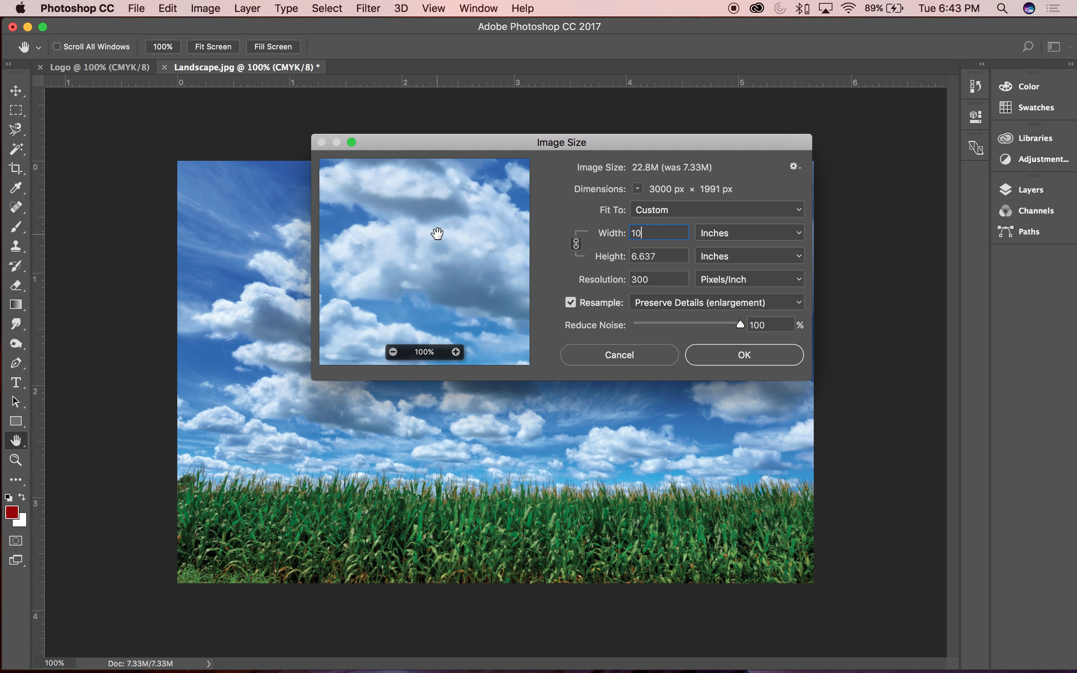
mouse_move(460, 234)
left_mouse_down()
mouse_move(408, 276)
mouse_move(443, 264)
mouse_move(435, 247)
mouse_move(473, 233)
left_mouse_up()
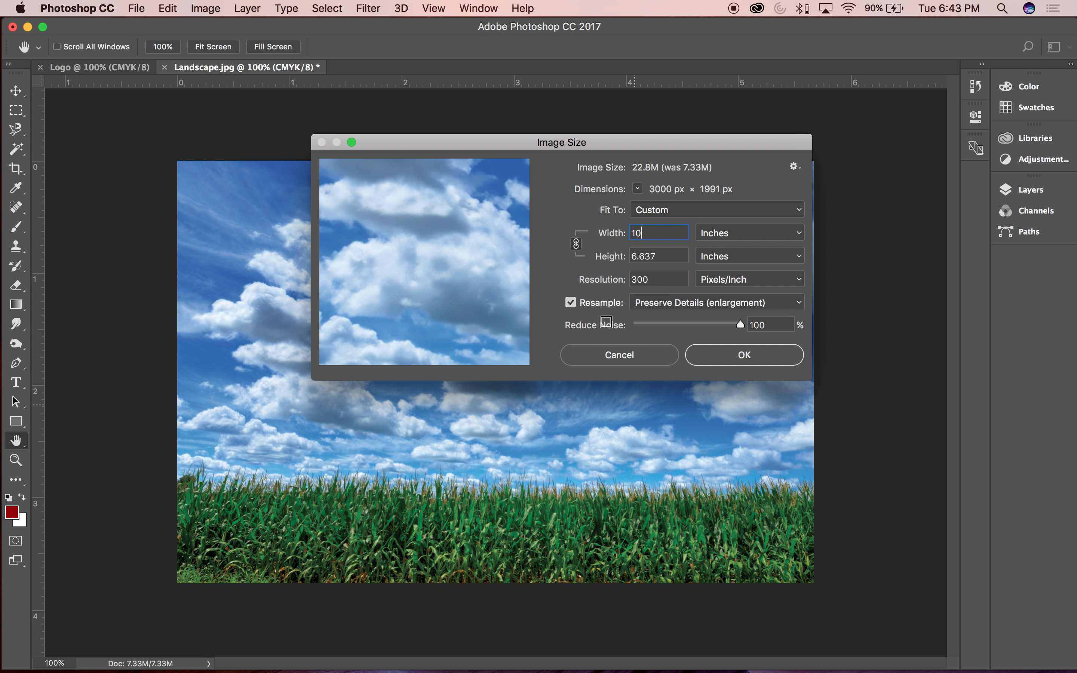
mouse_move(434, 354)
left_click(456, 352)
left_click(456, 352)
left_click_drag(366, 301, 407, 183)
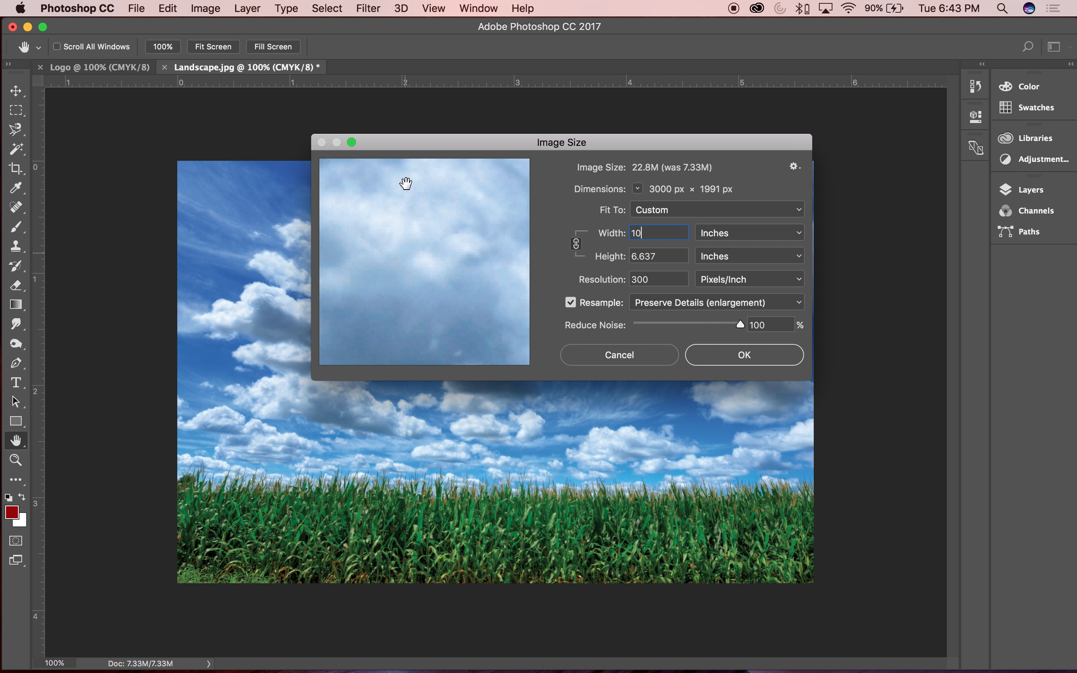
left_click_drag(387, 247, 407, 269)
left_click_drag(427, 227, 440, 227)
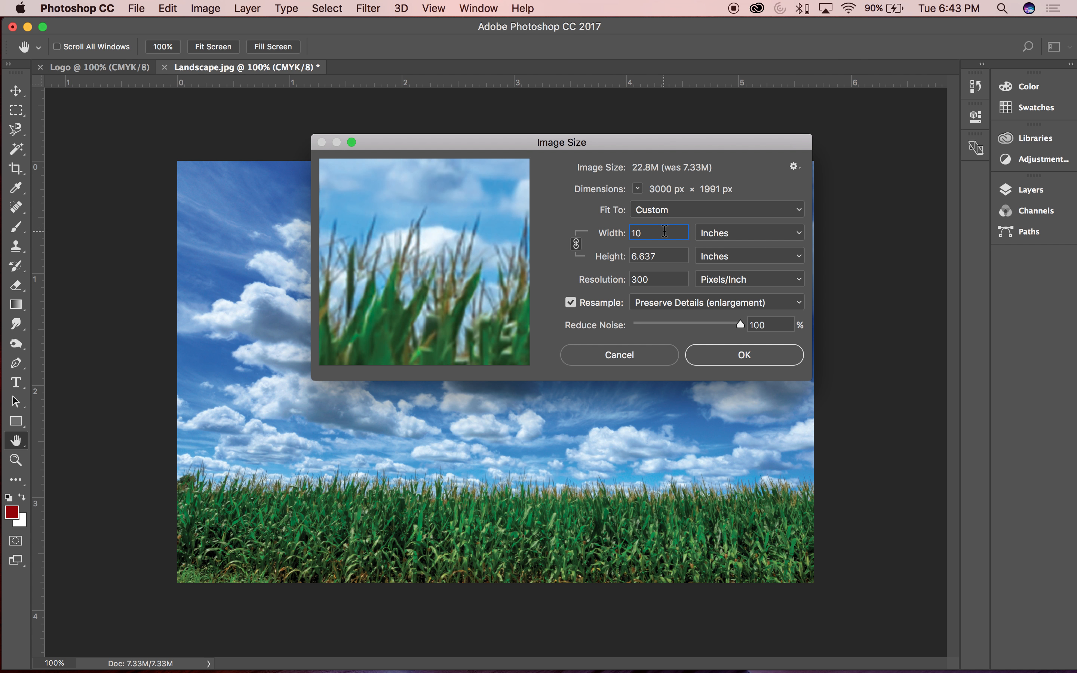
Try a width of 20 inches, inspect the grass preview, and switch Resample off and back on
type("20")
left_click_drag(449, 291, 410, 293)
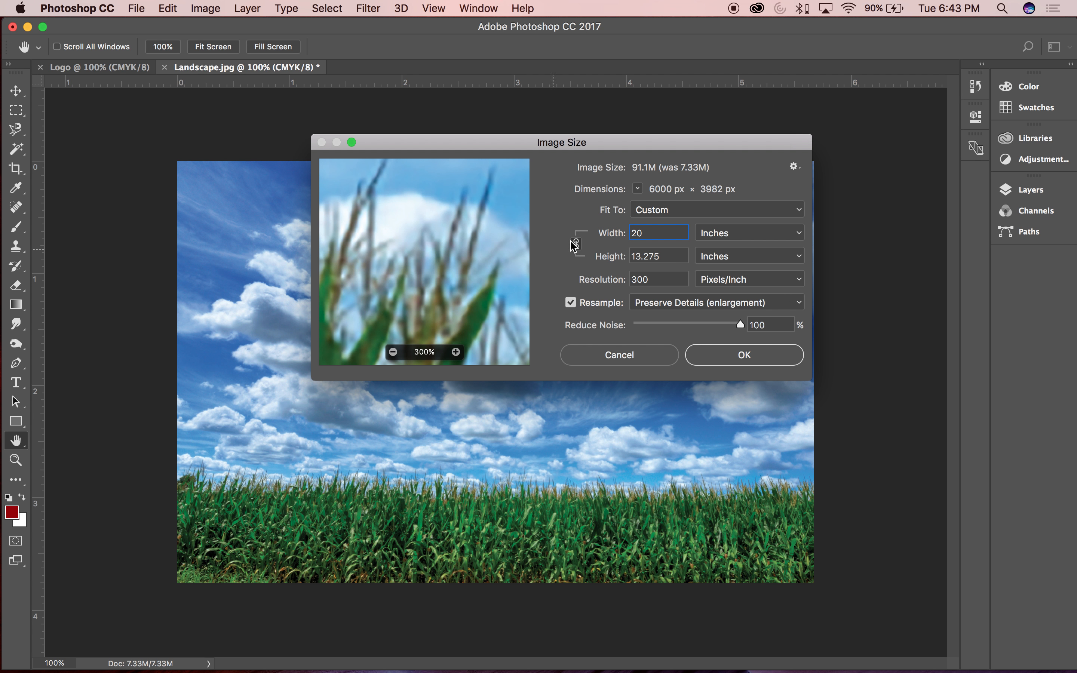
left_click(571, 304)
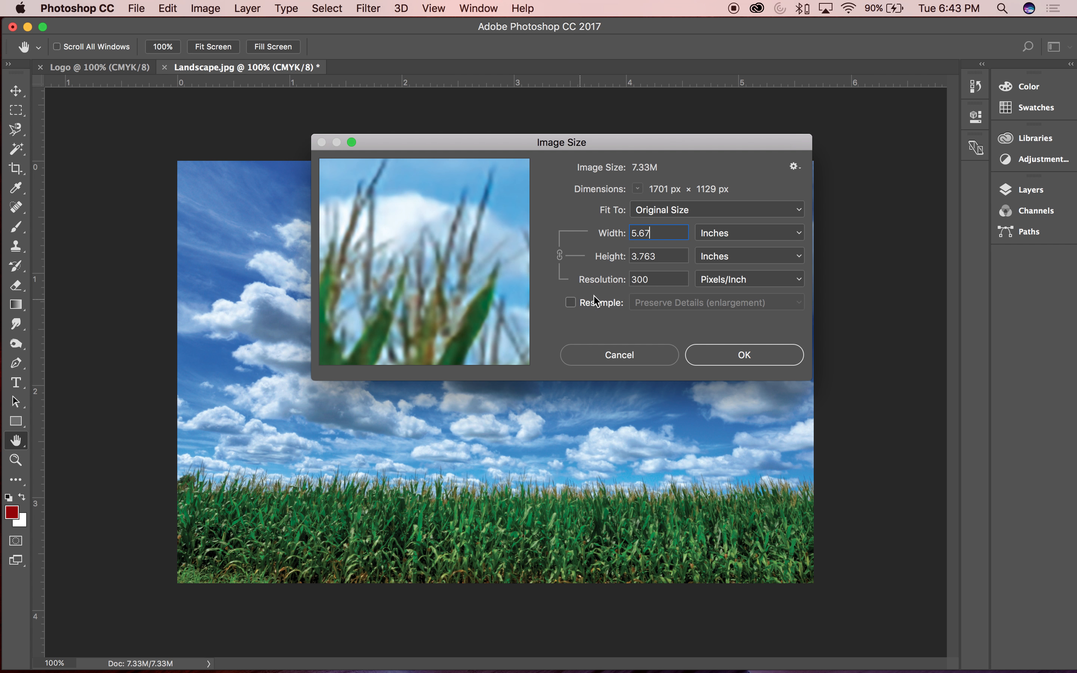
left_click(574, 305)
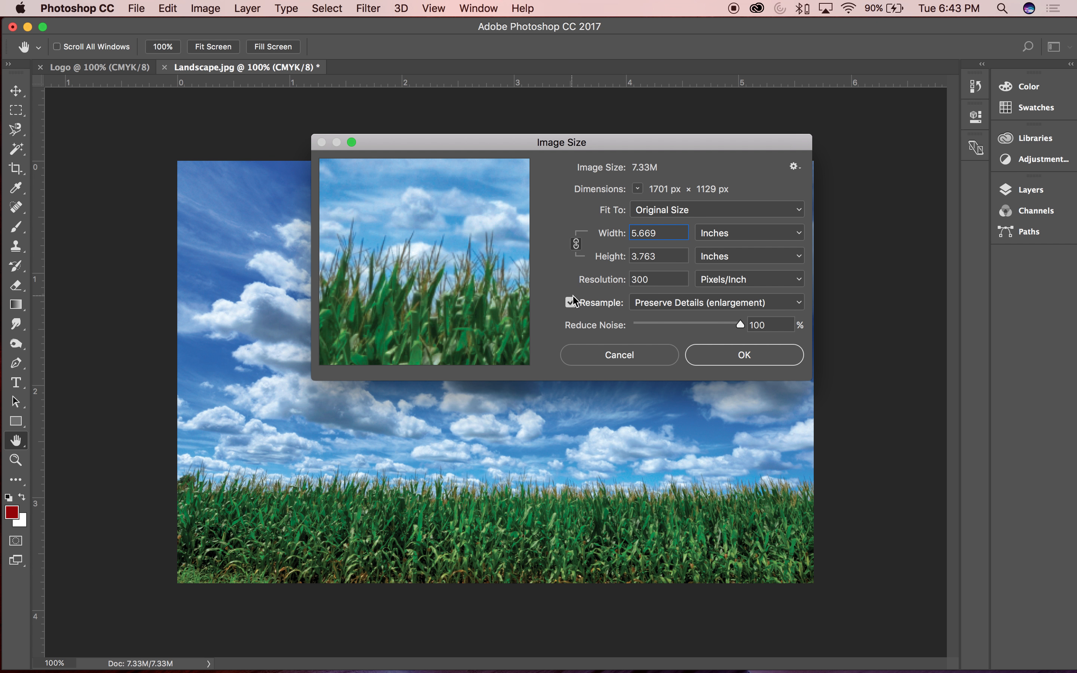
mouse_move(481, 275)
Turn off Resample, set the image width to 15 inches, and apply the new image size
left_click(571, 304)
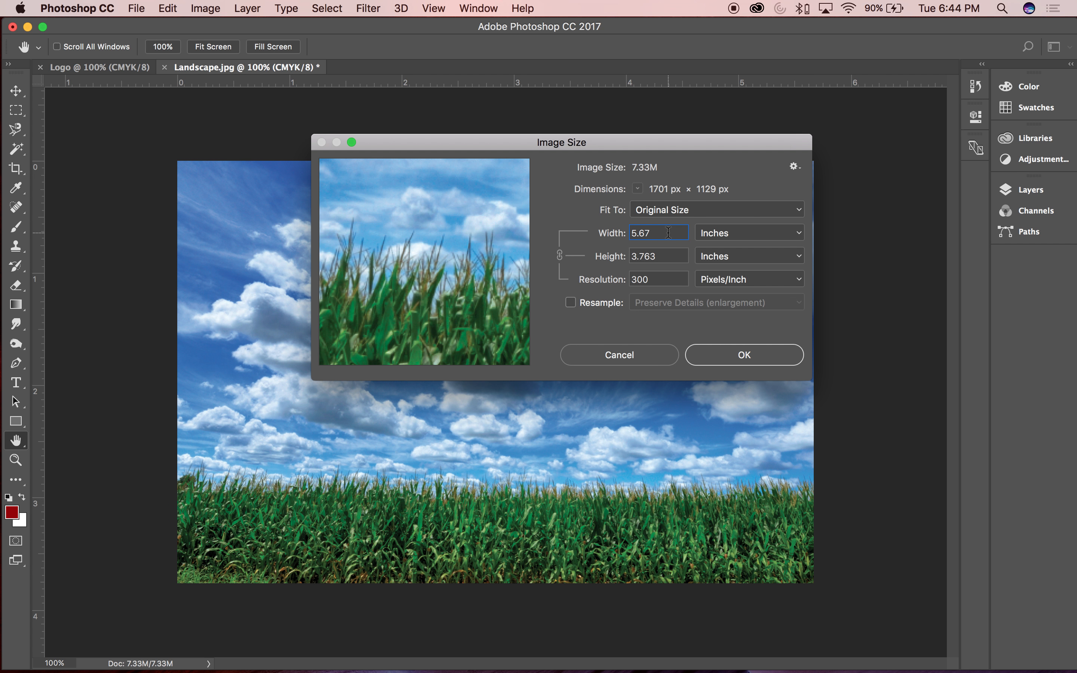
key("shift+Left")
key("shift+Left")
key("shift+Left")
key("shift+Left")
type("15")
left_click(711, 358)
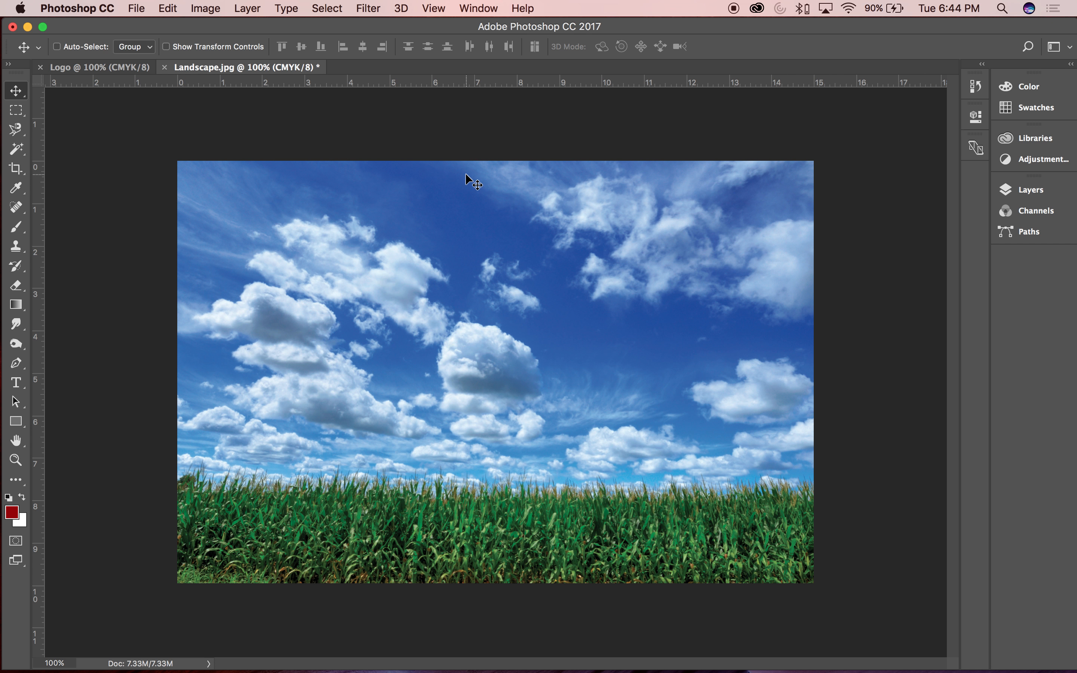
Reopen the Image Size settings, enable Resample, and set the resolution to 300 pixels/inch
left_click(213, 5)
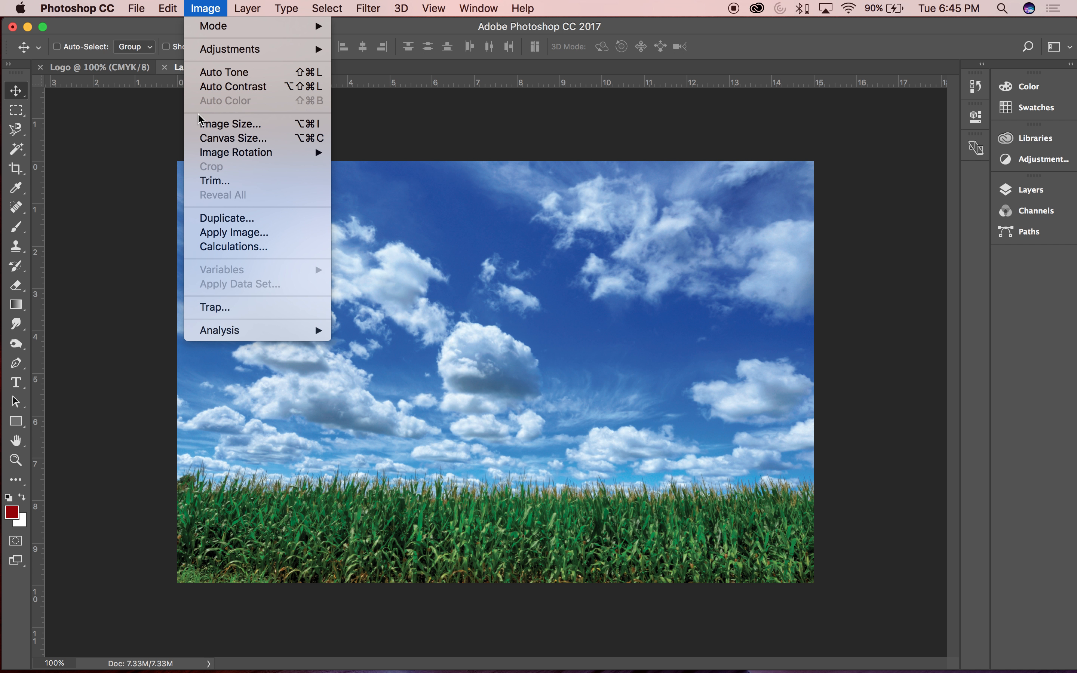
left_click(201, 124)
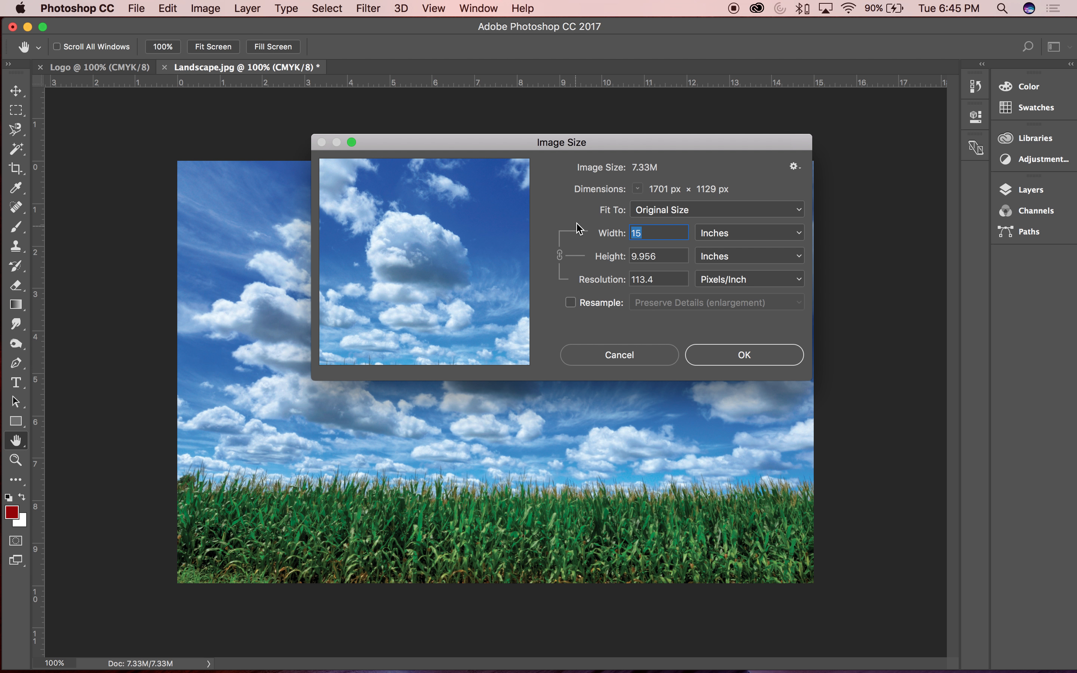
left_click(571, 303)
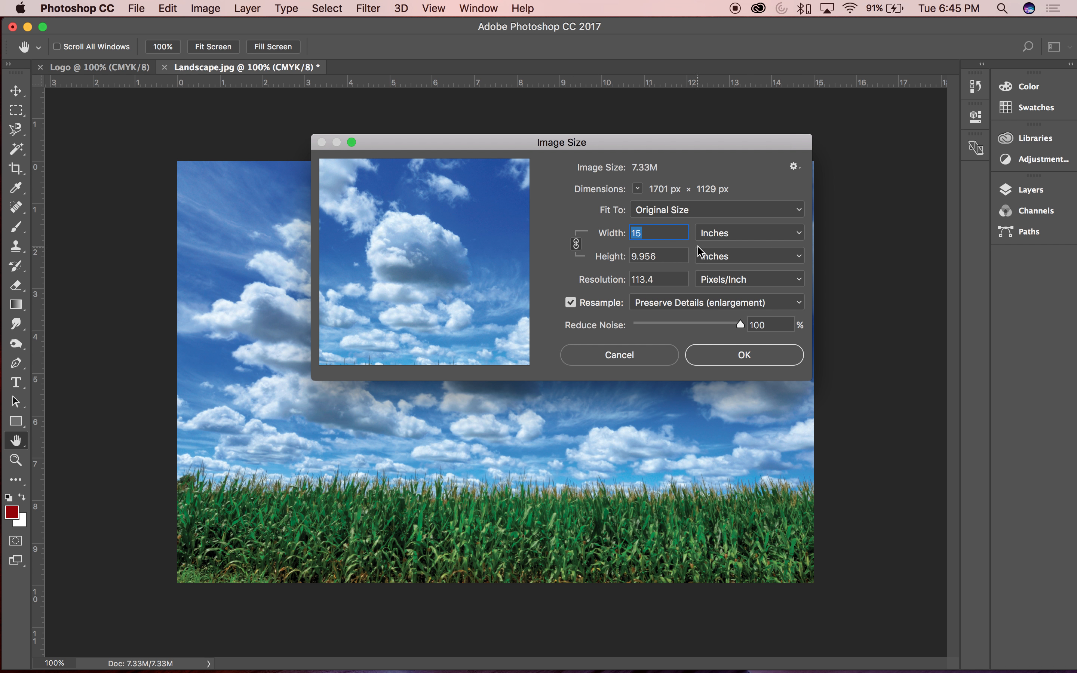
left_click_drag(671, 281, 623, 275)
type("300")
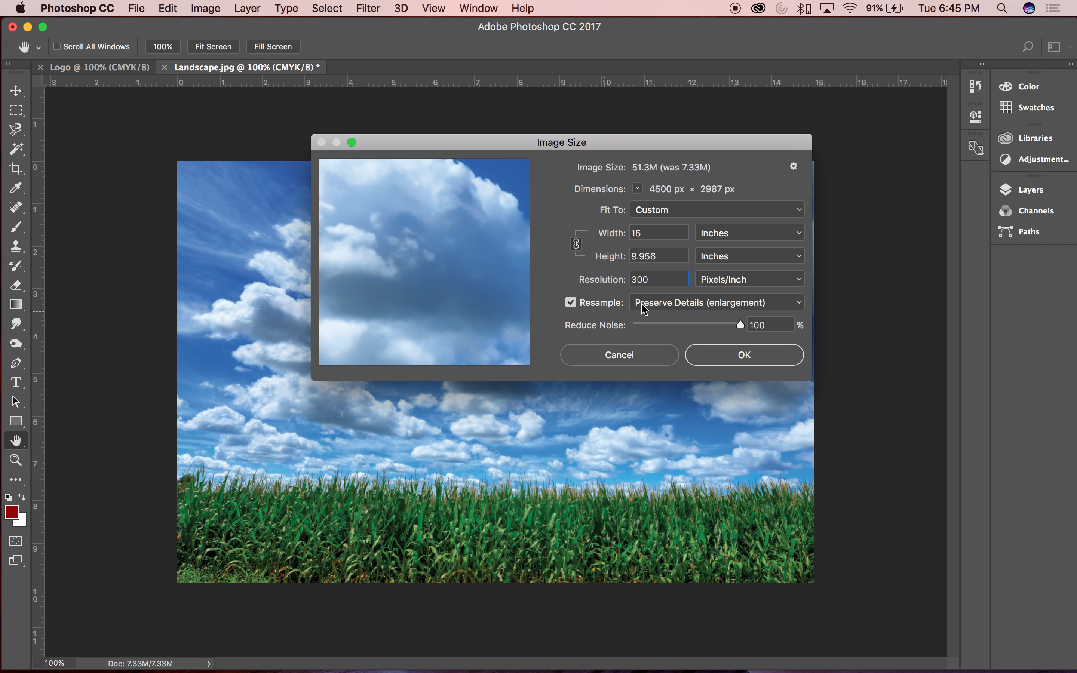
Examine the grass in the resampled preview at 300% and 200% magnification
mouse_move(450, 229)
left_mouse_down()
mouse_move(413, 260)
mouse_move(421, 202)
mouse_move(431, 245)
mouse_move(457, 224)
left_mouse_up()
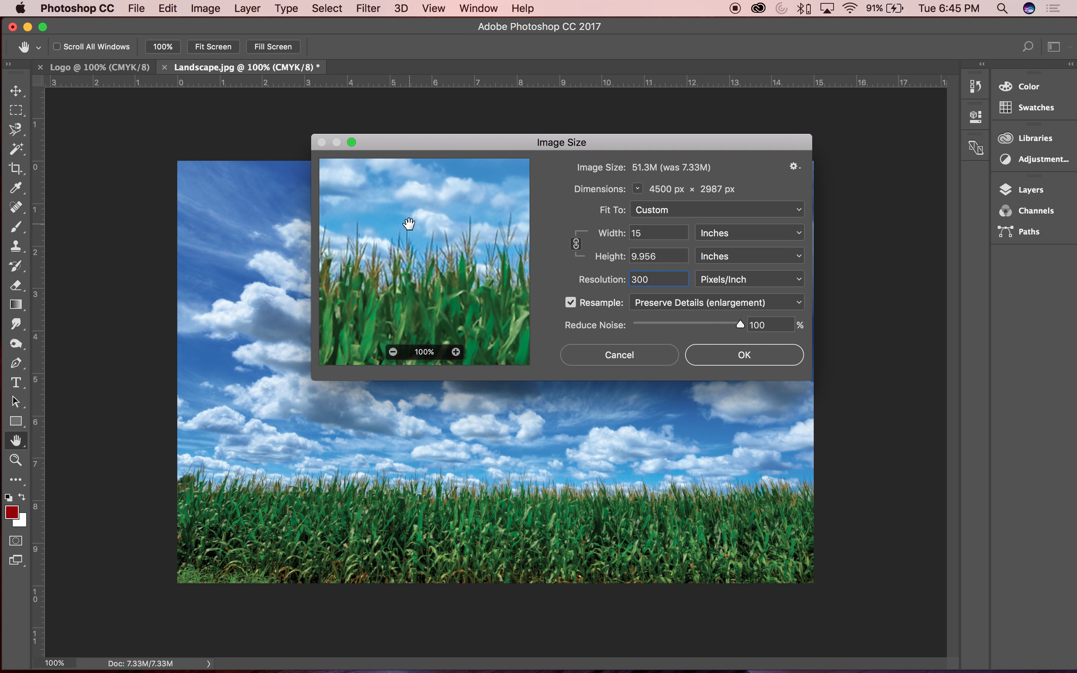
left_click(456, 352)
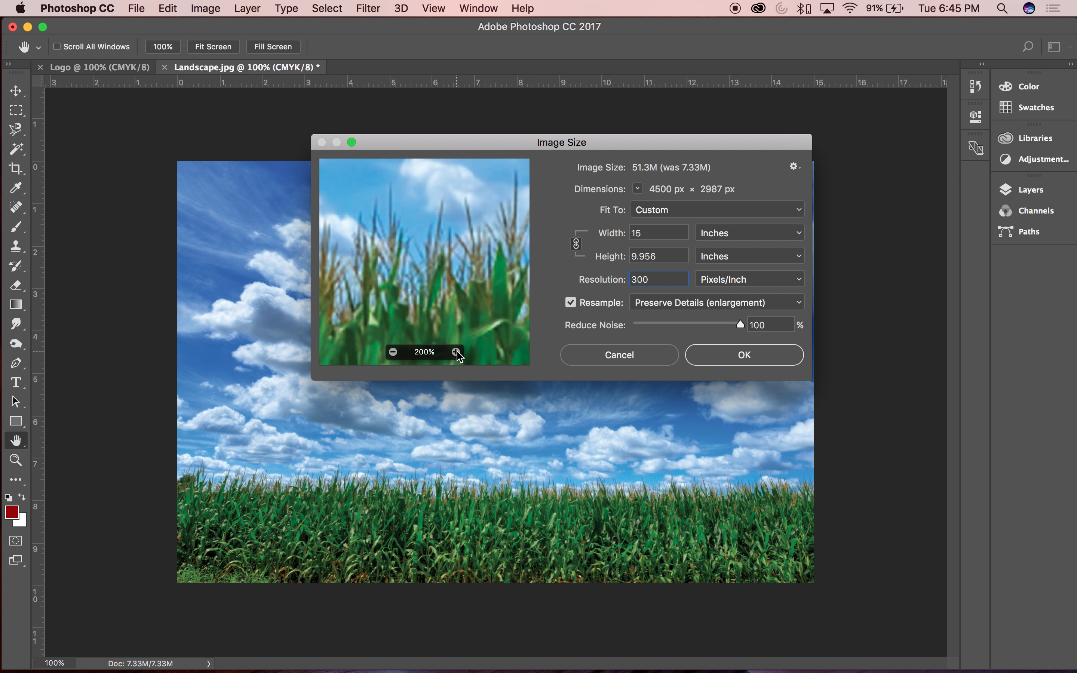
left_click(456, 351)
left_click_drag(498, 275, 407, 192)
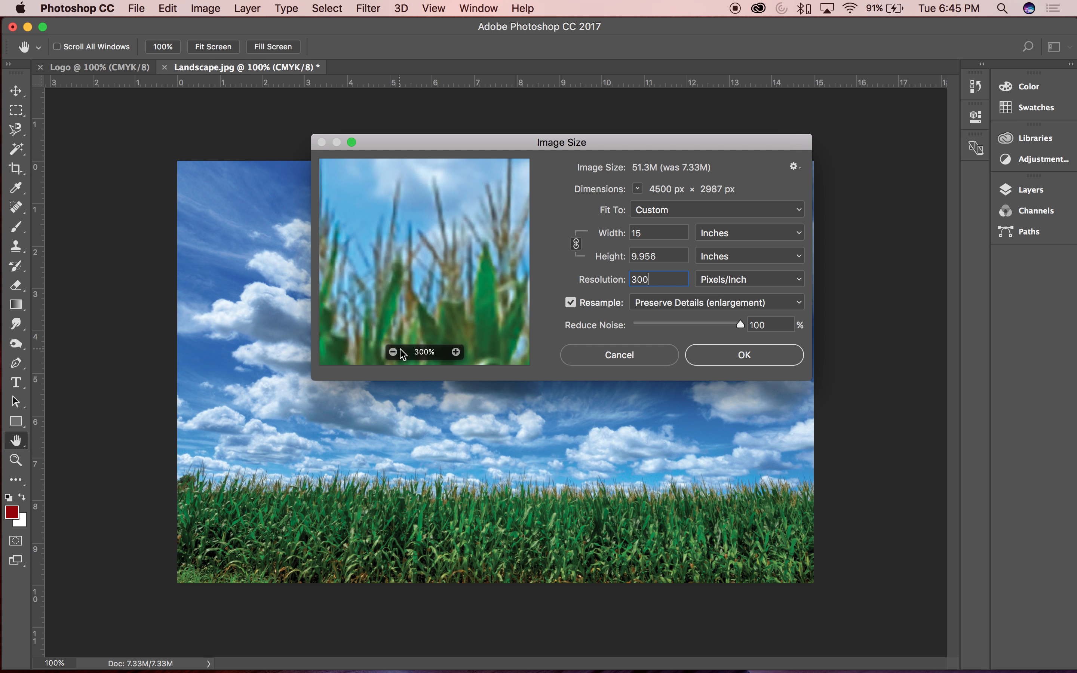
left_click(394, 353)
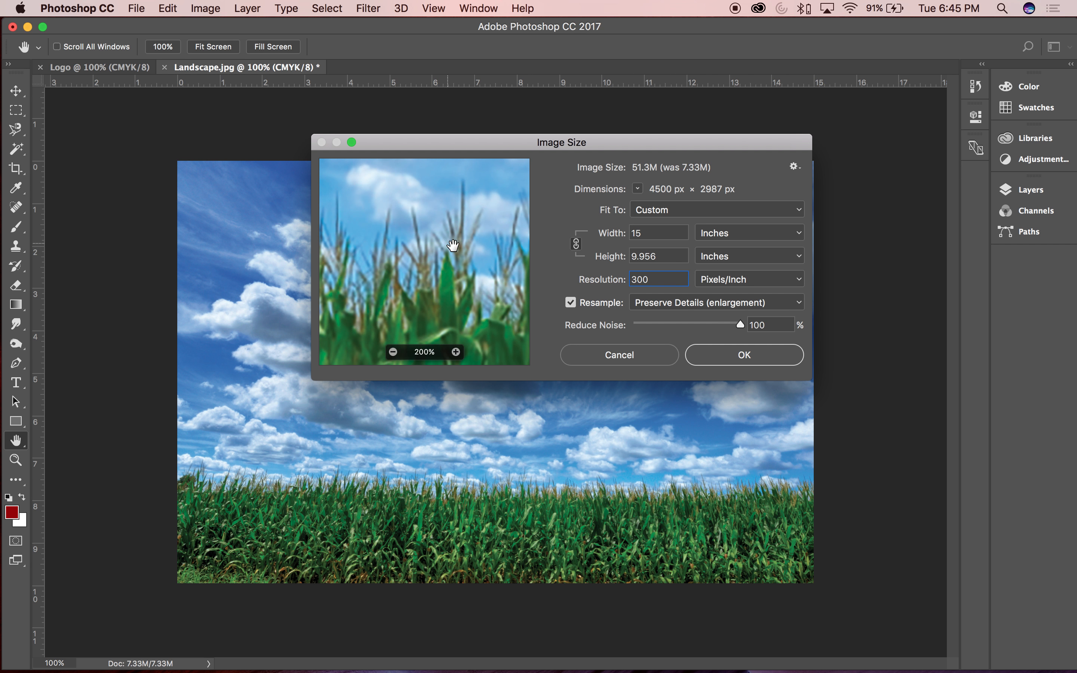
Try the Bicubic Smoother (enlargement) resampling method and compare its effect on the grass preview
left_click_drag(478, 241, 470, 238)
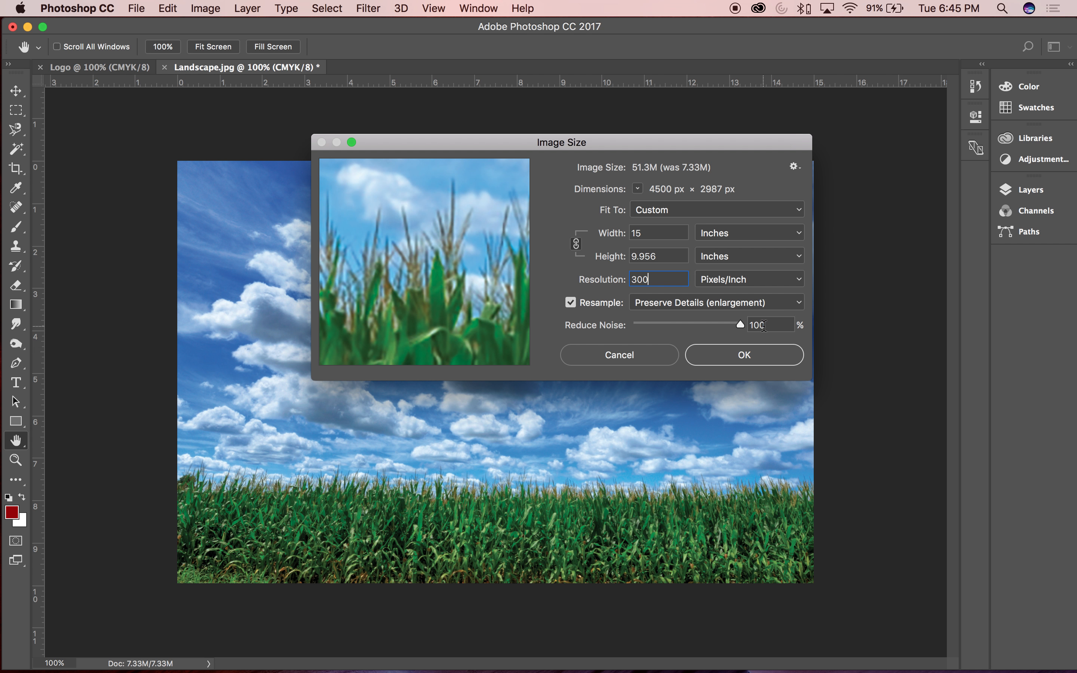
left_click(803, 304)
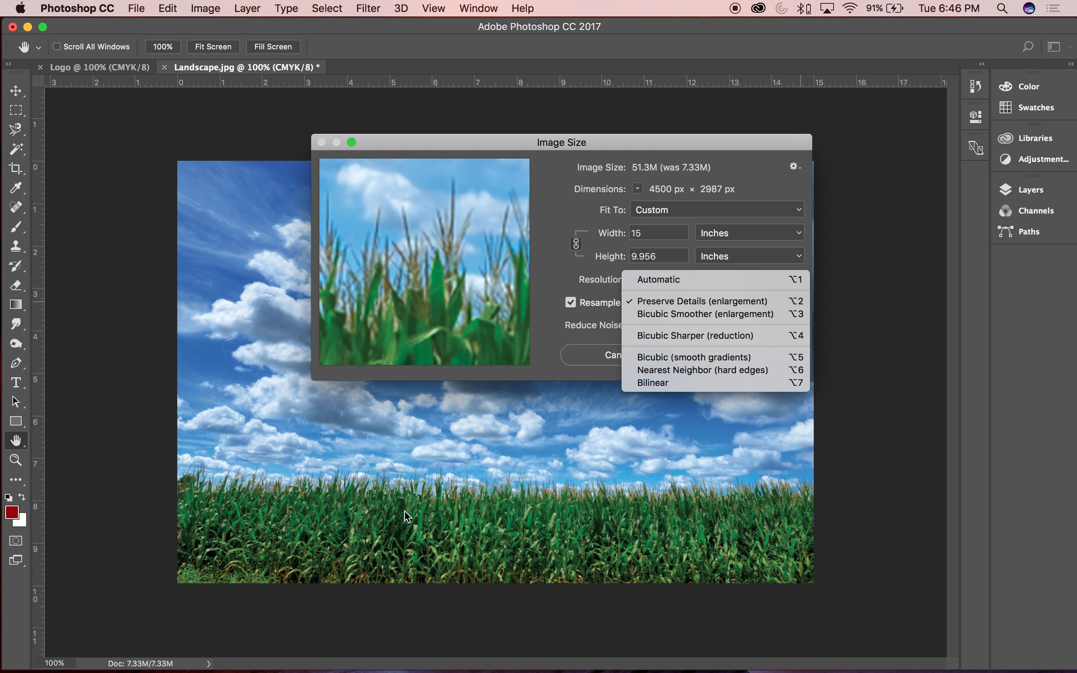
left_click(657, 314)
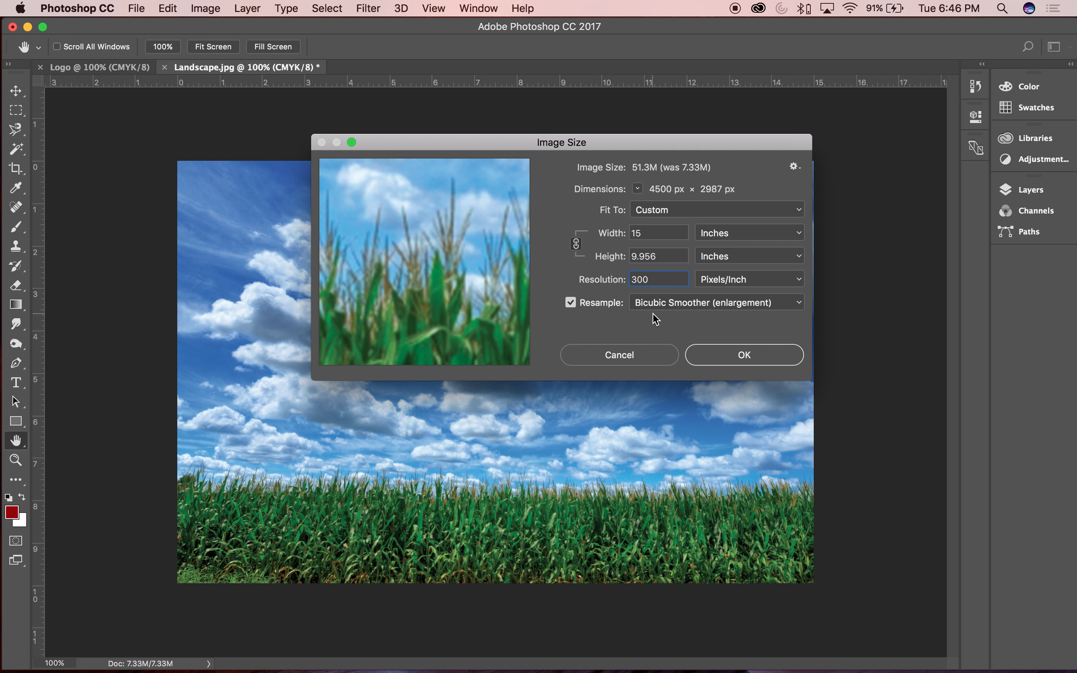
mouse_move(452, 267)
mouse_move(426, 272)
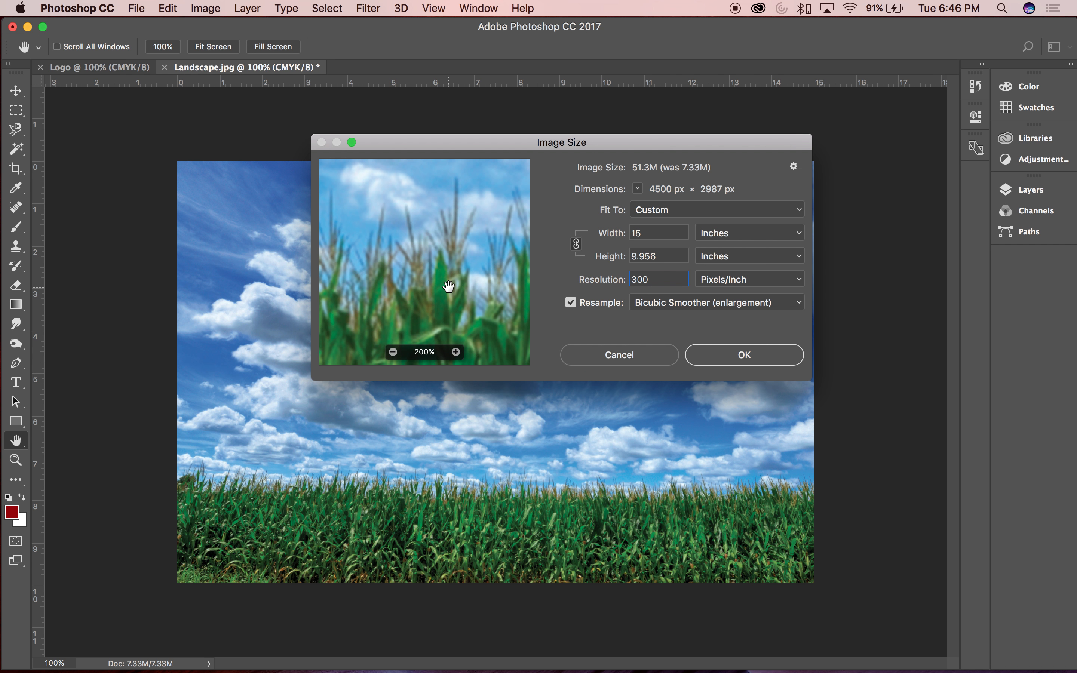
Set the resampling method to Preserve Details (enlargement), check the grass preview, and apply the new image size
left_click(751, 303)
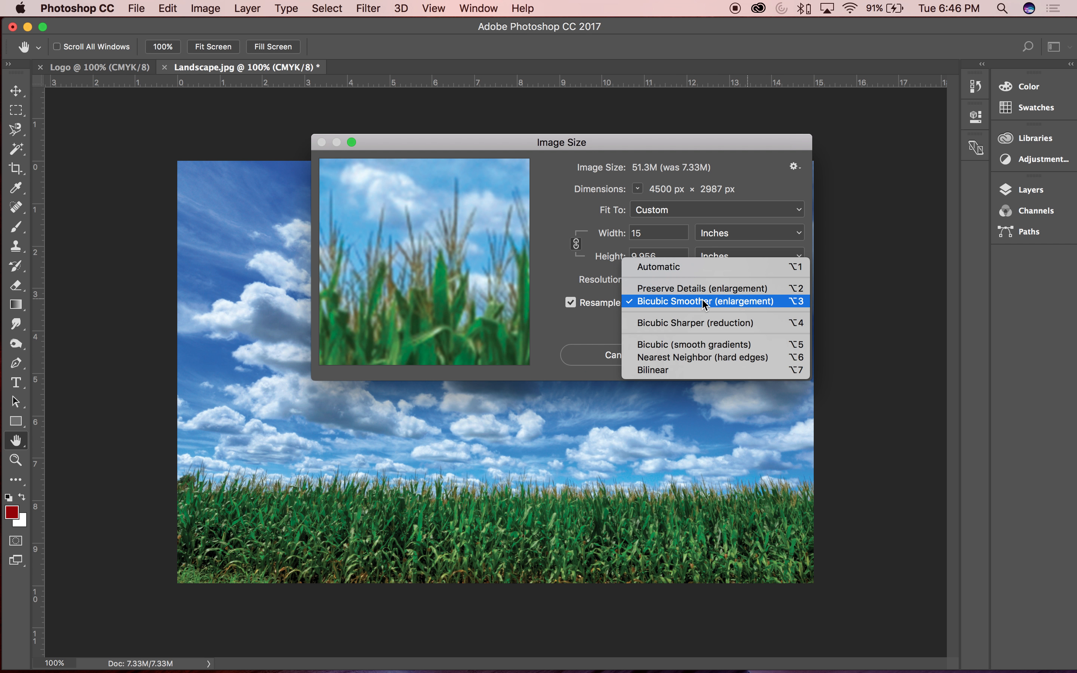
left_click(698, 288)
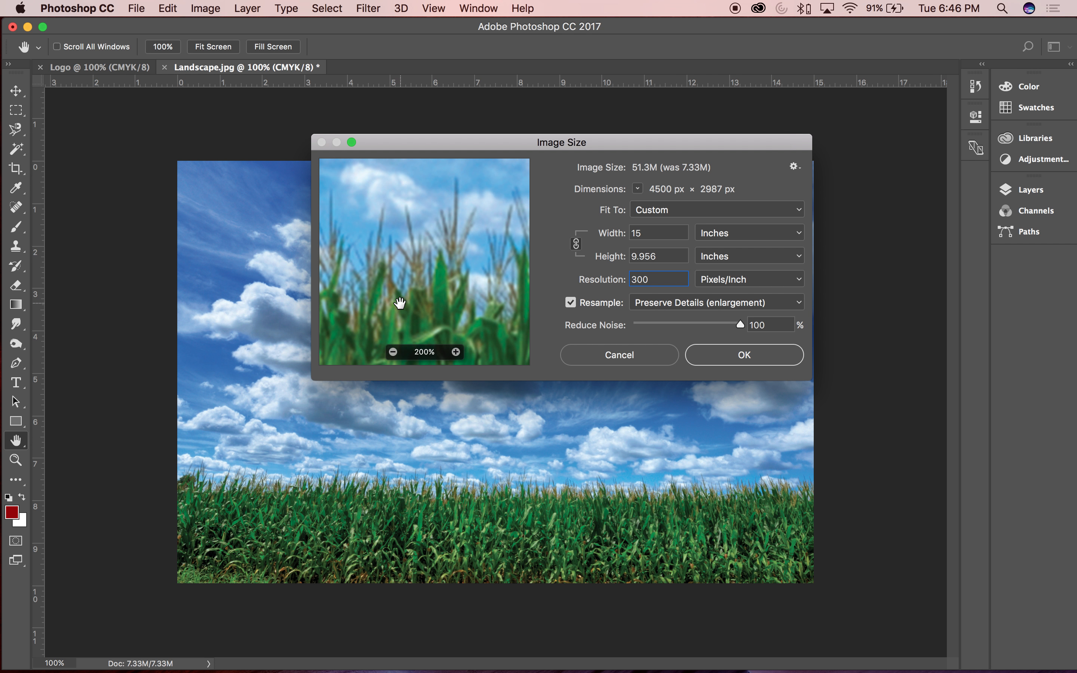
left_click(454, 259)
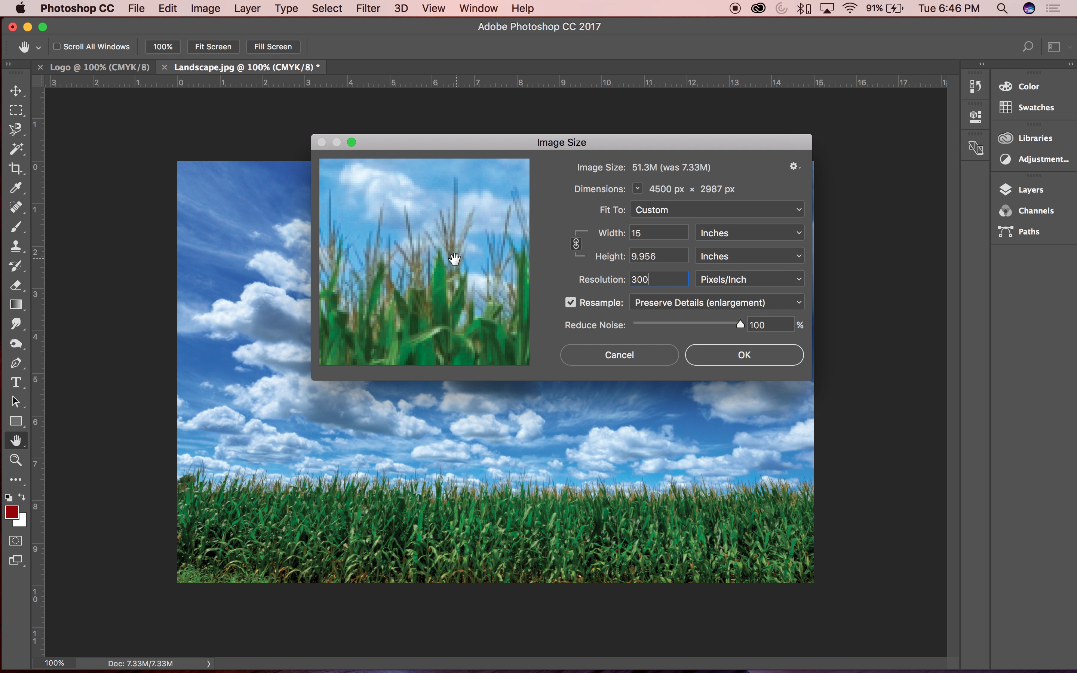
left_click(747, 352)
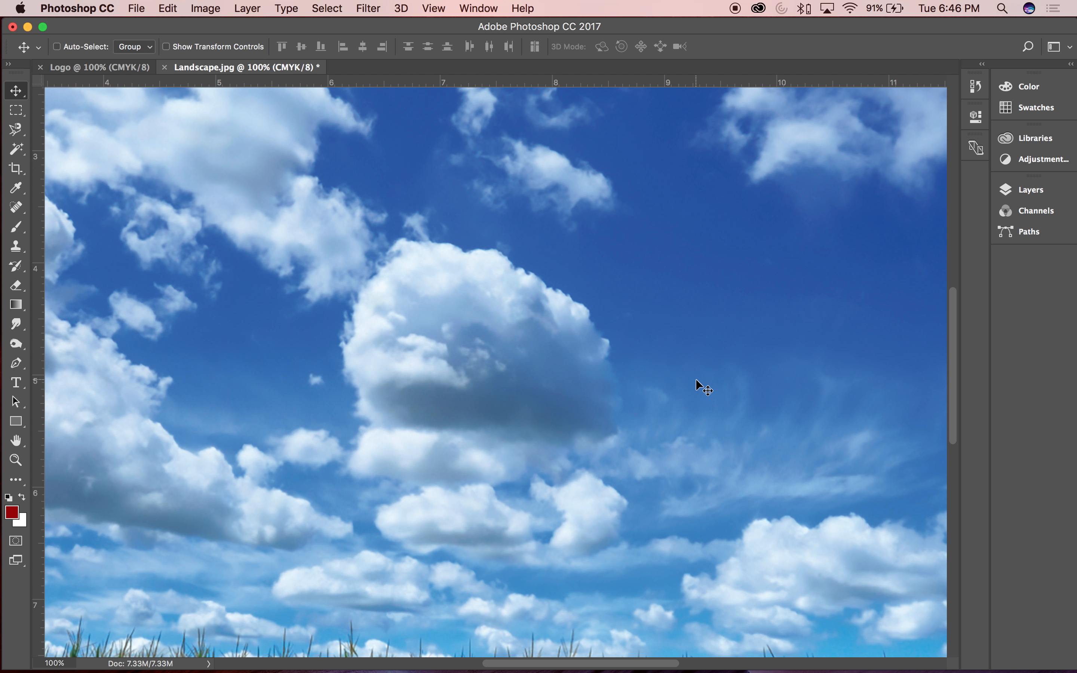
key("super")
left_click_drag(490, 430, 512, 368)
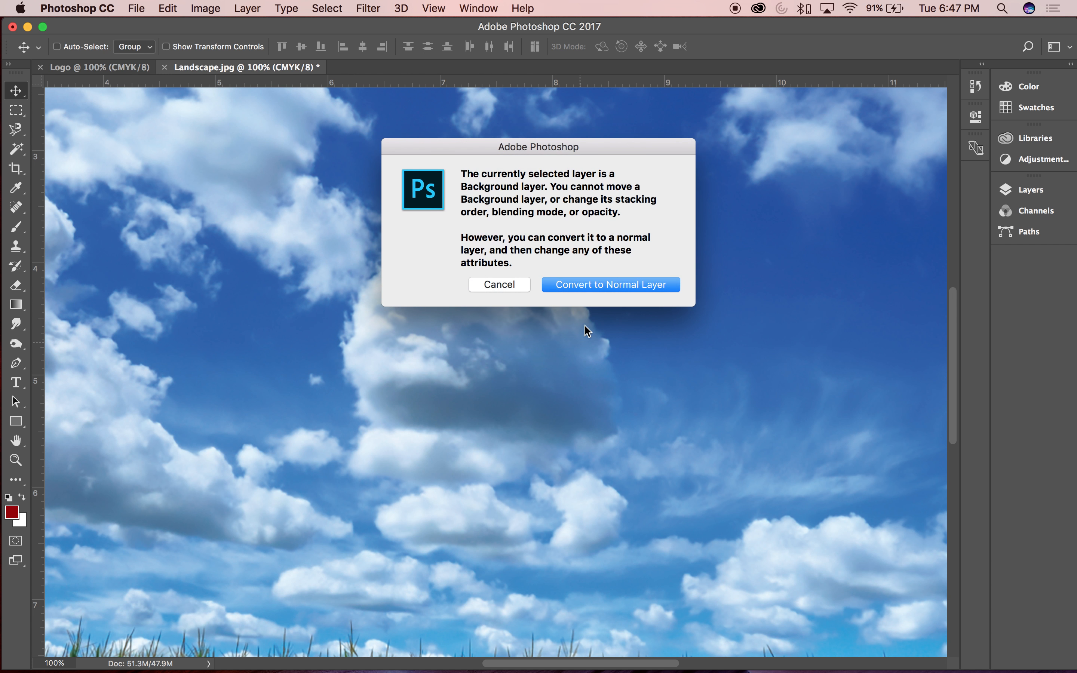
left_click(508, 285)
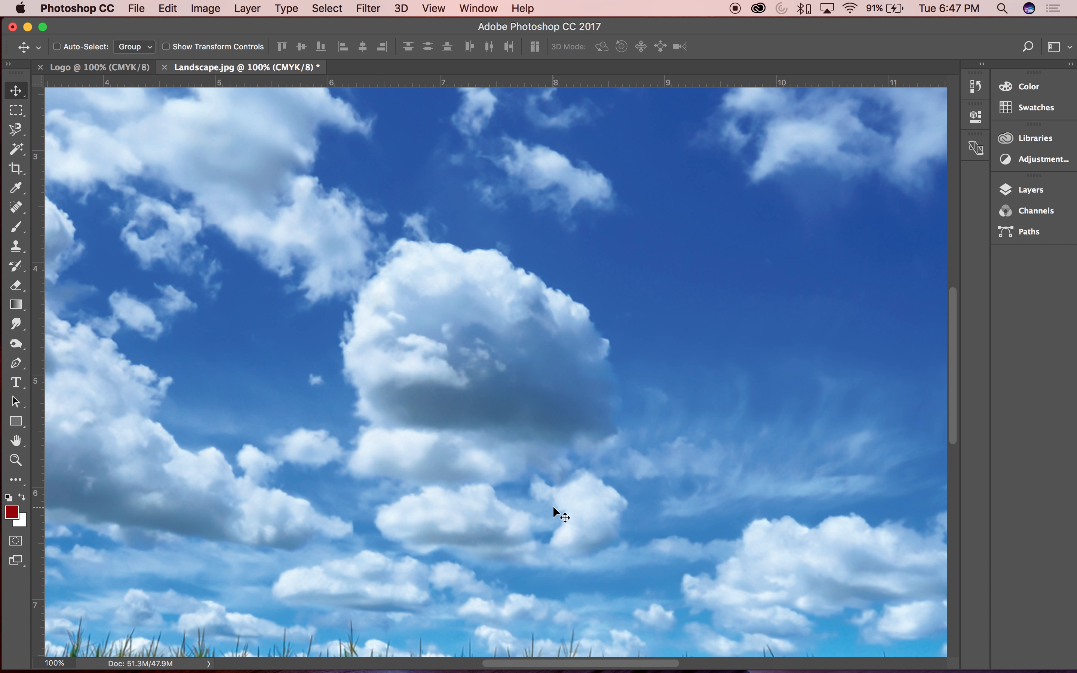
Examine the cornfield in the resampled landscape at 100% magnification and then view the whole image at 33.3%
scroll(570, 376, "down", 10)
scroll(569, 375, "right", 5)
scroll(441, 391, "right", 5)
scroll(356, 392, "left", 10)
scroll(356, 391, "up", 4)
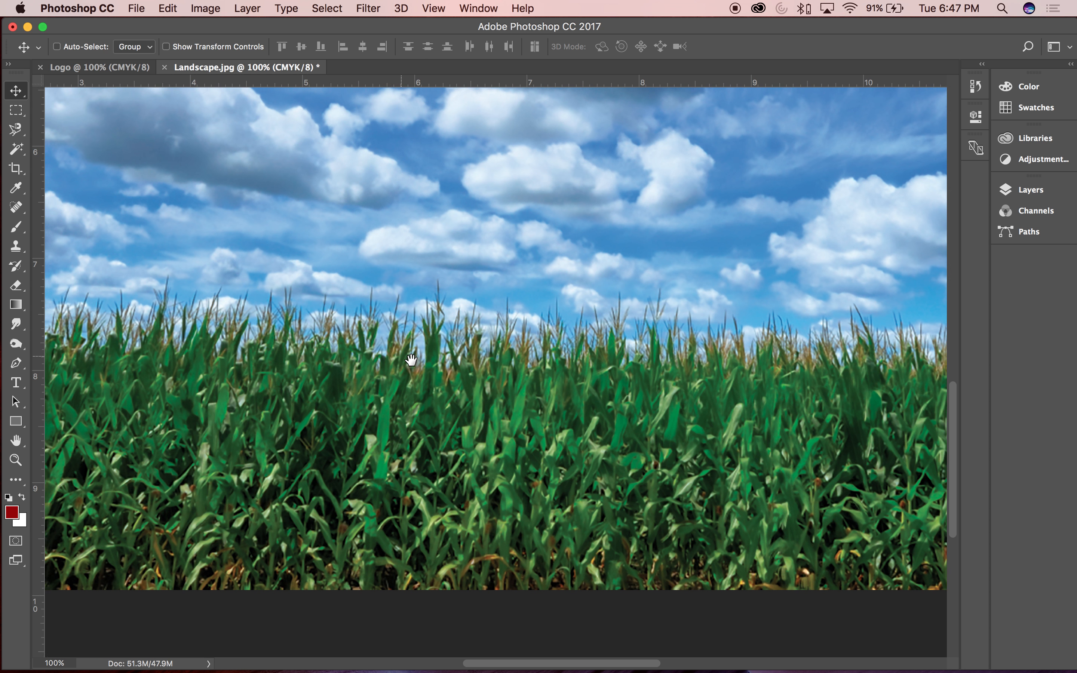
scroll(456, 379, "up", 2)
key("super+minus")
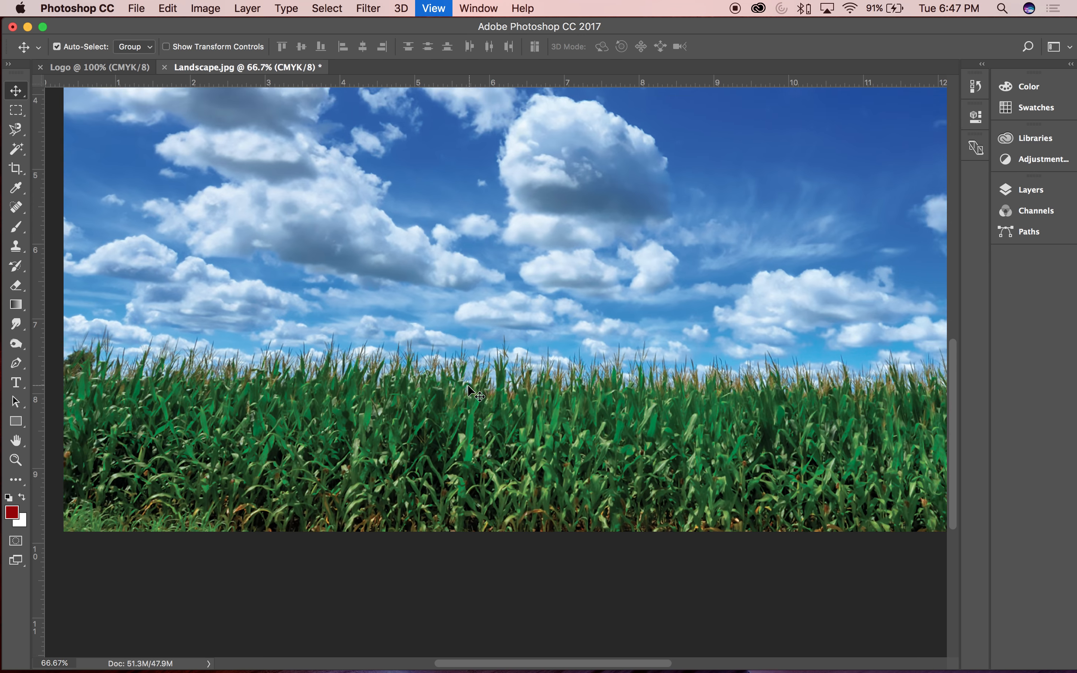
key("super+minus")
key("super+minus")
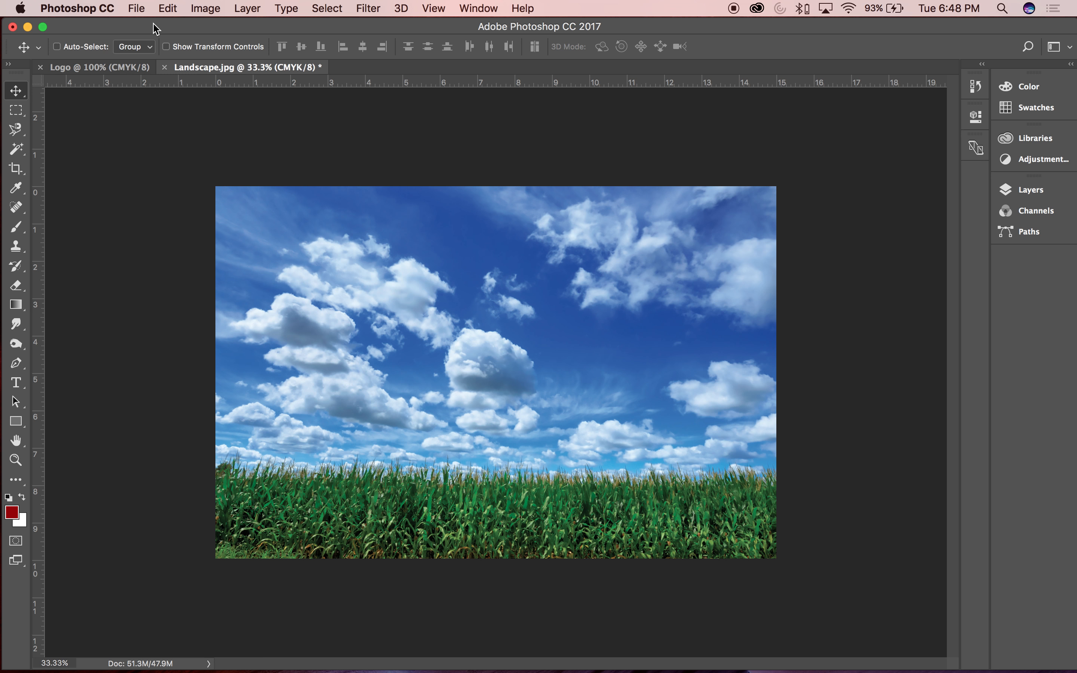
Choose the Move tool from its tool group
mouse_move(248, 29)
left_mouse_down()
mouse_move(159, 30)
mouse_move(267, 31)
mouse_move(243, 27)
mouse_move(253, 26)
left_mouse_up()
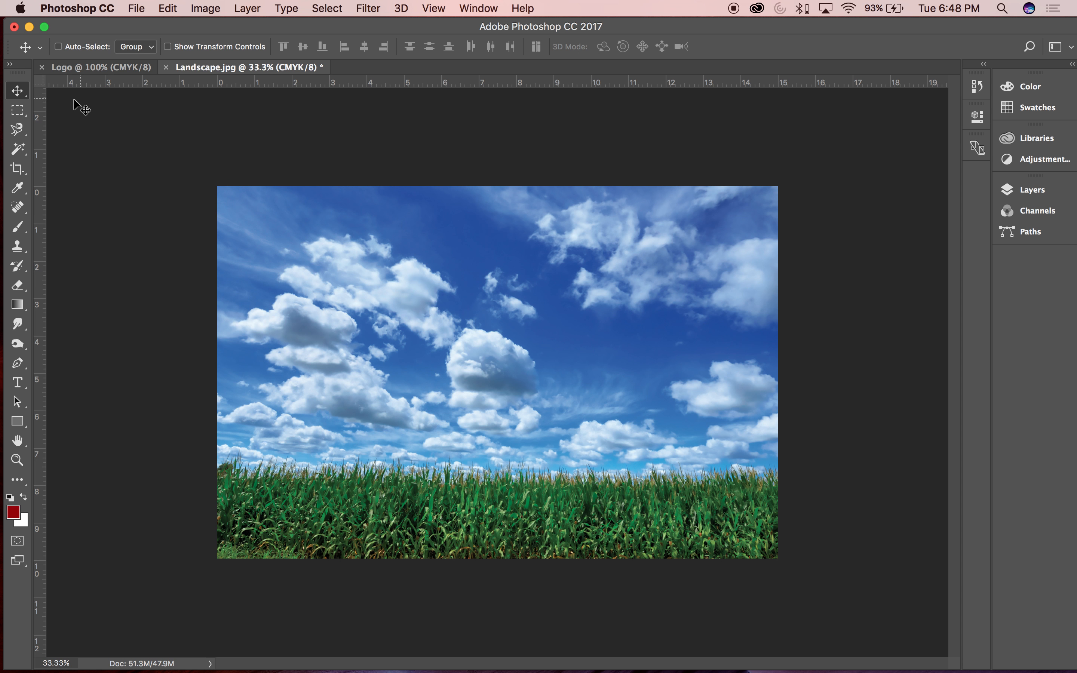
left_click(21, 93)
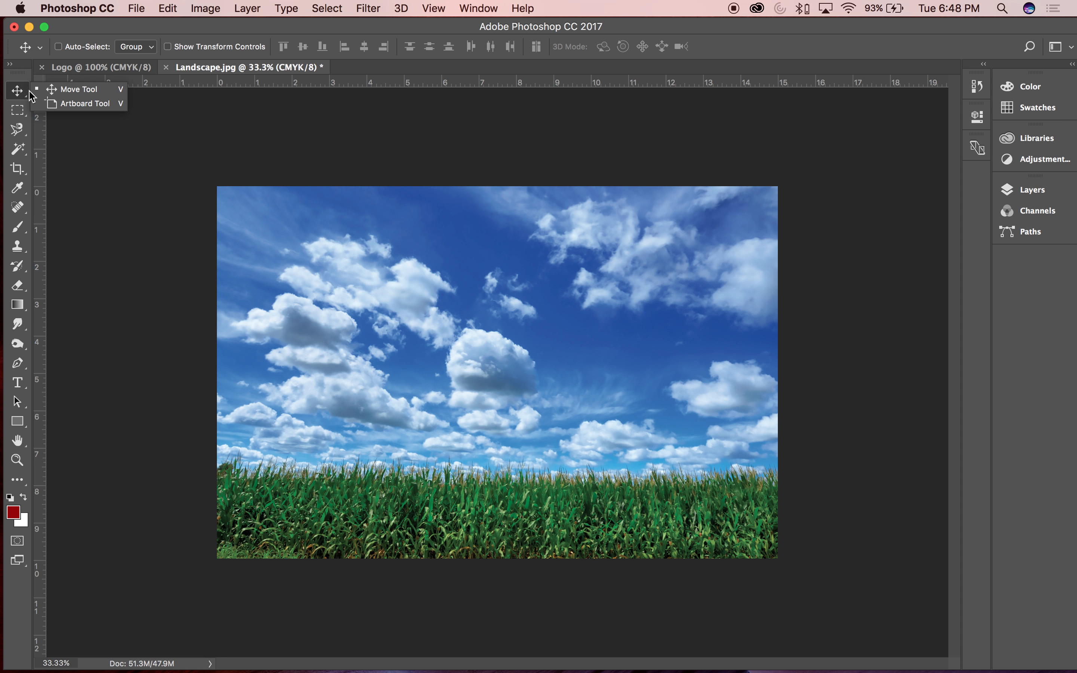
left_click(46, 91)
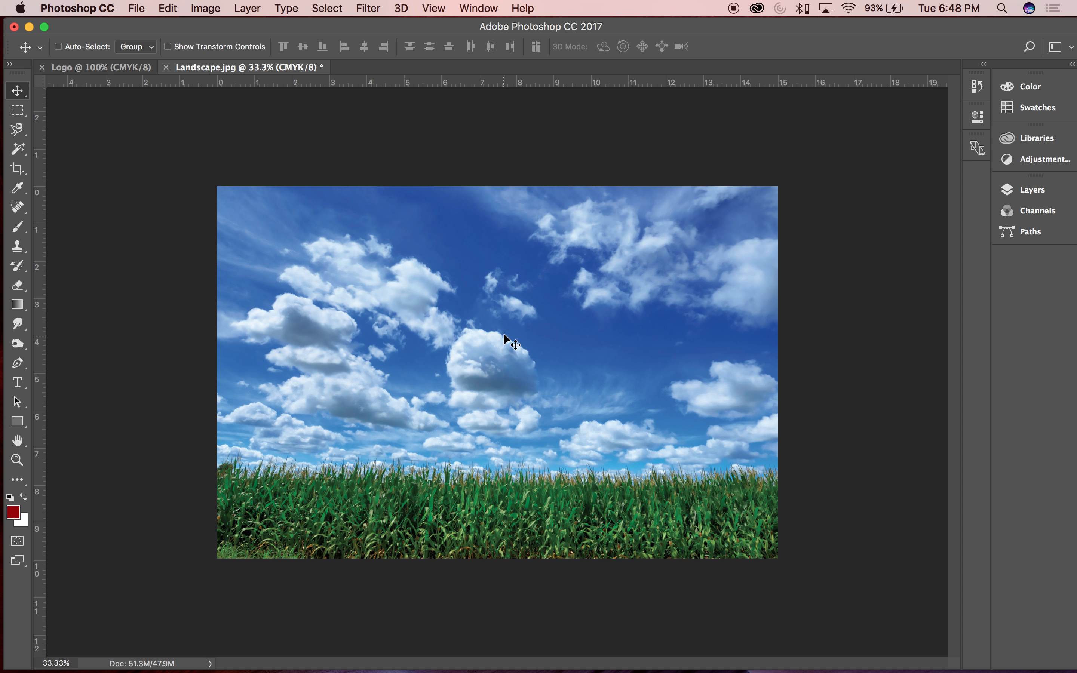
Display the layers list at a taller size and compare the Background layers of the Logo and Landscape documents
left_click_drag(815, 23, 817, 25)
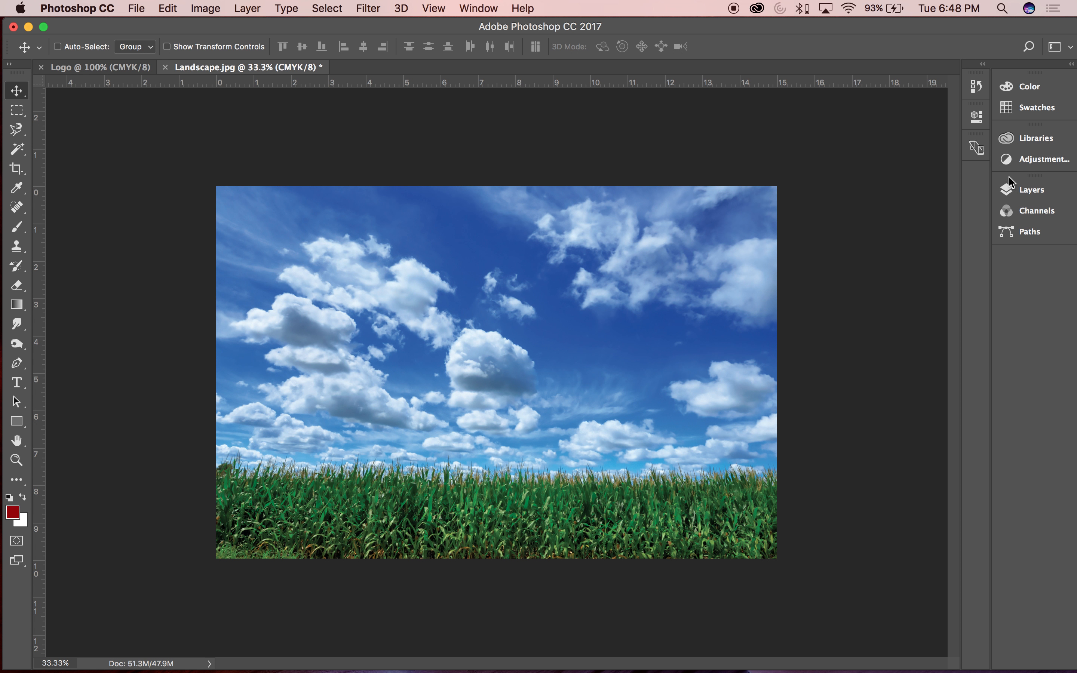
left_click(1049, 195)
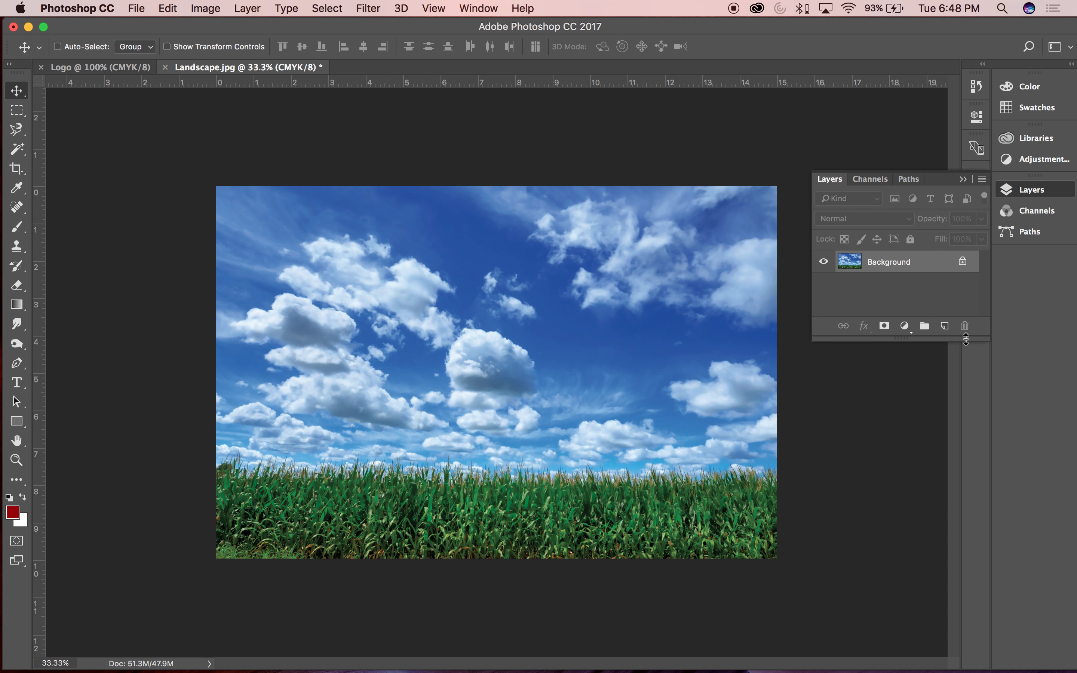
left_click_drag(965, 338, 966, 578)
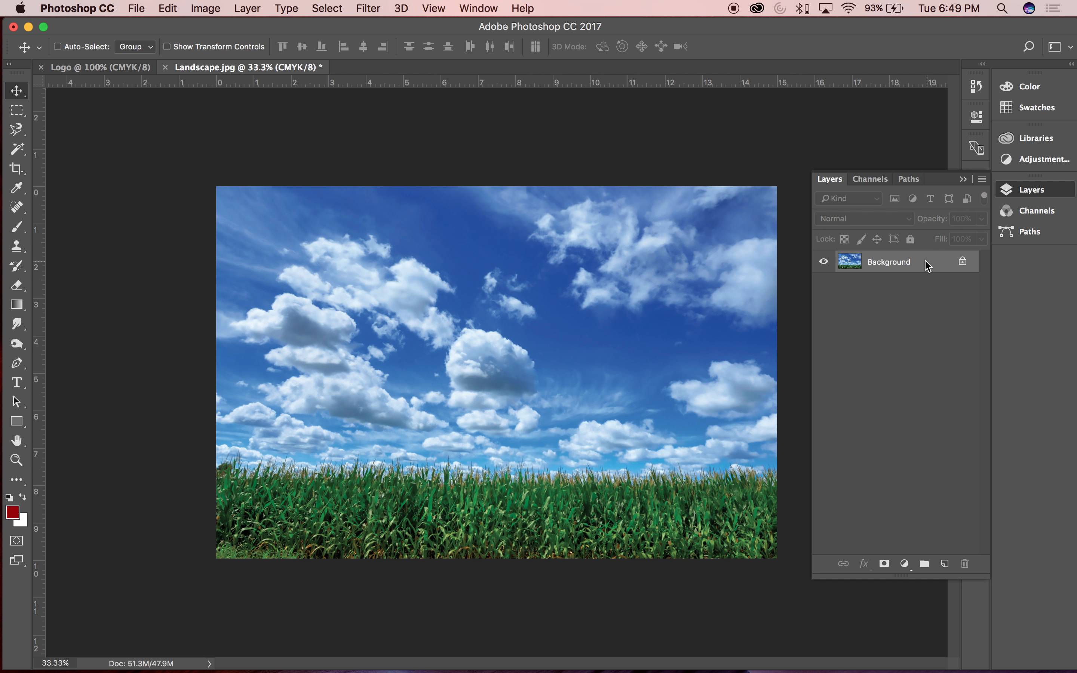
left_click(126, 68)
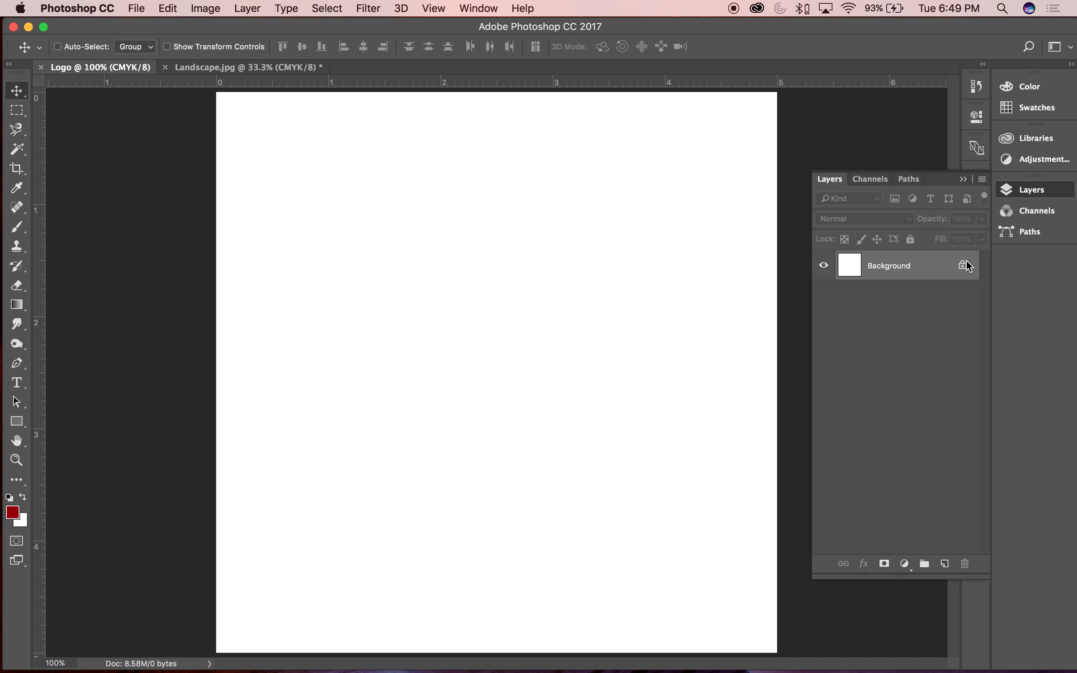
left_click(218, 70)
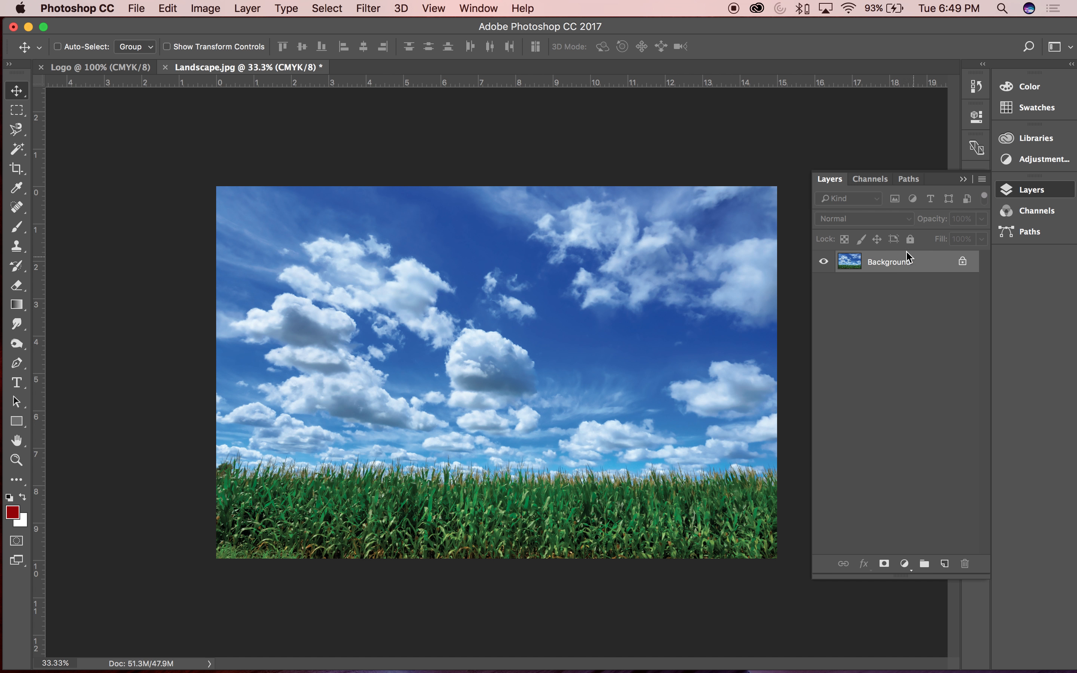
Convert the locked Background layer into a normal layer named Landscape, and leave no layer selected
double_click(927, 269)
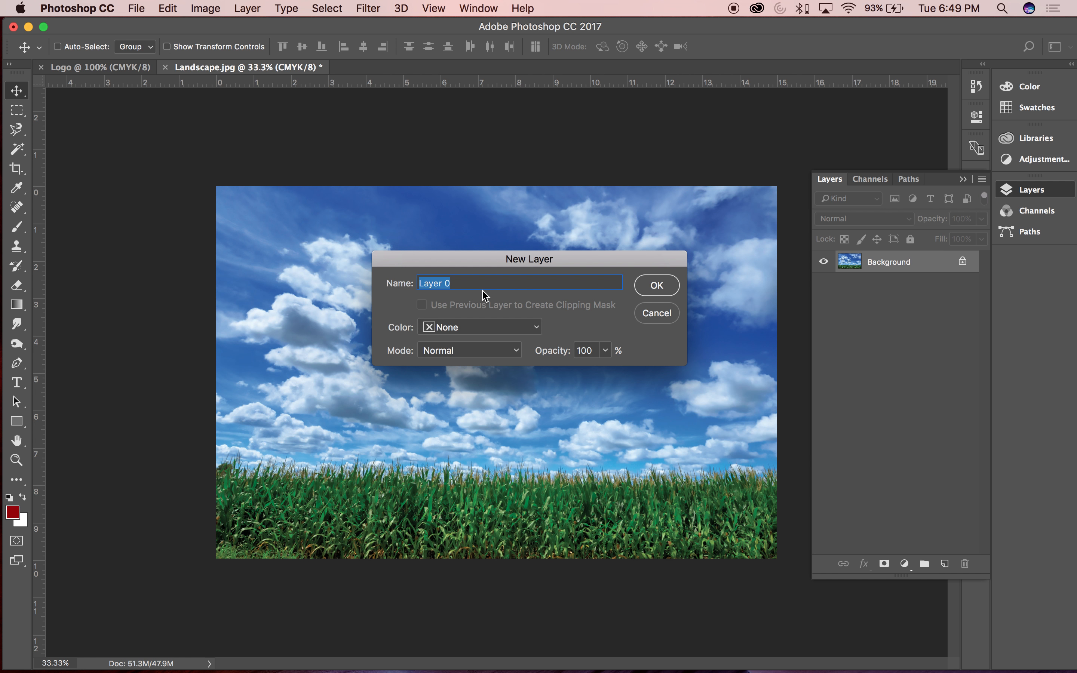
type("Landscape")
left_click(656, 288)
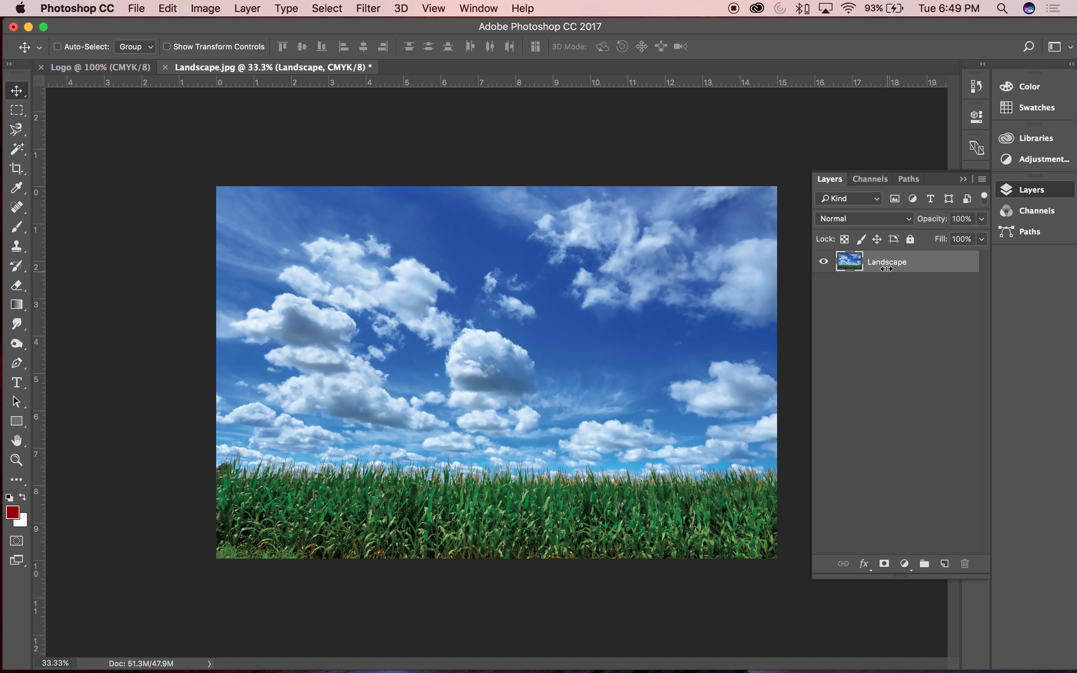
left_click(861, 322)
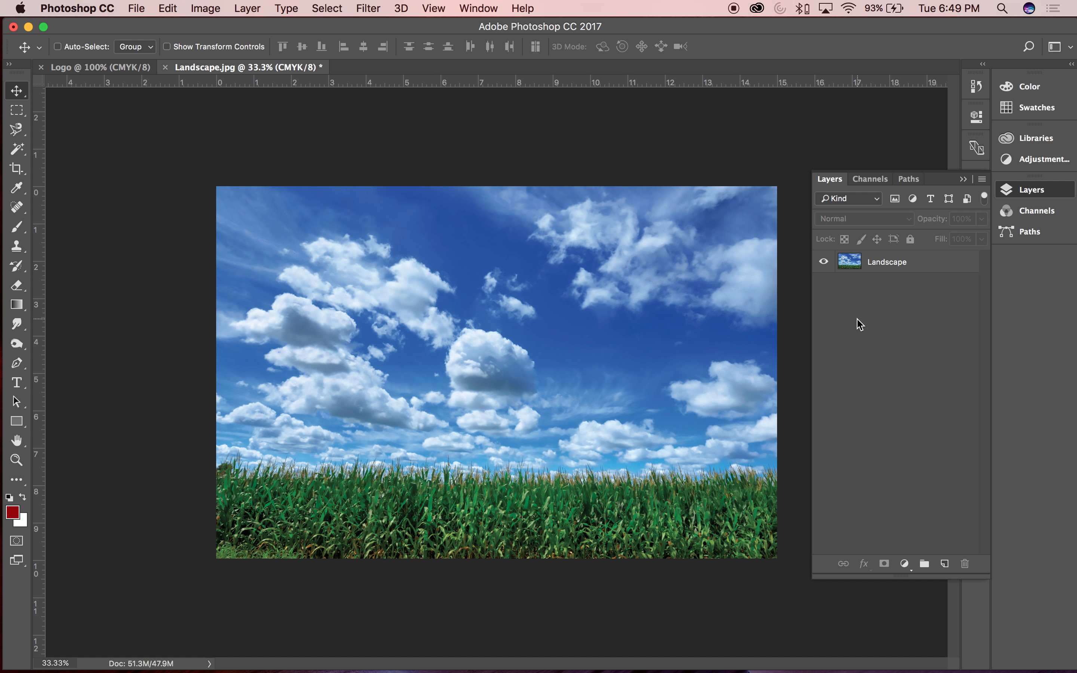
Select the Landscape layer and move it about 2.6 inches to the left, uncovering a strip of the canvas
left_click(902, 262)
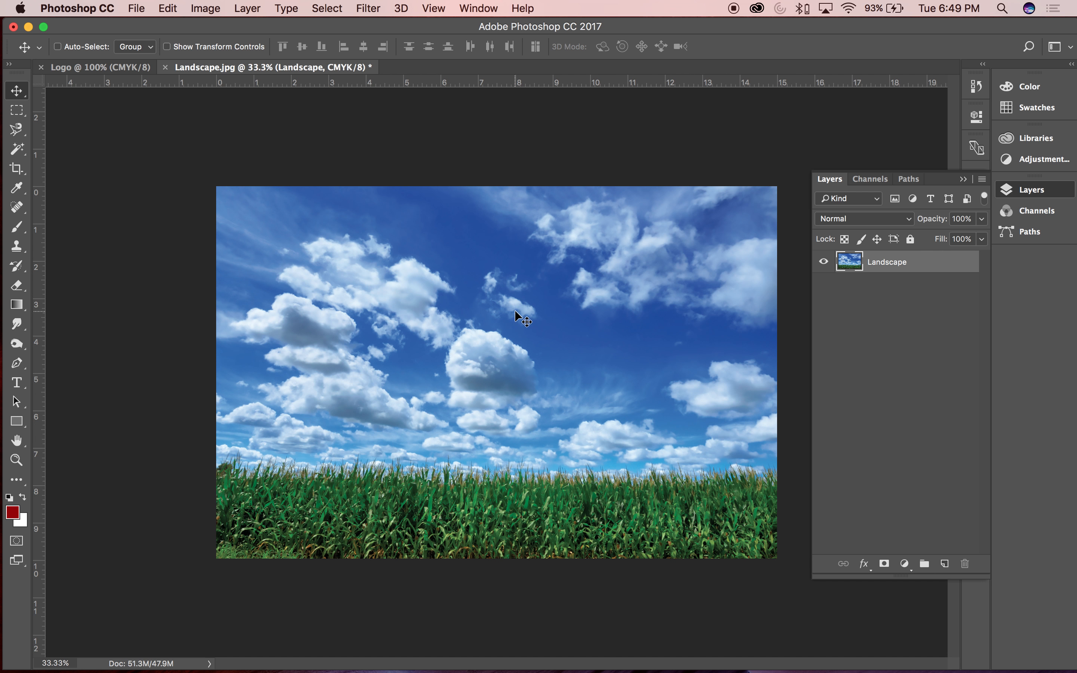
left_click_drag(514, 310, 478, 313)
left_click_drag(487, 310, 418, 310)
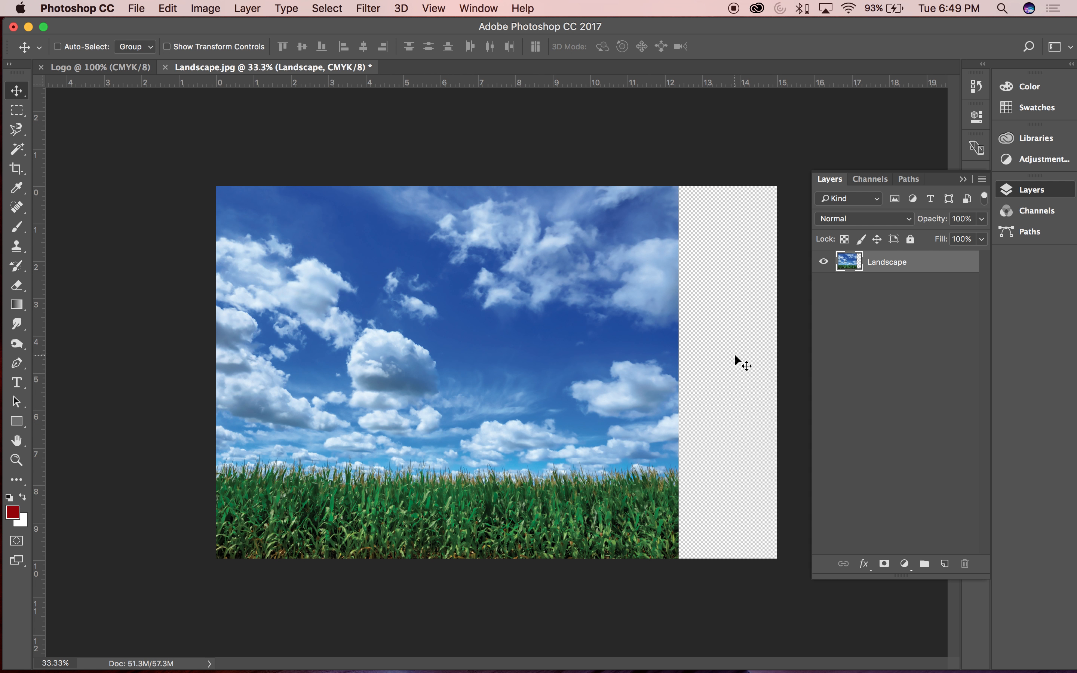
Examine the transparent checkerboard strip beside the moved landscape at 100% and 400%, and return to the full image view
key("super+equal")
key("super+equal")
key("super+equal")
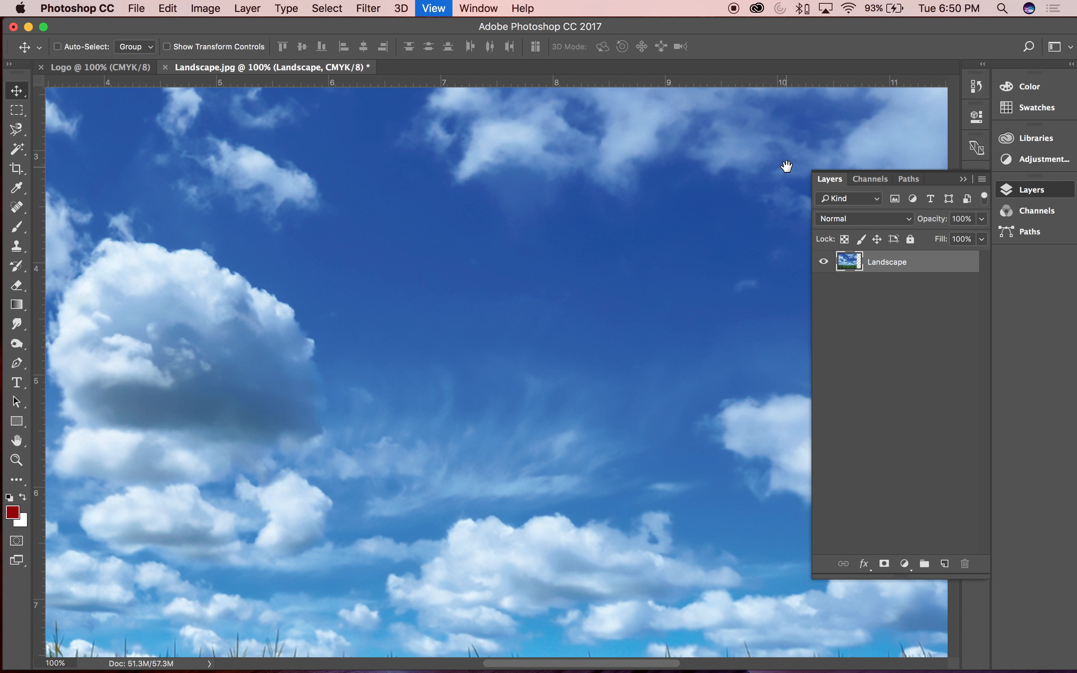
scroll(787, 166, "right", 15)
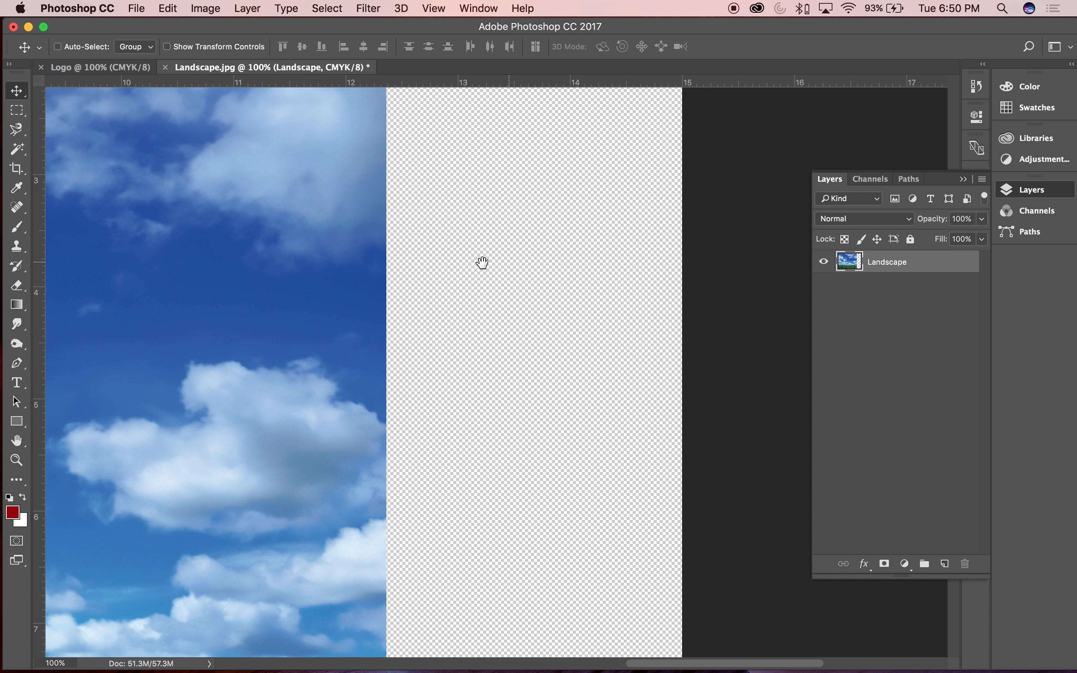
key("super+equal")
key("super+equal")
key("super+equal")
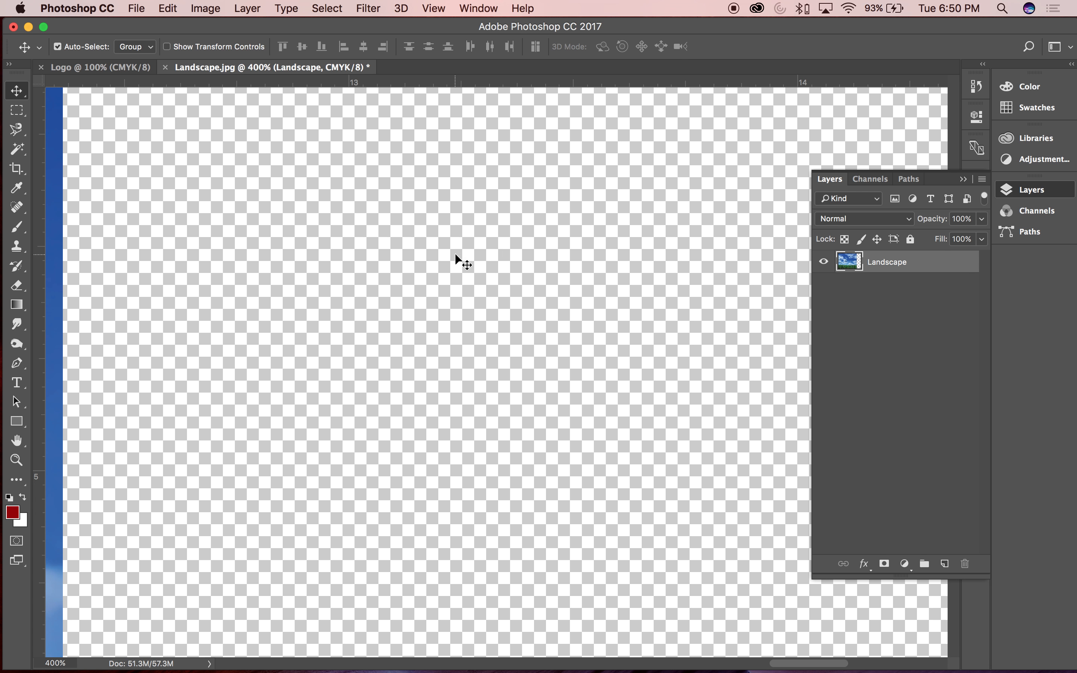
key("super+minus")
key("super+minus")
key("super+minus")
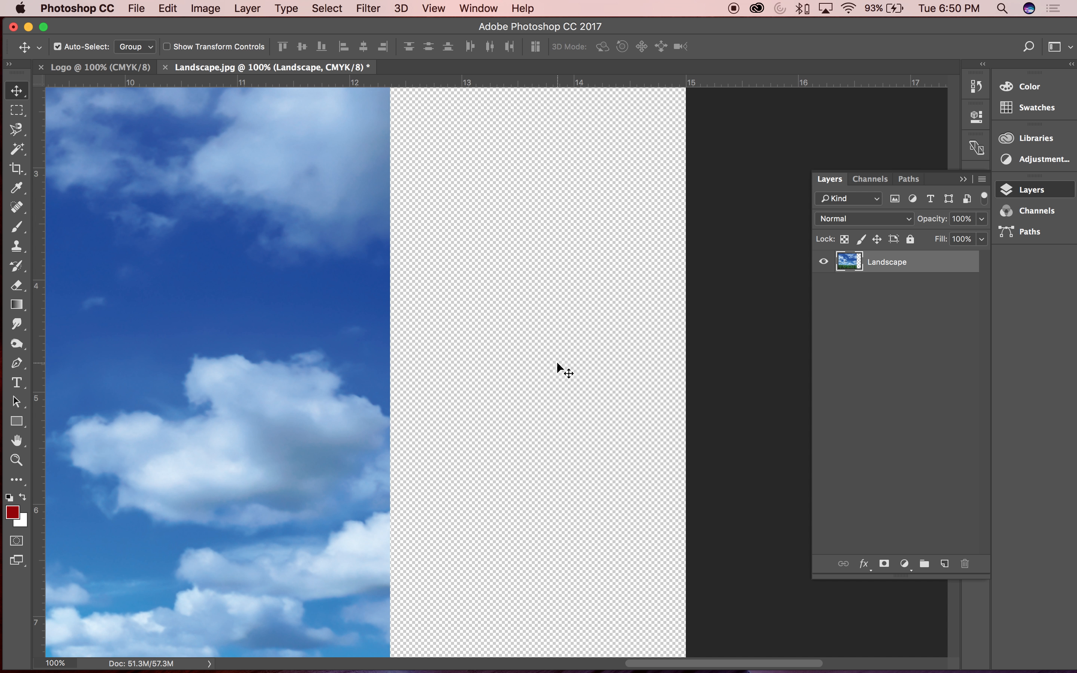
key("super+minus")
key("super+minus")
key("super+minus")
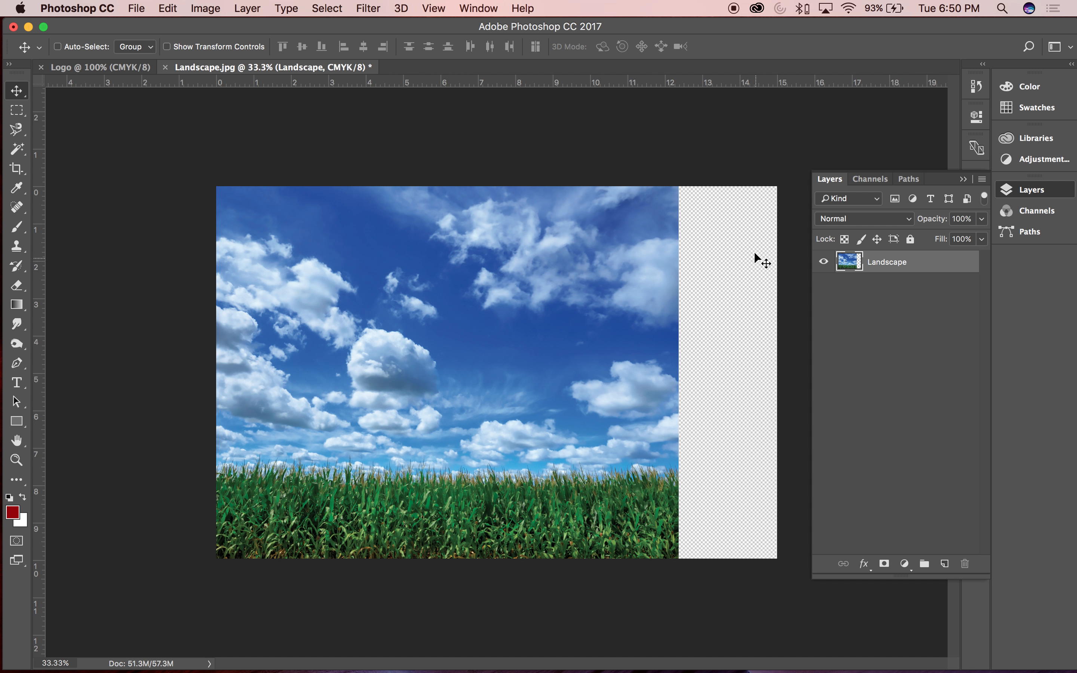
Add a new empty layer above the Landscape layer
left_click(944, 565)
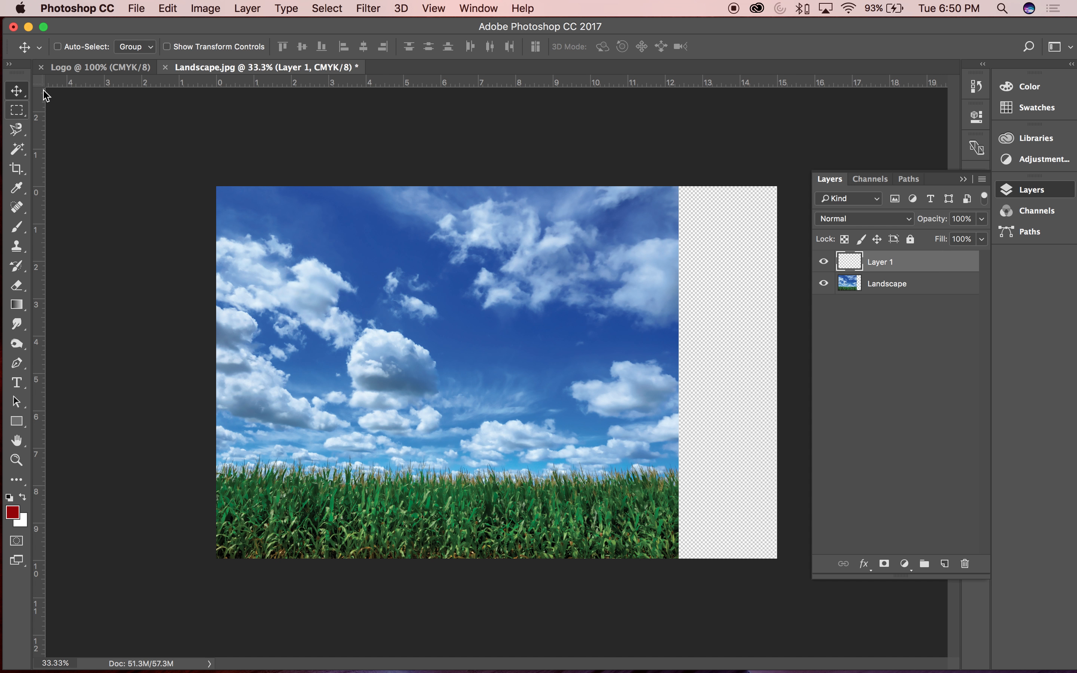
Open Logo.jpg from the Demo Files folder and convert its locked Background layer into a normal layer
left_click(138, 9)
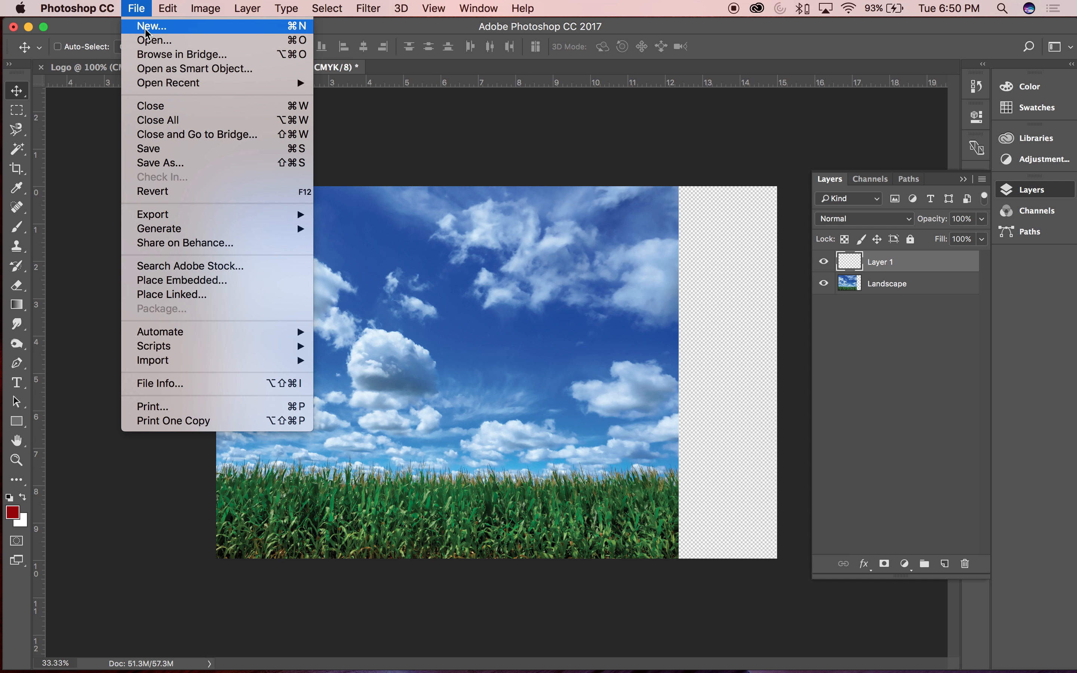
left_click(152, 40)
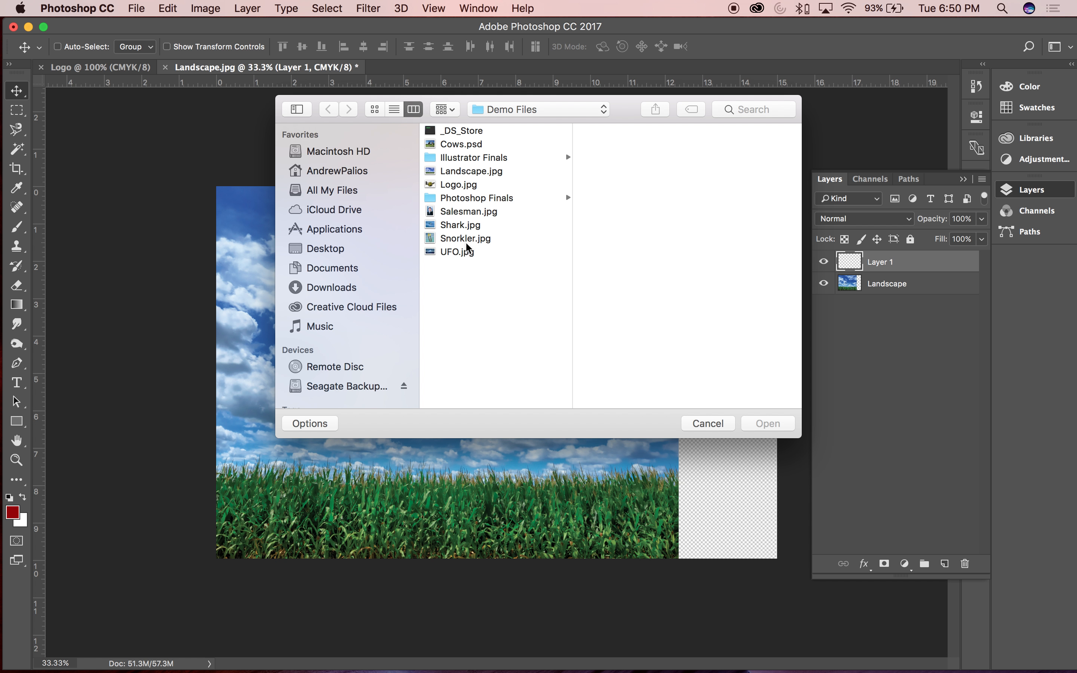
left_click(463, 173)
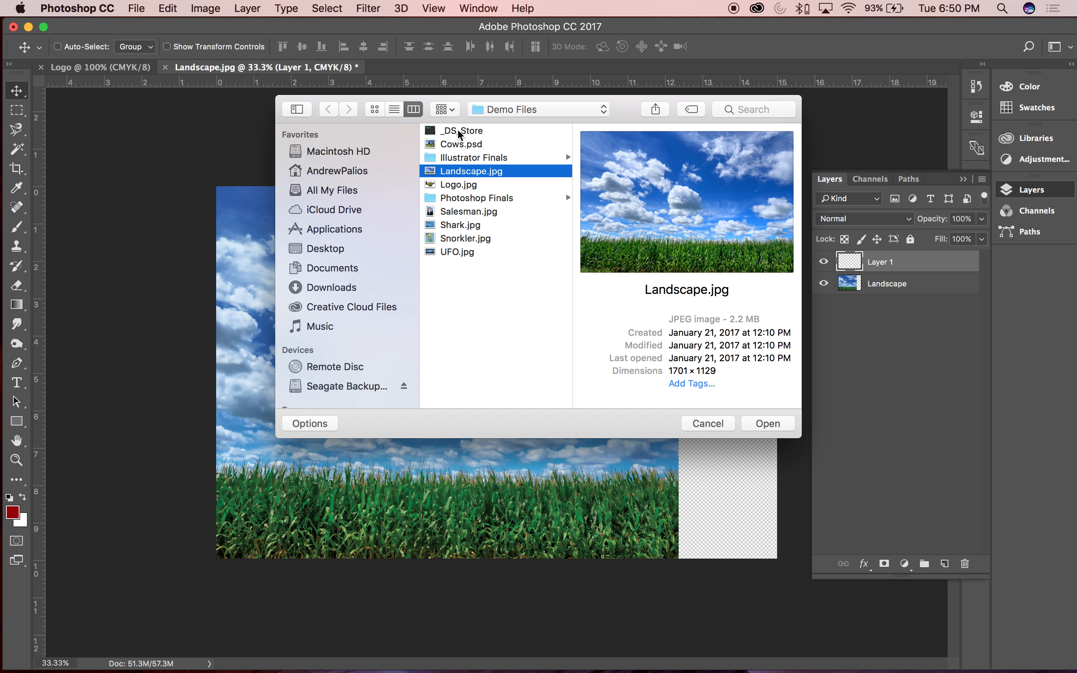
left_click(446, 187)
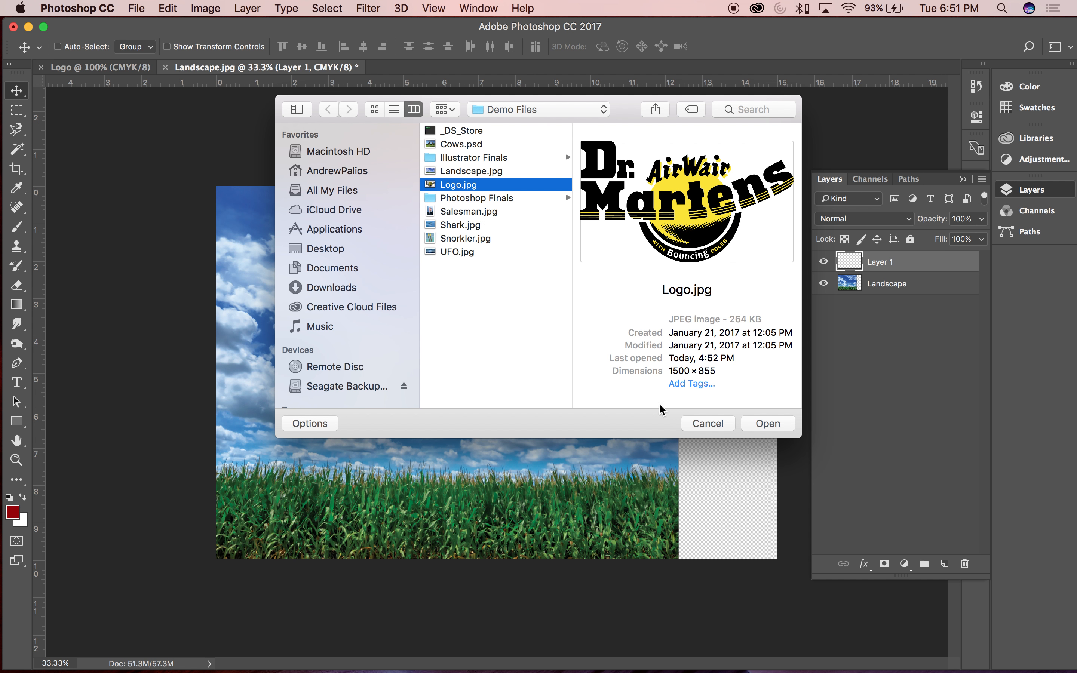
left_click(778, 428)
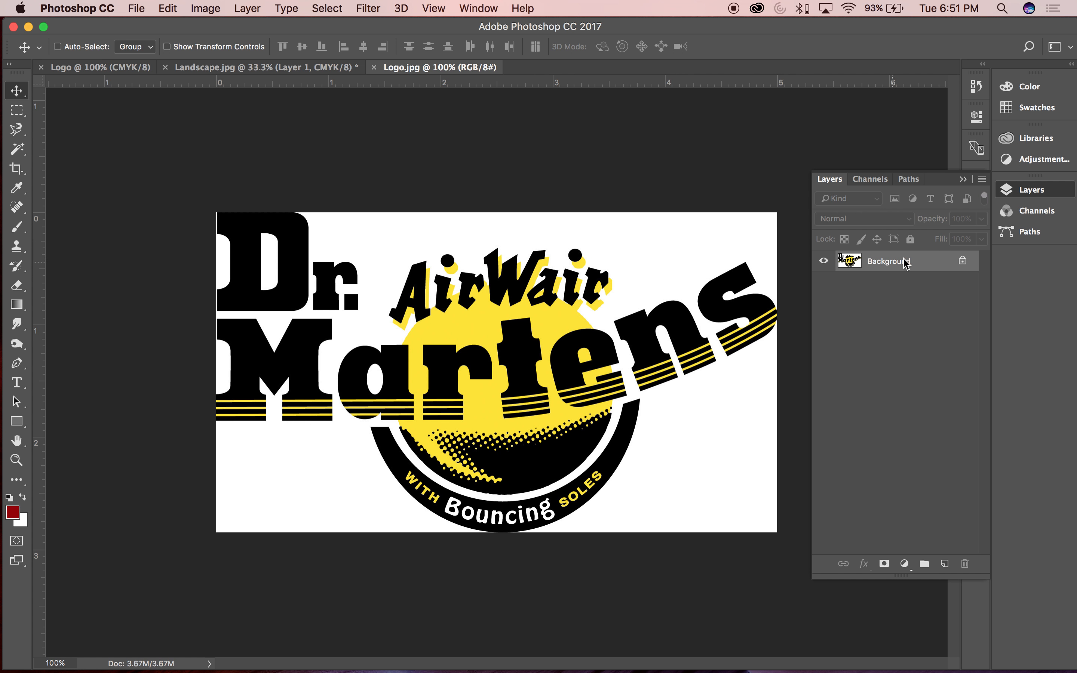
double_click(920, 264)
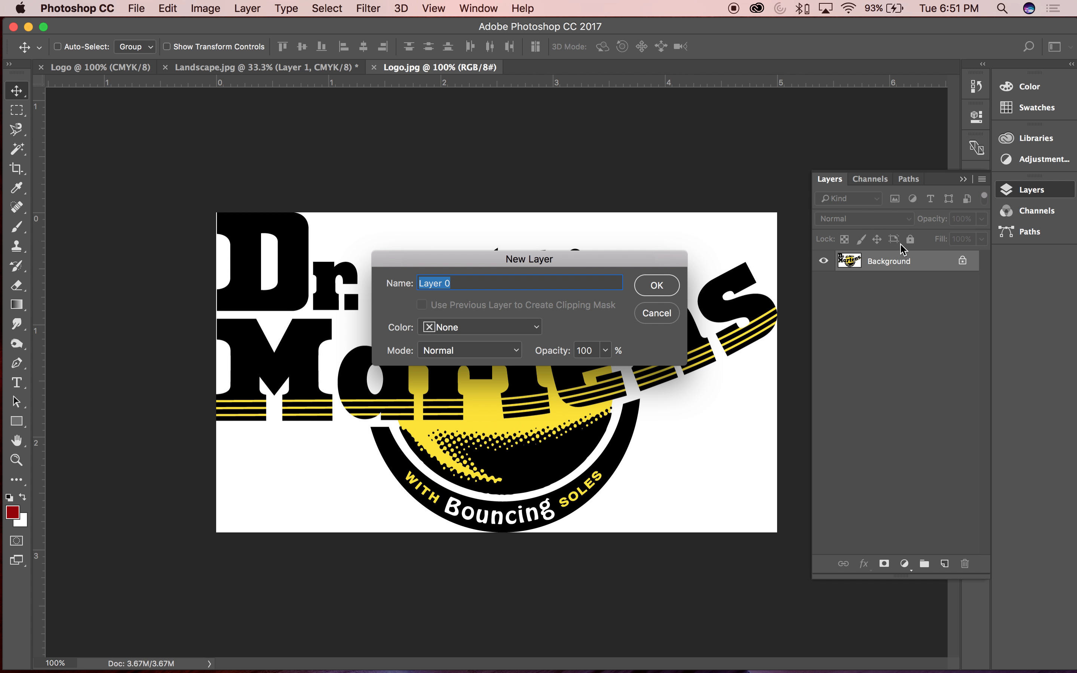
left_click(662, 283)
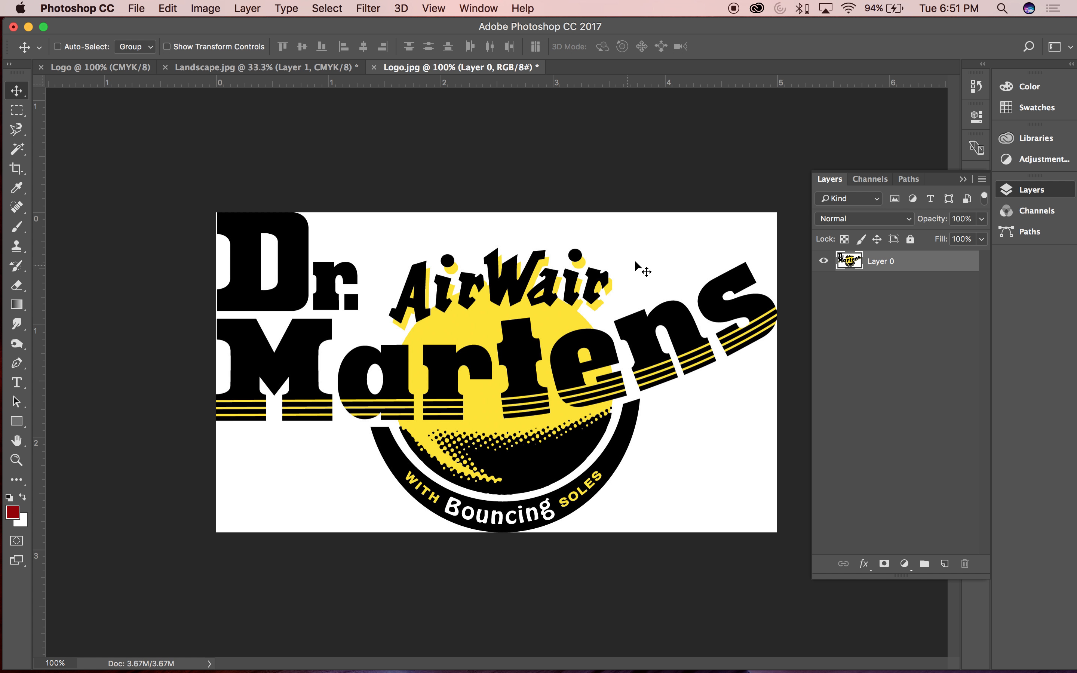
Bring the logo artwork into Landscape.jpg, overlapping the landscape and the transparent strip, and name its layer Logo
left_click_drag(639, 264, 270, 67)
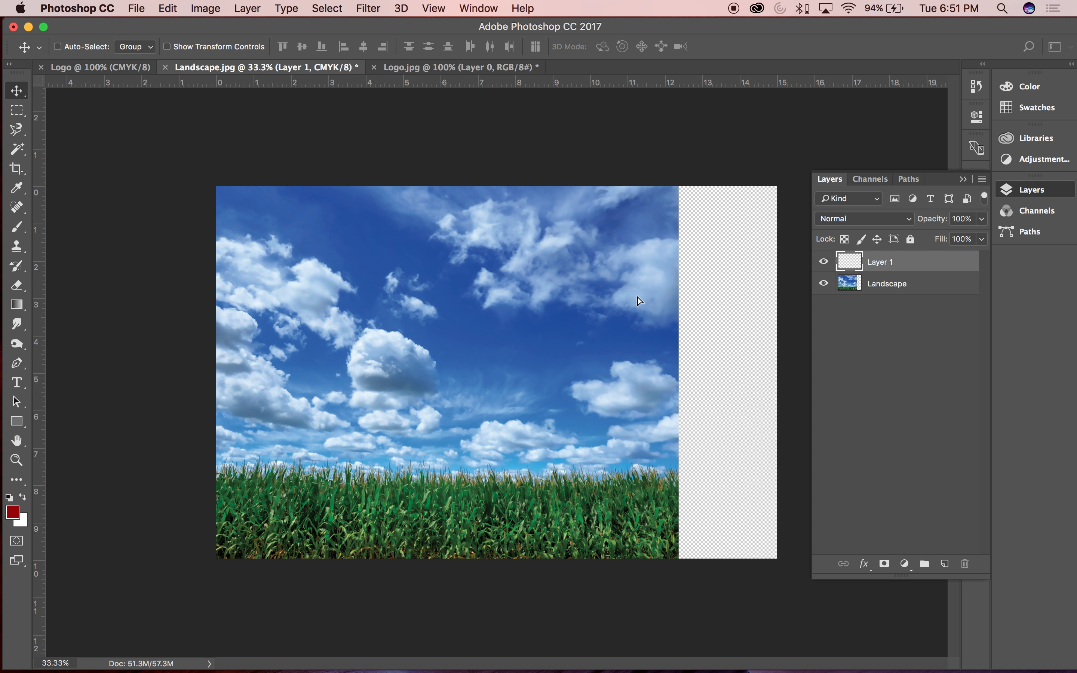
left_click_drag(711, 339, 726, 426)
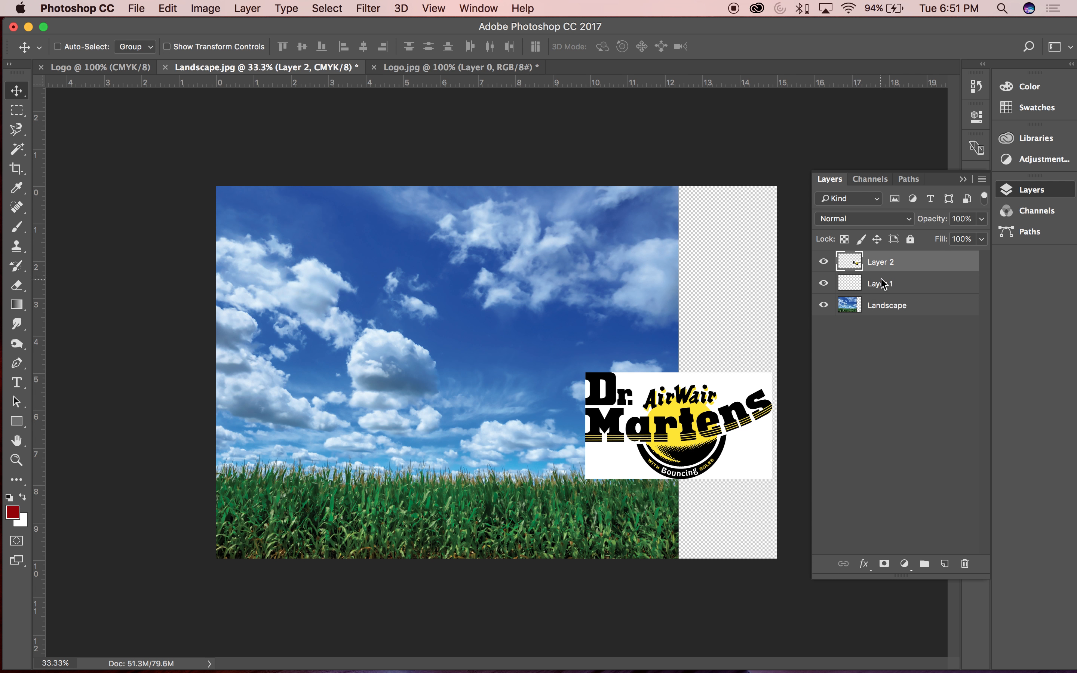
double_click(889, 261)
type("Logo")
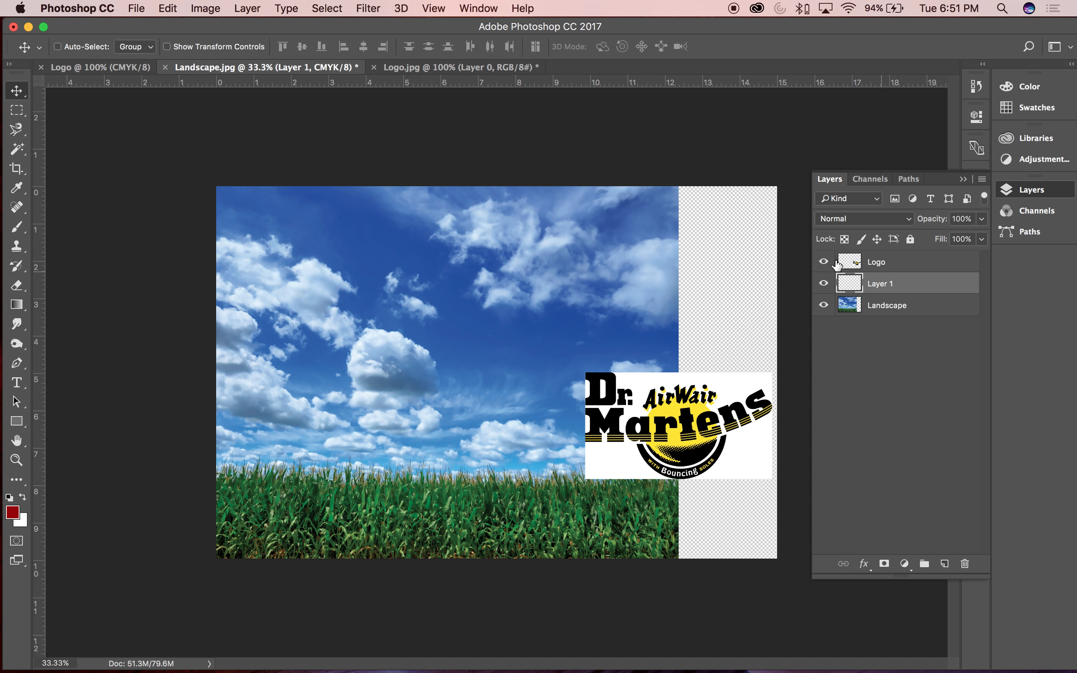
key("Return")
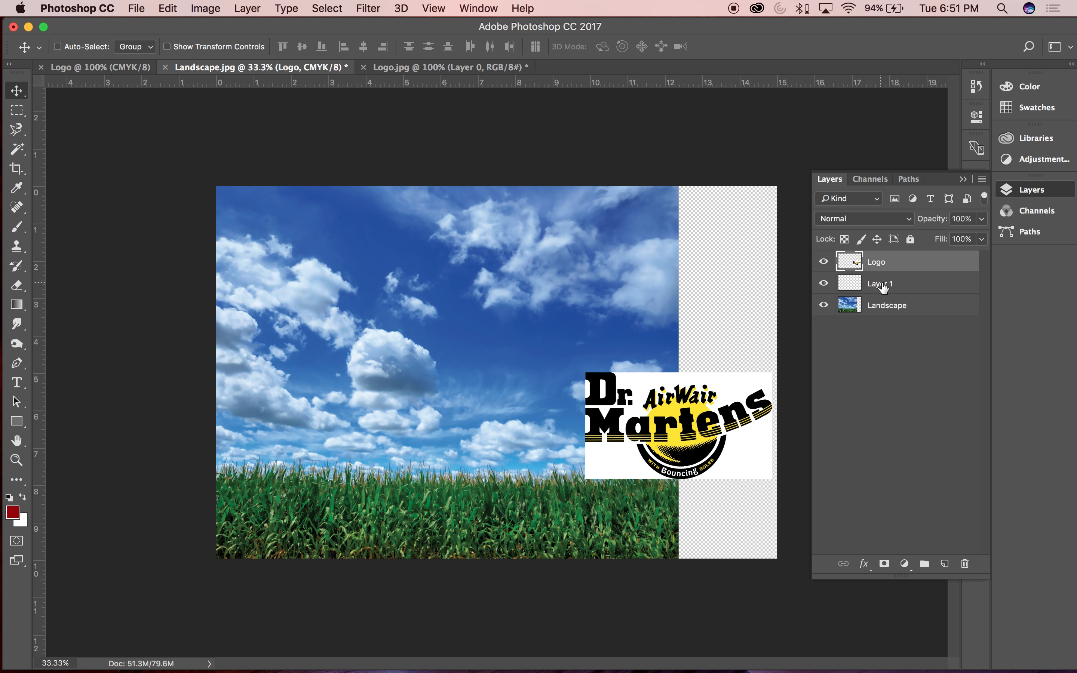
Place the Logo layer beneath the Landscape layer and shift the logo up about 0.75 inch
left_click_drag(887, 266, 897, 313)
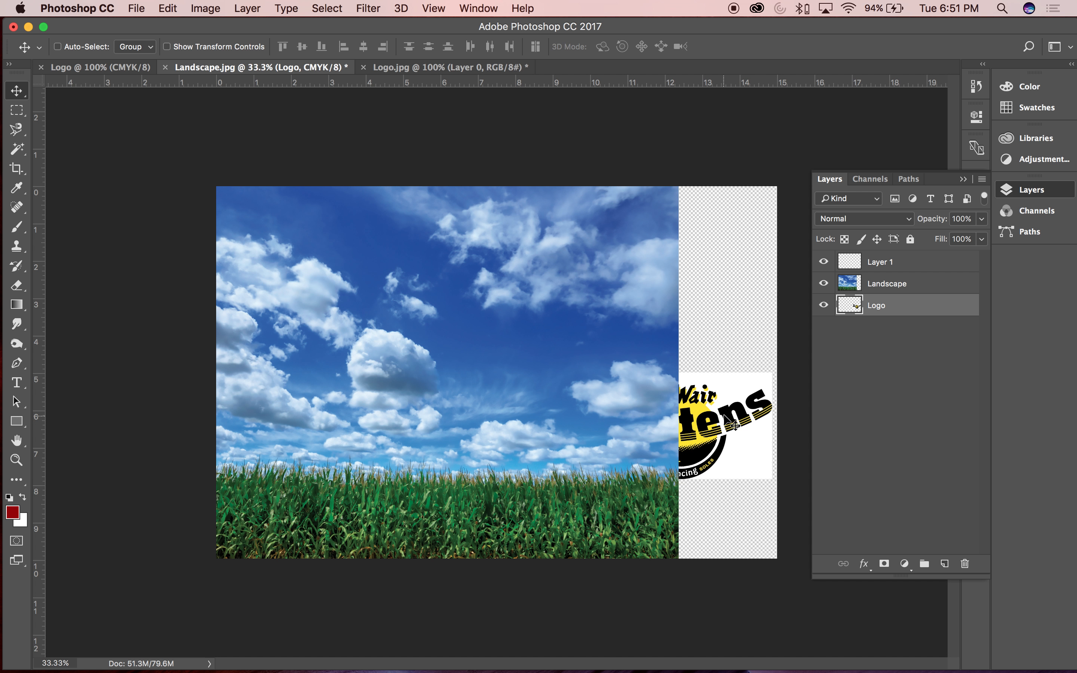
left_click_drag(730, 421, 728, 392)
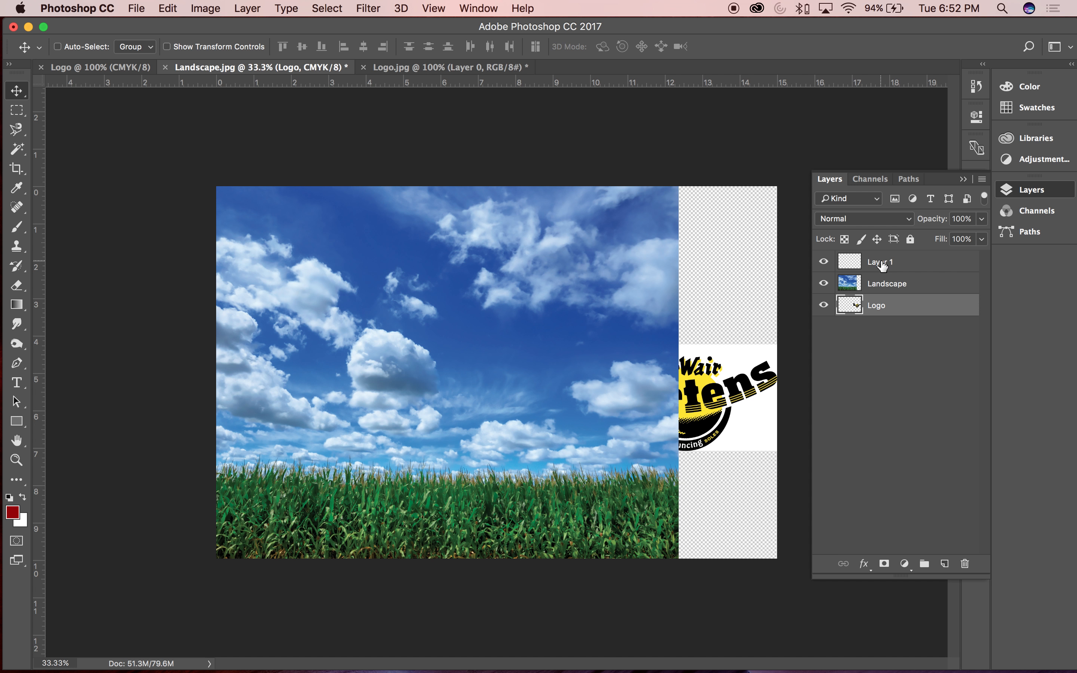
On Layer 1, make a rectangular marquee selection about 11.4 by 5.7 inches across the sky and the transparent strip
left_click(894, 262)
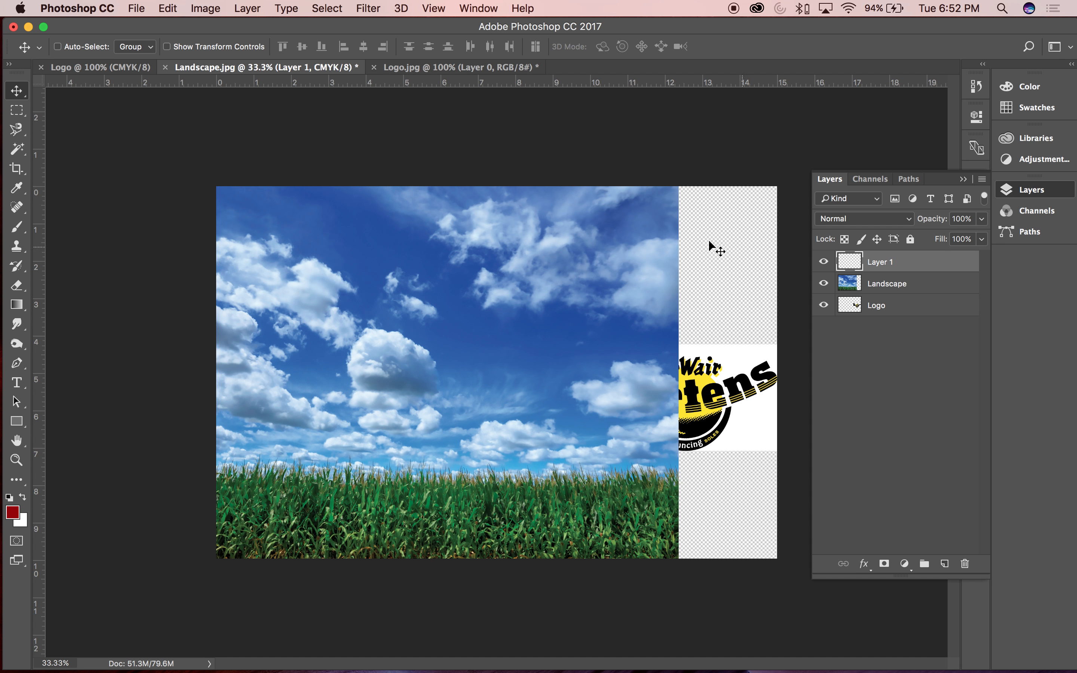
left_click(17, 117)
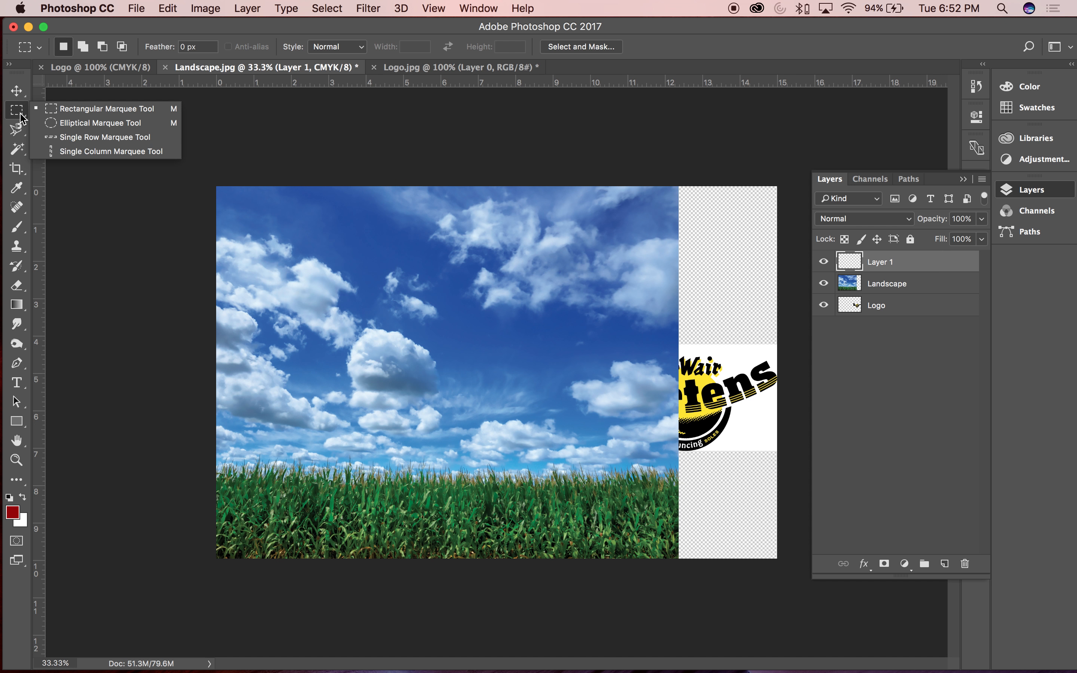
left_click(71, 111)
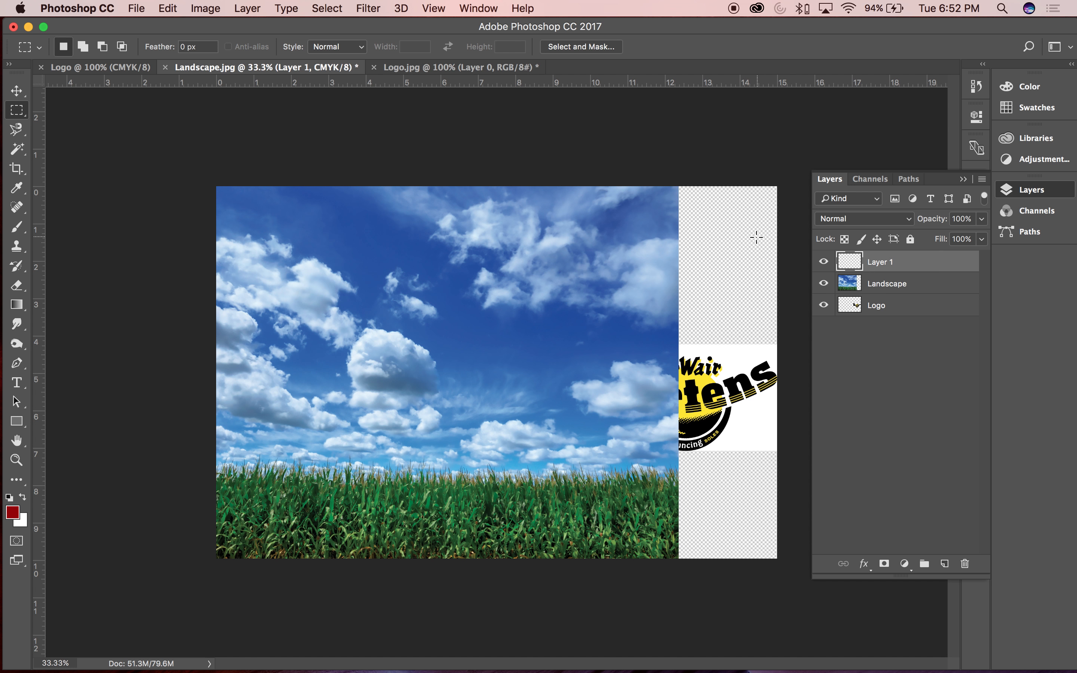
left_click_drag(756, 219, 334, 430)
Examine the dashed outline of the rectangular selection on all sides at 66.7% magnification
key("super+equal")
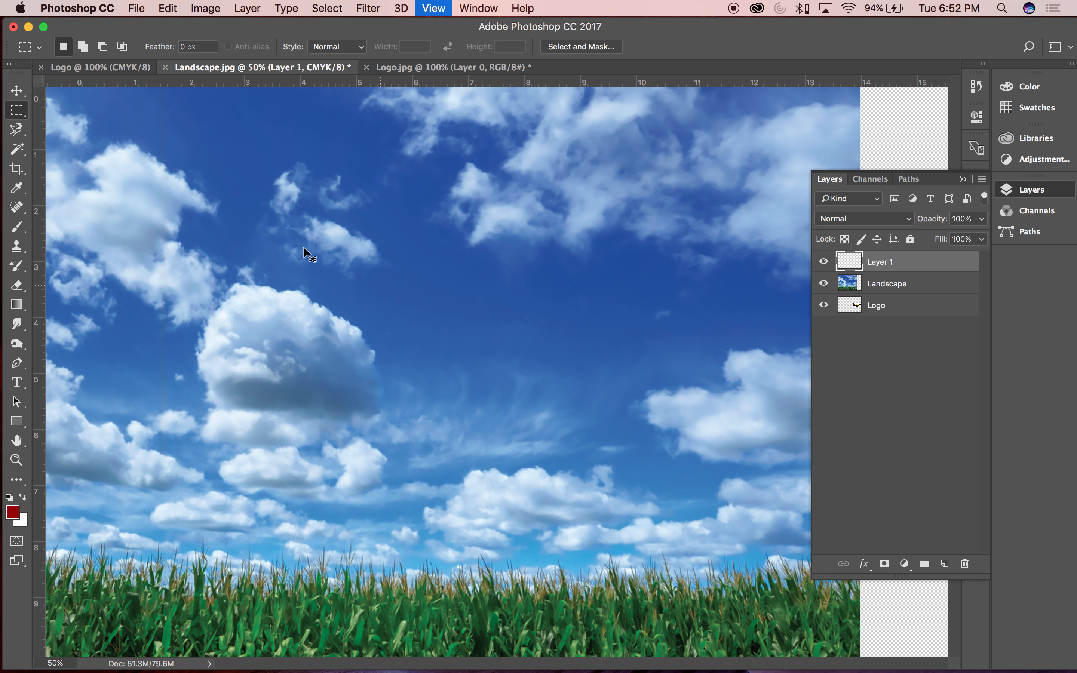
key("super+equal")
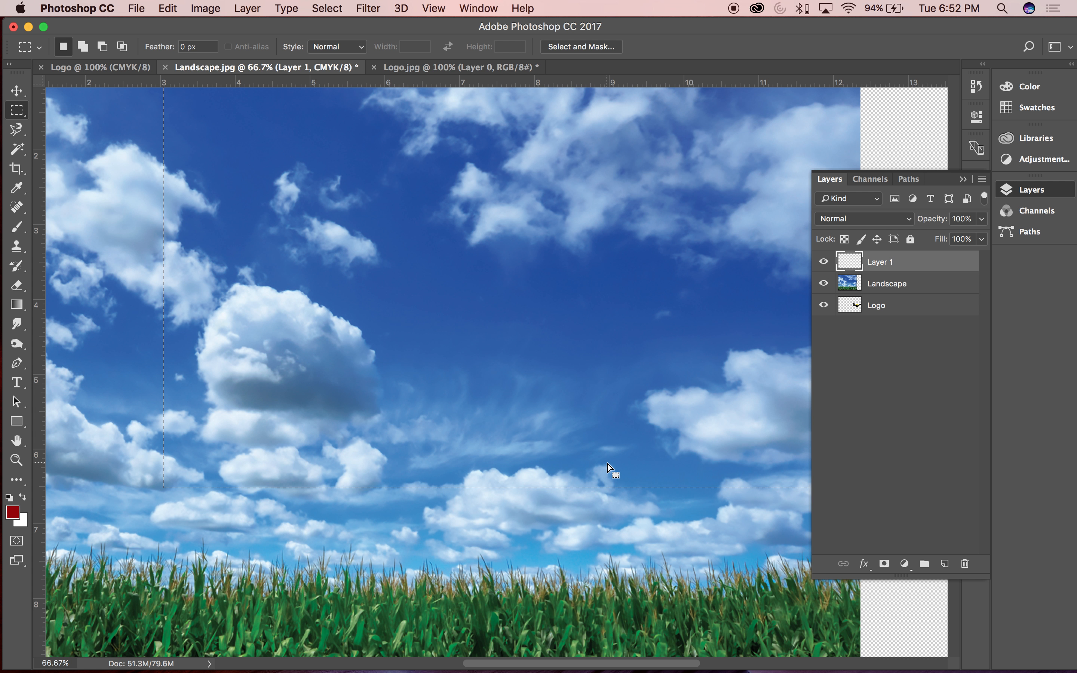
scroll(608, 465, "right", 8)
scroll(611, 463, "right", 2)
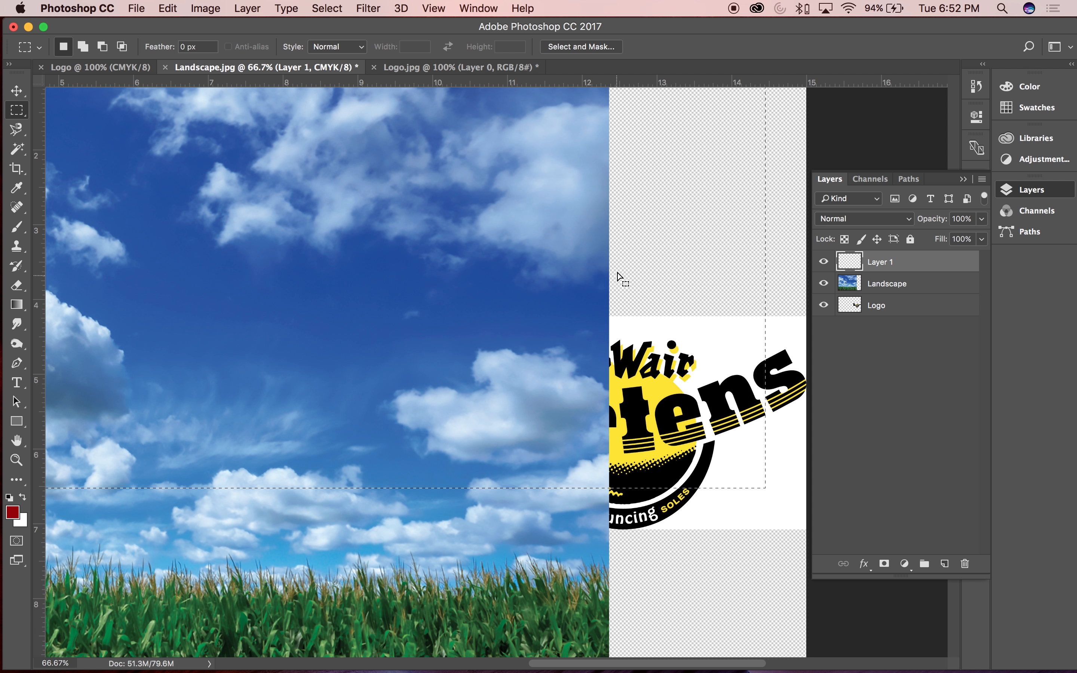
key("space")
left_click_drag(634, 224, 639, 395)
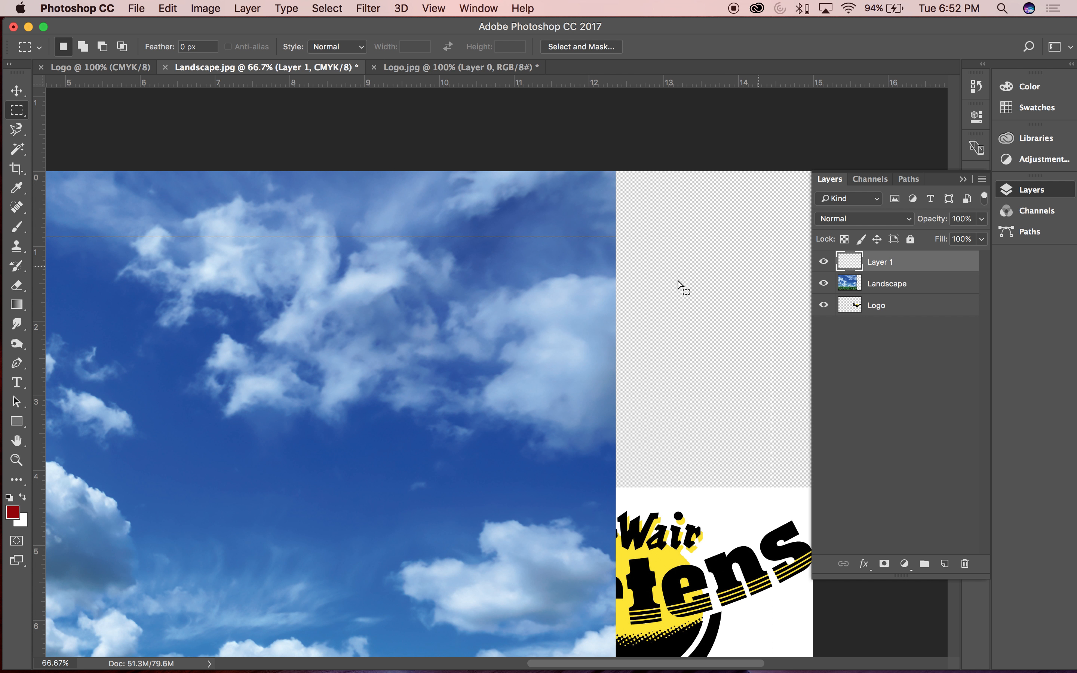
key("space")
left_click_drag(422, 364, 683, 335)
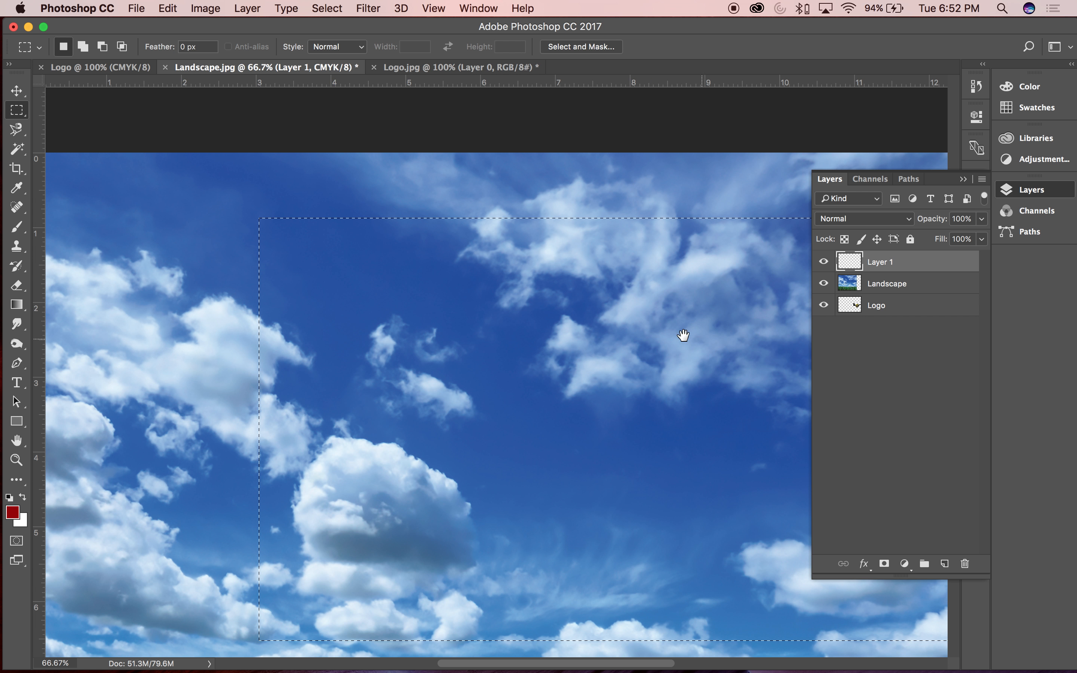
left_click_drag(466, 517, 271, 364)
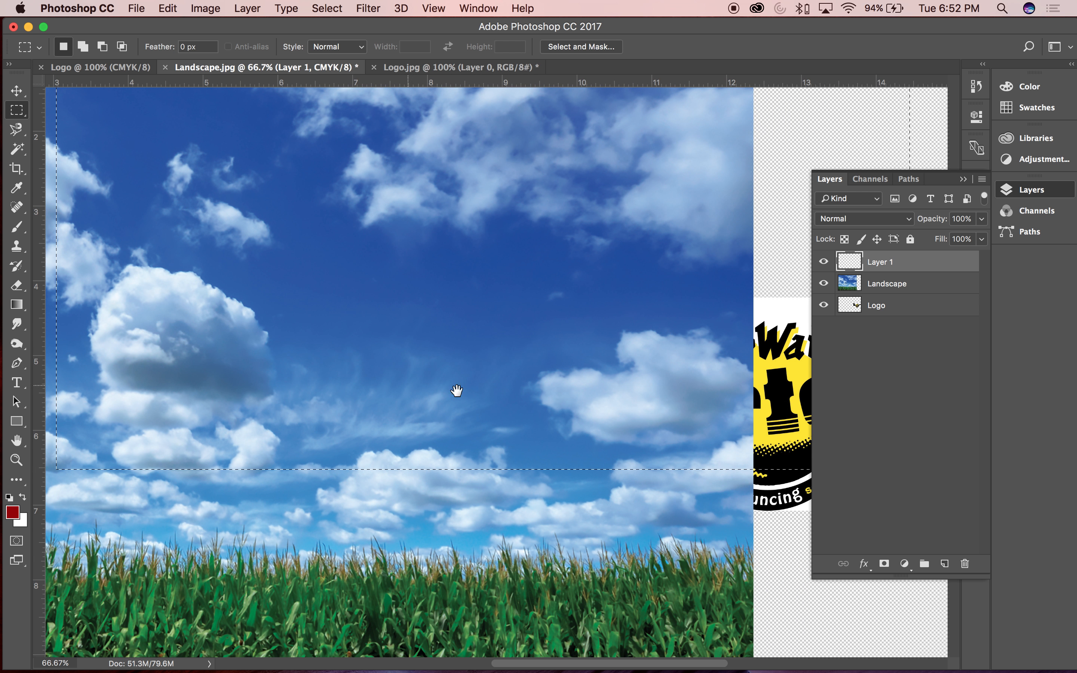
left_click_drag(594, 334, 276, 441)
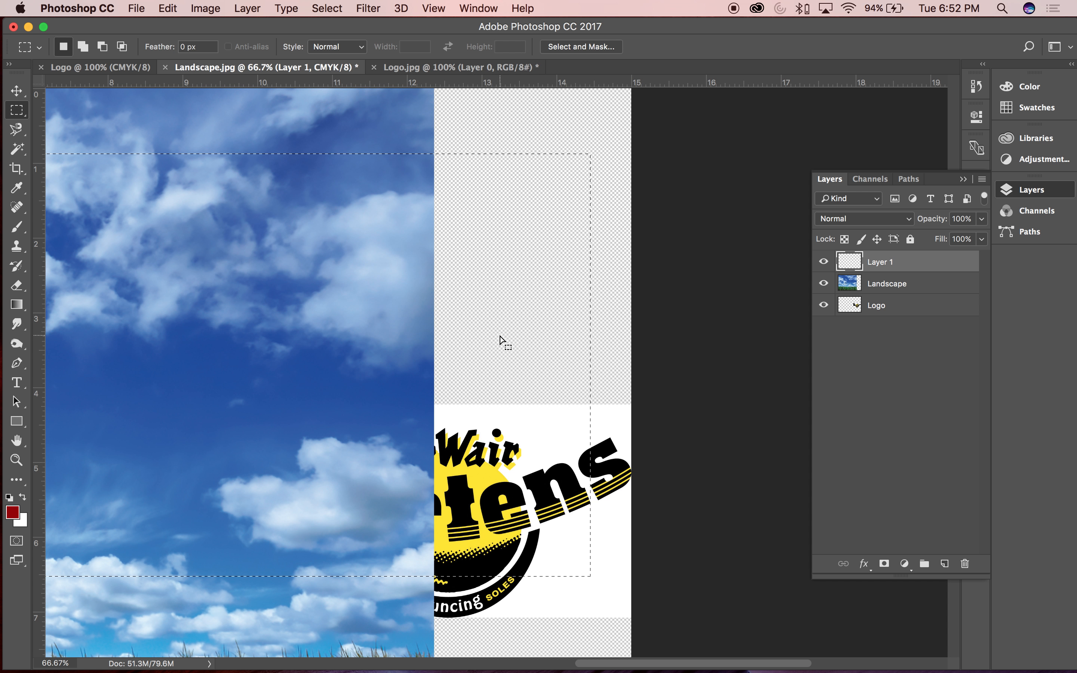
Clear the rectangular selection, return to the full image view and restore the same selection
key("super+d")
key("super+minus")
key("super+minus")
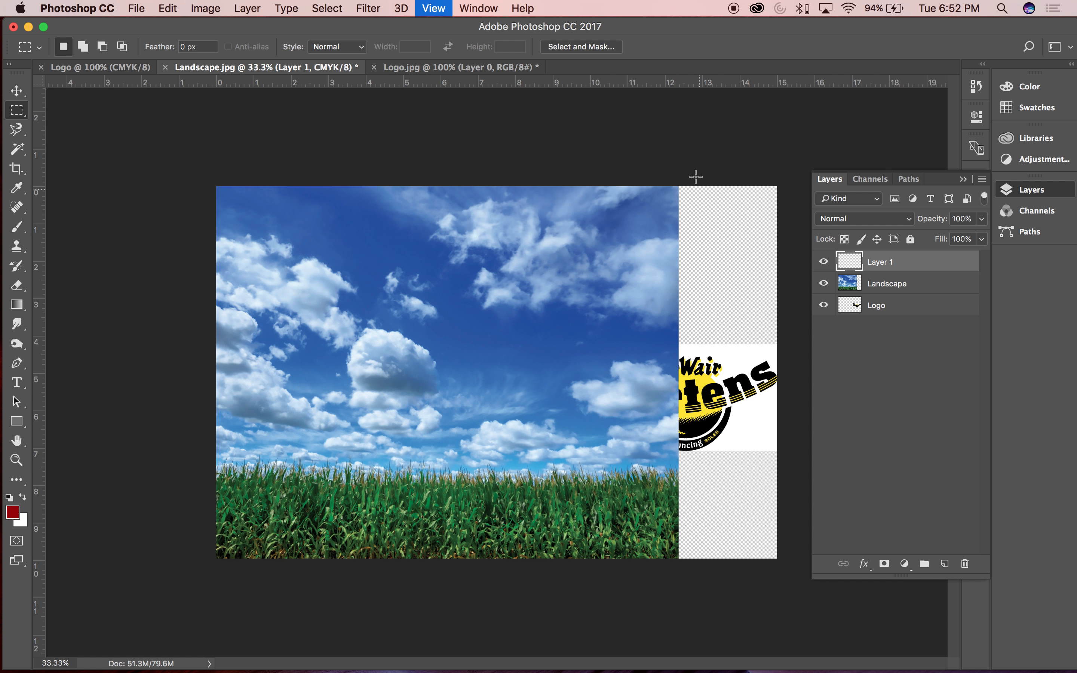
key("super+shift+d")
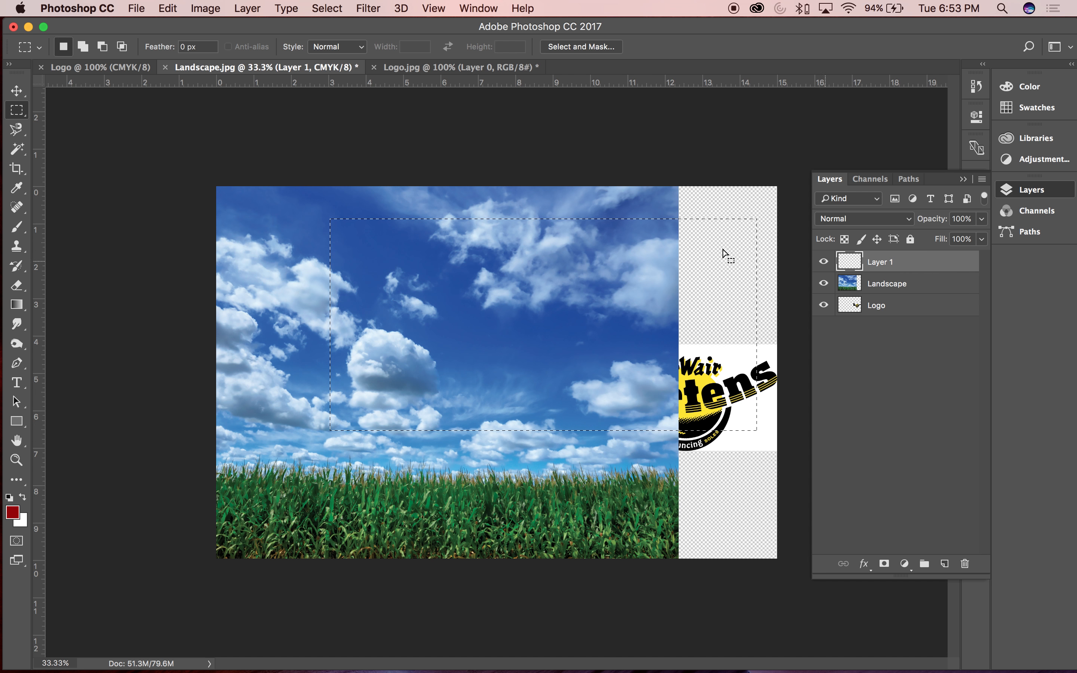
Start a Fill of the selected area on Layer 1 with a custom colour as its contents
left_click(167, 7)
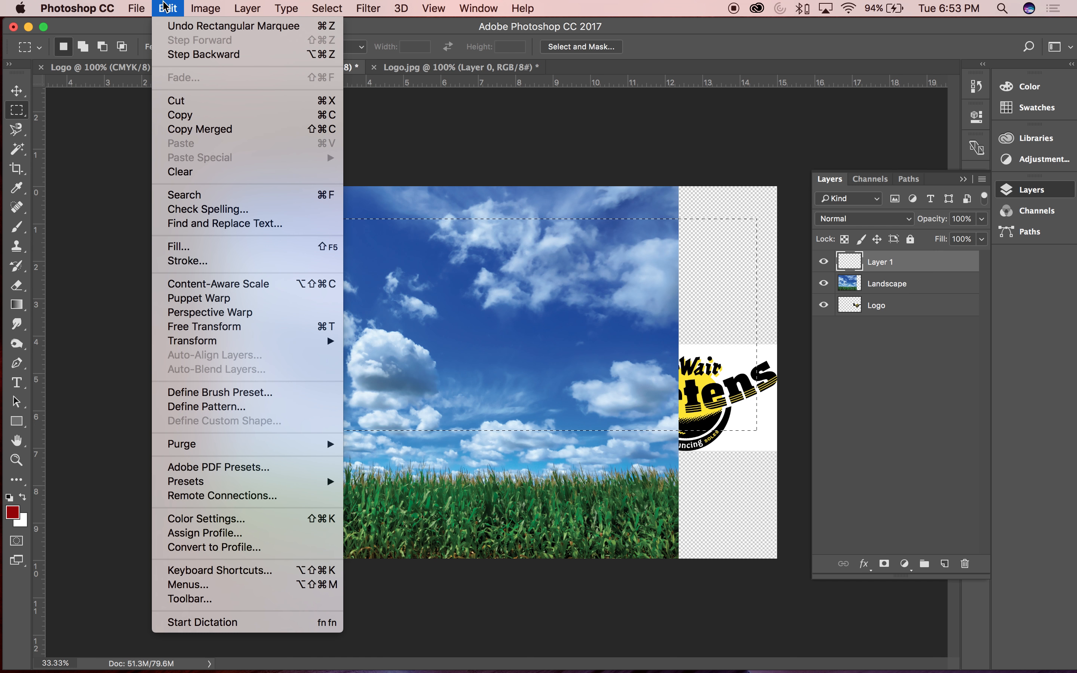
left_click(202, 247)
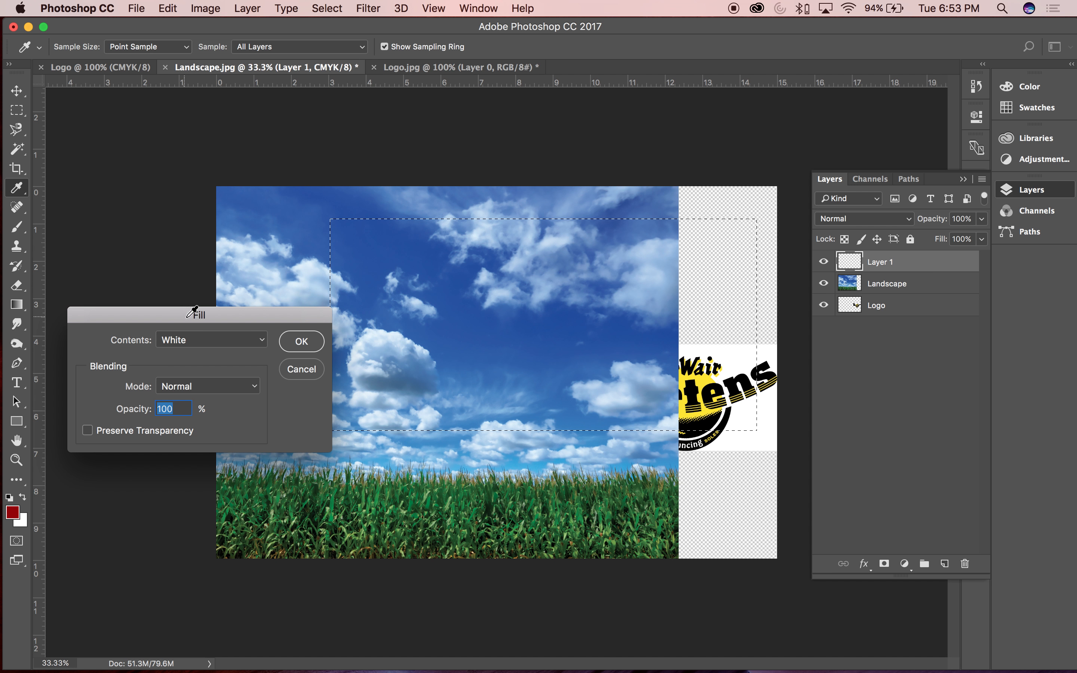
left_click(260, 346)
left_click(260, 345)
left_click(260, 346)
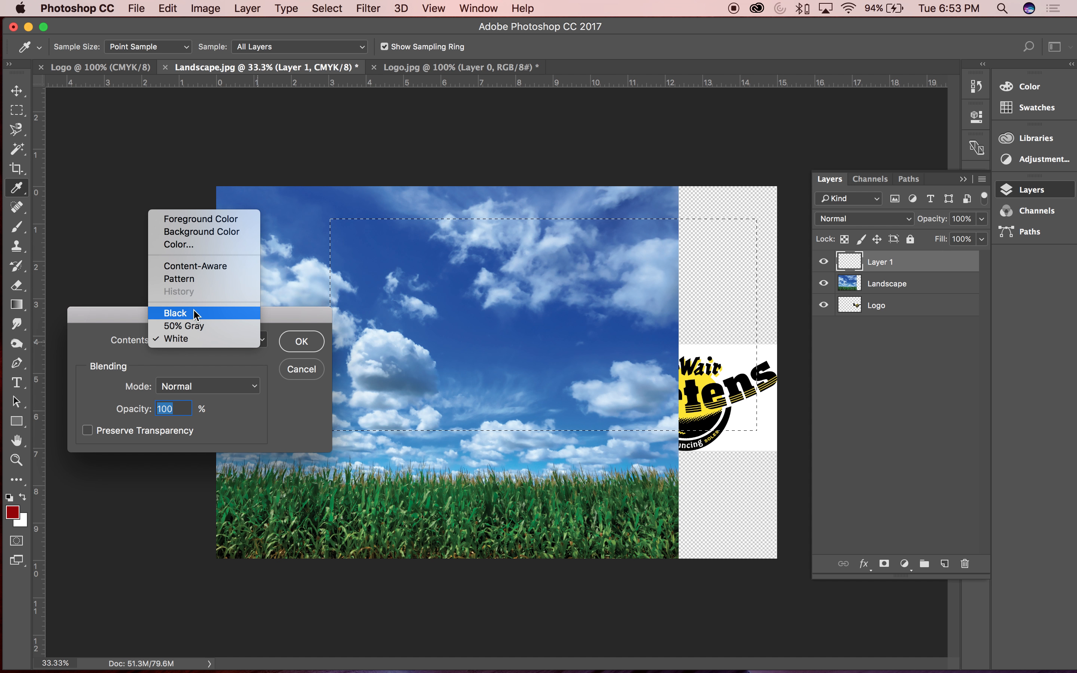
left_click(209, 247)
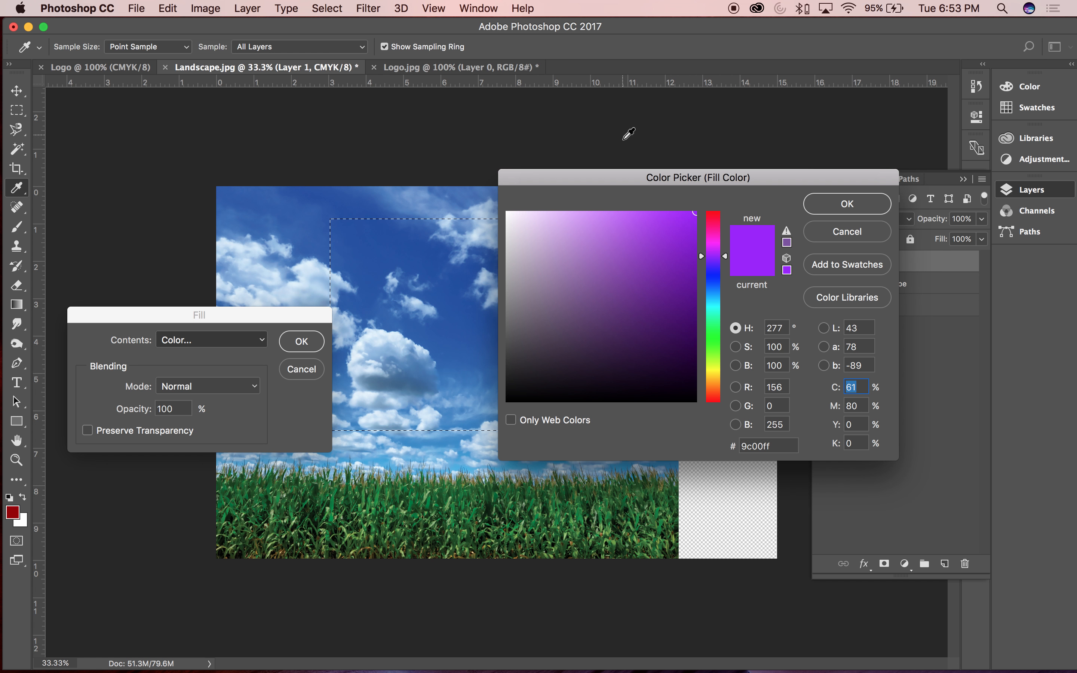
Choose light green 9df67e and fill the selection on Layer 1 with it in Normal mode at 100% opacity
left_click_drag(626, 178, 492, 163)
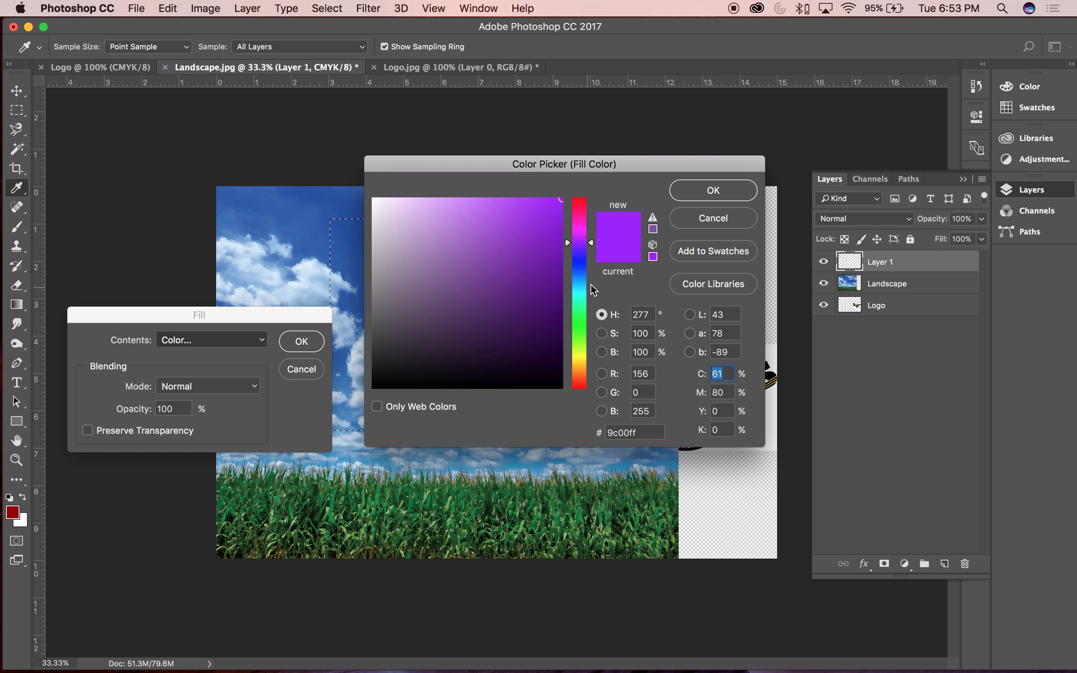
mouse_move(594, 248)
left_mouse_down()
mouse_move(595, 236)
mouse_move(595, 262)
left_mouse_up()
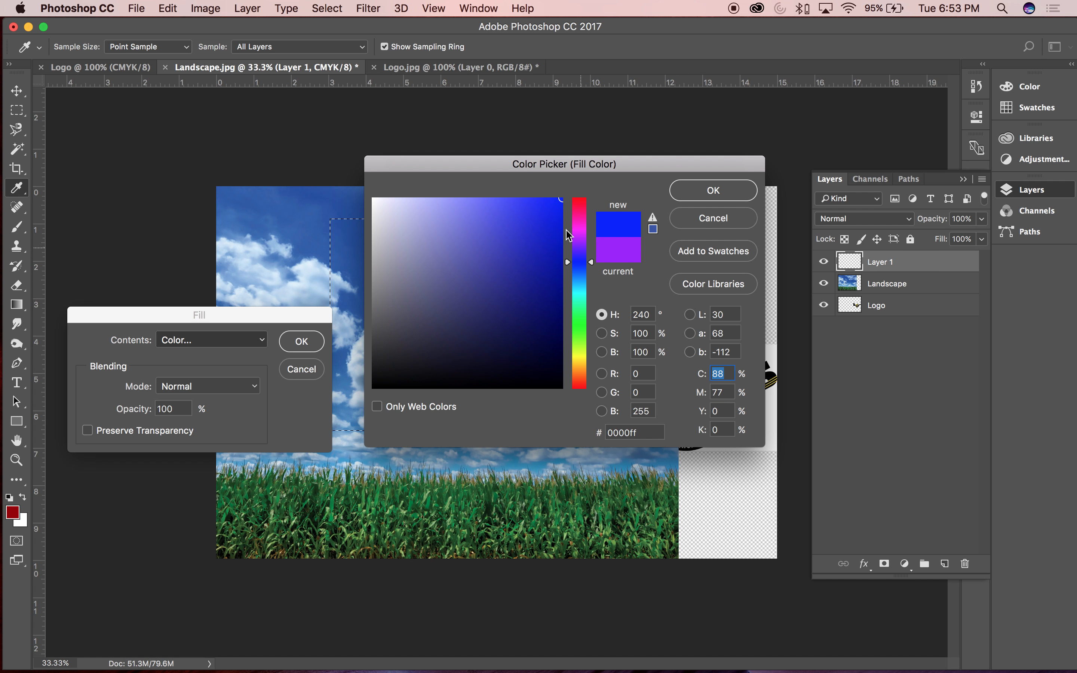
left_click_drag(542, 206, 459, 250)
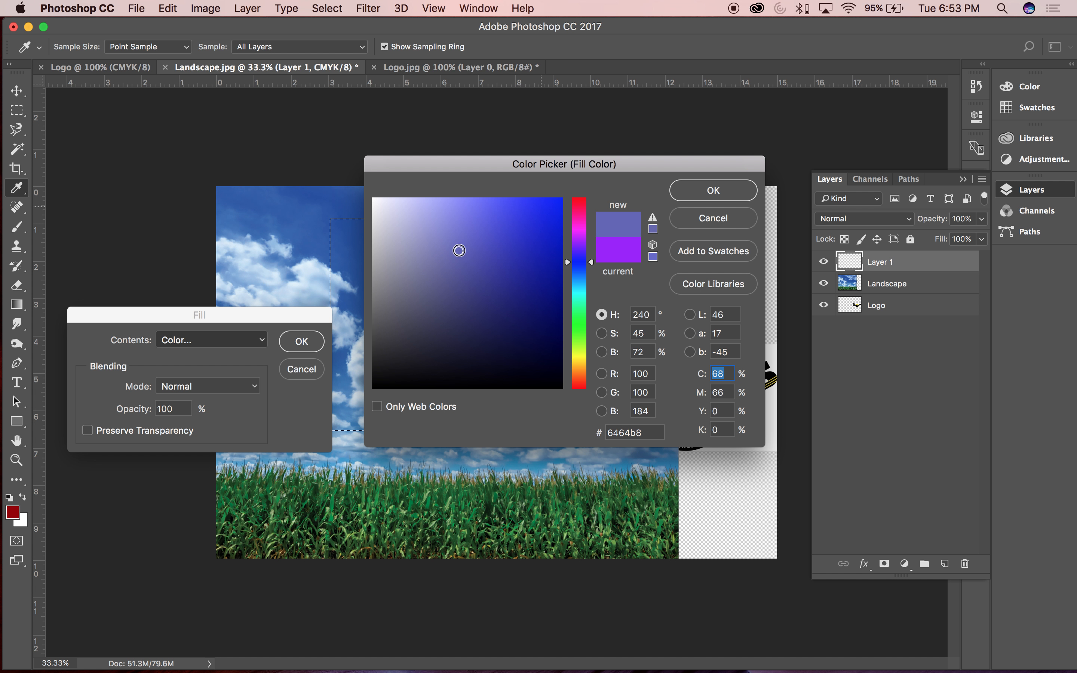
left_click_drag(595, 265, 594, 326)
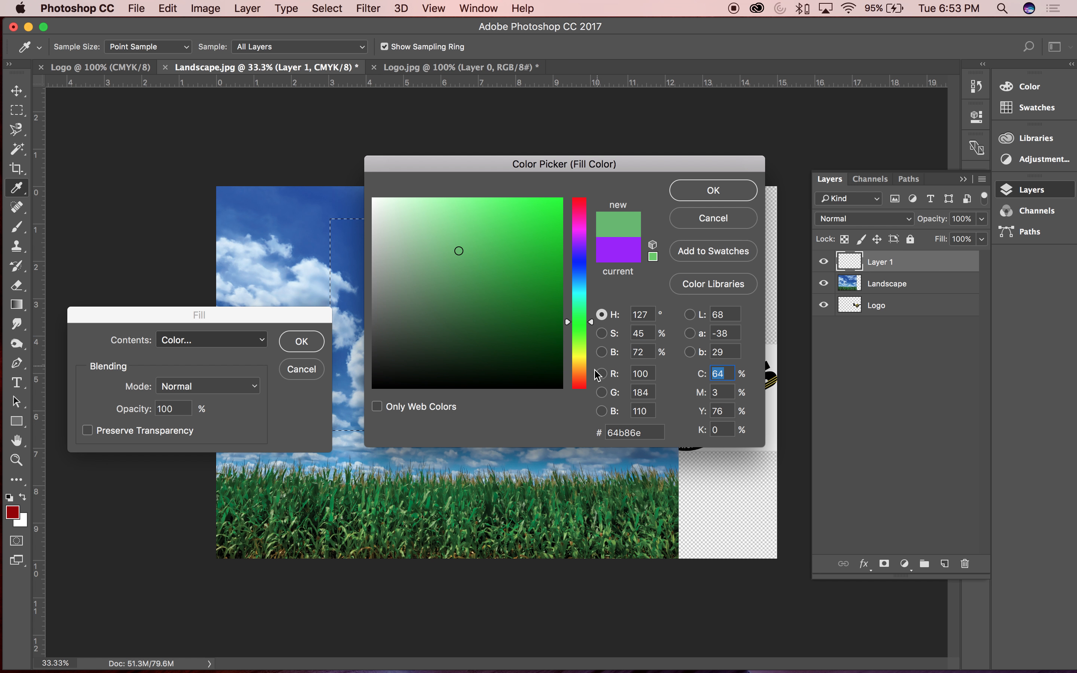
left_click(594, 334)
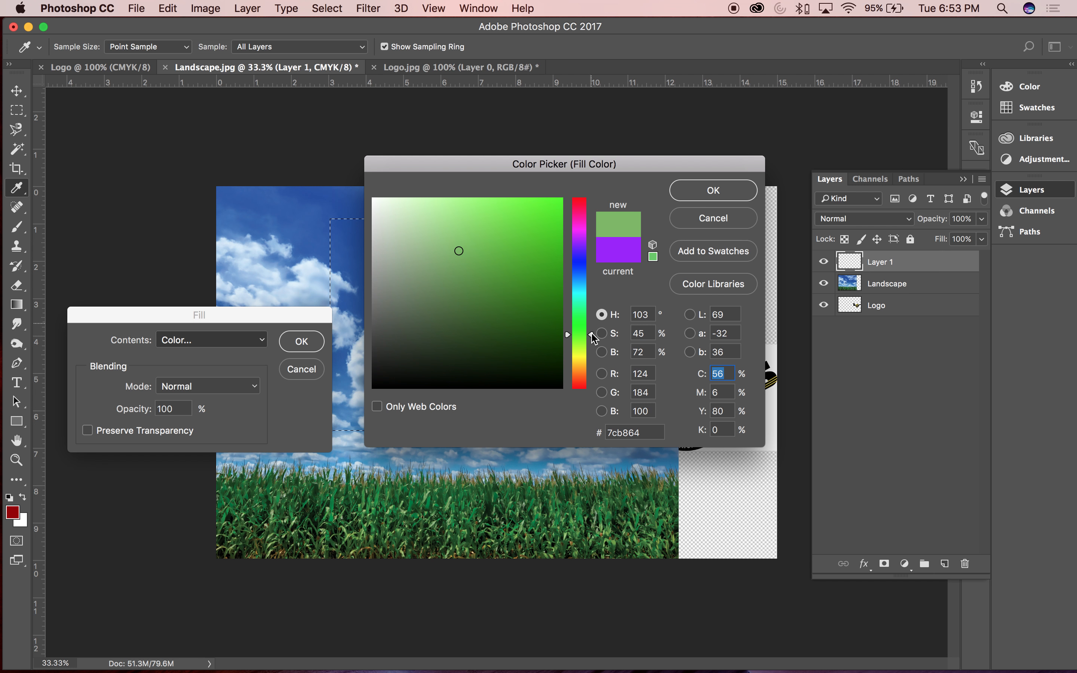
left_click(473, 209)
left_click_drag(473, 208, 465, 206)
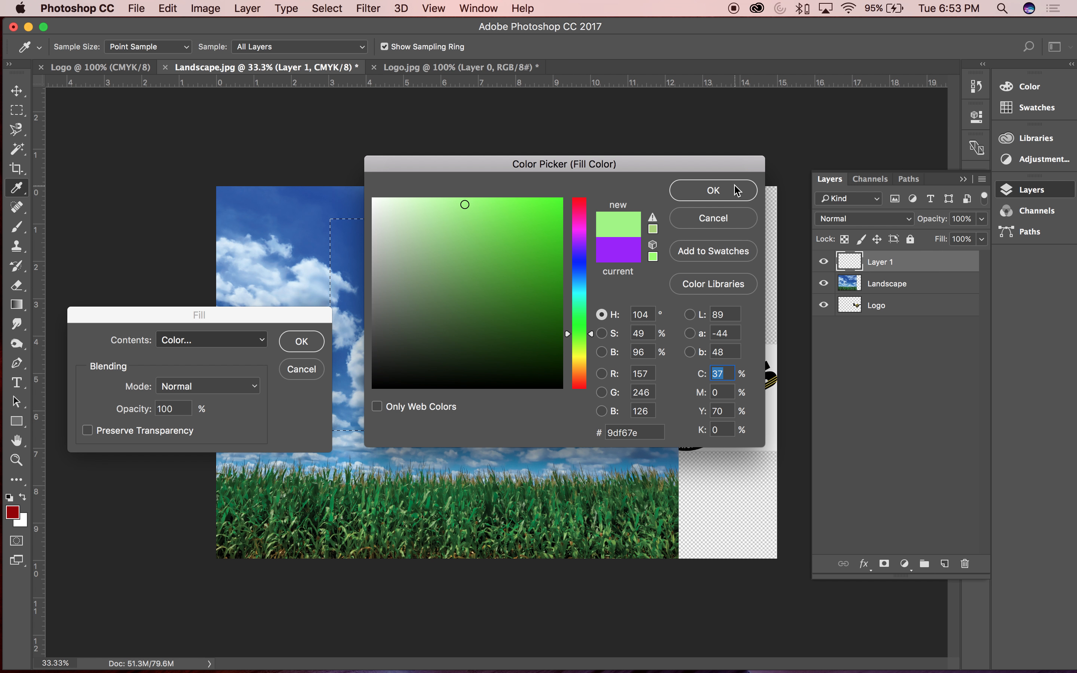
left_click(725, 190)
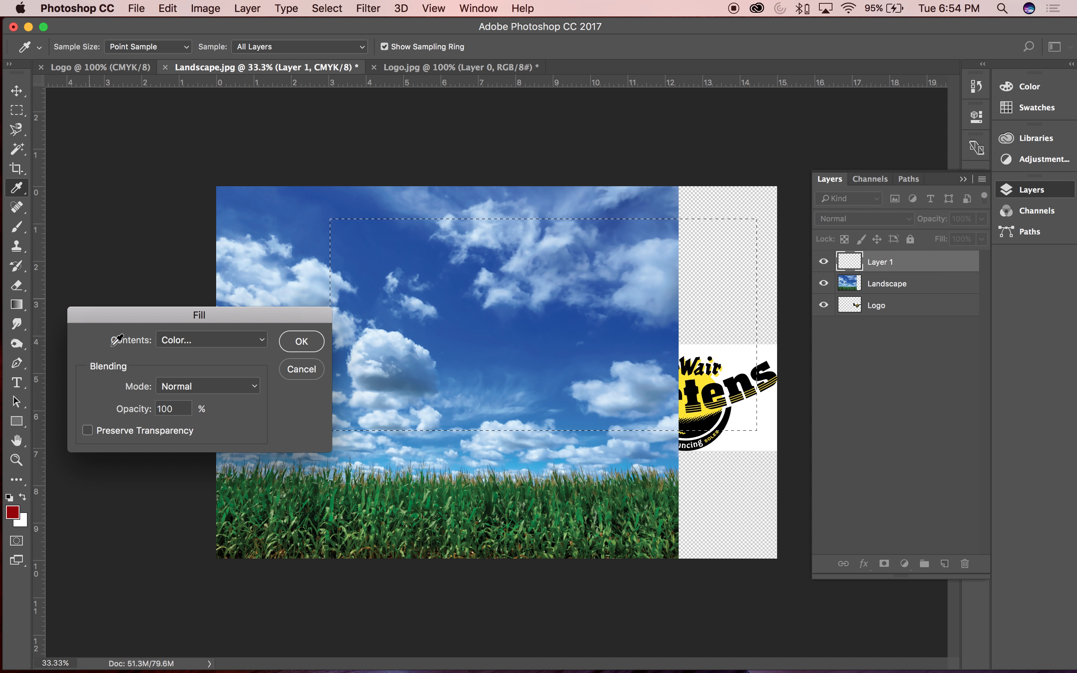
left_click(299, 342)
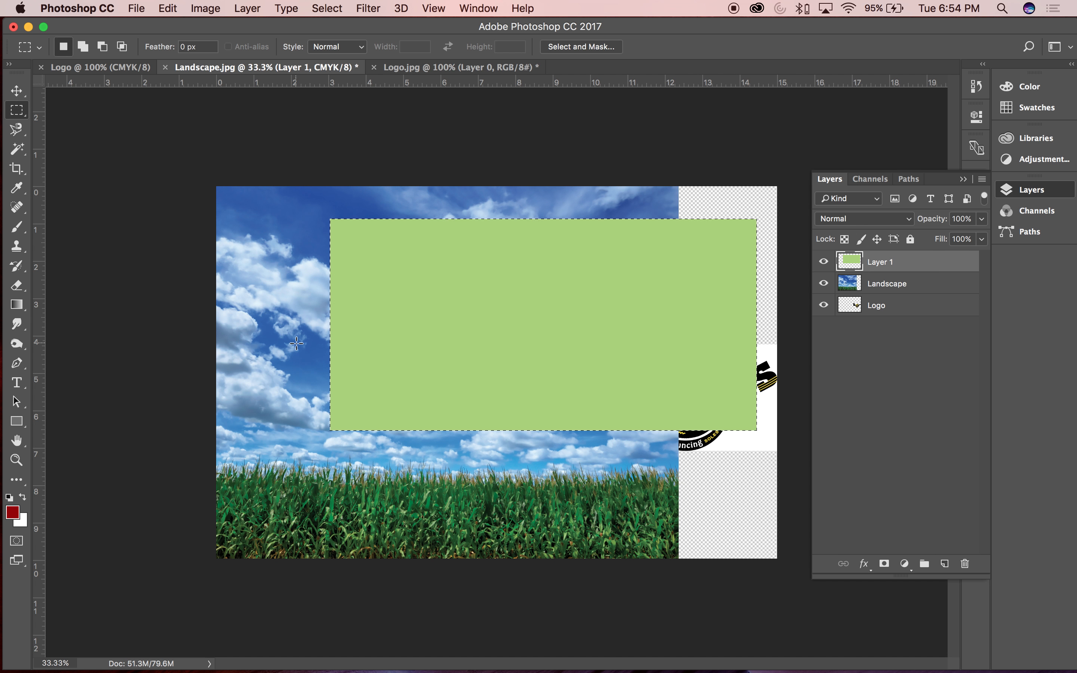
Deselect the filled area and move the green rectangle on Layer 1 about 0.5 inches down
left_click(16, 91)
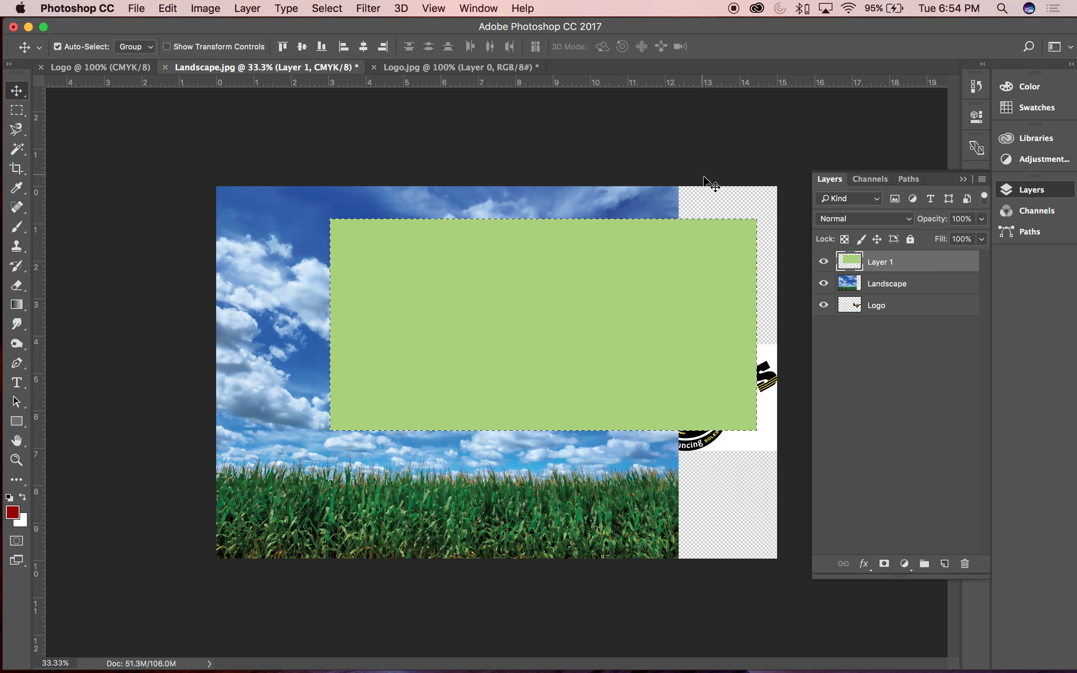
key("super+d")
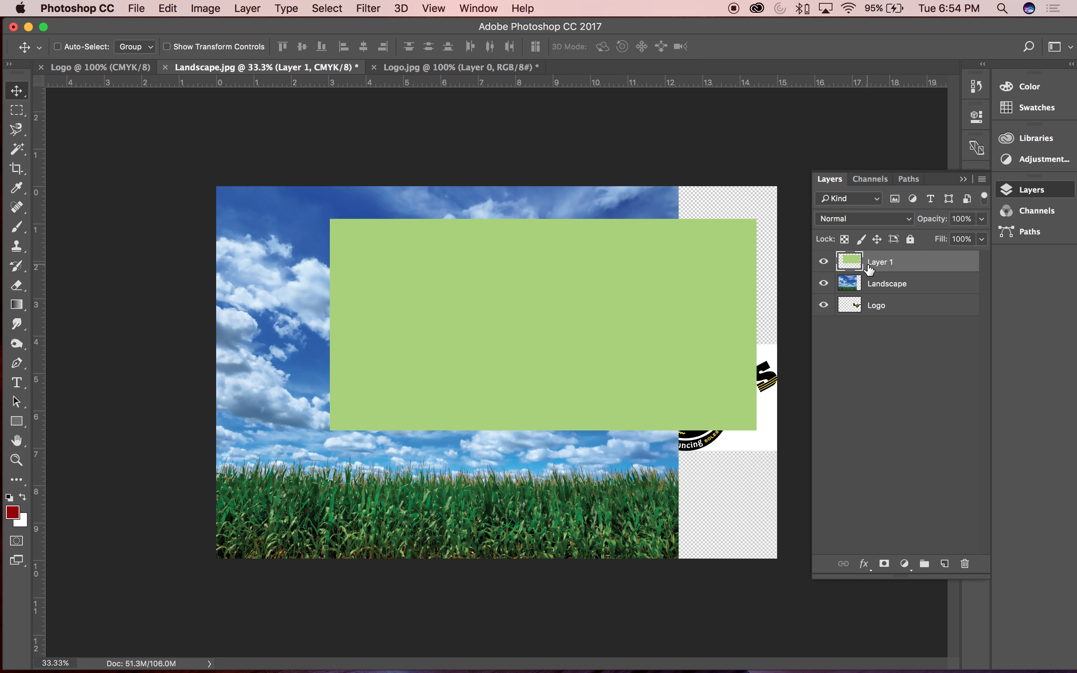
mouse_move(681, 281)
left_mouse_down()
mouse_move(649, 265)
mouse_move(558, 360)
mouse_move(666, 392)
mouse_move(630, 327)
mouse_move(640, 306)
mouse_move(613, 262)
mouse_move(699, 251)
mouse_move(592, 329)
mouse_move(662, 347)
mouse_move(706, 291)
mouse_move(693, 291)
left_mouse_up()
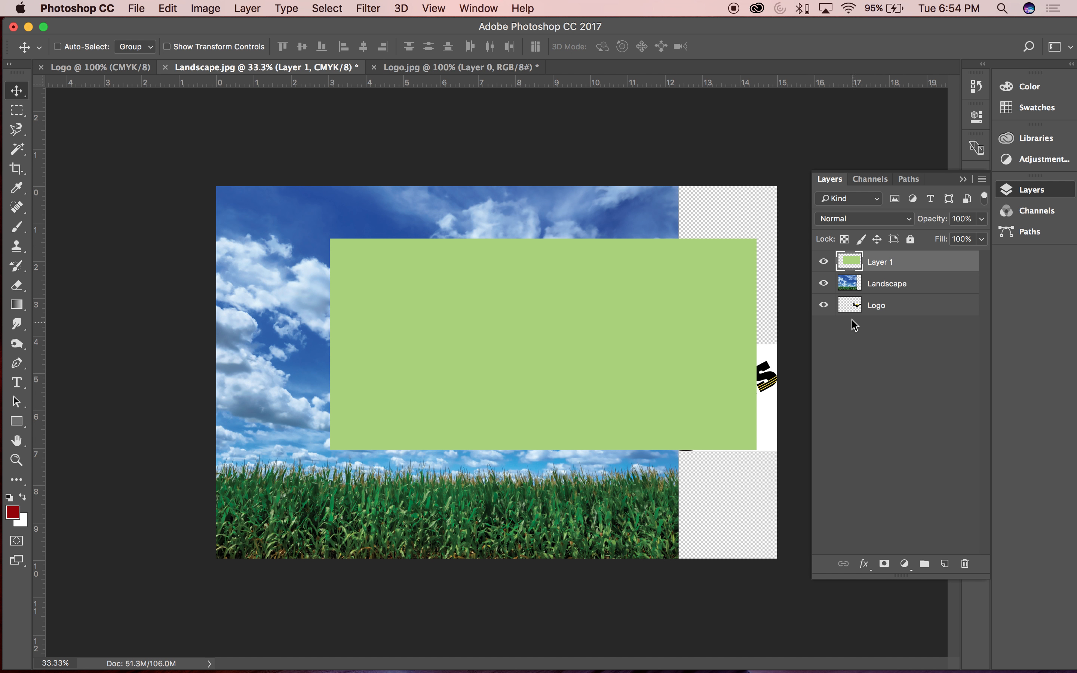
Load Layer 1's rectangle as a selection, hide that layer, and fill the selection on the Landscape layer with the same green
left_click(842, 265, "super")
left_click(824, 264)
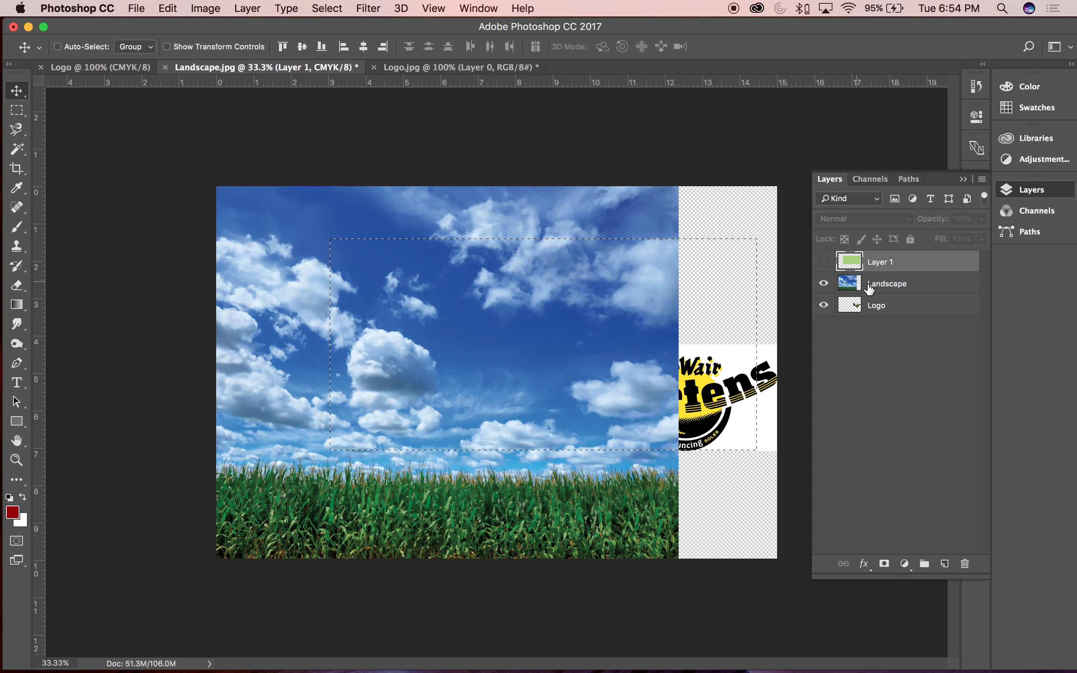
left_click(890, 285)
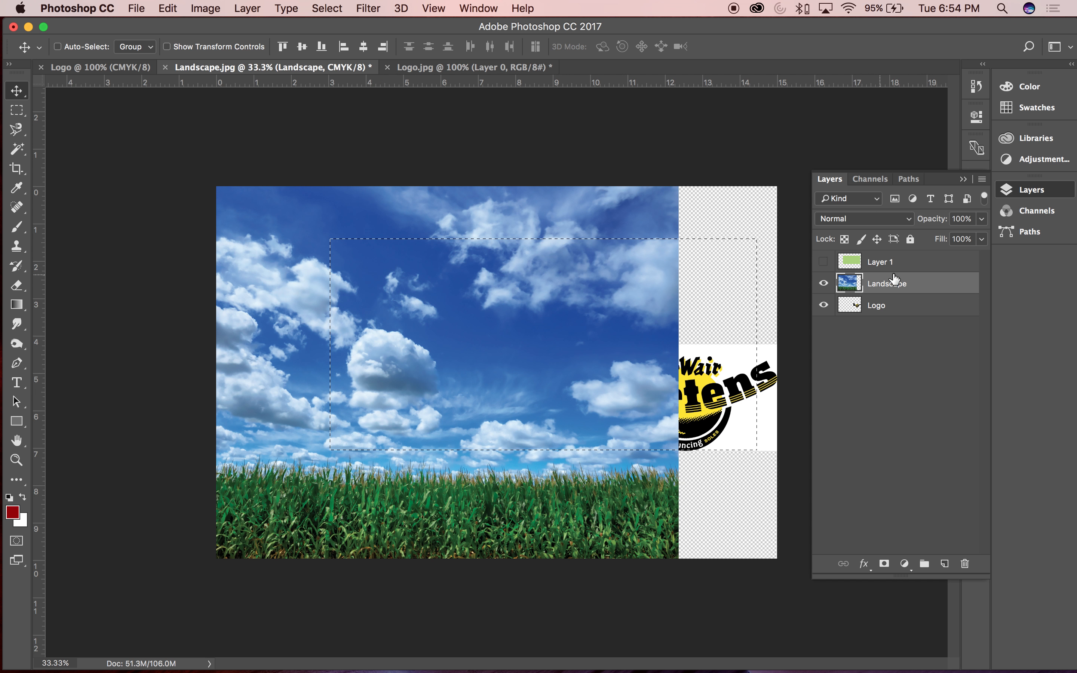
left_click(168, 2)
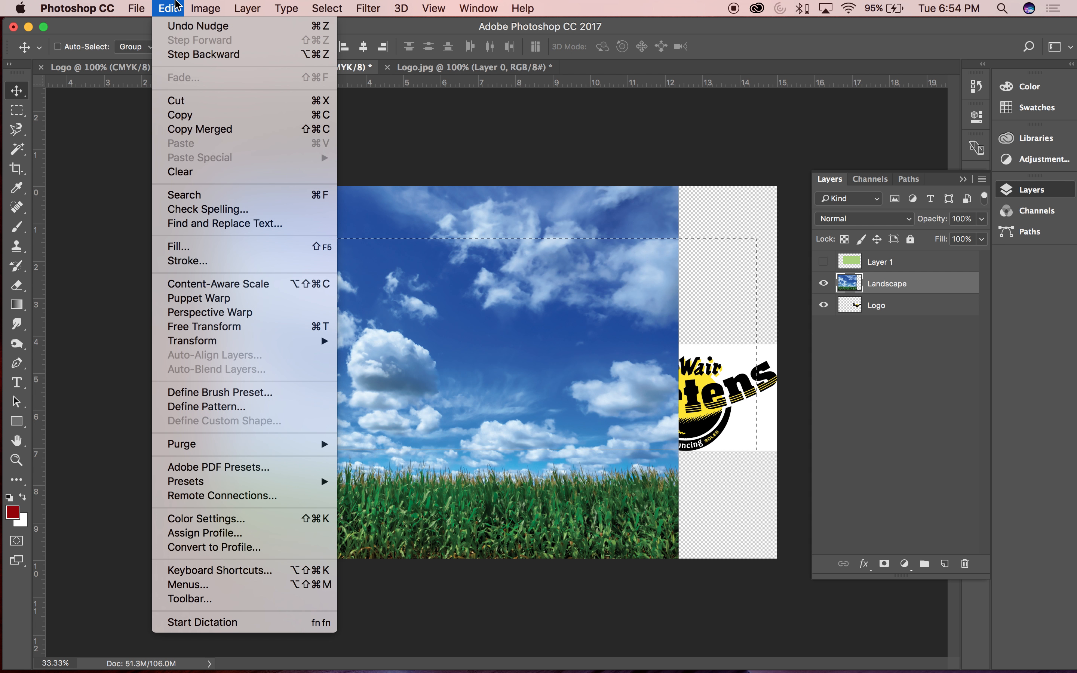
left_click(175, 248)
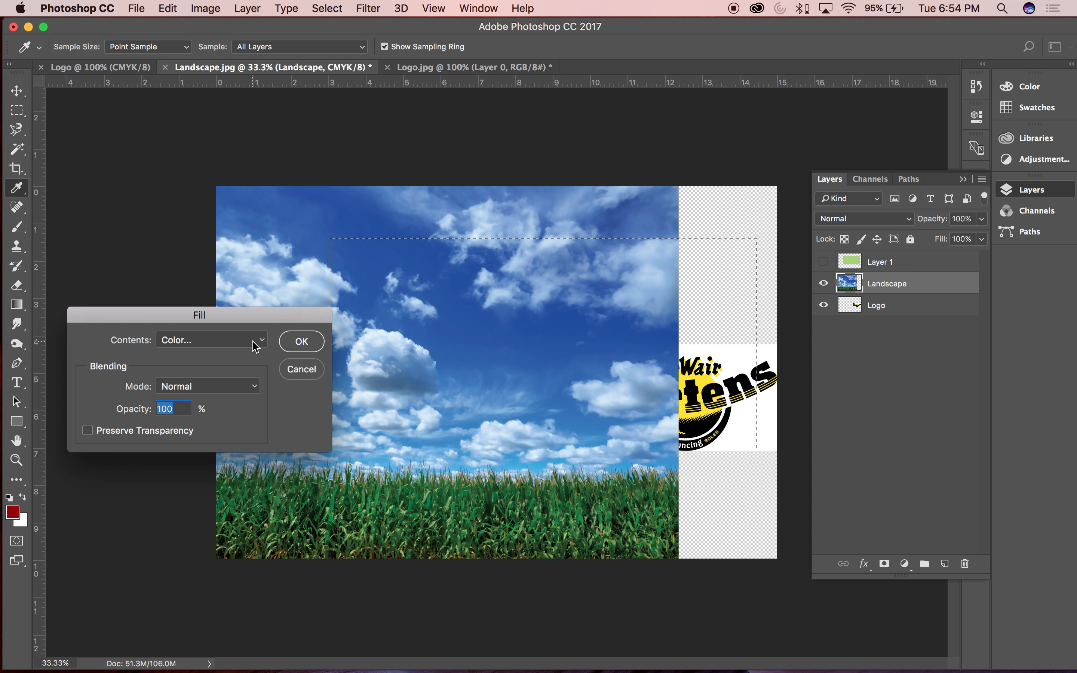
left_click(301, 342)
key("v")
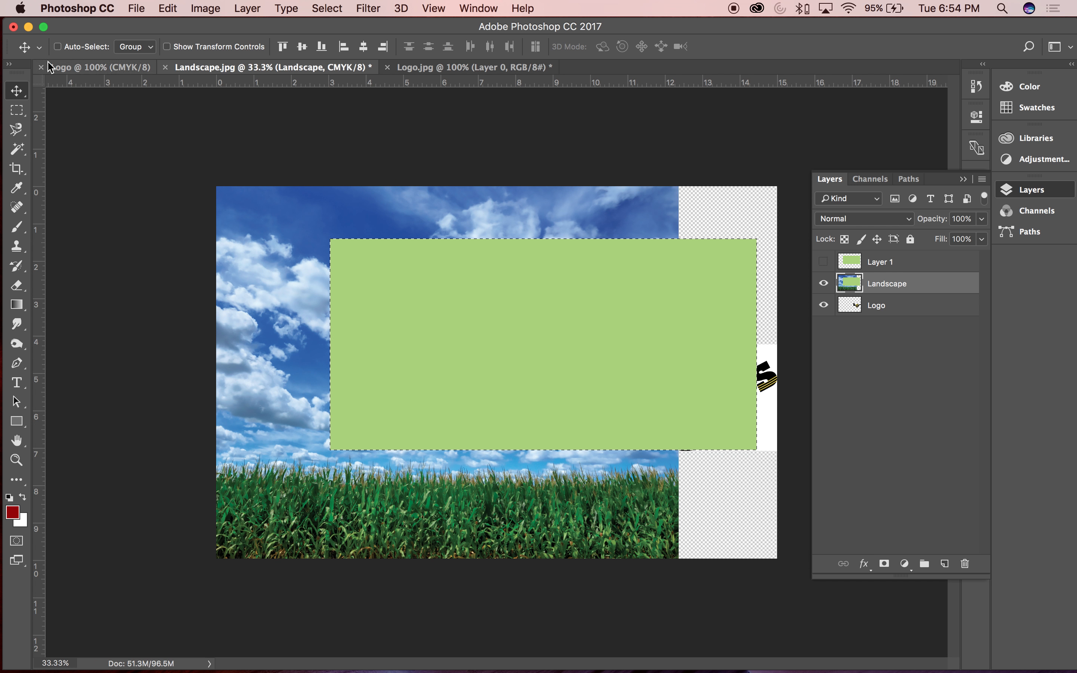
Deselect and move the Landscape layer with its green rectangle about 0.5 inches to the right
key("super+d")
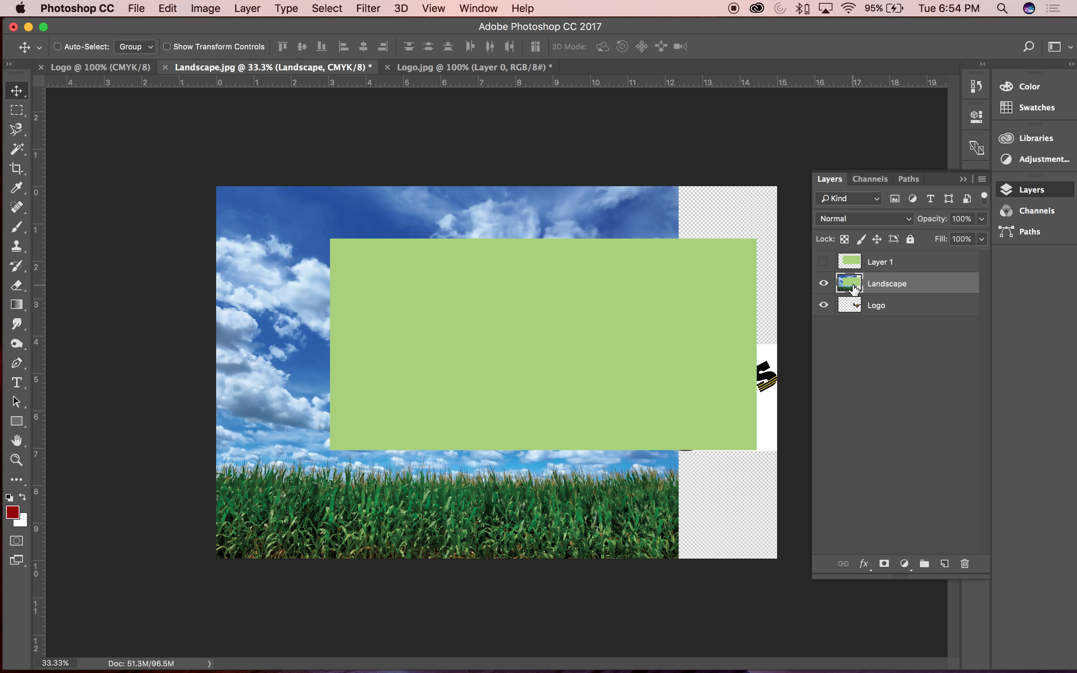
mouse_move(684, 314)
left_mouse_down()
mouse_move(623, 286)
mouse_move(611, 362)
mouse_move(693, 297)
mouse_move(677, 356)
mouse_move(690, 323)
mouse_move(719, 318)
mouse_move(705, 321)
left_mouse_up()
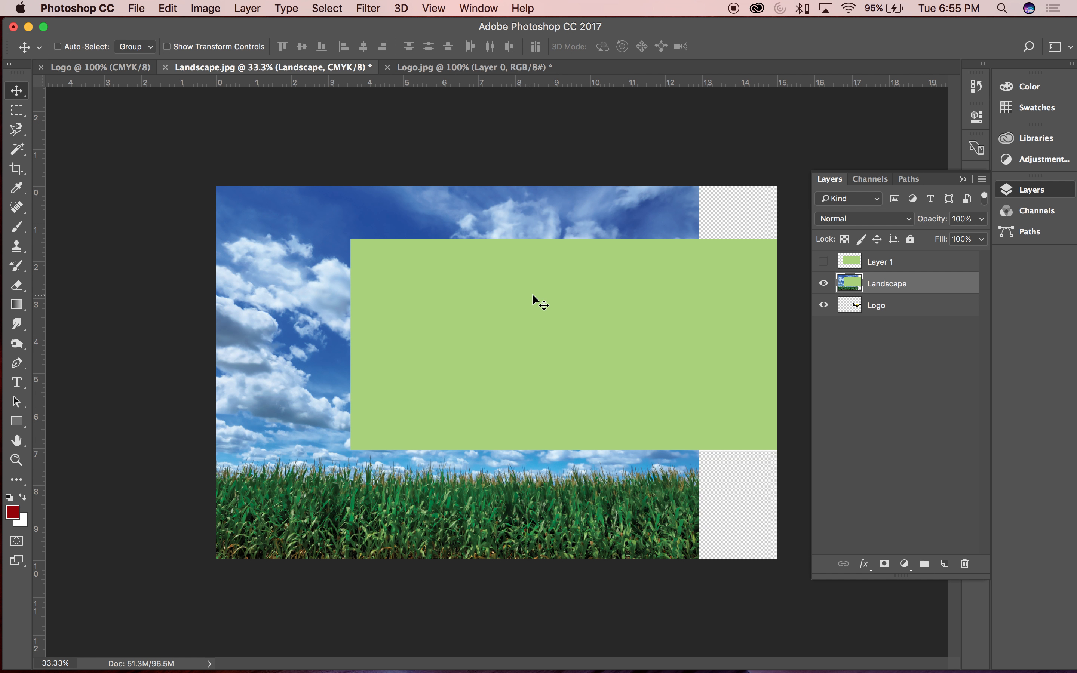
mouse_move(696, 310)
left_mouse_down()
mouse_move(678, 308)
mouse_move(697, 308)
left_mouse_up()
Marquee the green rectangle on the Landscape layer and move it down over the corn, then undo the move and deselect
left_click(16, 110)
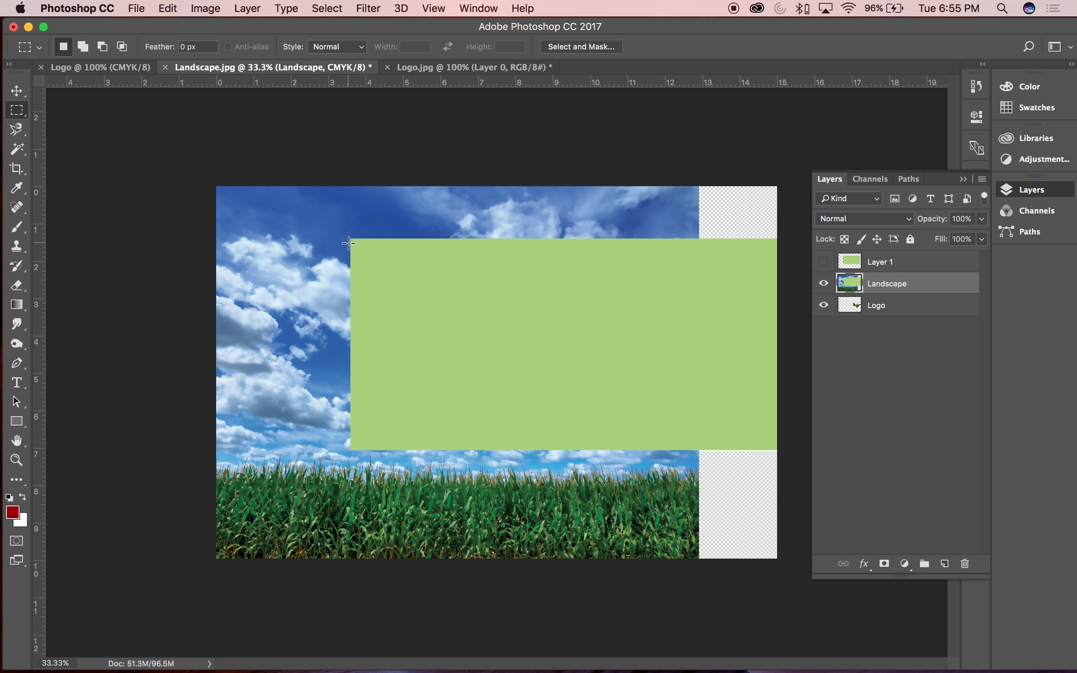
left_click_drag(351, 238, 784, 450)
left_click(17, 92)
left_click_drag(483, 264, 450, 489)
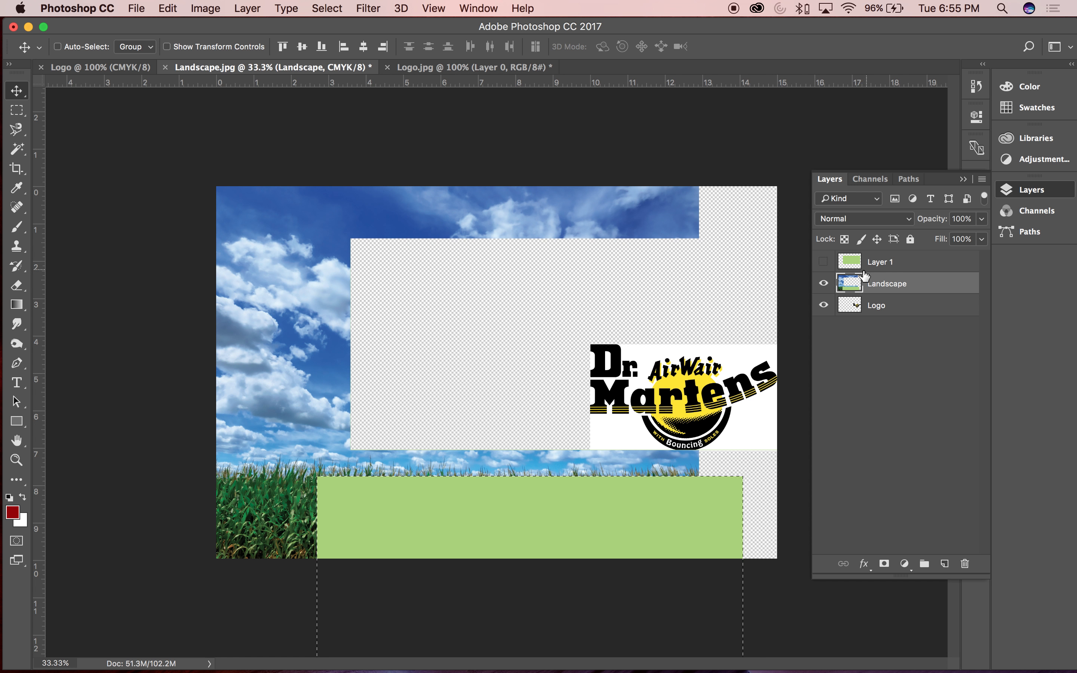
key("super+z")
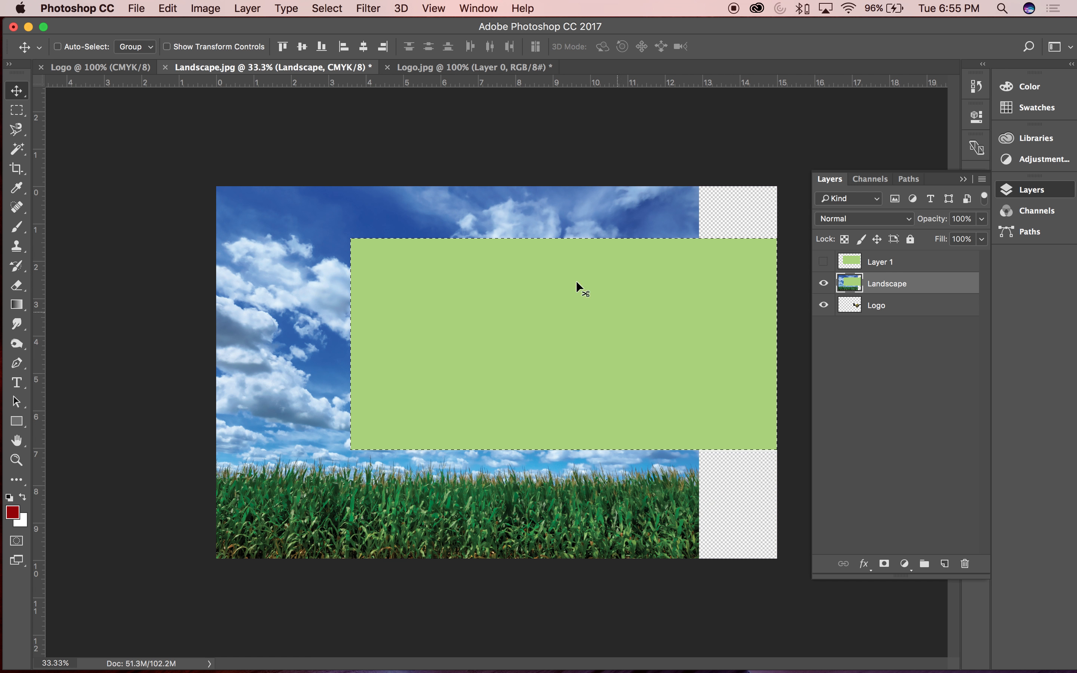
key("super+d")
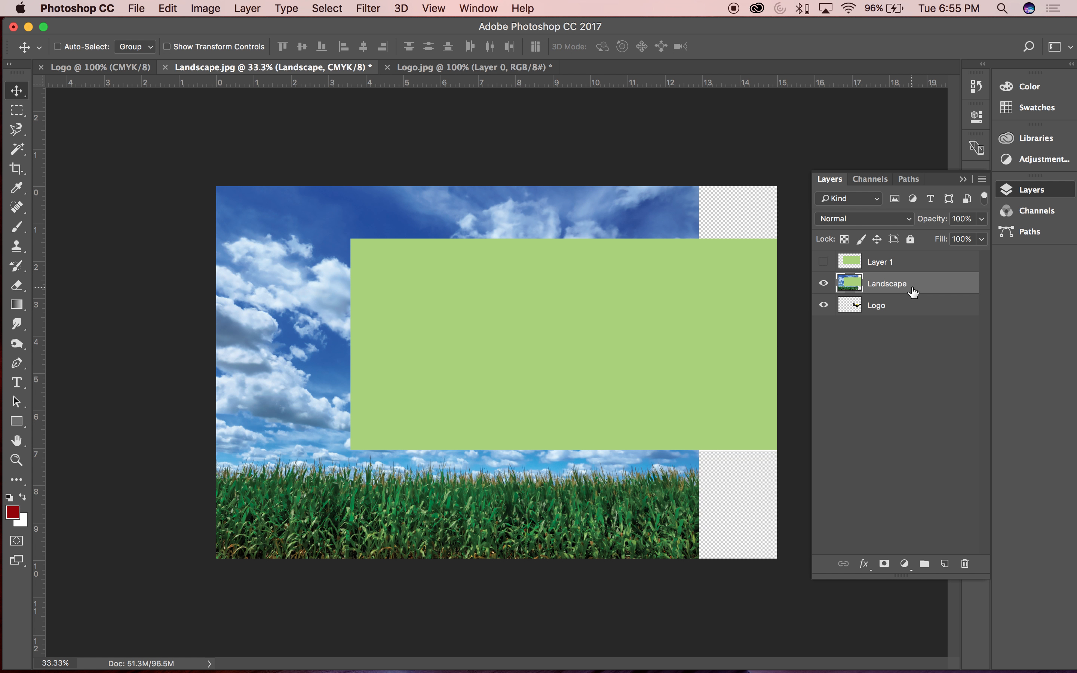
Step back through the document history to the Nudge state before the Landscape fill, and clear the remaining selection
left_click(976, 86)
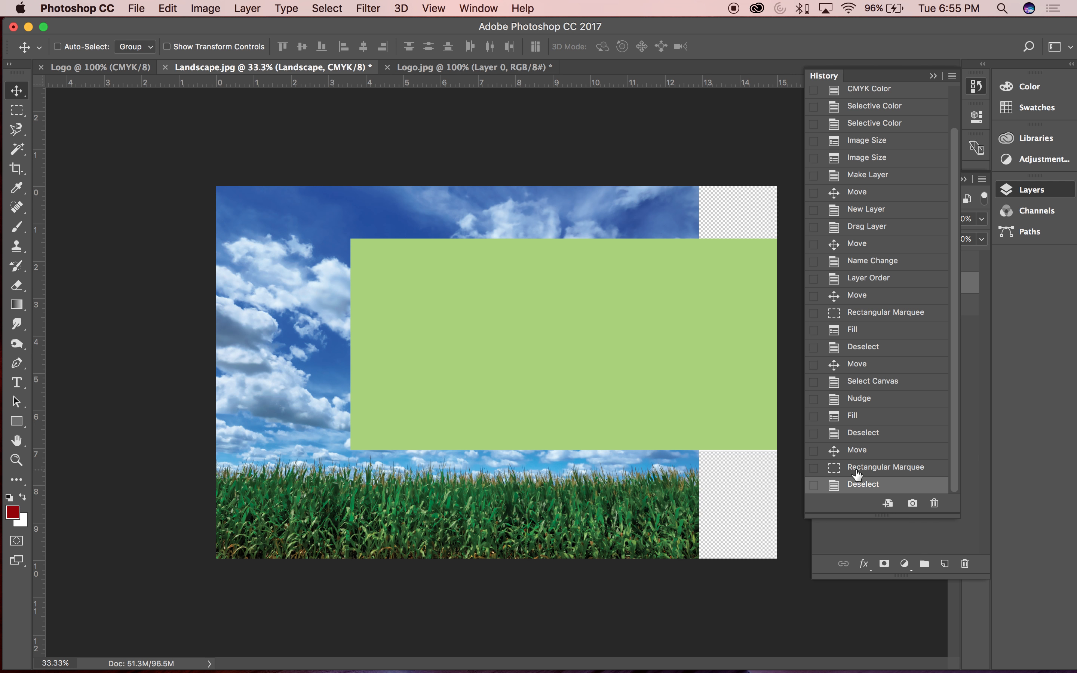
left_click(873, 468)
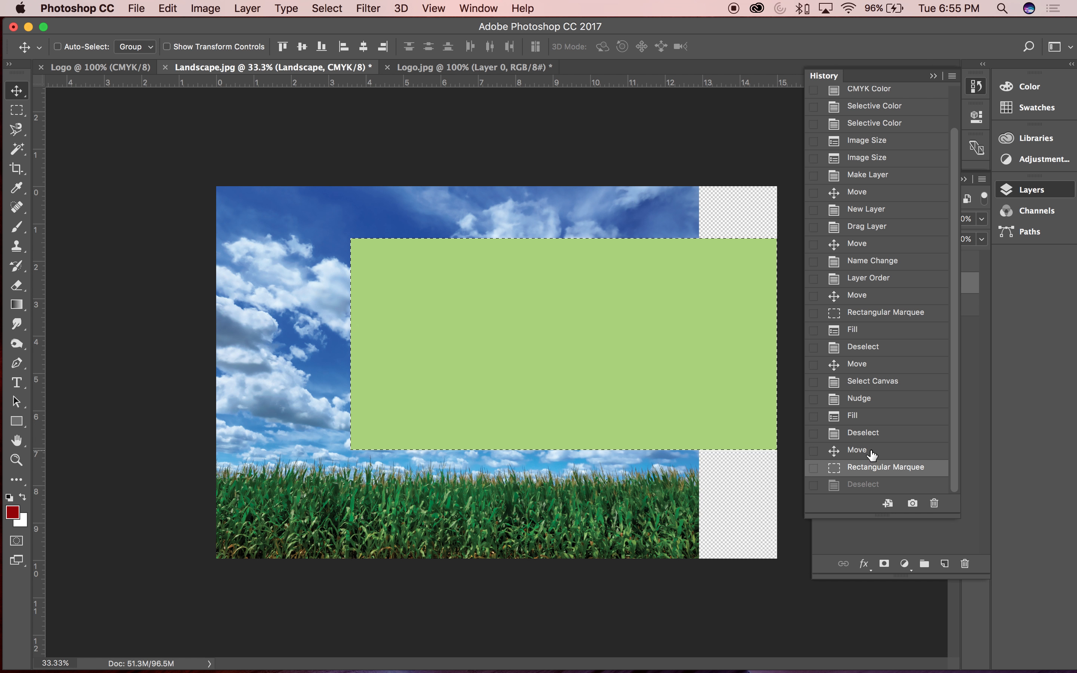
left_click(872, 454)
left_click(883, 429)
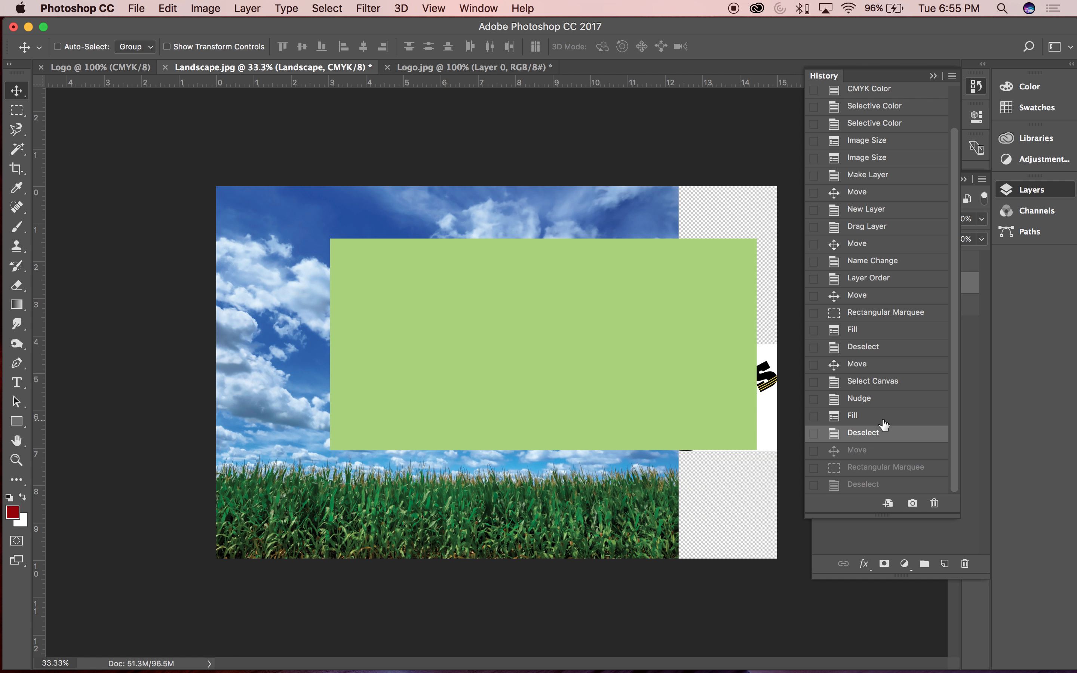
left_click(883, 419)
left_click(883, 403)
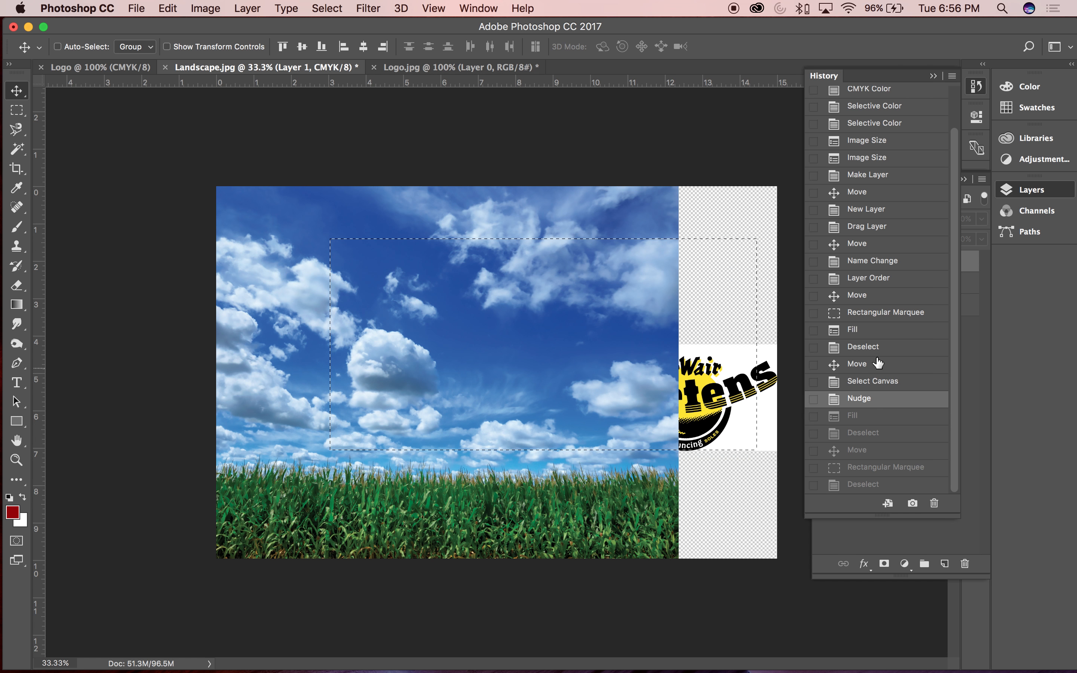
left_click(964, 345)
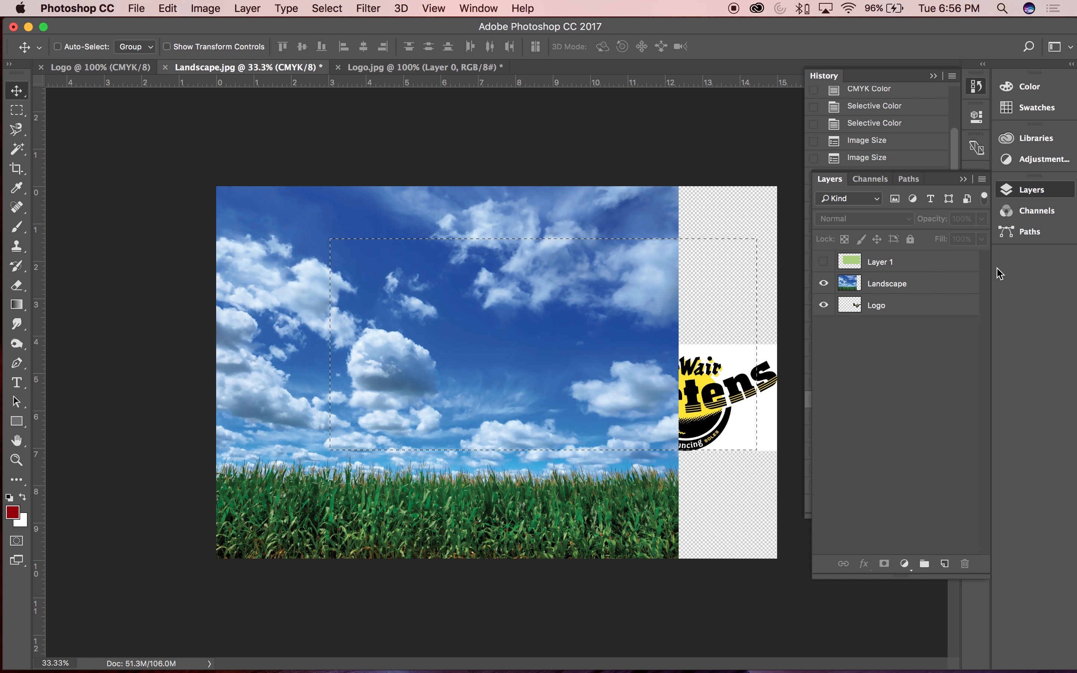
key("super+d")
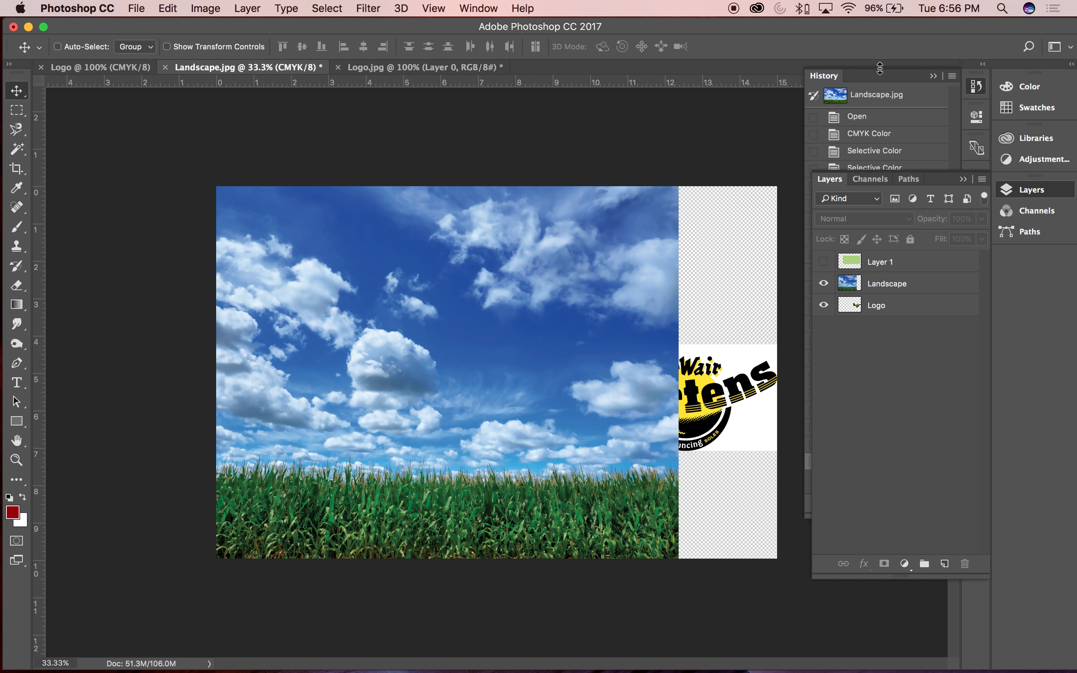
left_click(934, 76)
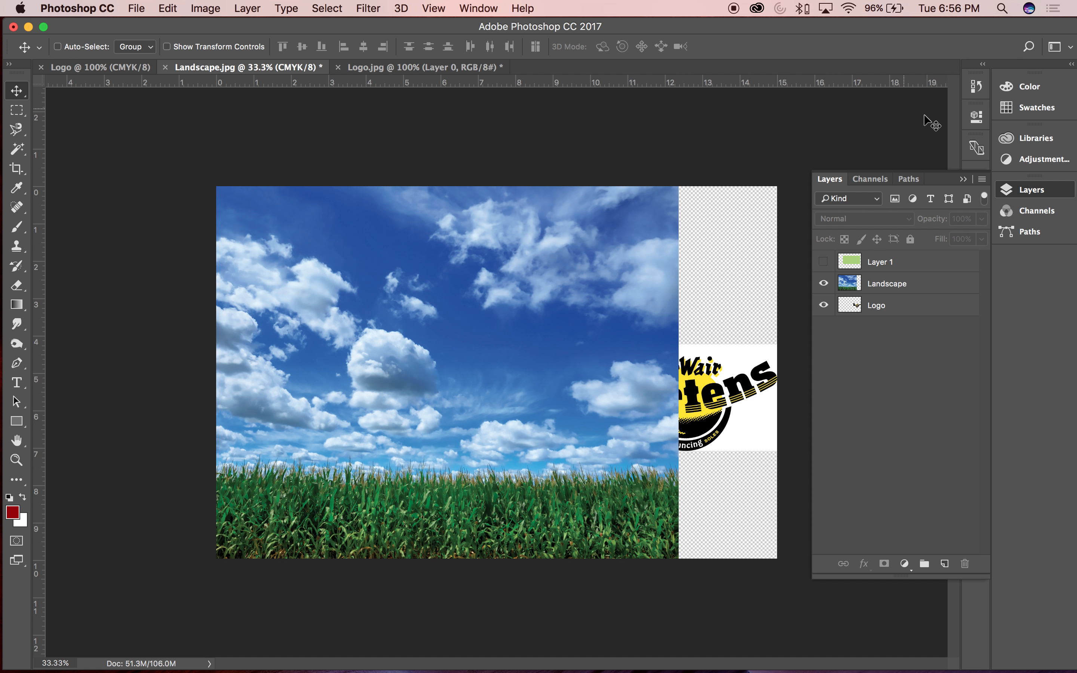
Show and select Layer 1, and move its green rectangle about 0.6 inches left and 0.3 inches down
left_click(829, 263)
left_click(562, 275)
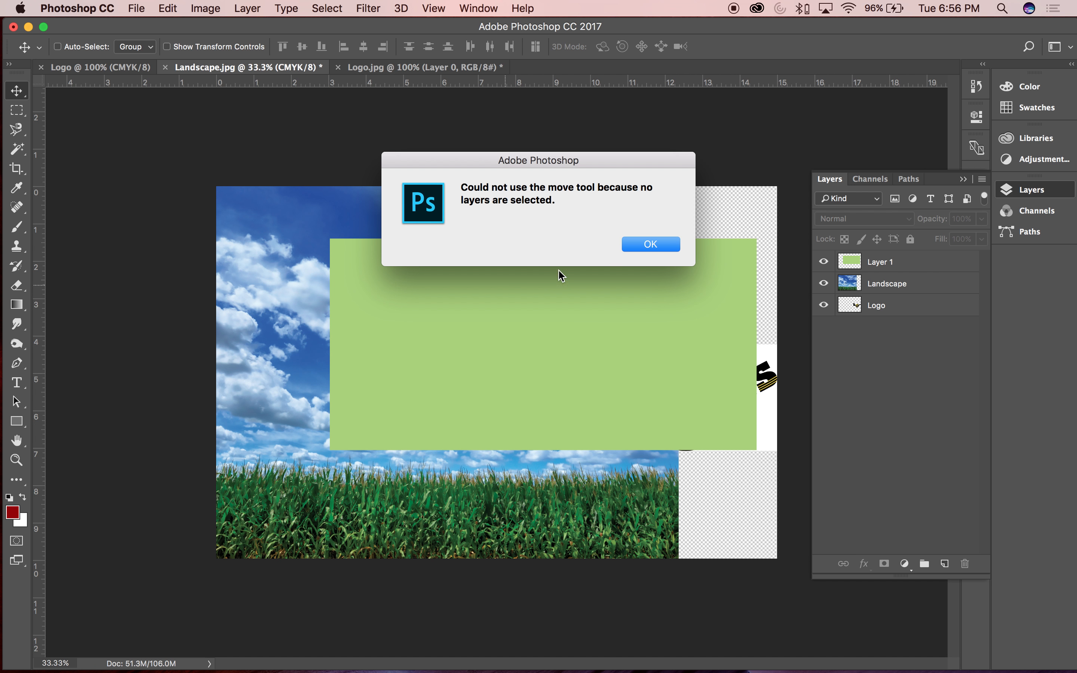
left_click(651, 245)
left_click(925, 264)
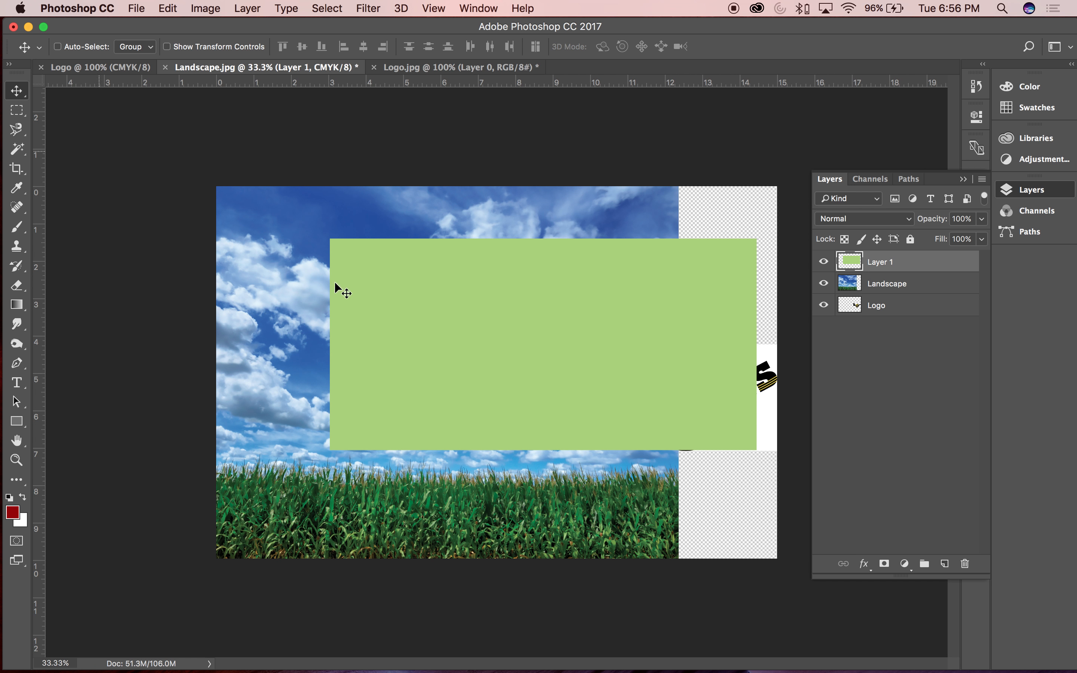
left_click_drag(578, 331, 556, 345)
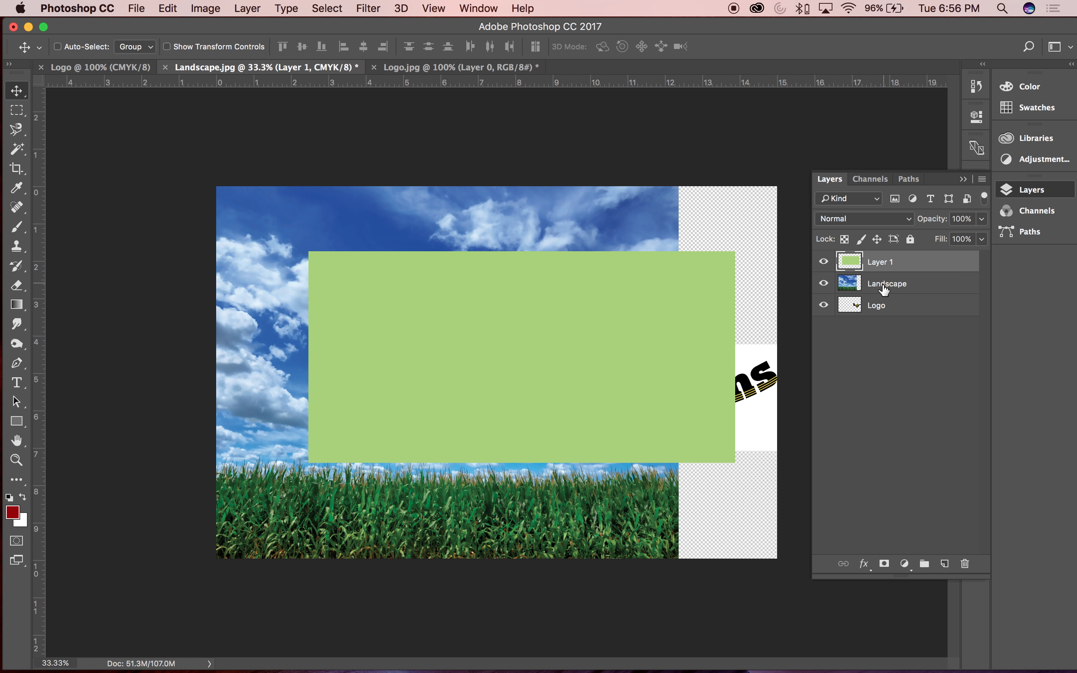
With Layer 1 hidden, move the Landscape layer about 2.6 inches right to cover the whole canvas, and reselect Layer 1
left_click(879, 289)
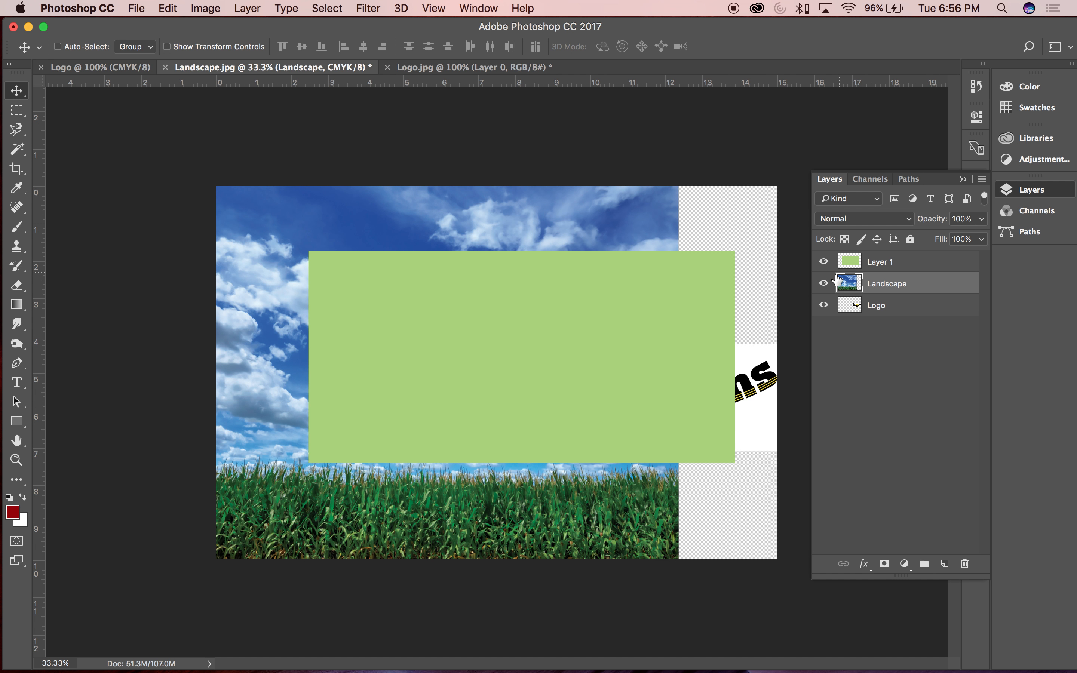
left_click(824, 262)
left_click_drag(393, 337, 492, 337)
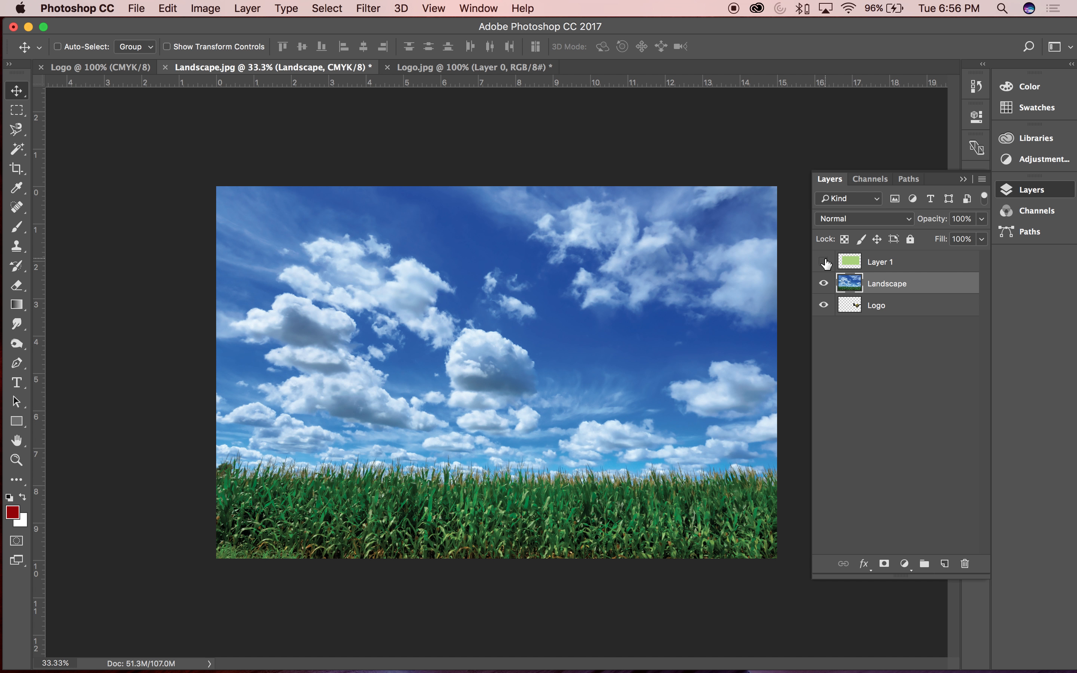
left_click(888, 264)
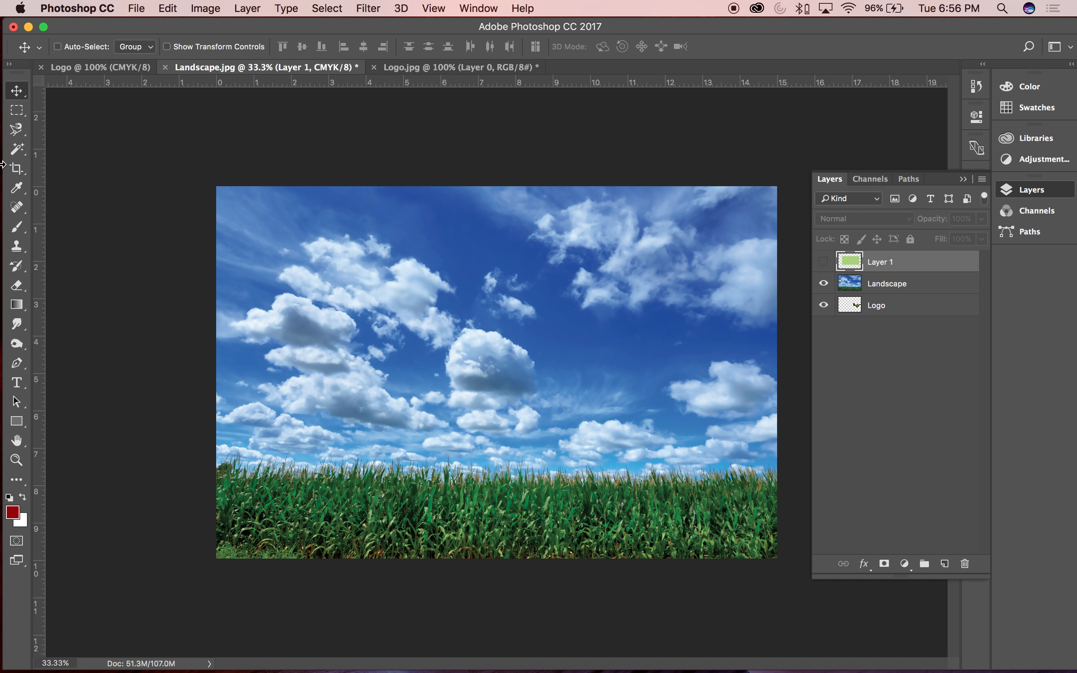
Marquee a rectangle about 3.3 by 2.9 inches in the upper-right sky and try to move it with the hidden Layer 1 active
left_click(18, 117)
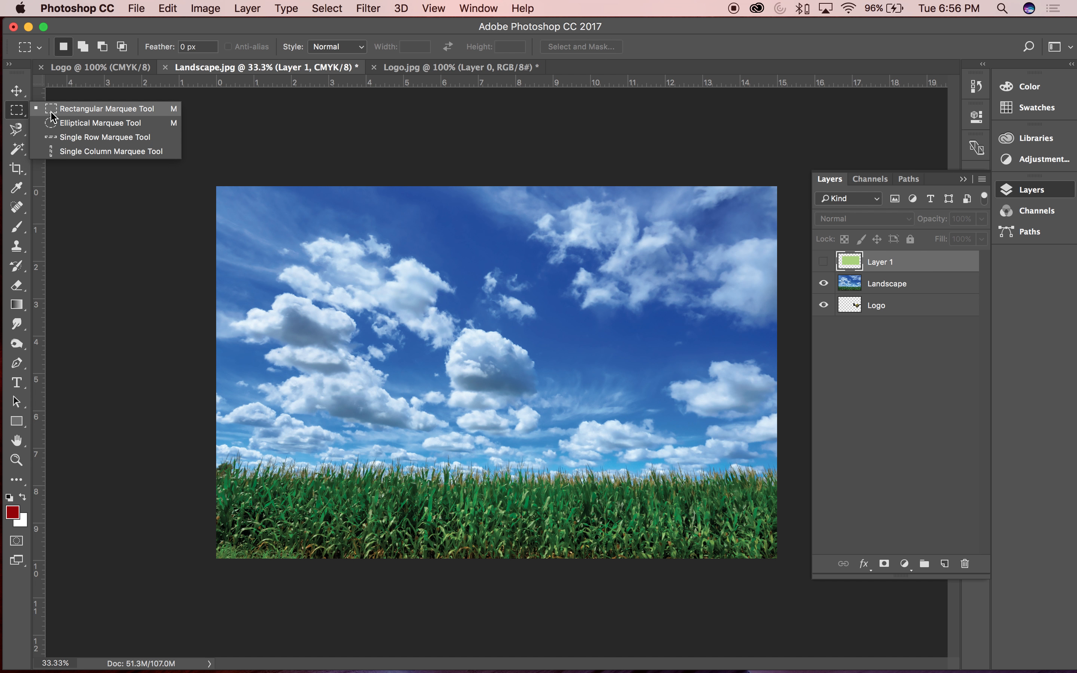
left_click(89, 109)
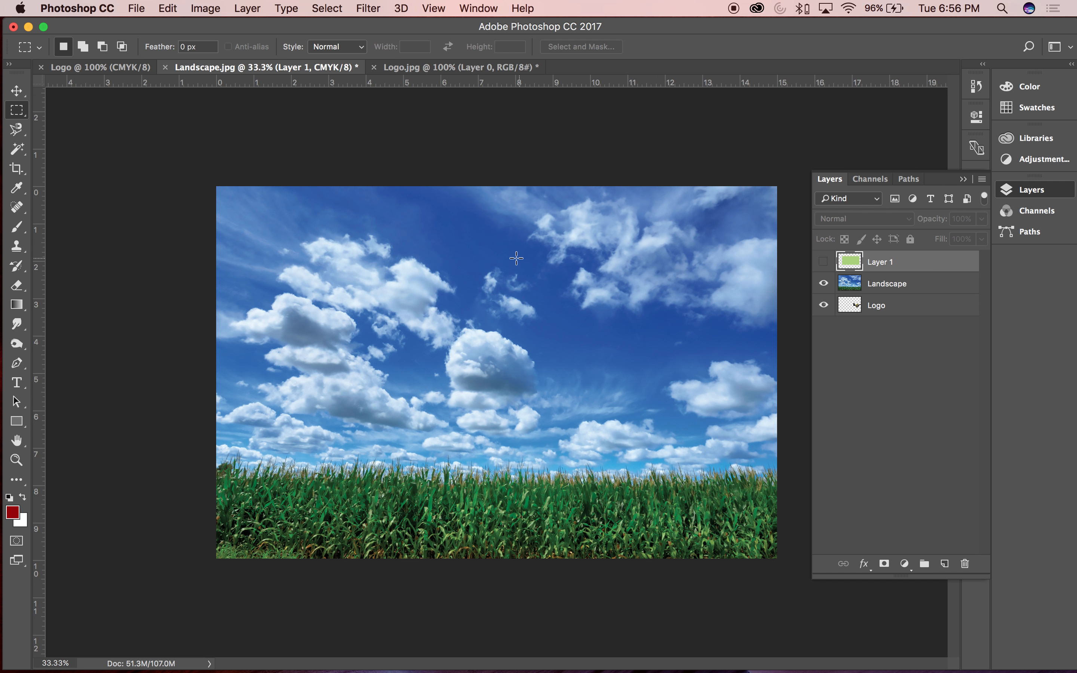
left_click_drag(581, 246, 705, 354)
left_click(18, 93)
left_click(712, 287)
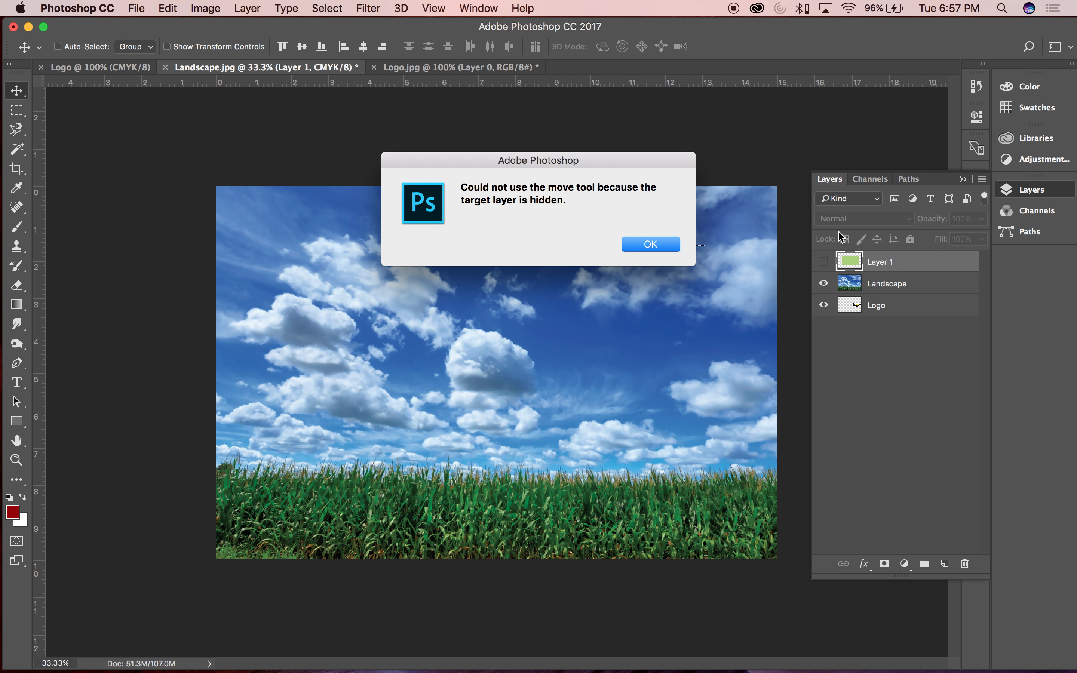
left_click(651, 245)
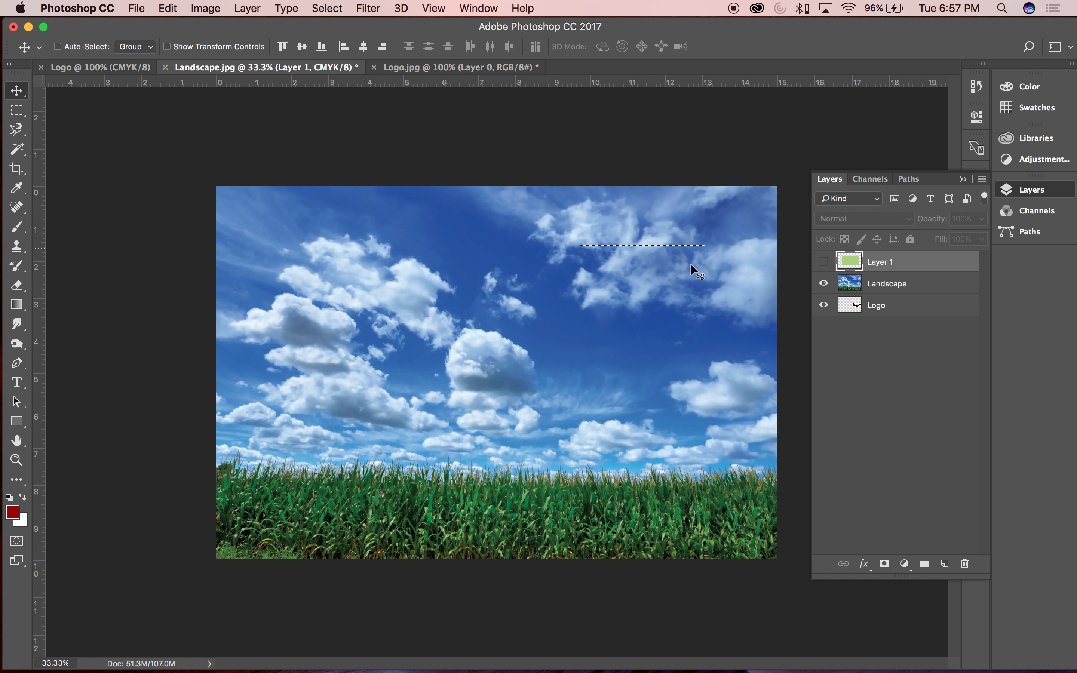
On the Landscape layer, move the selected sky rectangle down and to the left, undo the move, and clear the selection
left_click(894, 285)
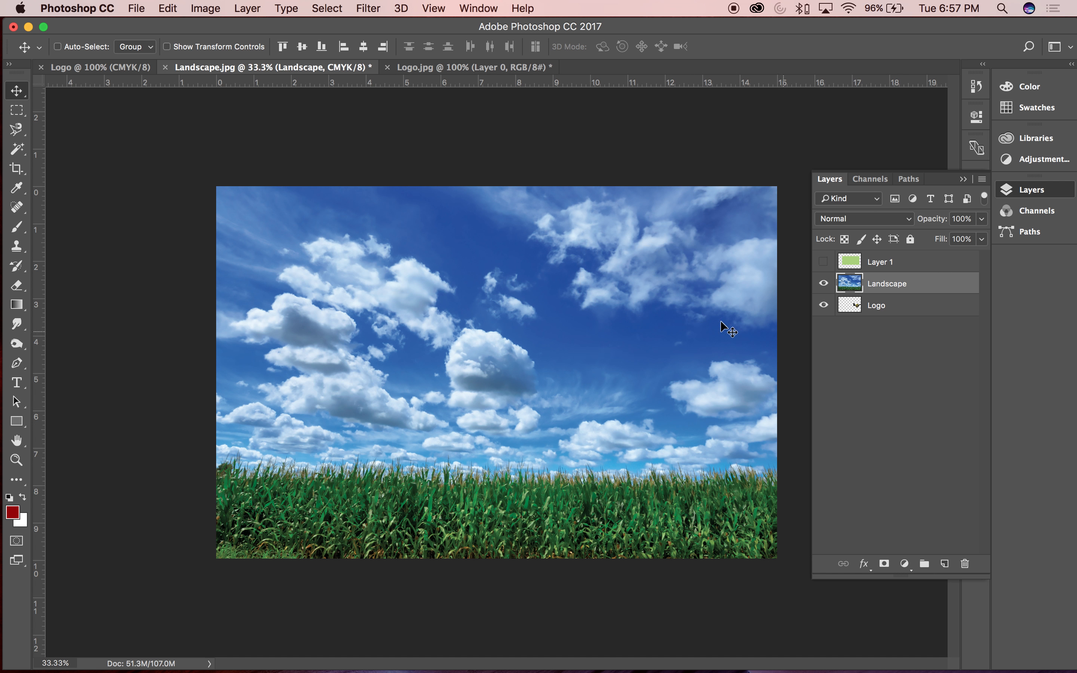
left_click_drag(674, 292, 634, 352)
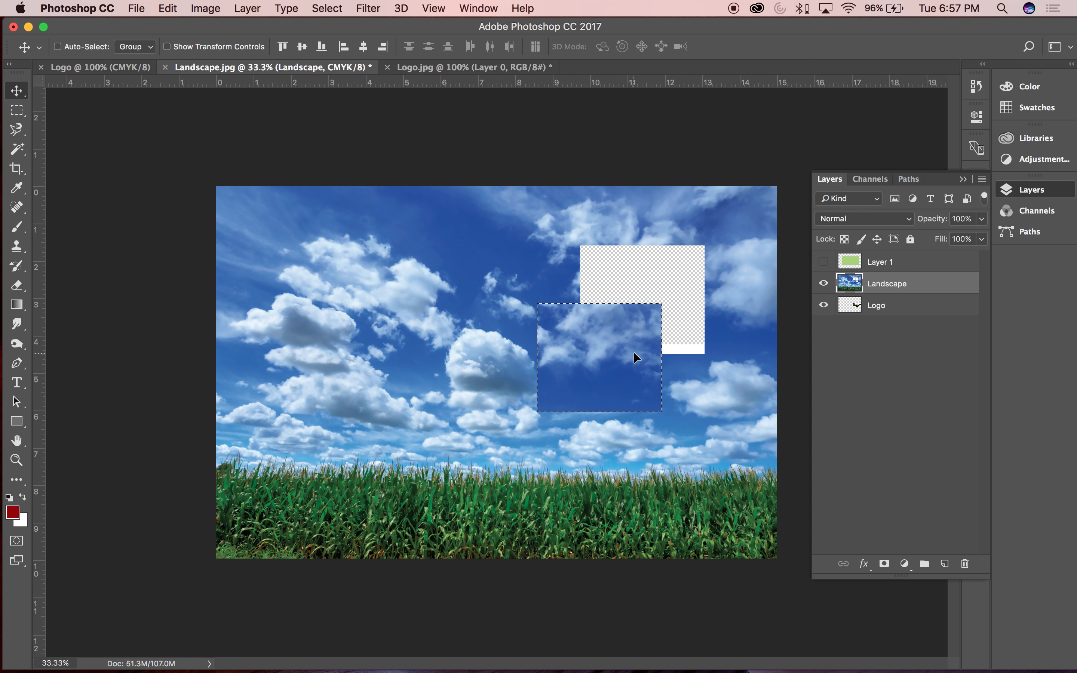
key("super+z")
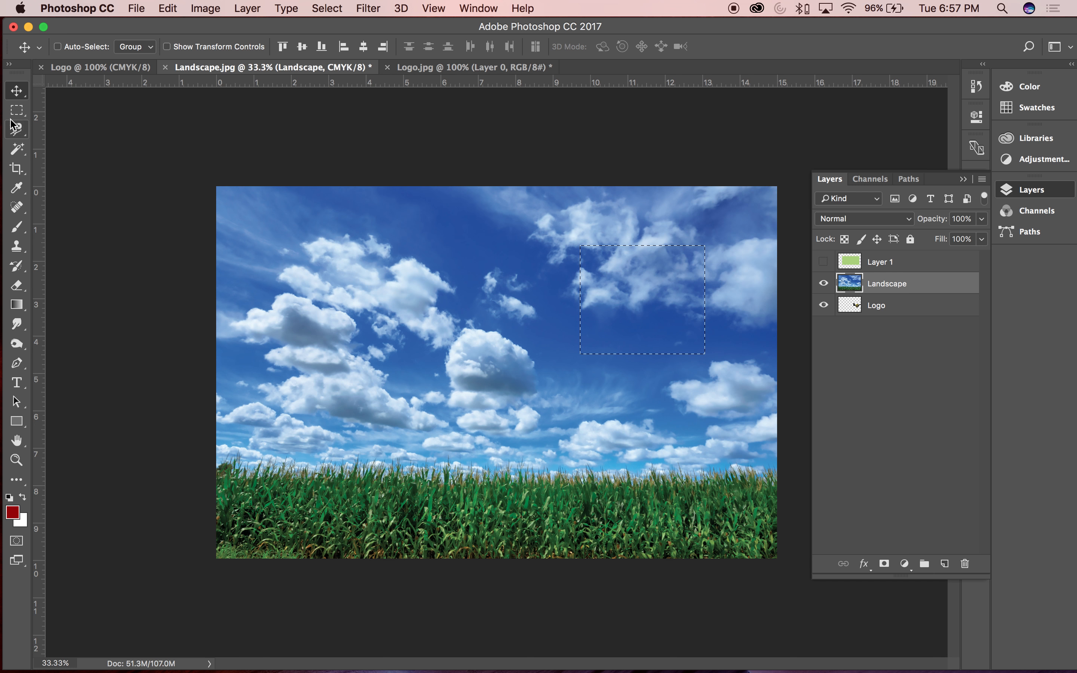
left_click(16, 110)
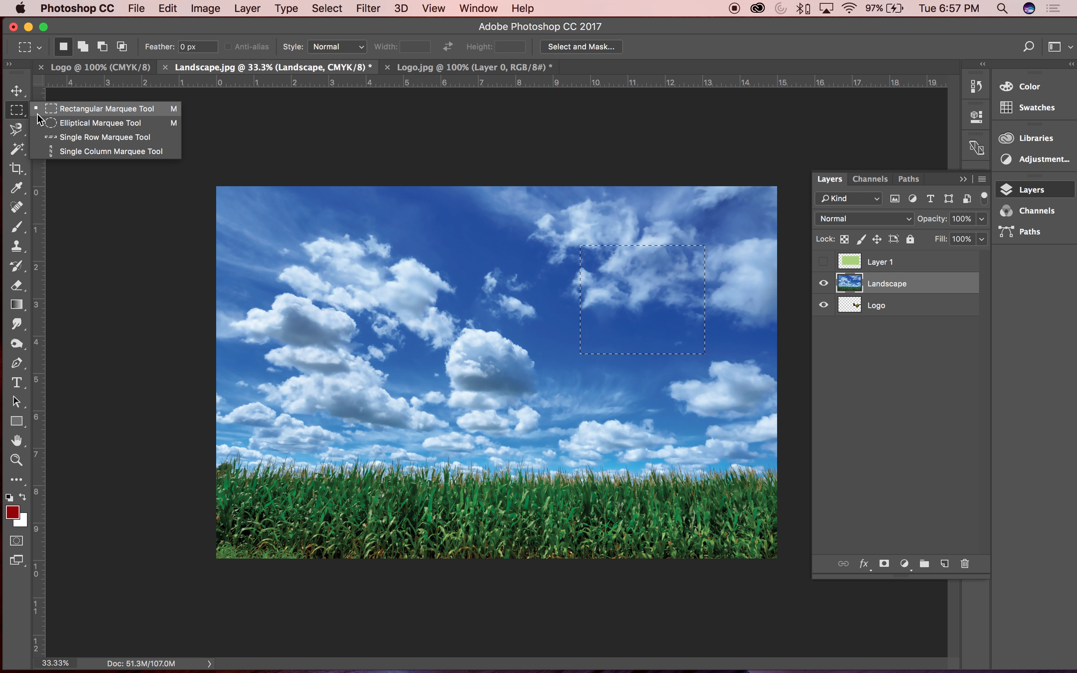
left_click(40, 110)
left_click(431, 233)
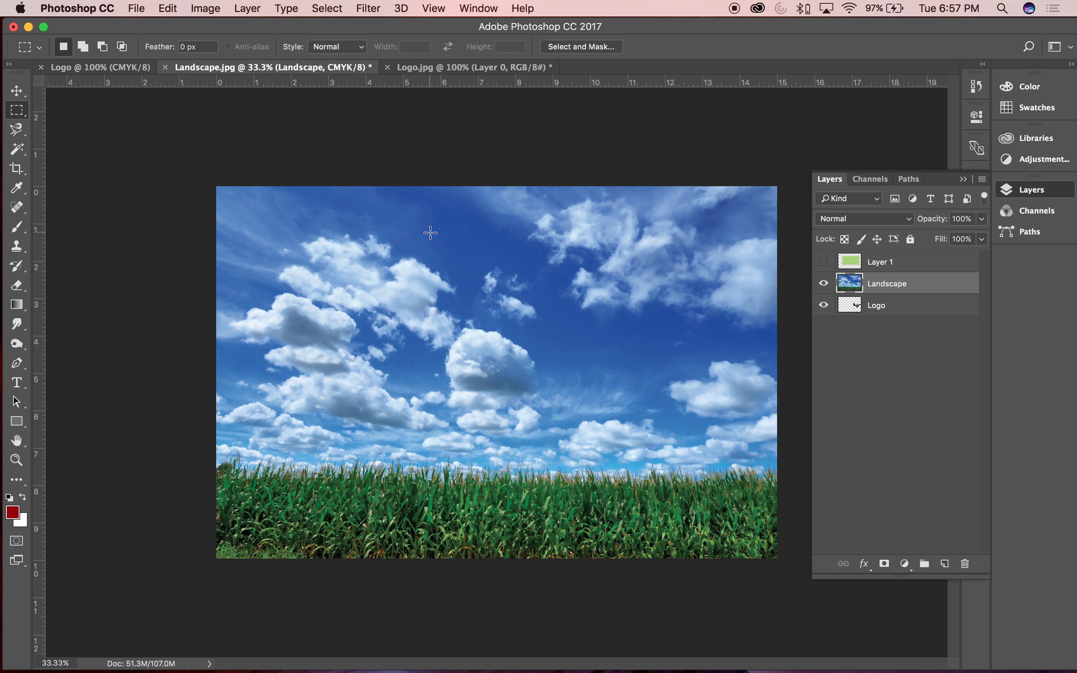
Draw rectangular marquees in the Landscape's sky, move the selected content to the right, then undo the move and deselect
left_click_drag(319, 220, 402, 302)
left_click_drag(525, 384, 564, 415)
key("v")
left_click_drag(453, 330, 681, 339)
key("super+z")
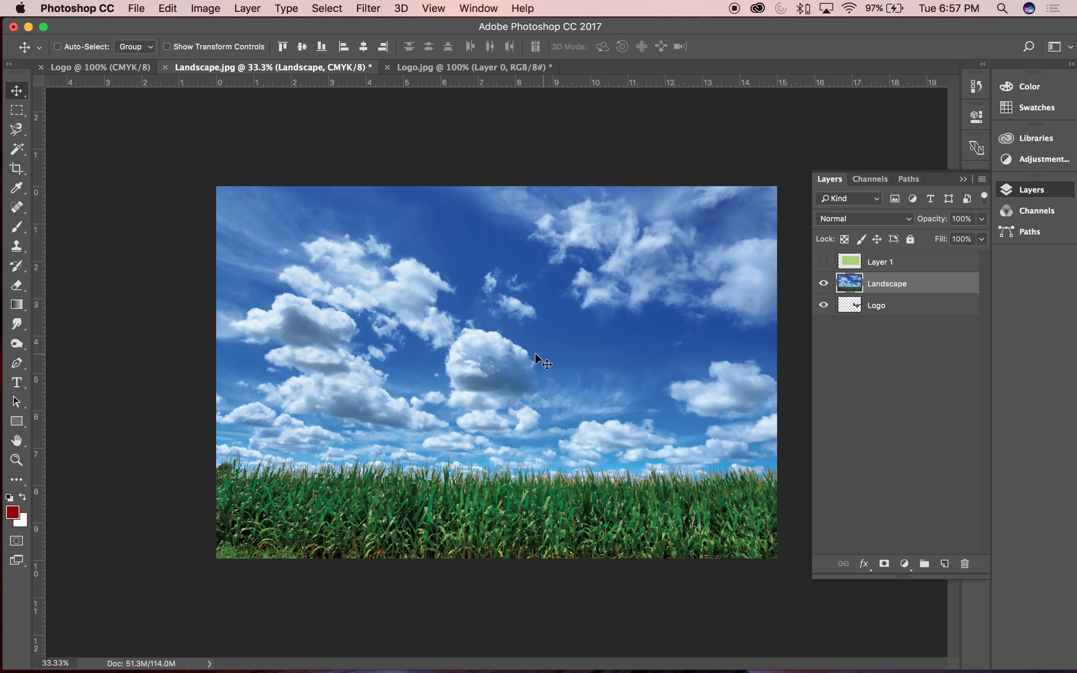
key("super+d")
Select an ellipse about 8.8 by 3.4 inches in the sky with the Elliptical Marquee, shift its content, then undo and deselect
left_click(17, 110)
left_click(61, 127)
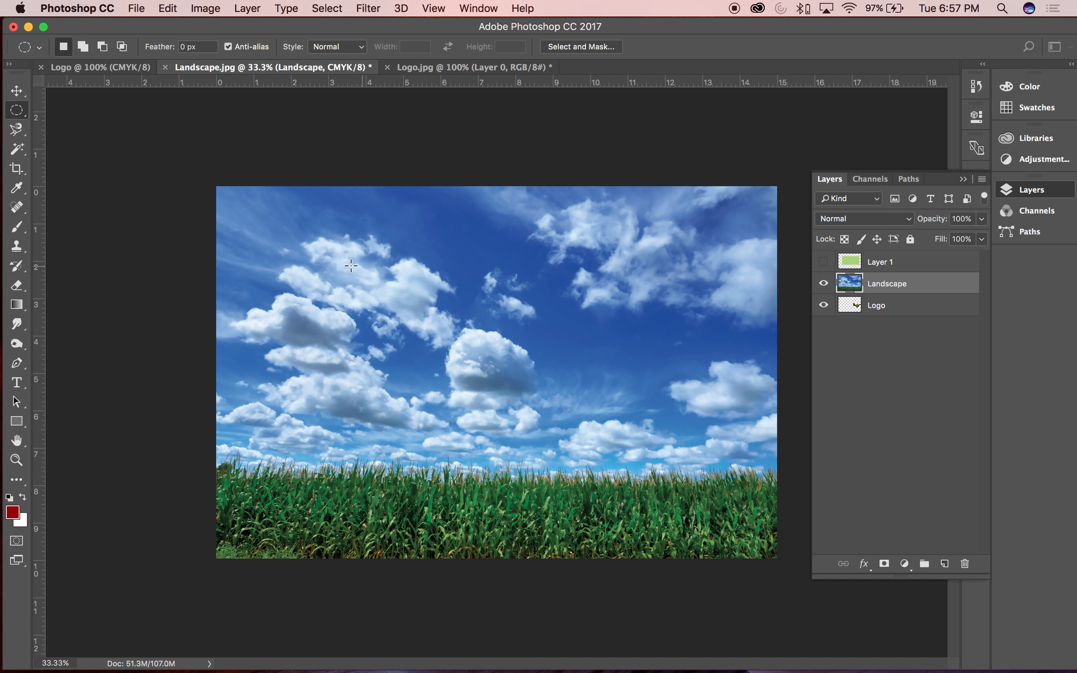
left_click_drag(308, 241, 645, 372)
key("v")
left_click_drag(521, 301, 530, 326)
key("super+z")
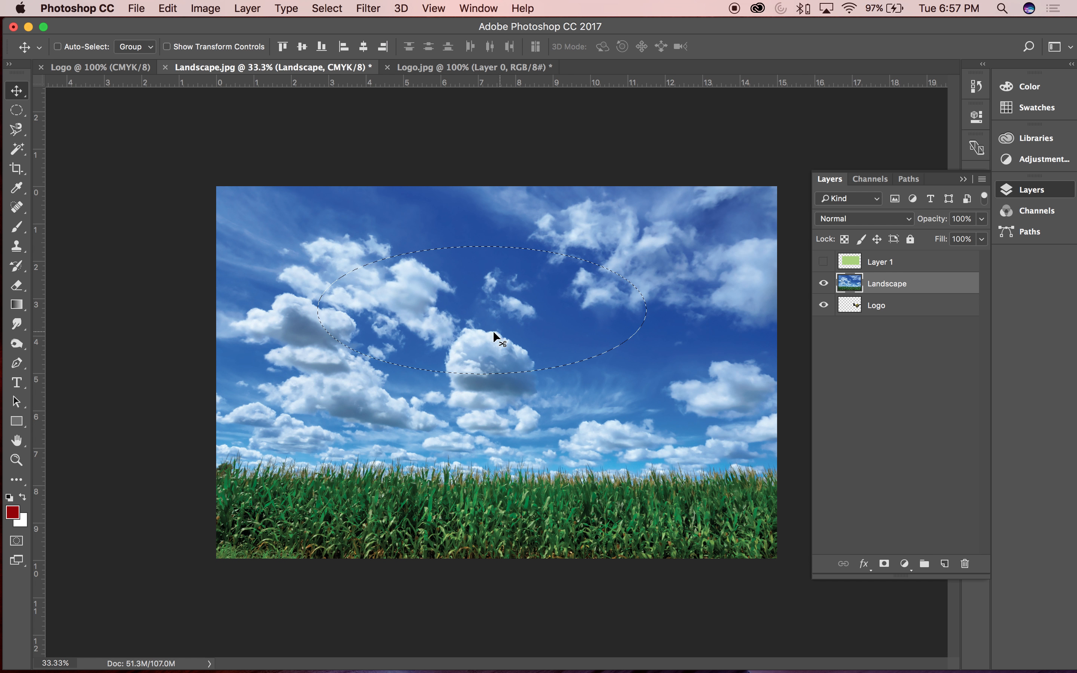
key("super+d")
Marquee a perfect circle about 6 inches across in the middle of the sky and move its content about 0.7 inches left
left_click(16, 110)
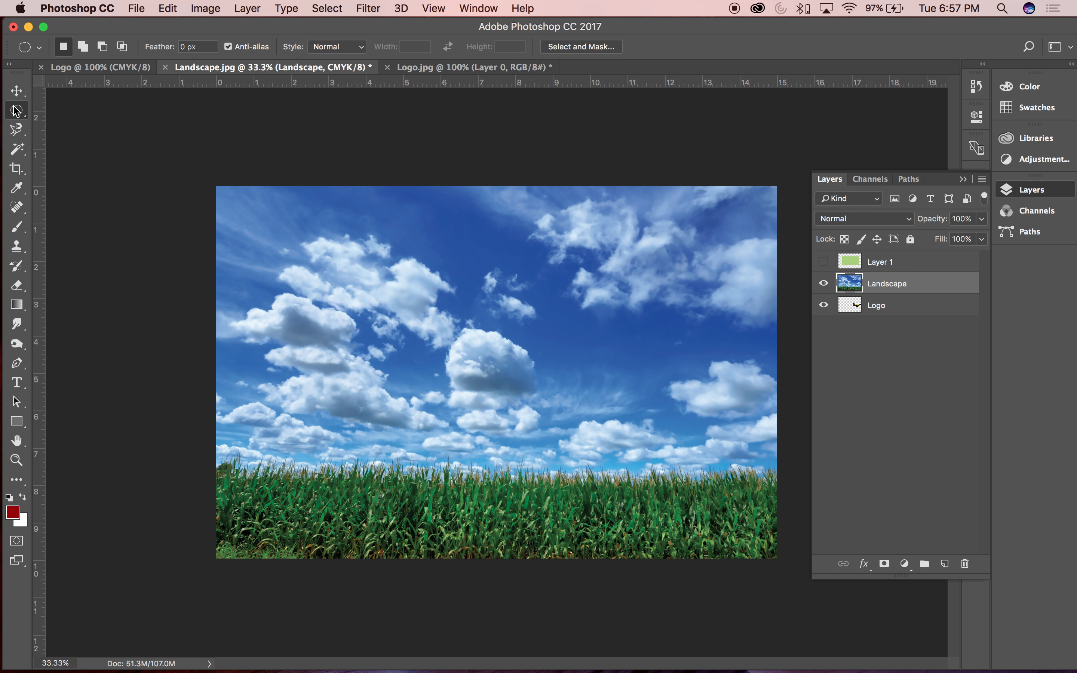
left_click_drag(393, 243, 676, 468)
key("v")
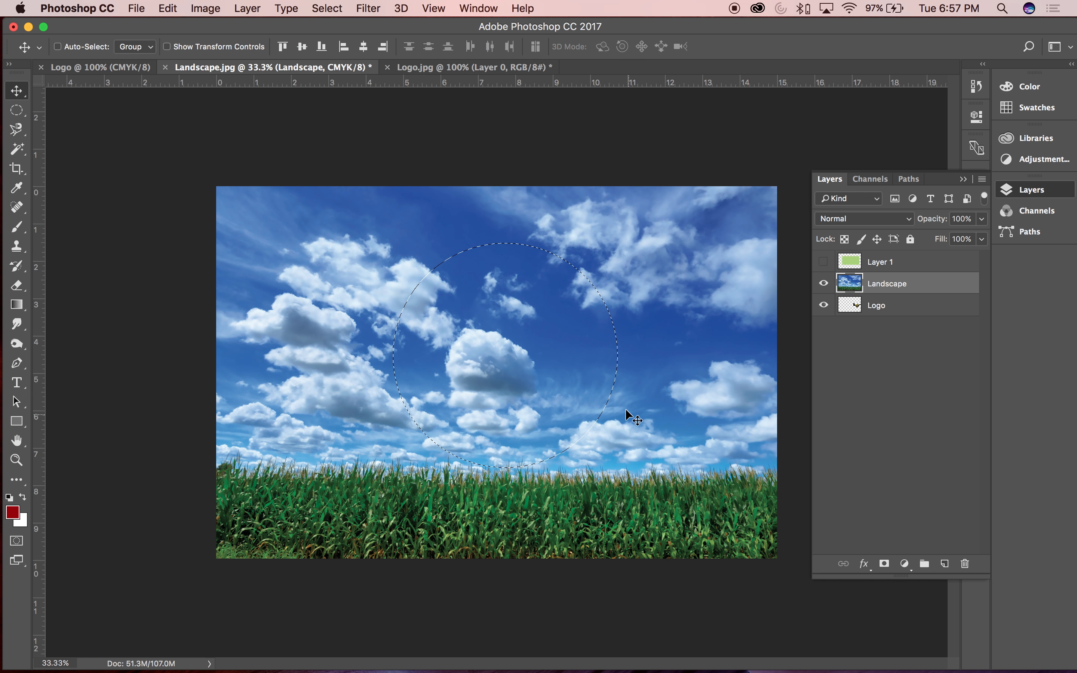
mouse_move(573, 373)
left_mouse_down()
mouse_move(509, 369)
mouse_move(568, 368)
left_mouse_up()
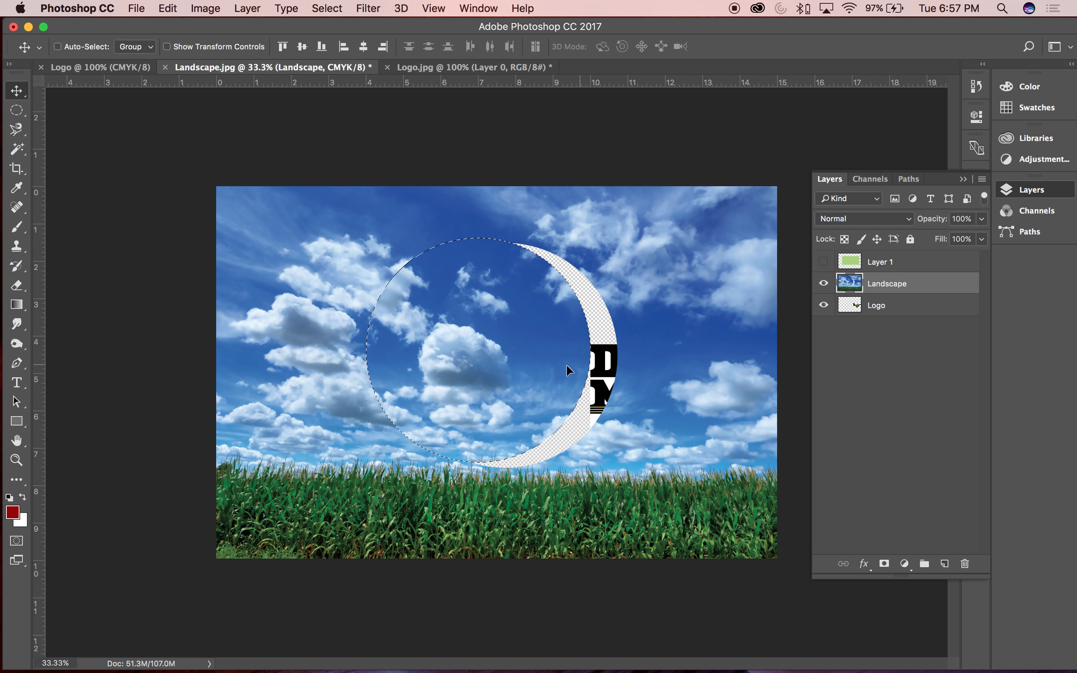
Delete the Logo layer
left_click(915, 307)
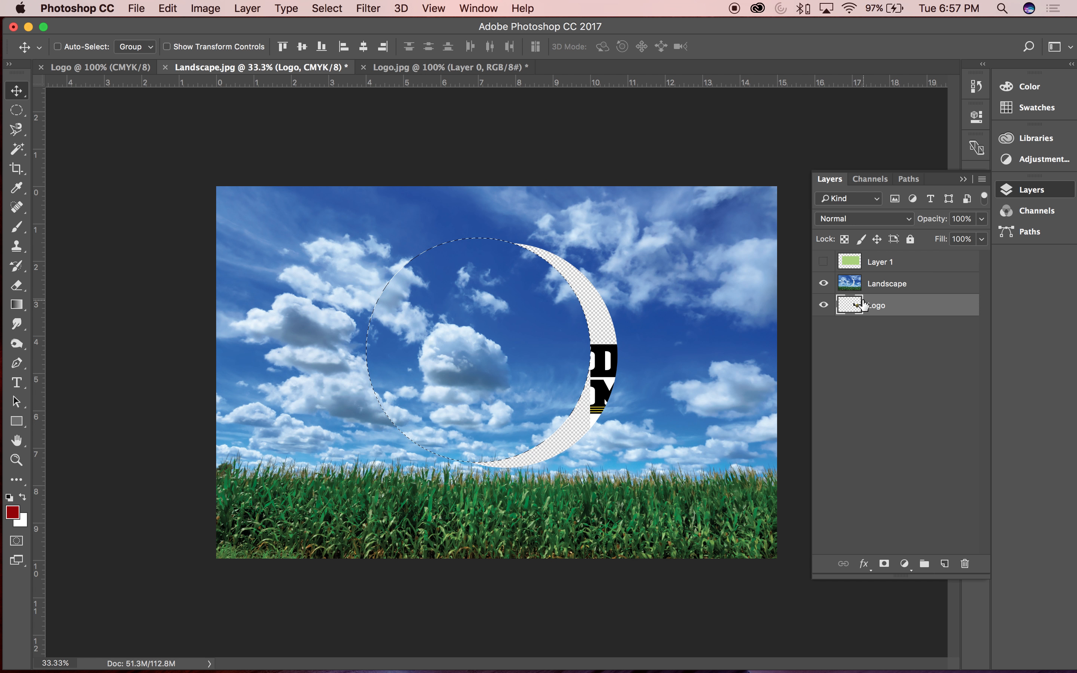
left_click(964, 565)
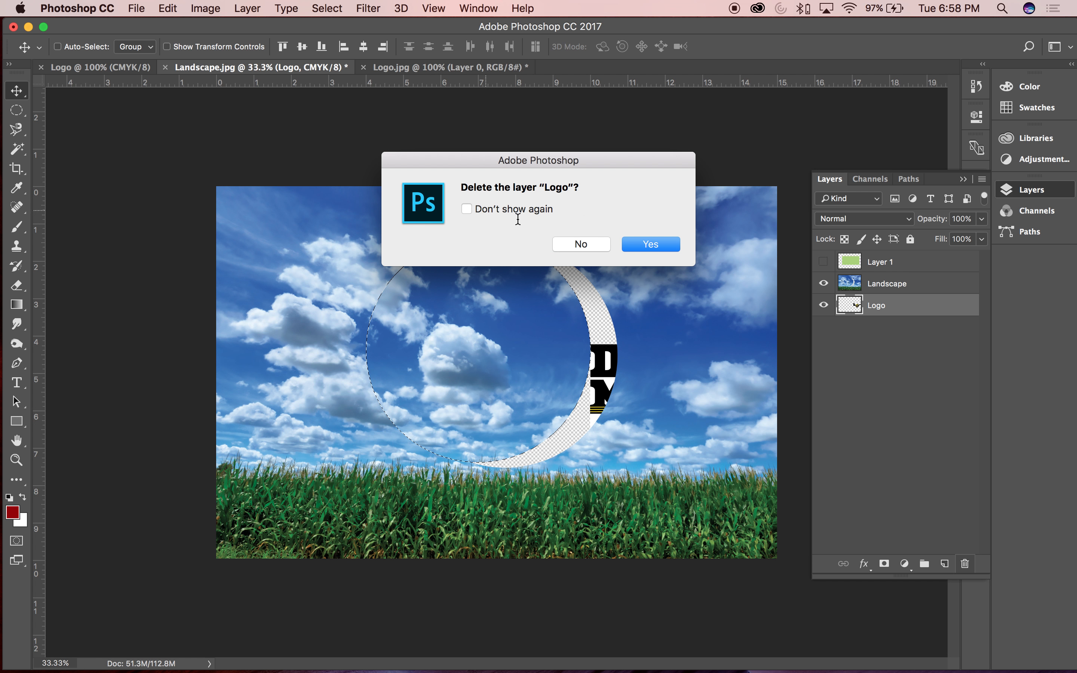
left_click(651, 247)
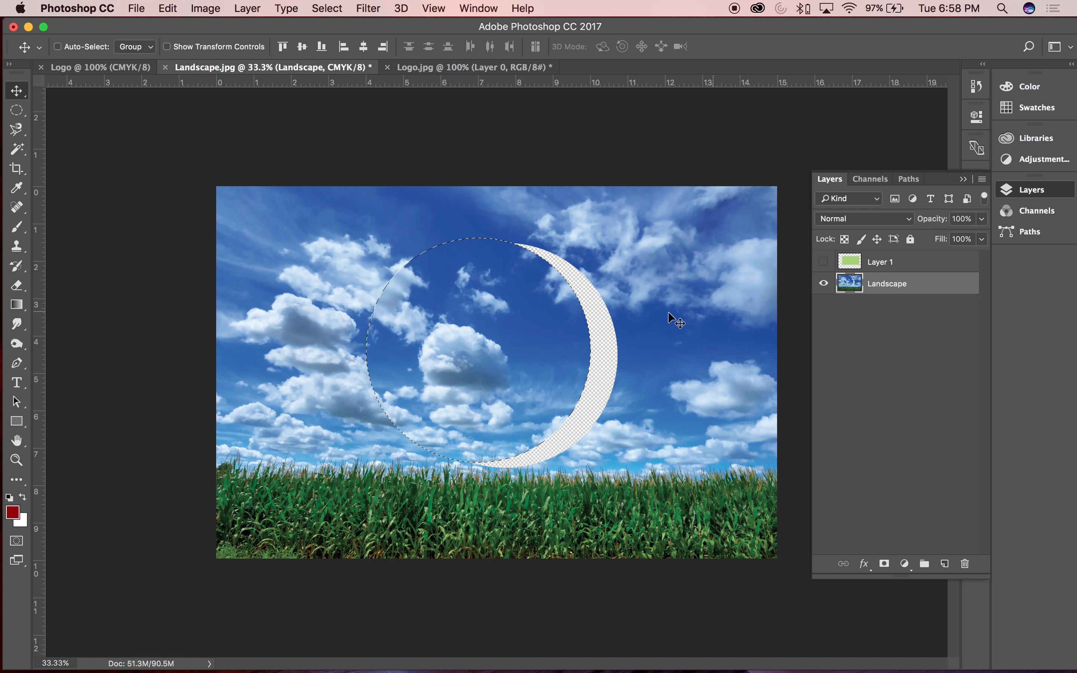
Move the selected circular piece of the Landscape layer 0.71 inches right and 0.137 inches down, back to its original place
left_click_drag(557, 315, 583, 321)
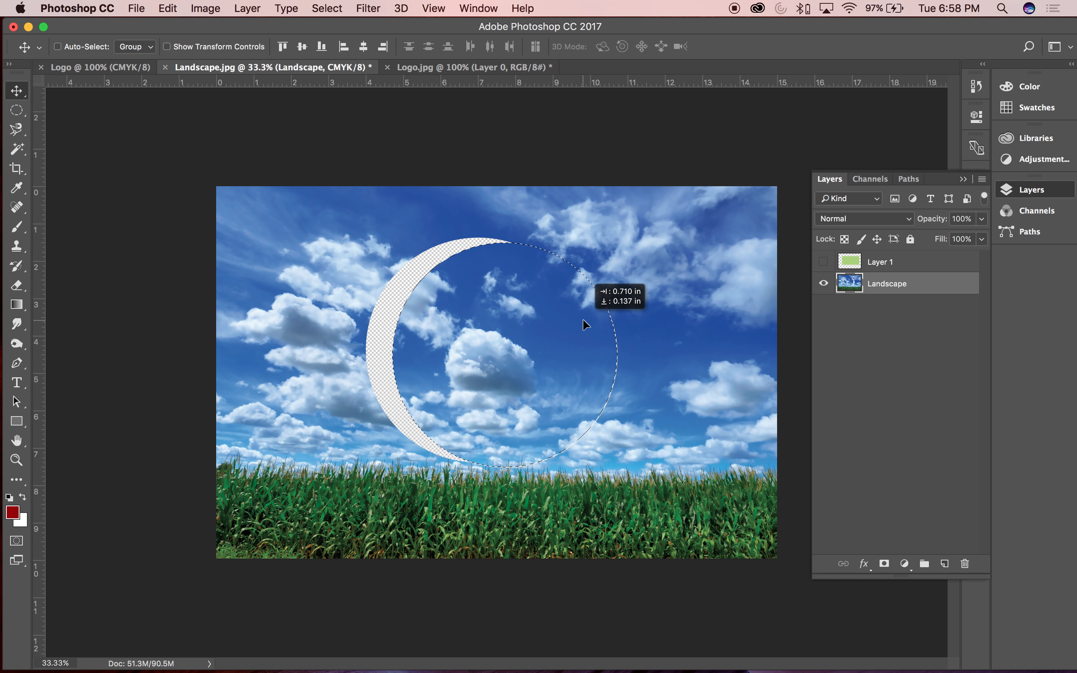
Undo the last move of the circular cutout in the sky and clear both the pixel selection and the layer selection
key("super+z")
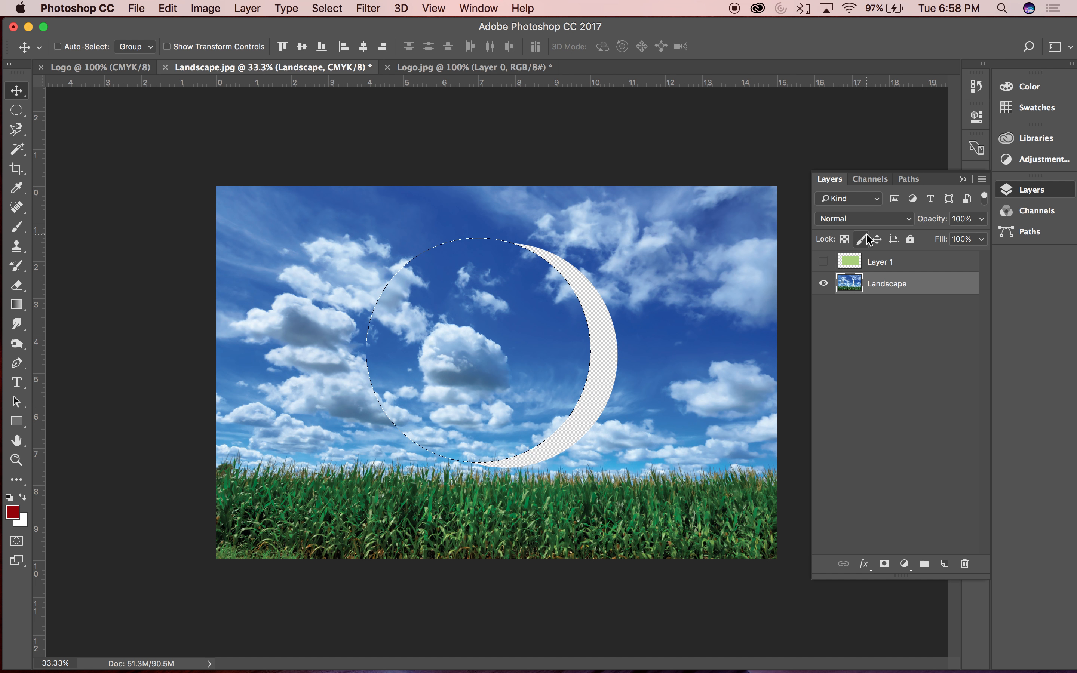
left_click(981, 87)
key("super+d")
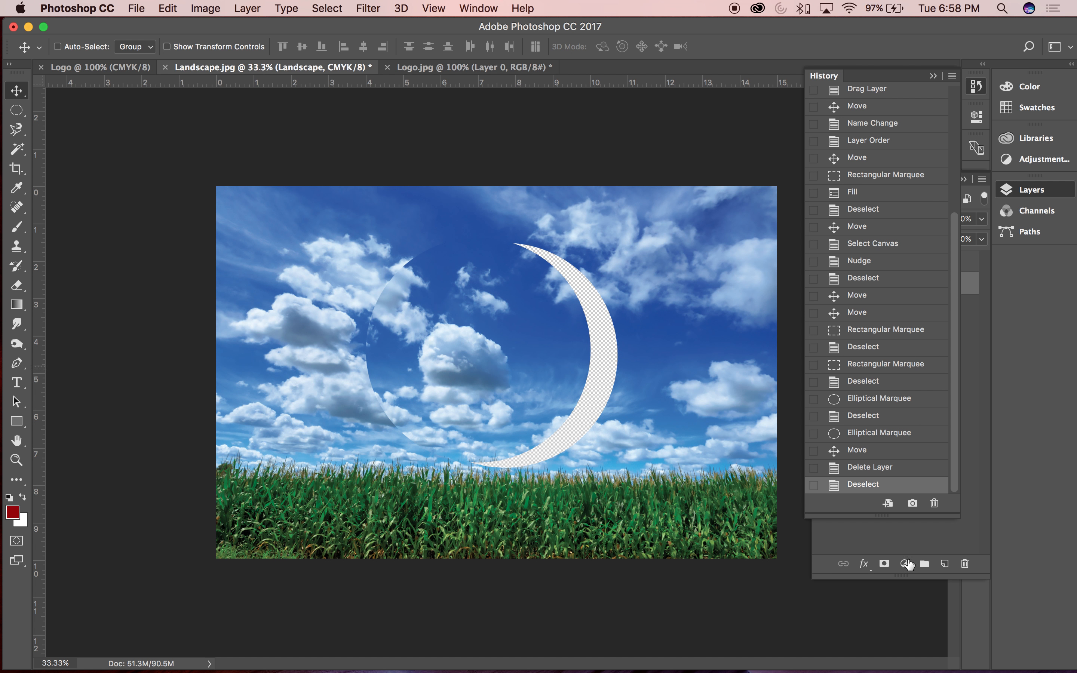
left_click(933, 76)
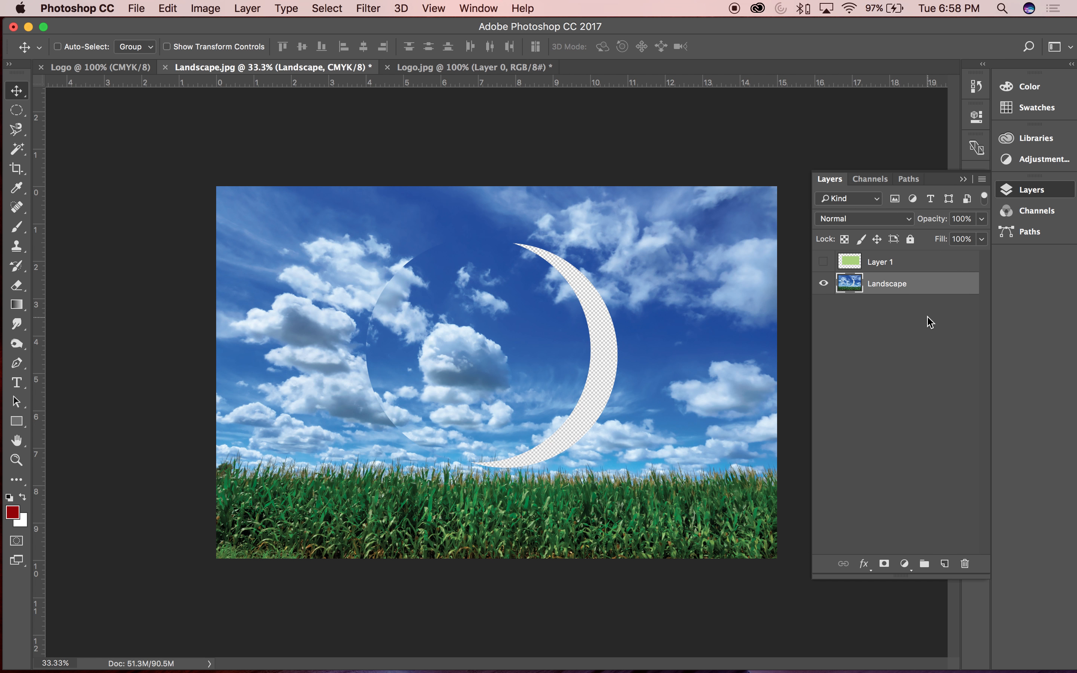
left_click(903, 337)
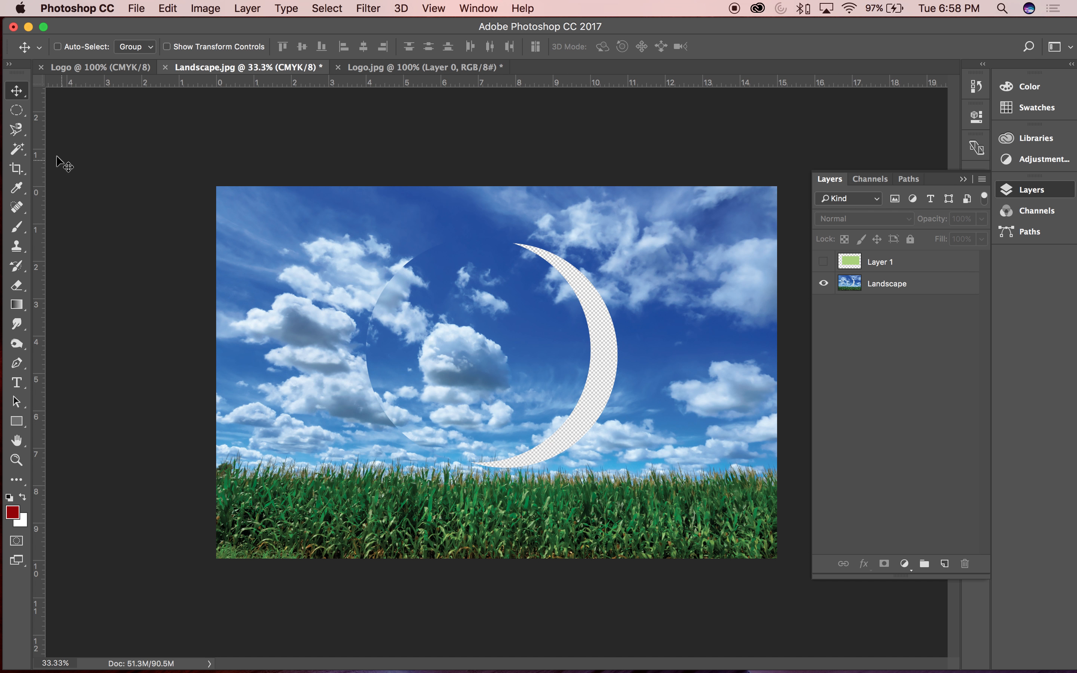
Revert the document history to the Deselect state just before the second Elliptical Marquee entry
left_click(18, 114)
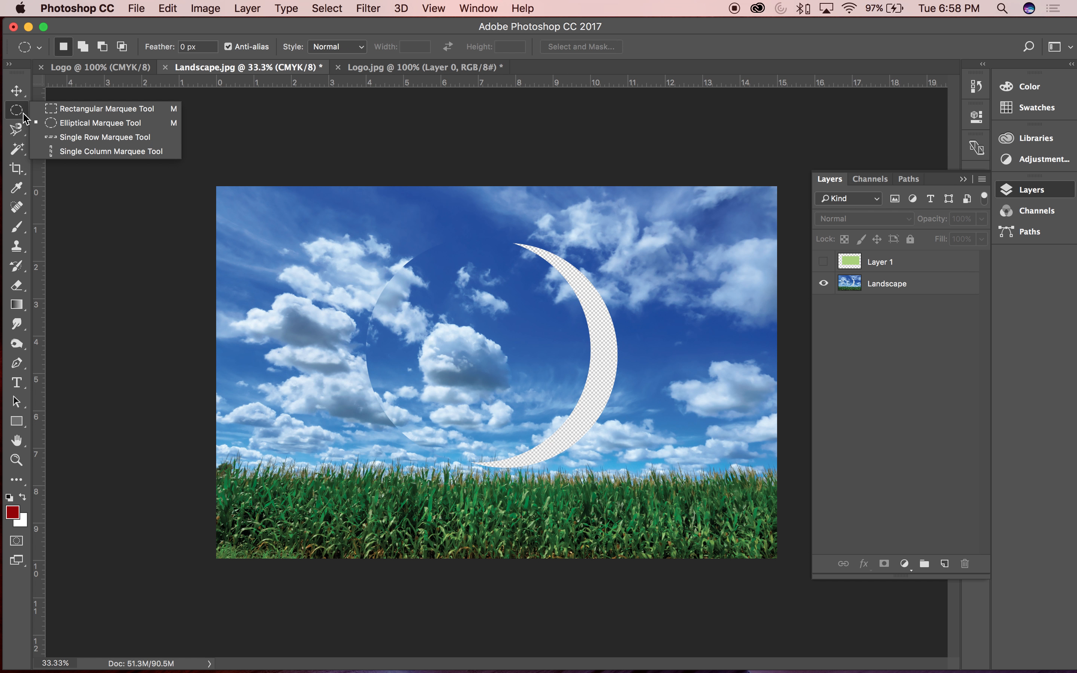
left_click(977, 85)
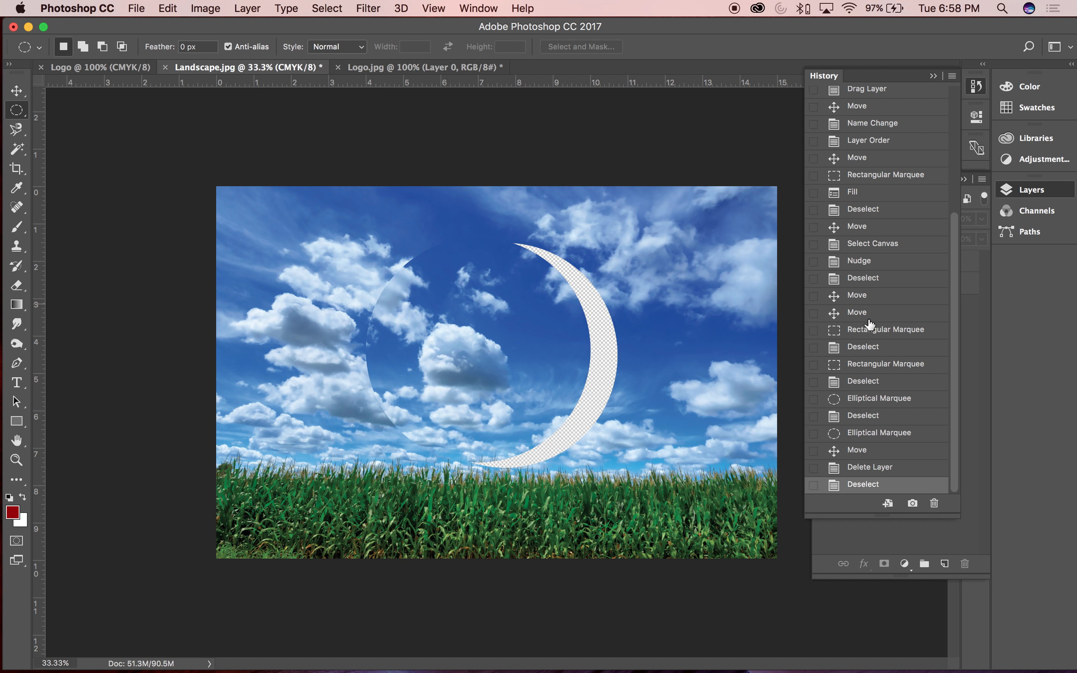
left_click(861, 468)
left_click(865, 451)
left_click(871, 434)
left_click(879, 416)
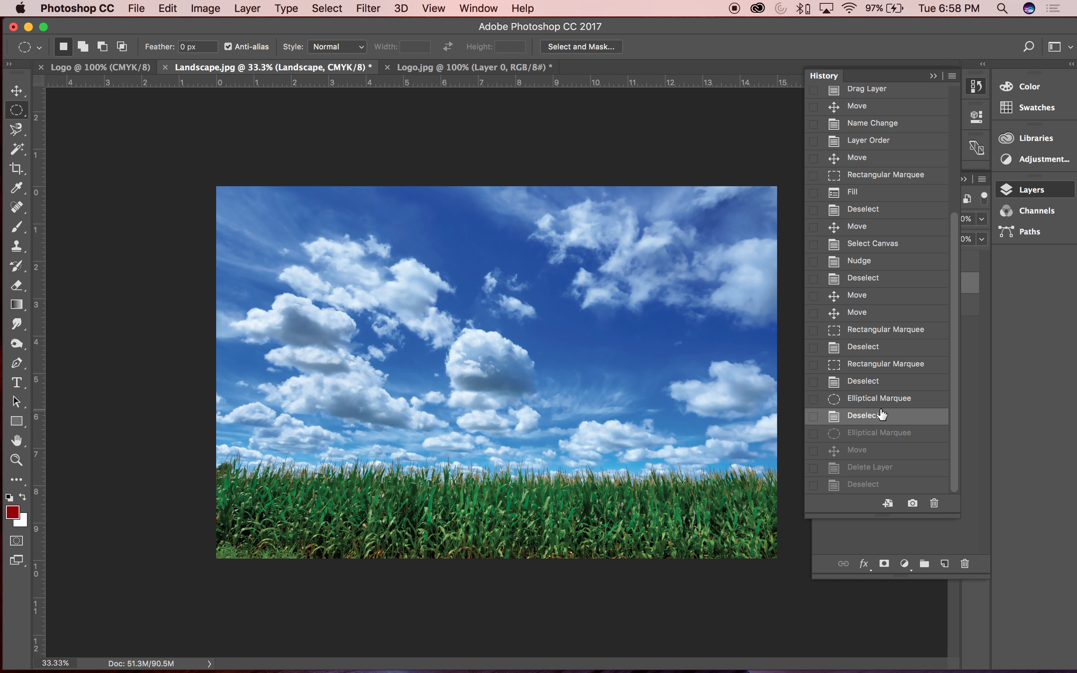
Delete the Logo layer beneath the Landscape layer
left_click(939, 532)
left_click(903, 304)
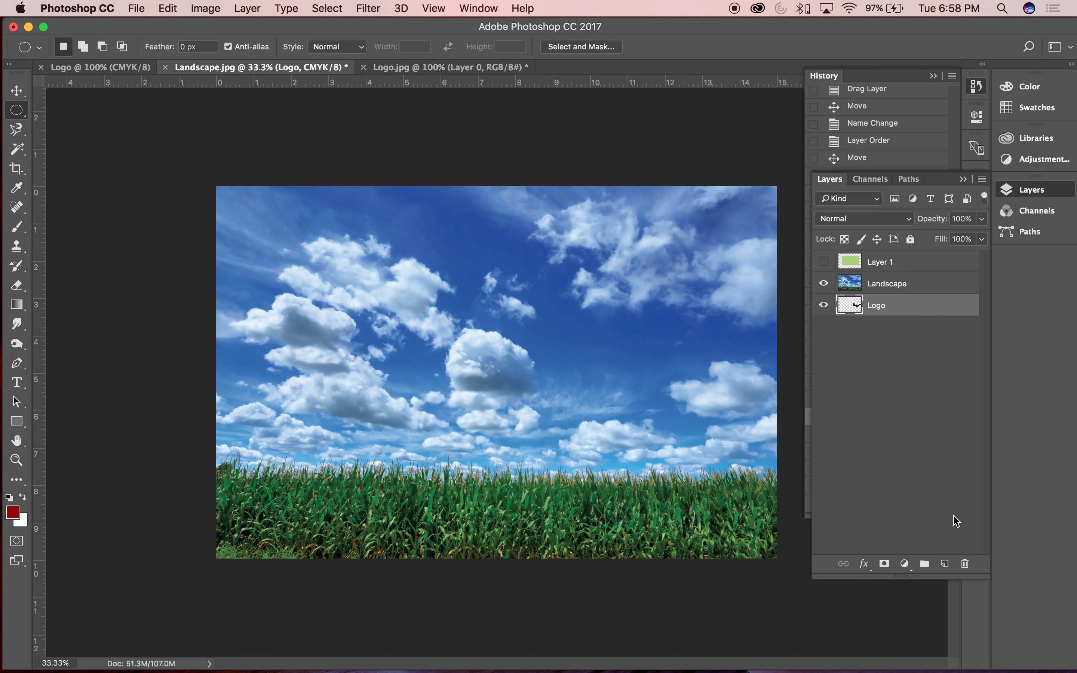
left_click(965, 564)
left_click(651, 245)
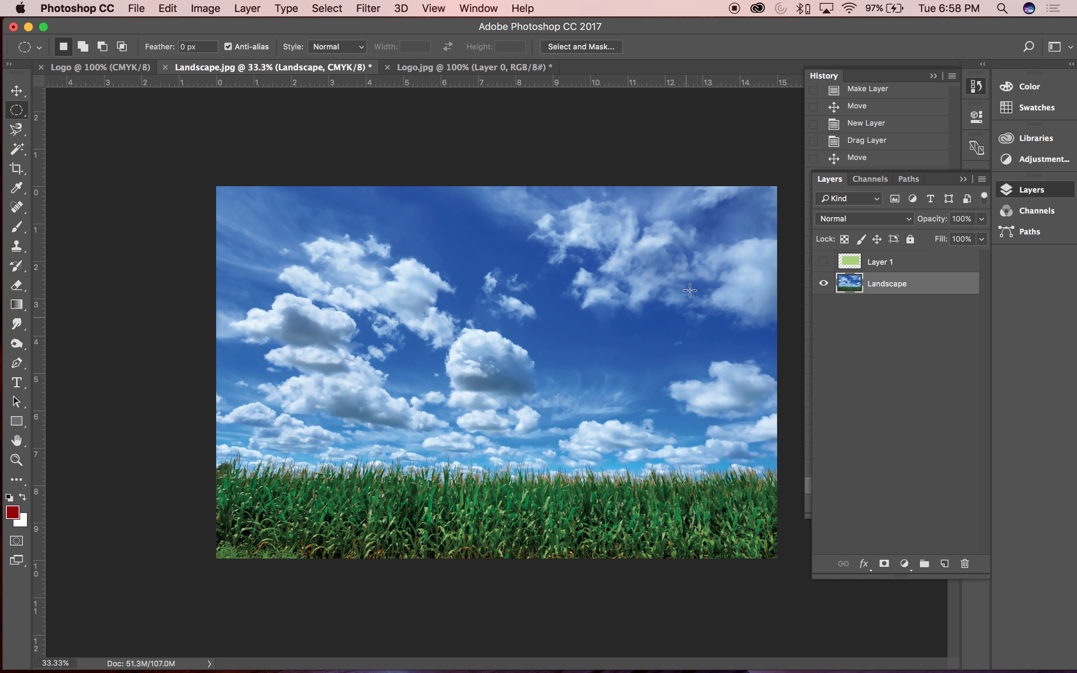
Switch the marquee selection tool to the Rectangular Marquee
left_click(17, 130)
left_click(21, 118)
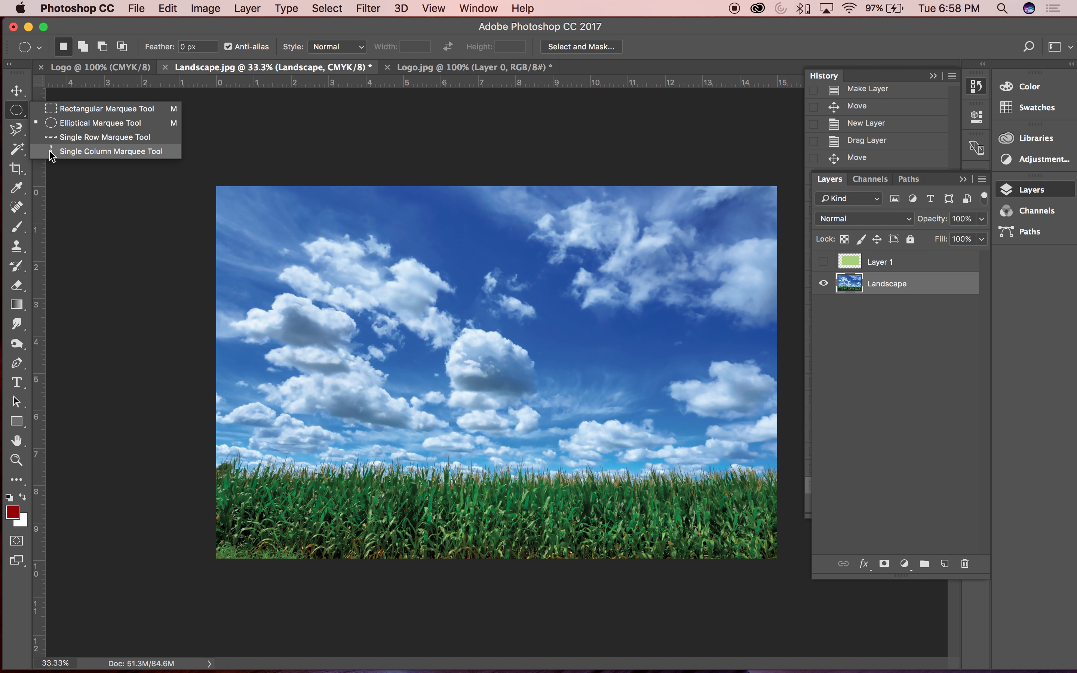
left_click(51, 151)
left_click(17, 111)
left_click(62, 109)
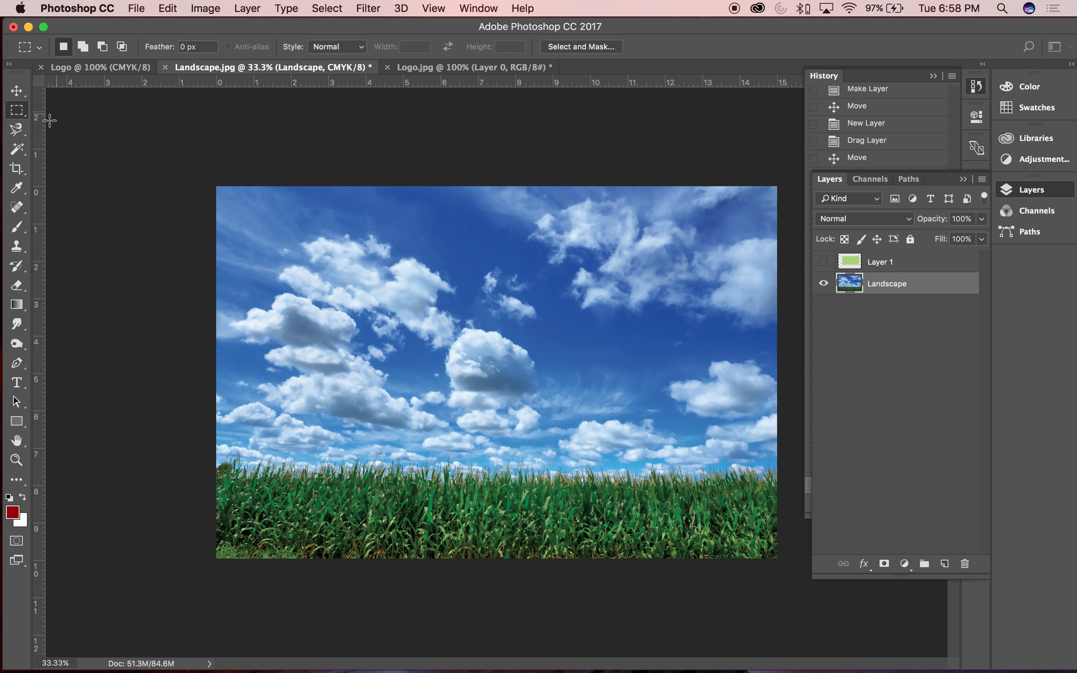
Show Layer 1 and draw a freehand Lasso selection around the upper-right corner of the green rectangle
left_click(23, 135)
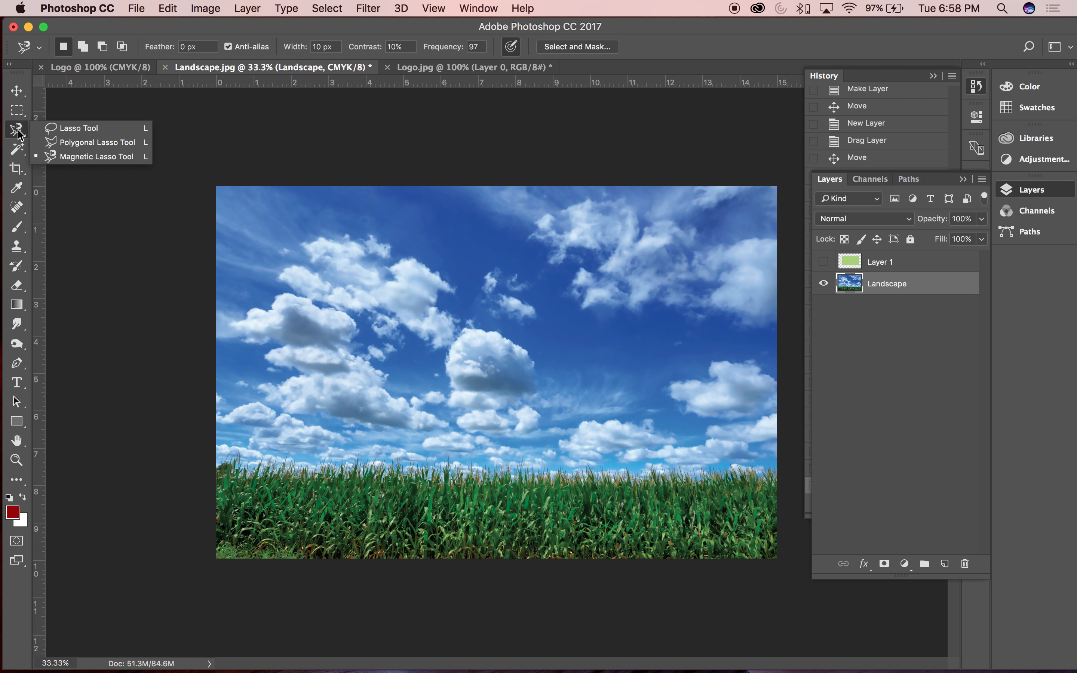
left_click(54, 131)
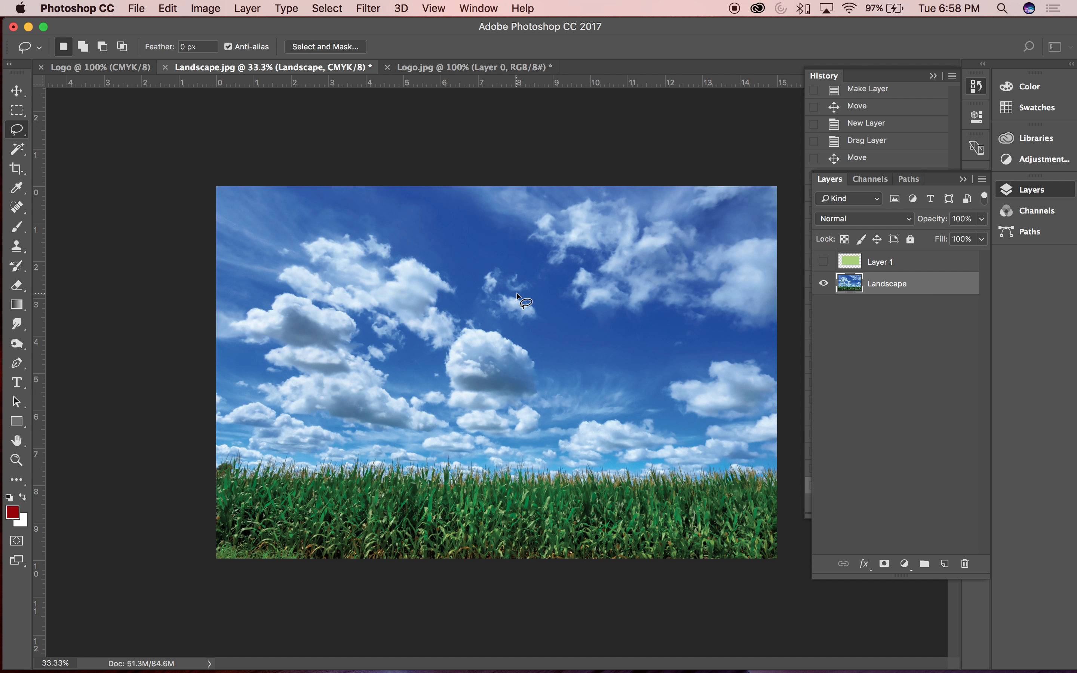
key("super+equal")
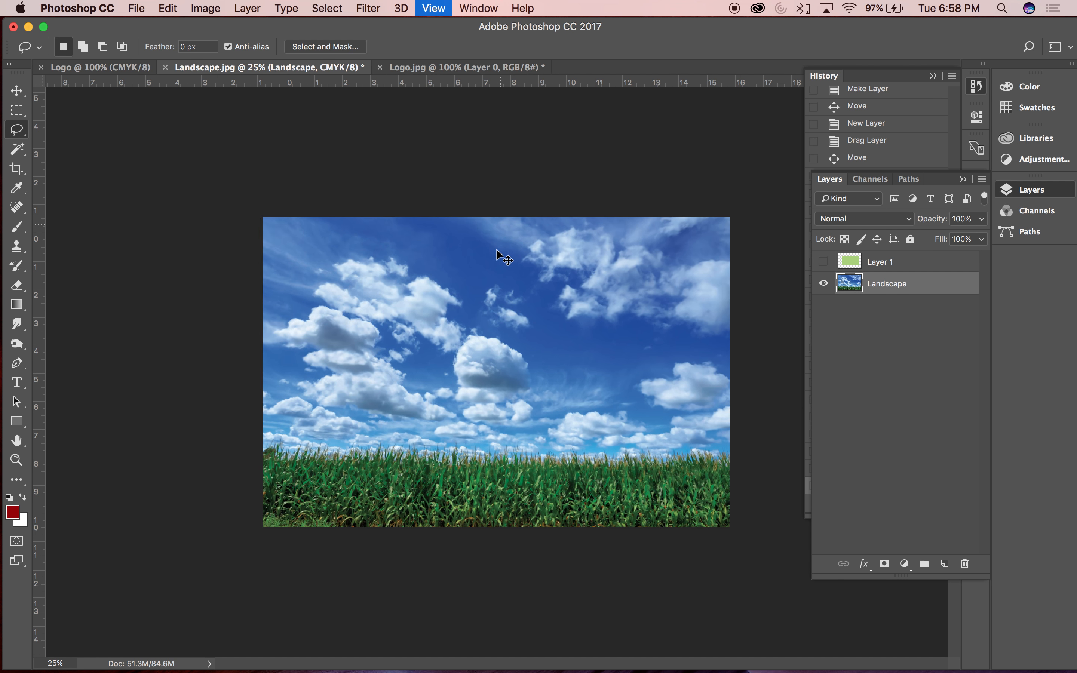
key("super+minus")
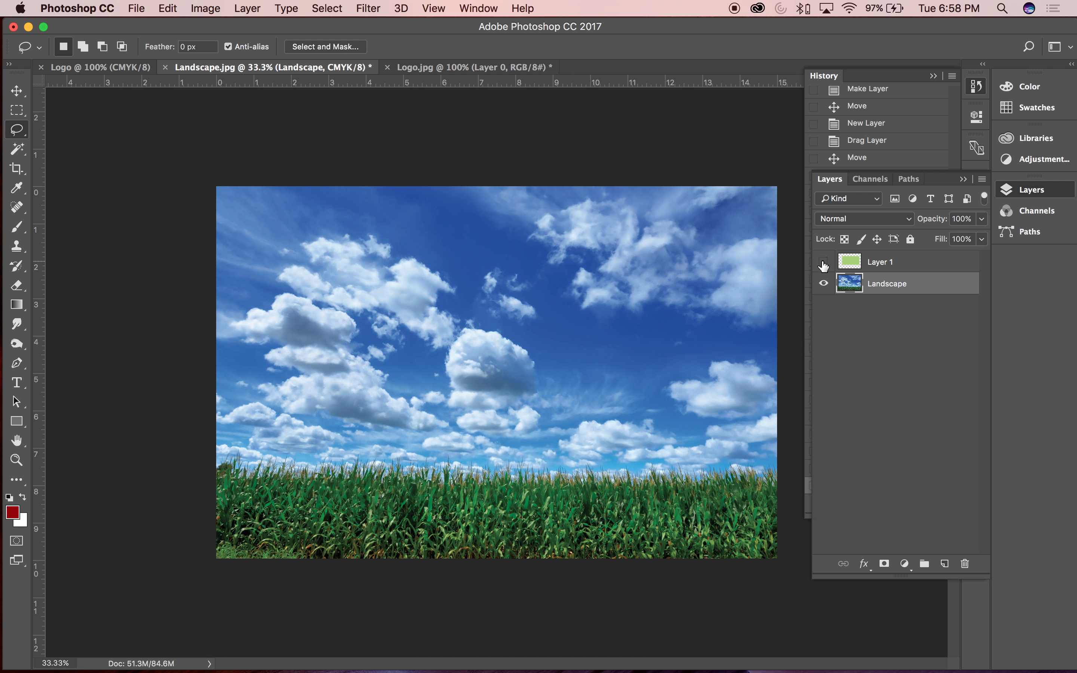
left_click(824, 263)
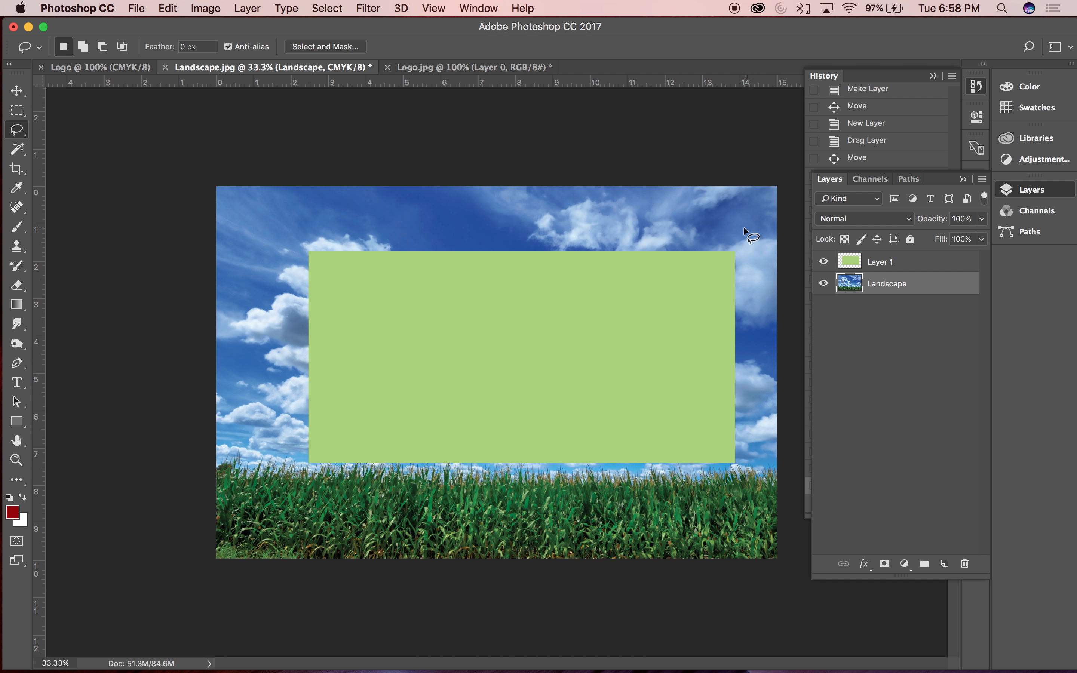
mouse_move(743, 248)
left_mouse_down()
mouse_move(603, 242)
mouse_move(579, 304)
mouse_move(743, 340)
mouse_move(750, 281)
mouse_move(711, 213)
left_mouse_up()
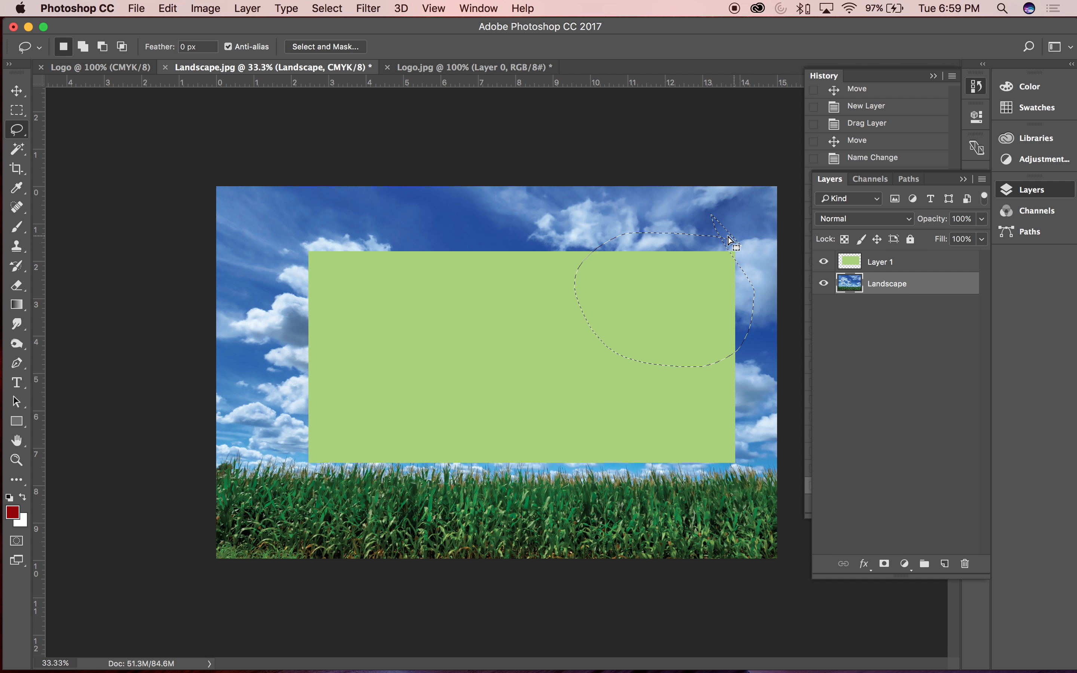
Try moving the lassoed area with the Landscape layer active, and undo the move
key("v")
mouse_move(716, 269)
left_mouse_down()
mouse_move(581, 269)
mouse_move(557, 212)
left_mouse_up()
key("super+z")
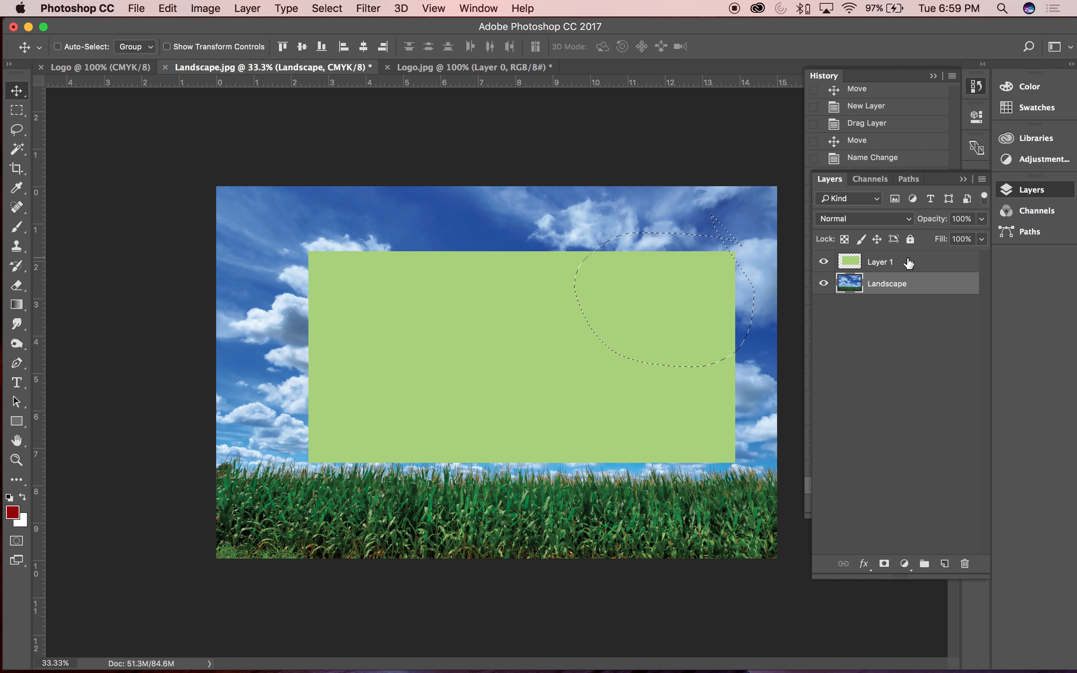
Try moving the lassoed corner of the green rectangle on Layer 1, undo the move and deselect
left_click(906, 262)
mouse_move(649, 270)
left_mouse_down()
mouse_move(558, 216)
mouse_move(615, 232)
left_mouse_up()
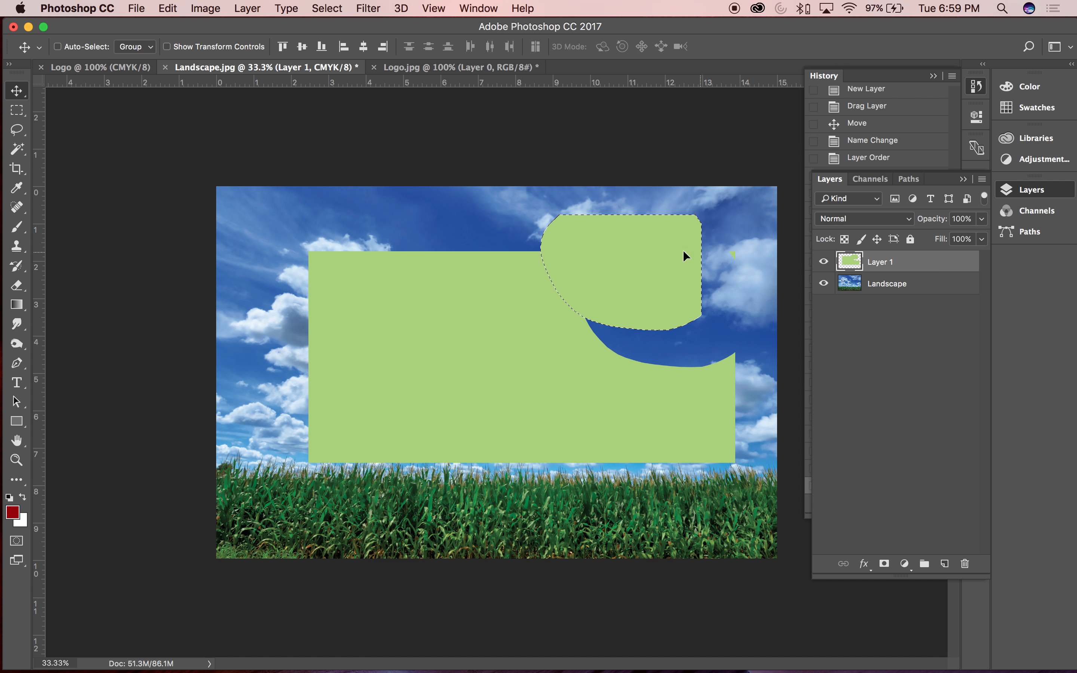
key("super+z")
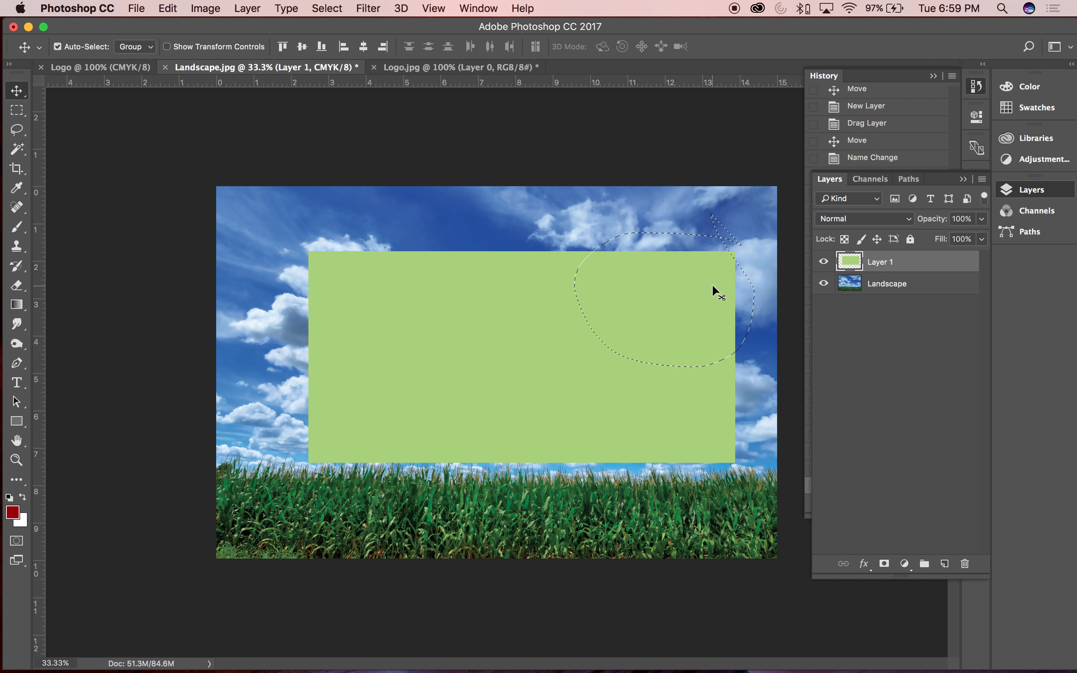
key("super+d")
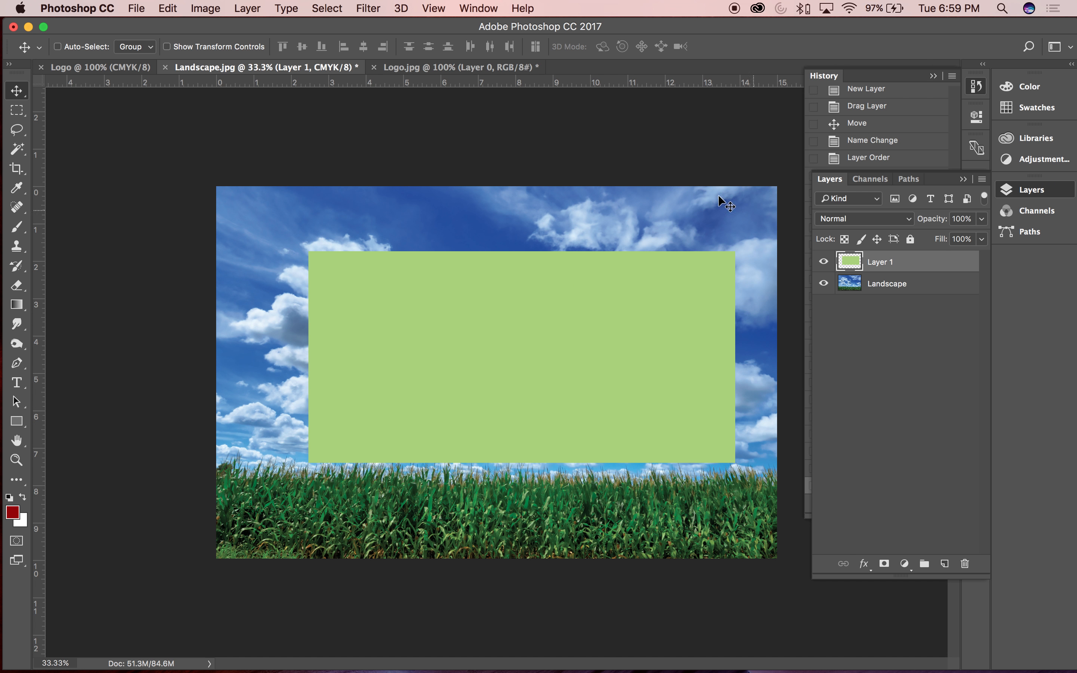
Toggle the Landscape layer's visibility to examine the green rectangle against the transparent areas of Layer 1
left_click(17, 130)
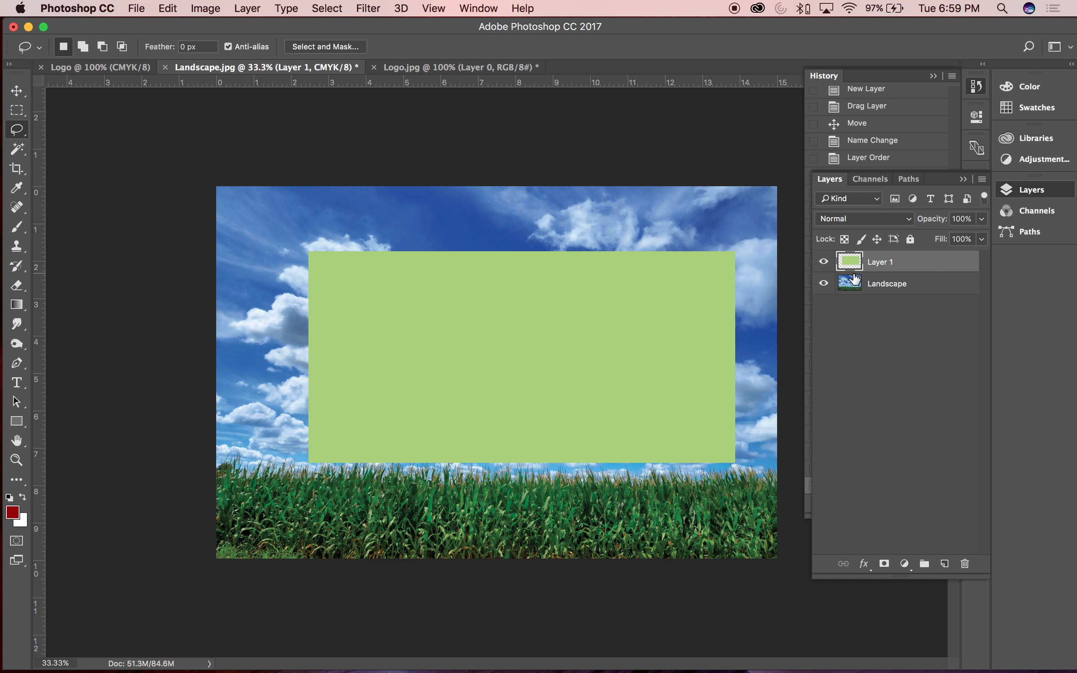
left_click(824, 285)
left_click(824, 285)
left_click(824, 285)
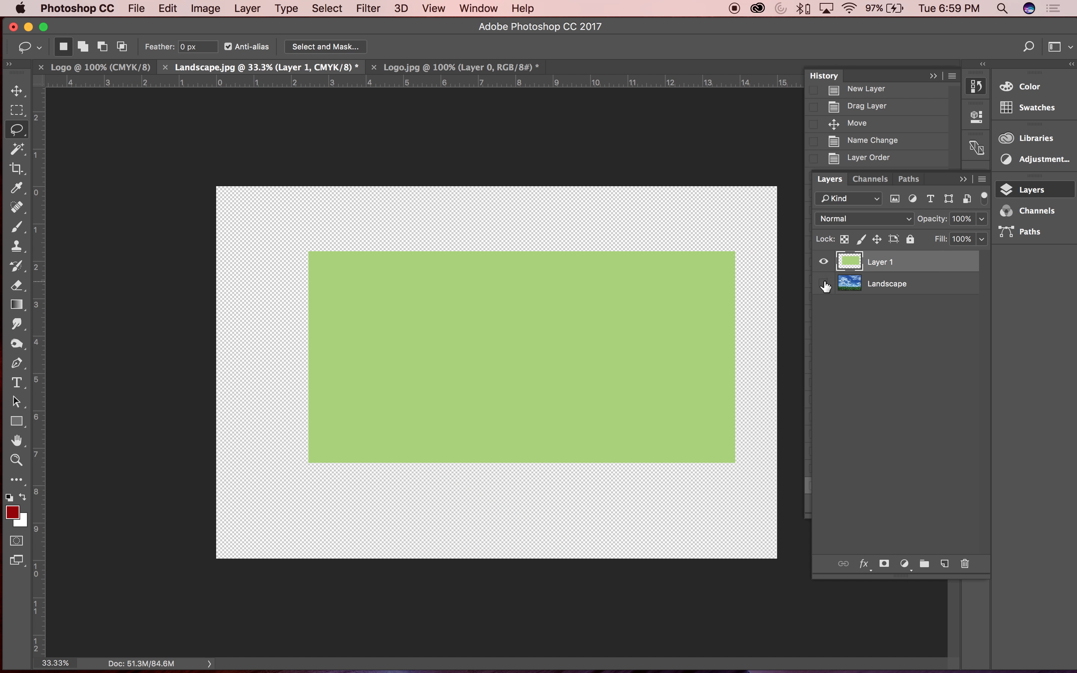
left_click(824, 284)
left_click(824, 285)
left_click(824, 285)
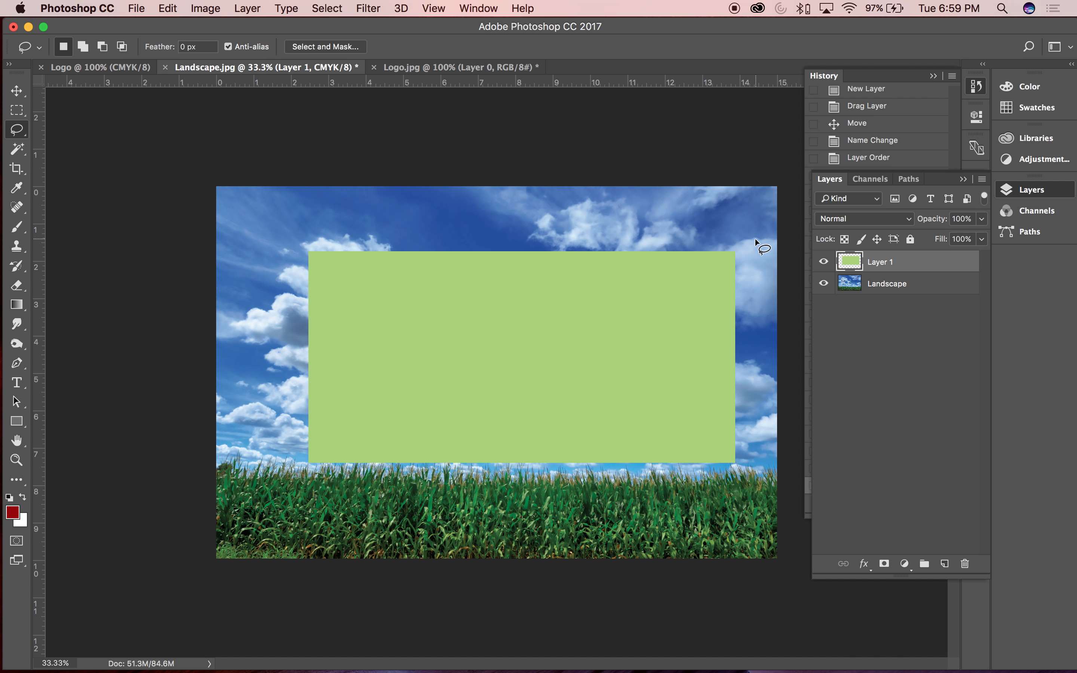
Lasso loosely around the whole green rectangle on Layer 1 and move it up and to the left
mouse_move(759, 246)
left_mouse_down()
mouse_move(657, 221)
mouse_move(249, 194)
mouse_move(91, 268)
mouse_move(372, 655)
mouse_move(888, 565)
mouse_move(823, 218)
left_mouse_up()
left_click_drag(669, 227, 667, 229)
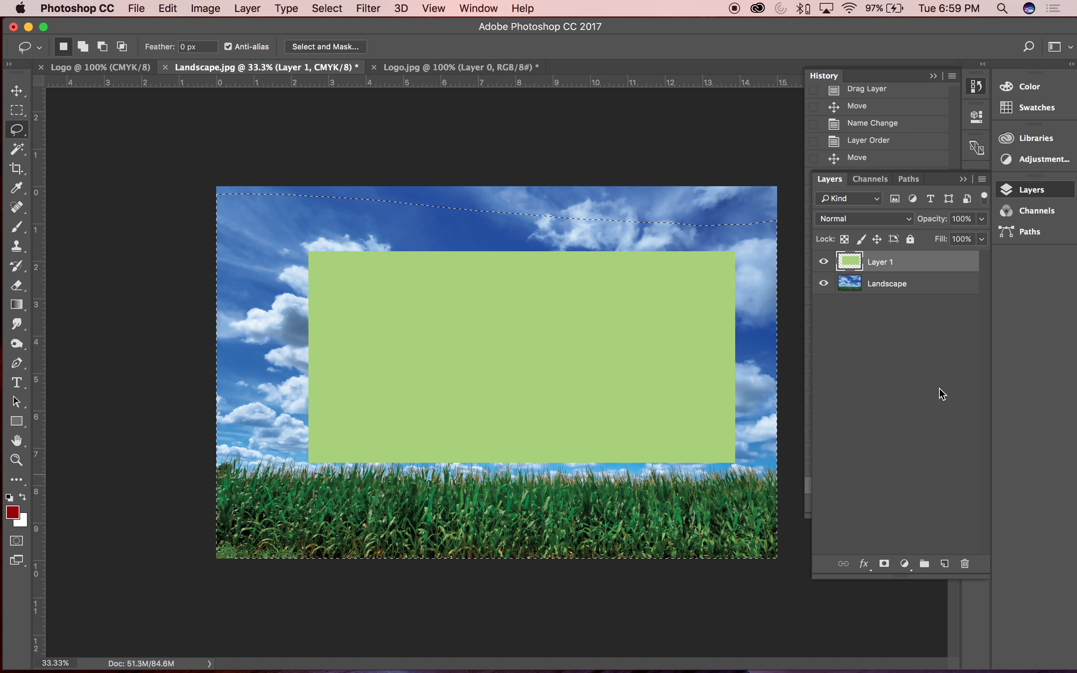
left_click(18, 92)
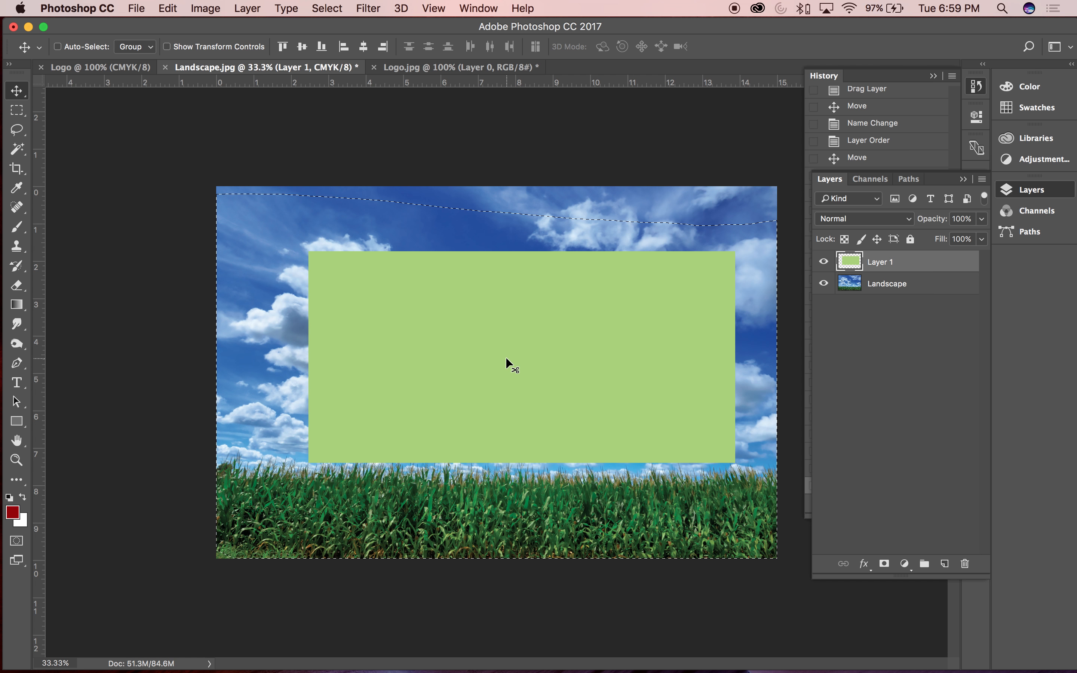
mouse_move(602, 353)
left_mouse_down()
mouse_move(554, 334)
mouse_move(568, 340)
left_mouse_up()
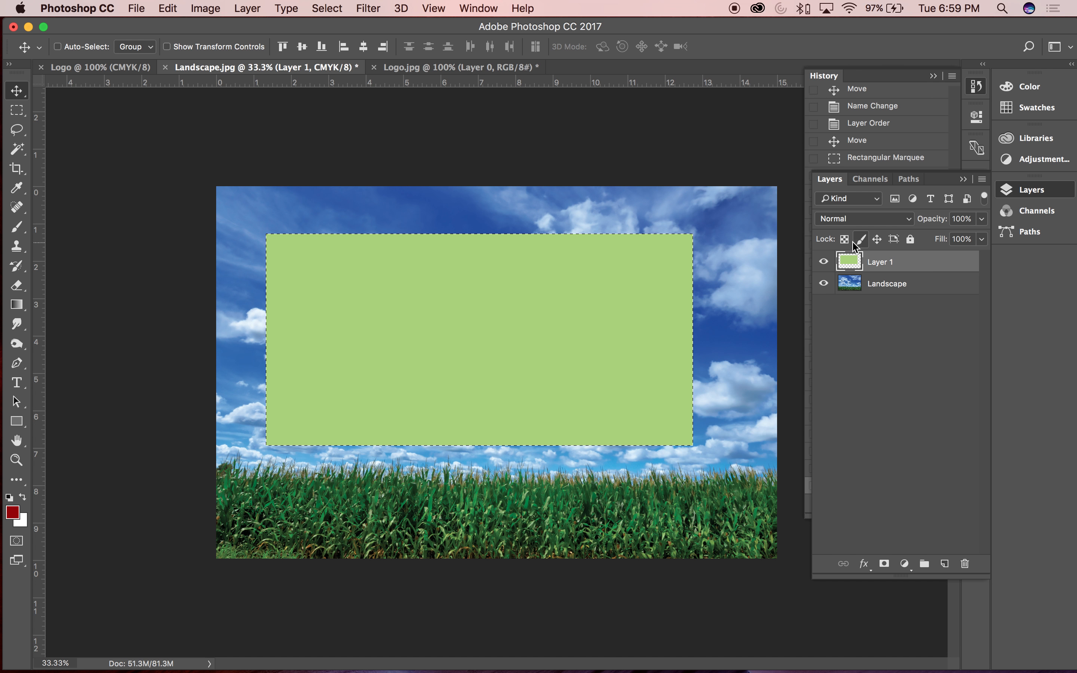
Hide the Landscape layer, shift the selected green rectangle slightly down and to the right, and deselect
left_click(824, 283)
left_click_drag(623, 260, 622, 305)
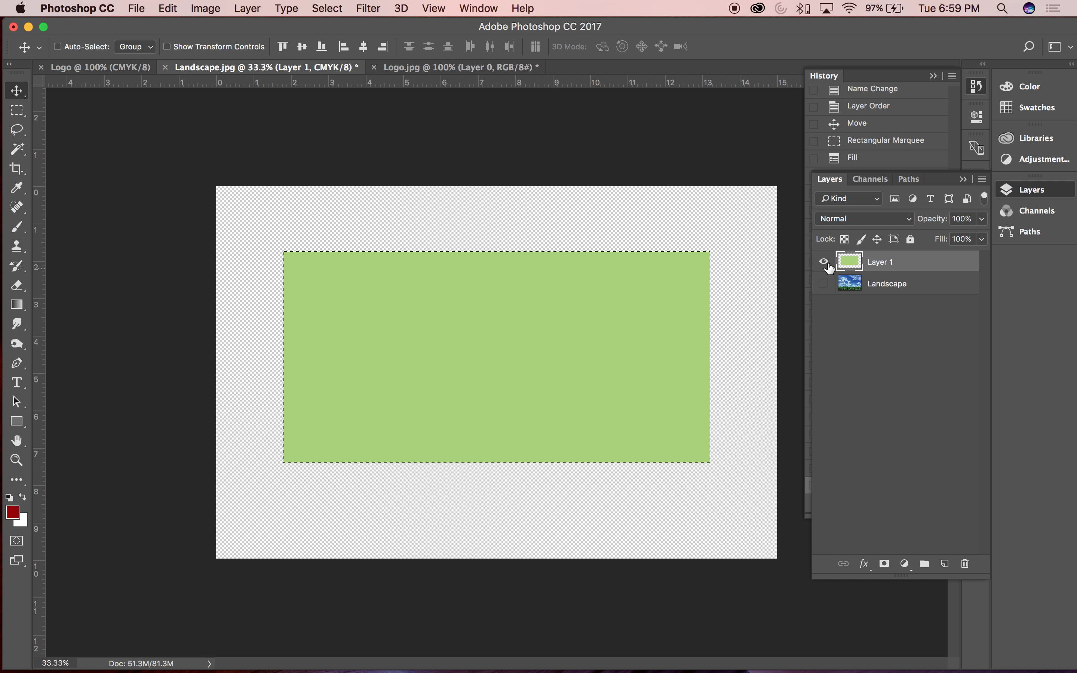
key("super+d")
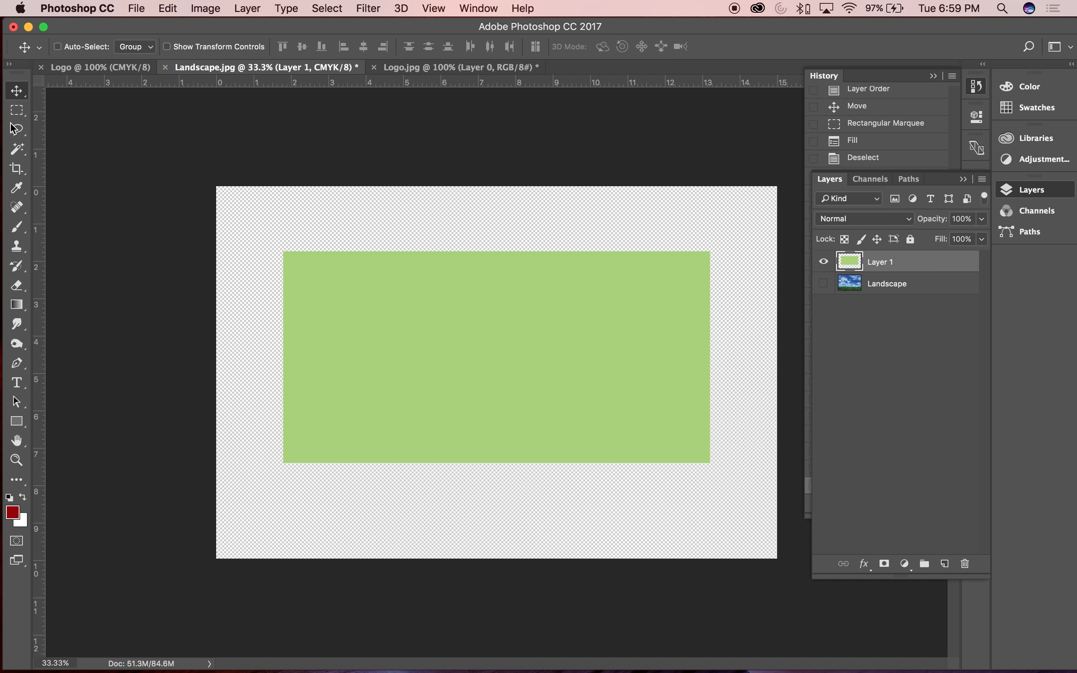
Lasso around the green rectangle, leaving a small notch near its lower-right corner outside the selection
left_click(14, 129)
mouse_move(742, 234)
left_mouse_down()
mouse_move(266, 218)
mouse_move(215, 593)
mouse_move(561, 631)
mouse_move(685, 498)
mouse_move(700, 457)
mouse_move(706, 478)
mouse_move(734, 472)
mouse_move(781, 297)
mouse_move(696, 219)
mouse_move(406, 215)
left_mouse_up()
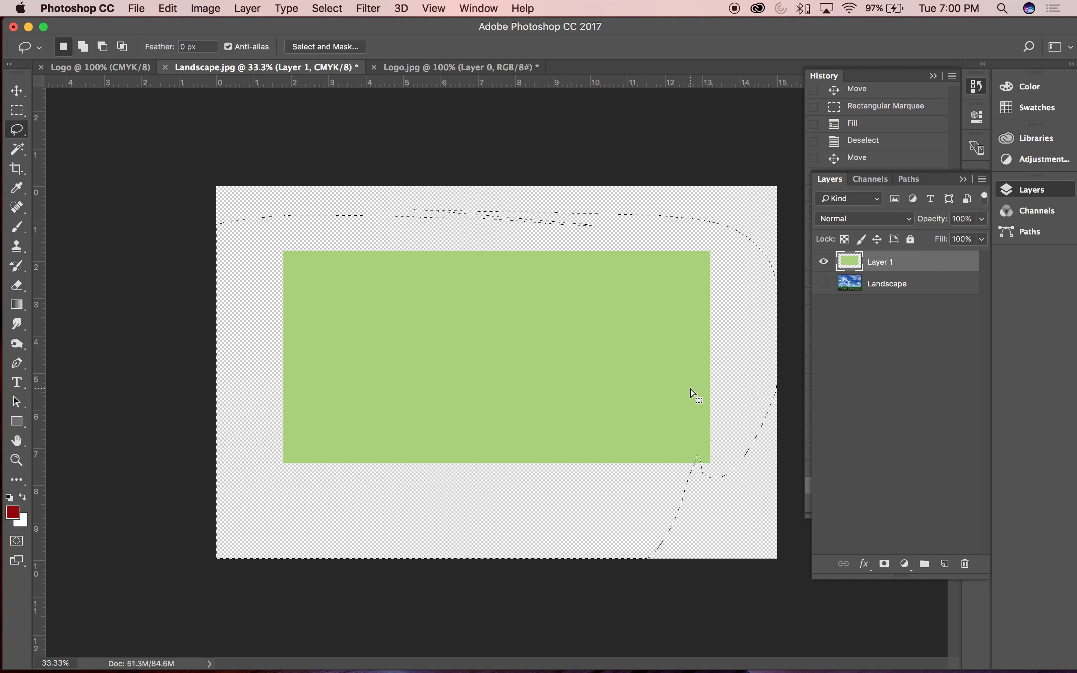
Try moving the lassoed part of the green rectangle up and to the left, and undo the move
left_click(17, 92)
left_click_drag(675, 324, 641, 313)
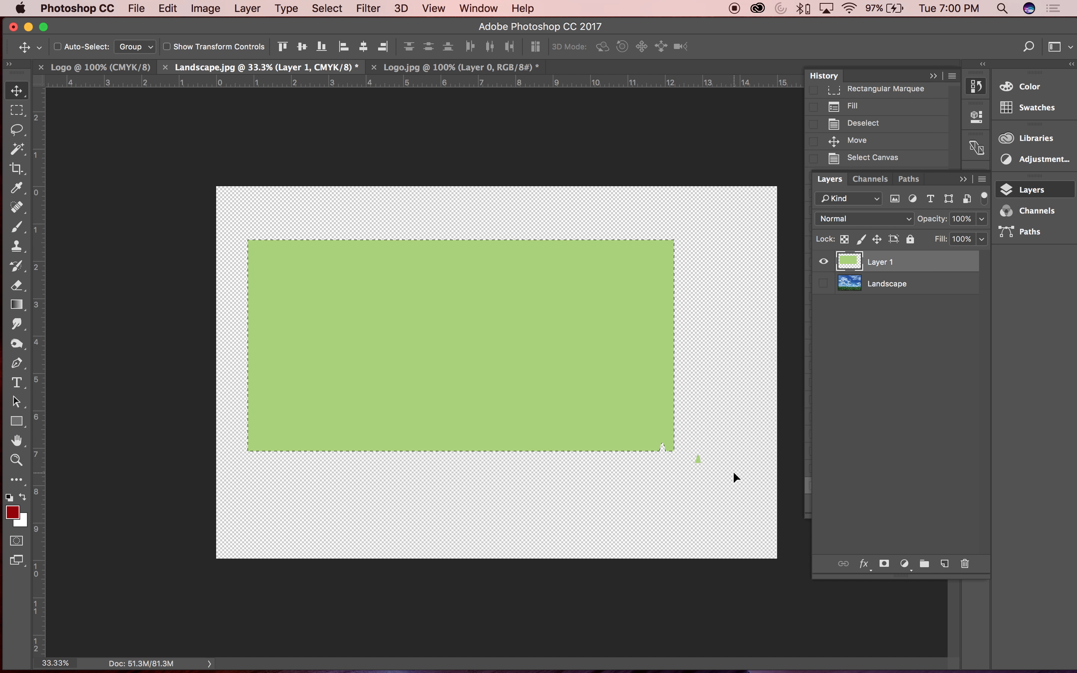
key("super+z")
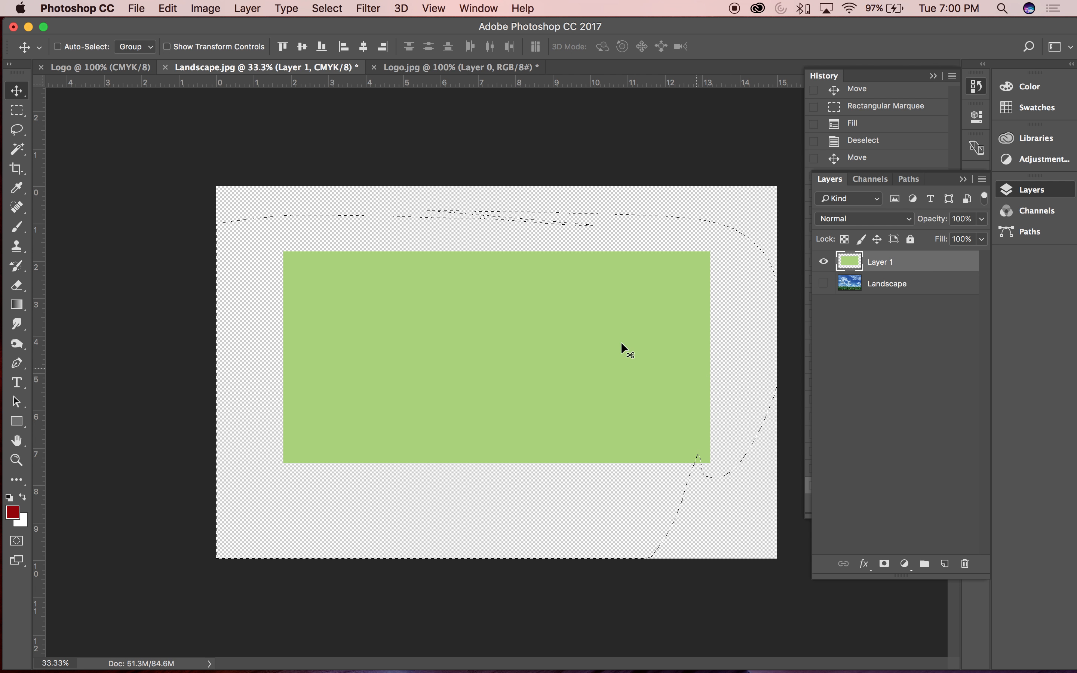
Extend the selection with the Lasso tool so it includes the notch at the green rectangle's lower-right corner
left_click(17, 129)
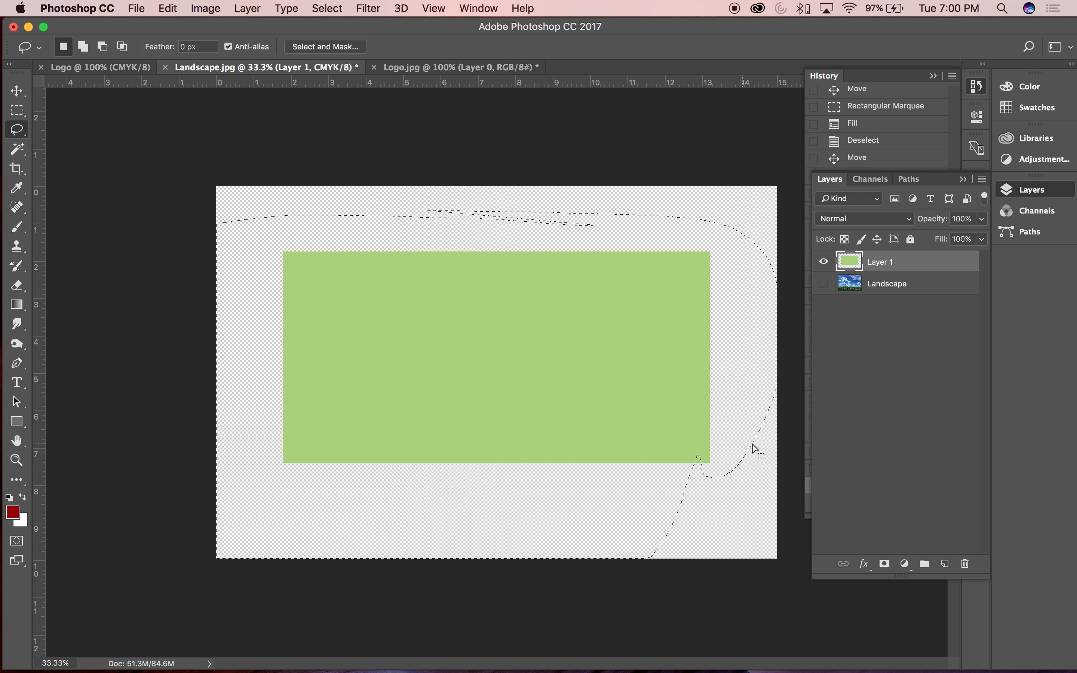
key("super+equal")
key("super+equal")
left_click_drag(714, 383, 398, 193)
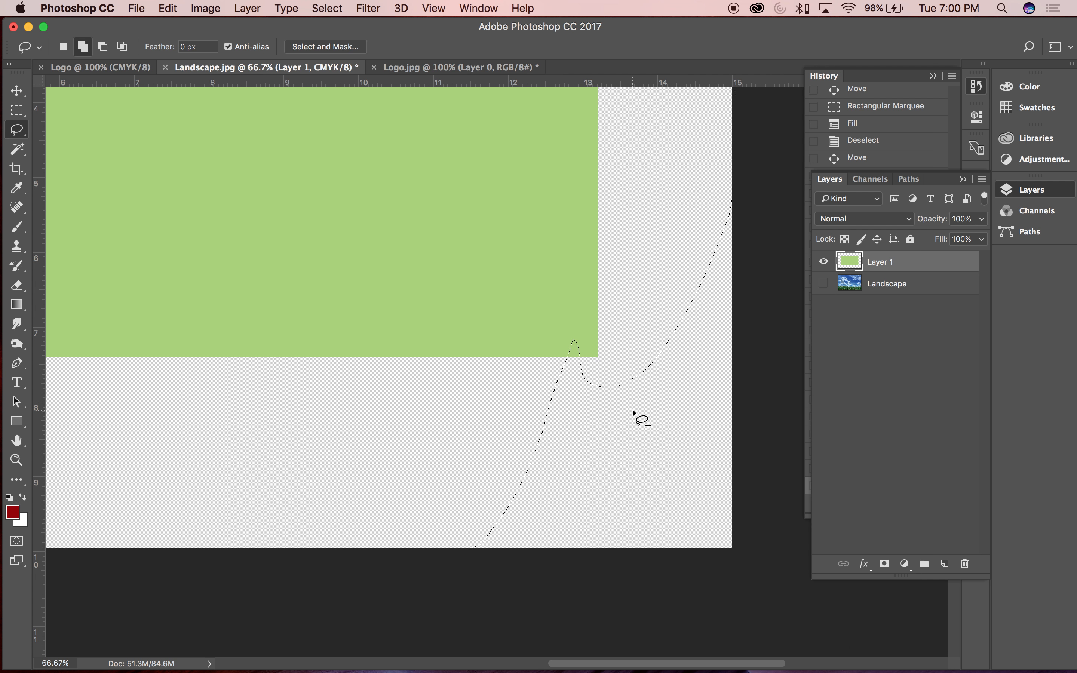
key("shift")
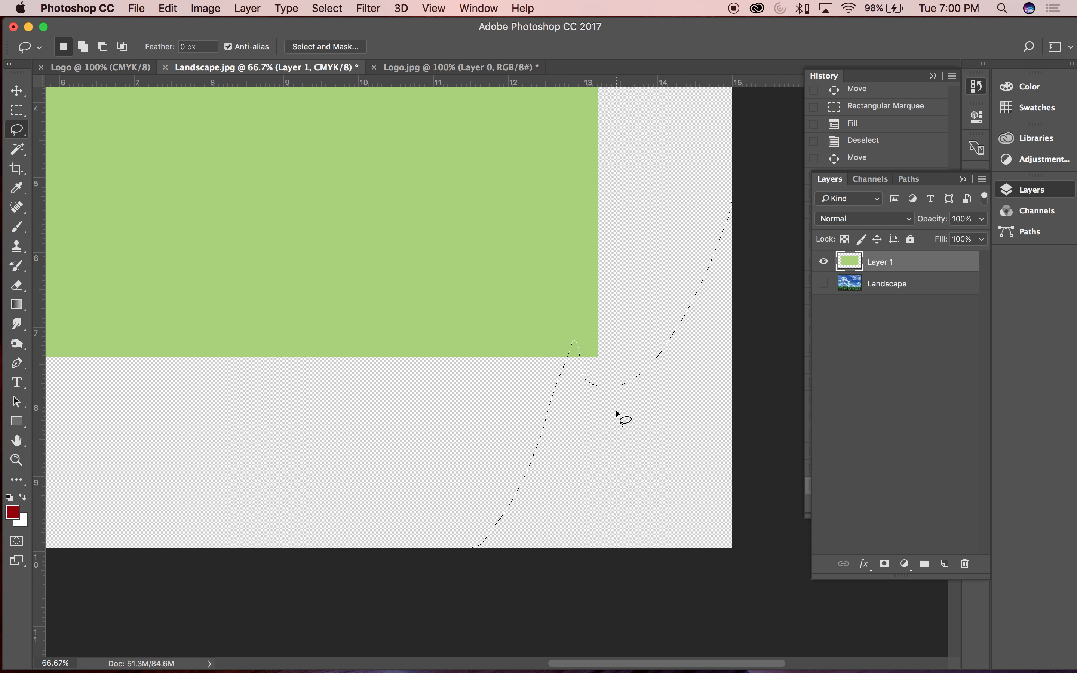
mouse_move(614, 408)
left_mouse_down()
mouse_move(620, 313)
mouse_move(752, 481)
mouse_move(560, 271)
mouse_move(515, 288)
left_mouse_up()
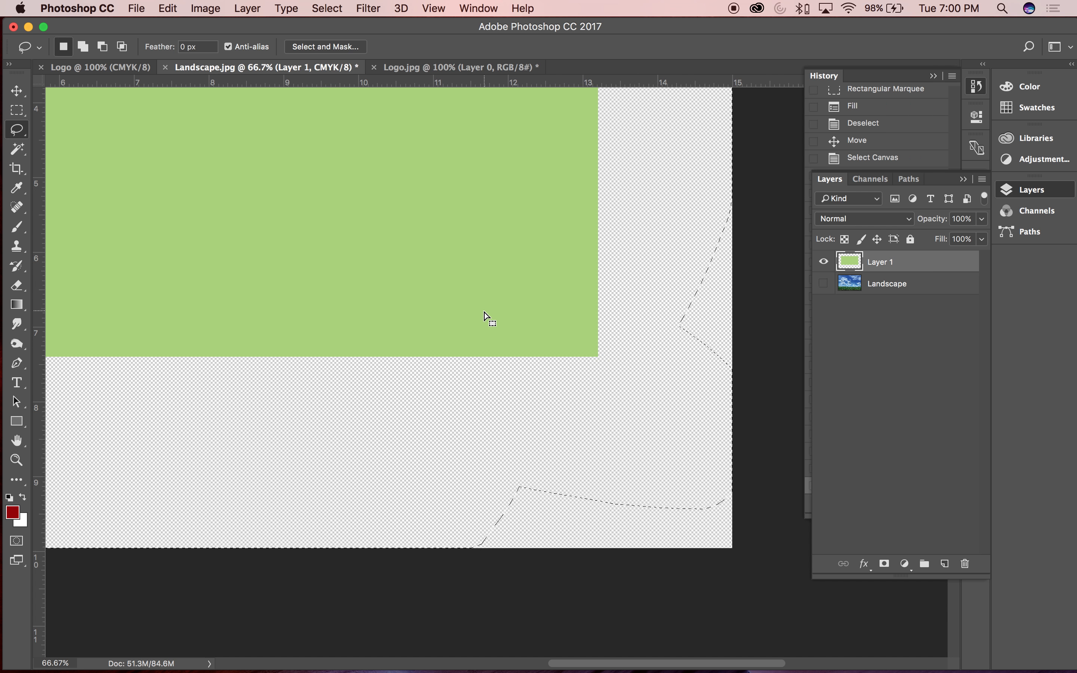
Try moving the fully selected green rectangle down and slightly left, then undo the move and deselect
key("v")
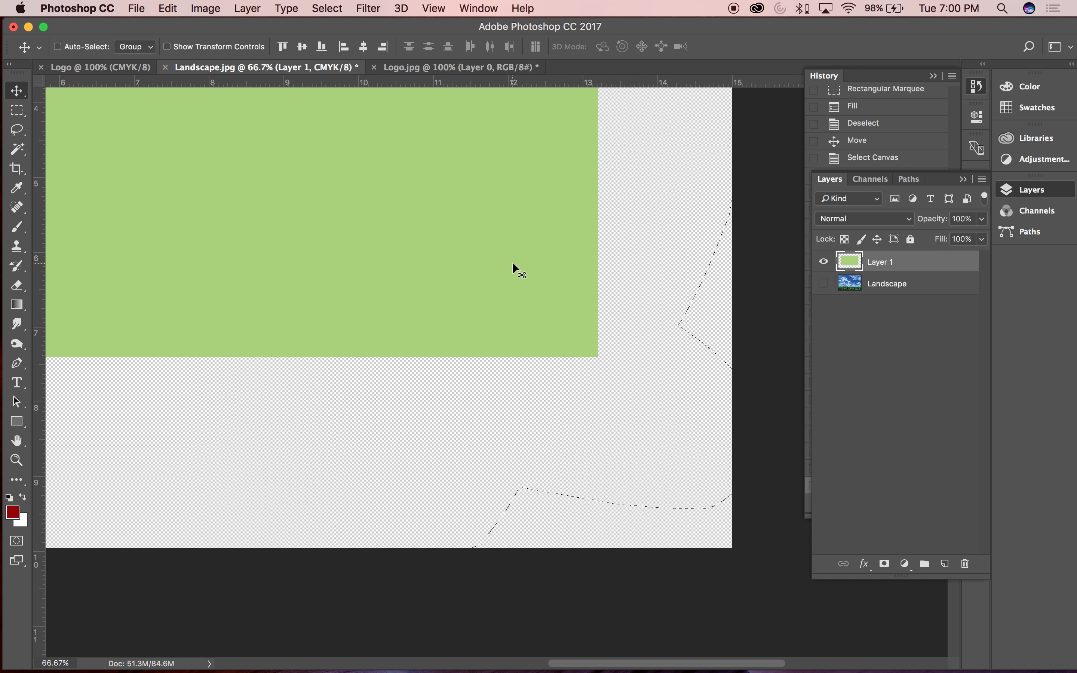
left_click_drag(469, 226, 452, 282)
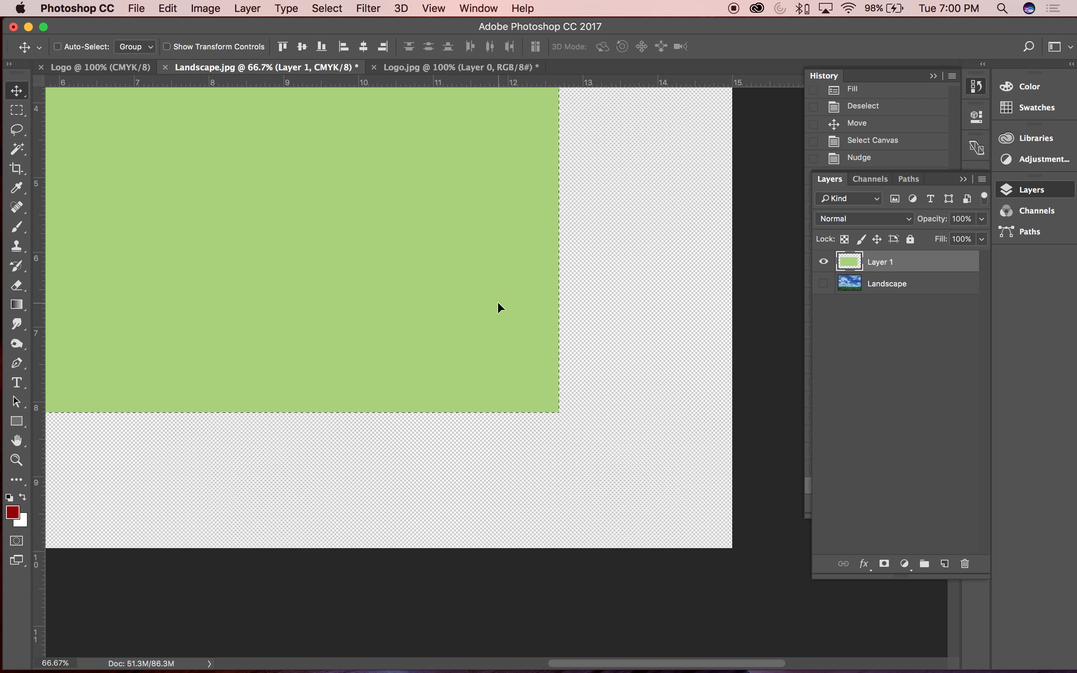
key("super+z")
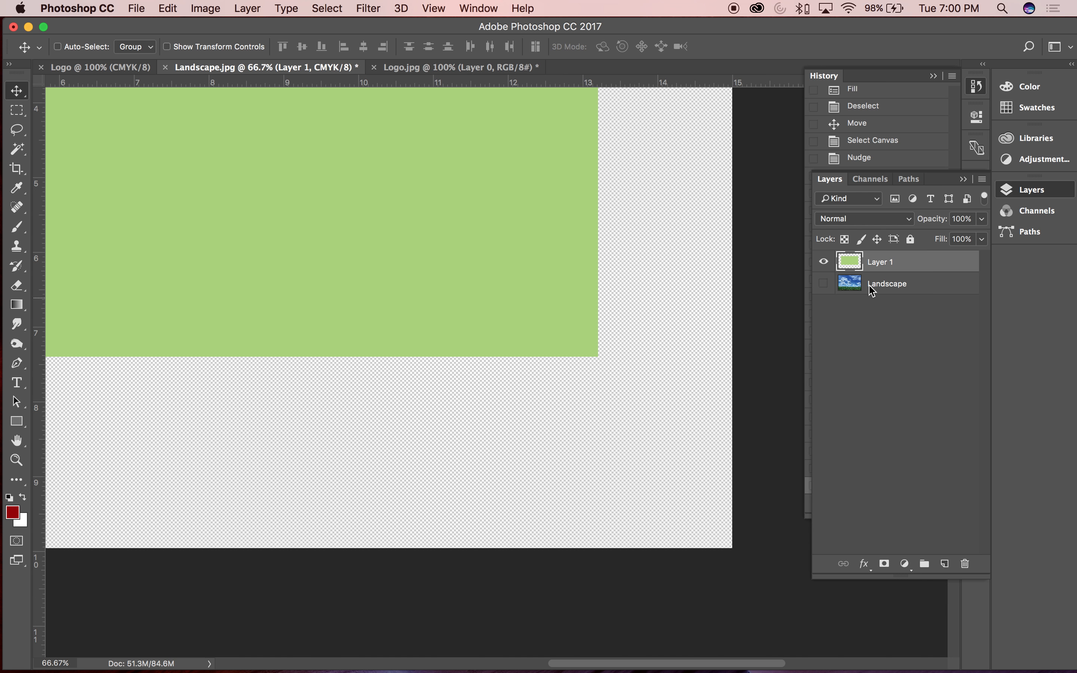
Add a new empty layer above Layer 1 and leave both Layer 1 and Landscape hidden
left_click(944, 566)
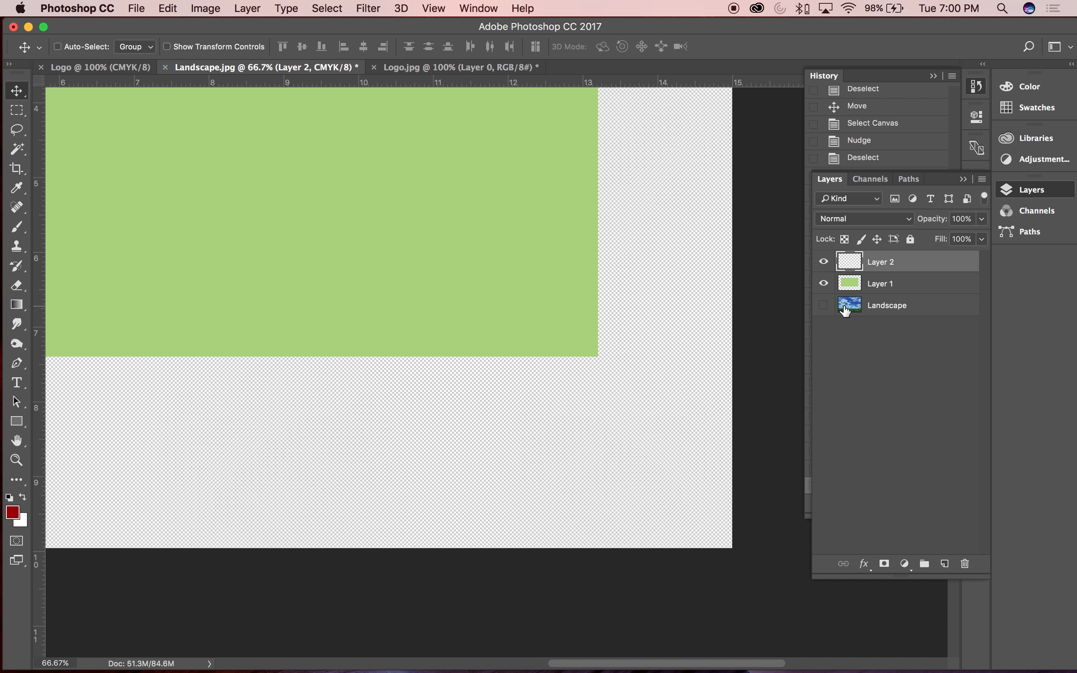
left_click(824, 305)
key("super+minus")
key("super+minus")
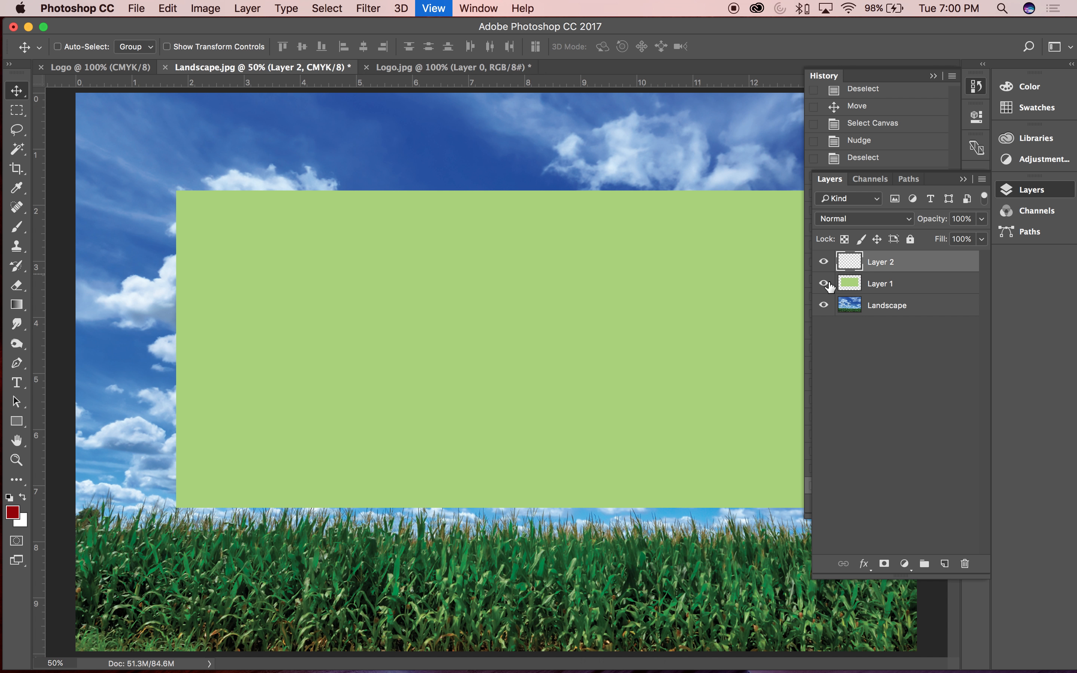
left_click(824, 284)
left_click(824, 306)
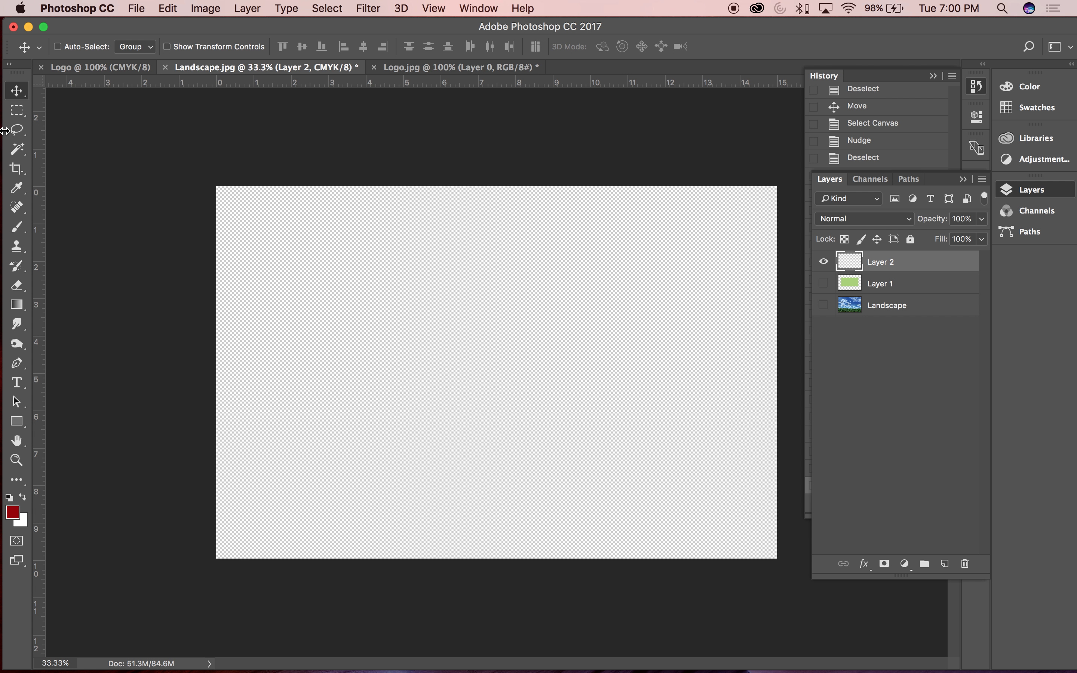
Paint a large scribble of overlapping dark red strokes on the new layer with a soft 400 px brush
key("b")
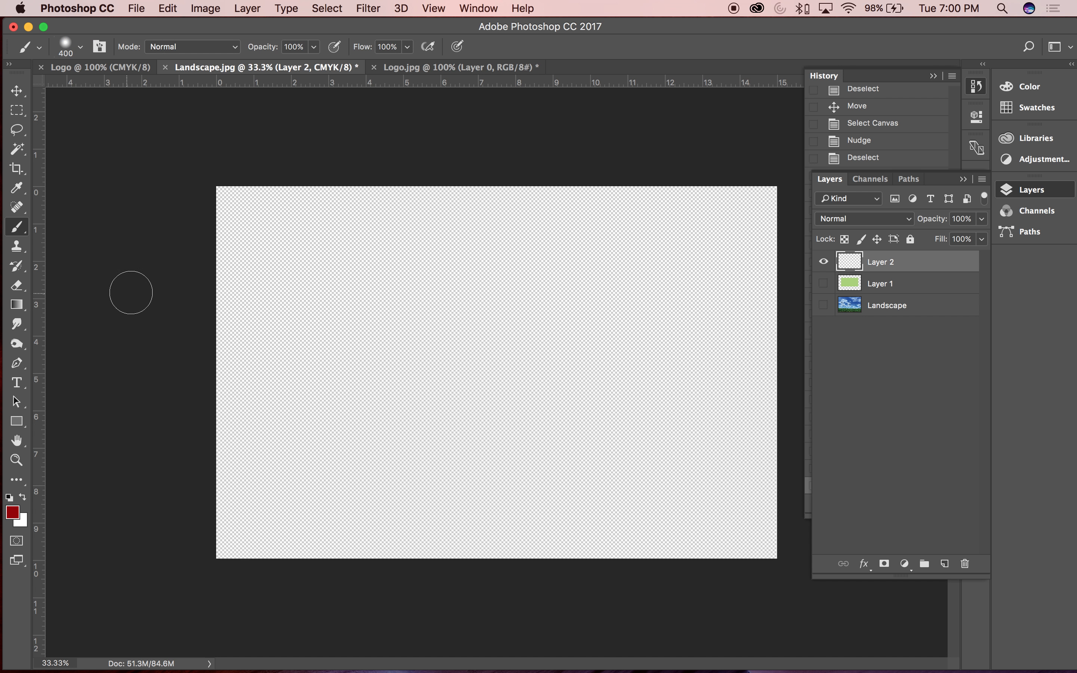
mouse_move(289, 358)
left_mouse_down()
mouse_move(356, 243)
mouse_move(480, 392)
mouse_move(684, 321)
mouse_move(175, 315)
mouse_move(474, 368)
left_mouse_up()
key("super+z")
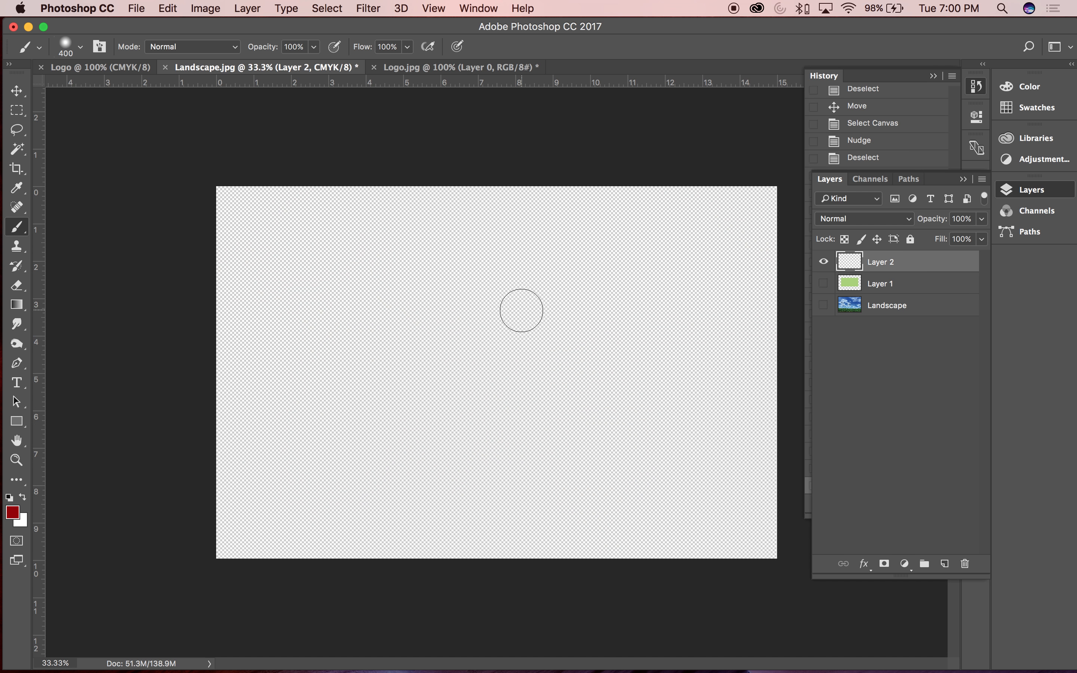
mouse_move(521, 310)
left_mouse_down()
mouse_move(405, 409)
mouse_move(476, 397)
mouse_move(567, 349)
mouse_move(409, 297)
mouse_move(637, 433)
mouse_move(578, 356)
left_mouse_up()
left_click_drag(635, 280, 805, 570)
mouse_move(616, 426)
left_mouse_down()
mouse_move(651, 462)
mouse_move(632, 398)
mouse_move(529, 283)
left_mouse_up()
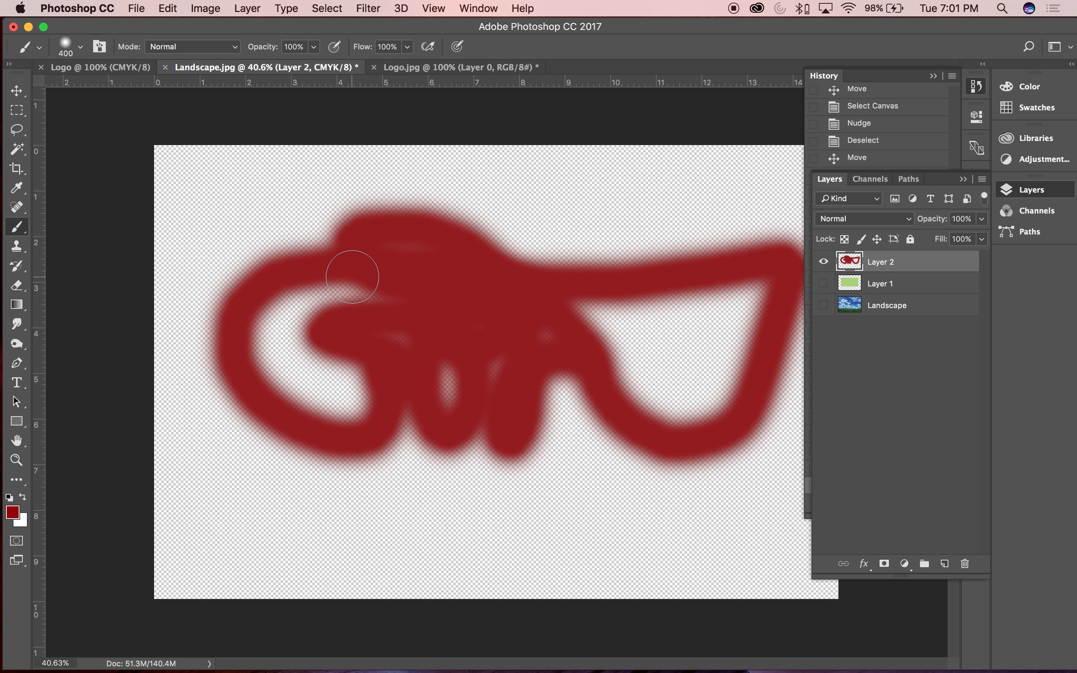
Lasso loosely around the whole red scribble on Layer 2 and move it slightly down
key("super+minus")
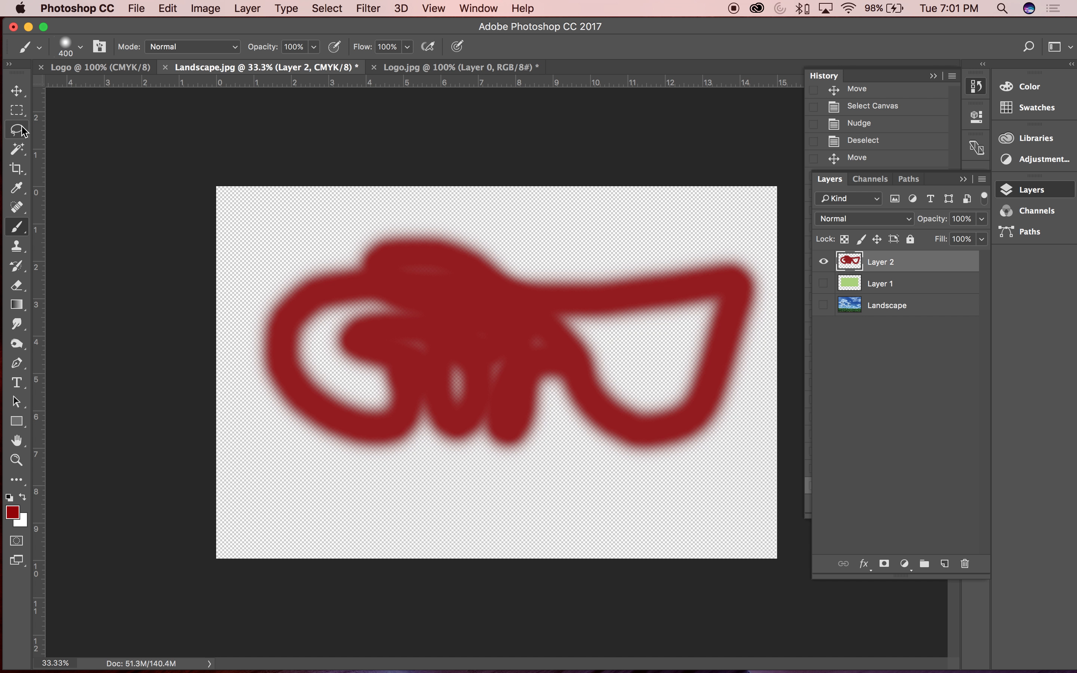
left_click(18, 131)
mouse_move(763, 210)
left_mouse_down()
mouse_move(216, 126)
mouse_move(354, 632)
mouse_move(793, 558)
mouse_move(763, 227)
mouse_move(672, 161)
left_mouse_up()
key("v")
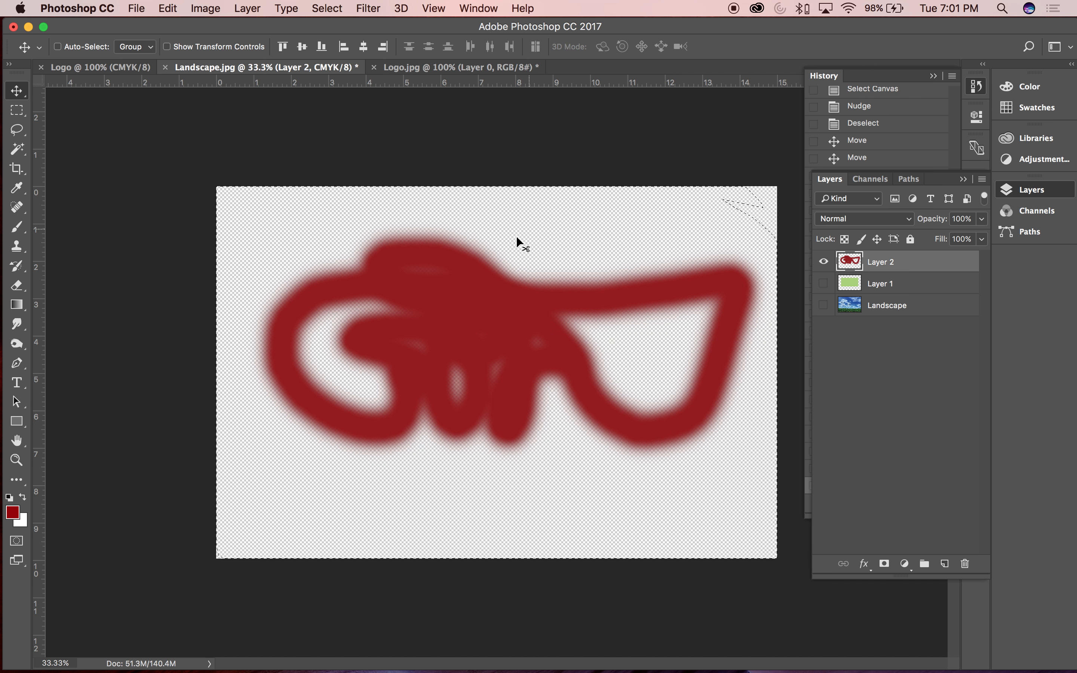
left_click_drag(505, 293, 499, 341)
Show Layer 1 behind the selected red scribble and move the scribble over the green rectangle, down and to the left
key("super+equal")
key("super+equal")
key("super+equal")
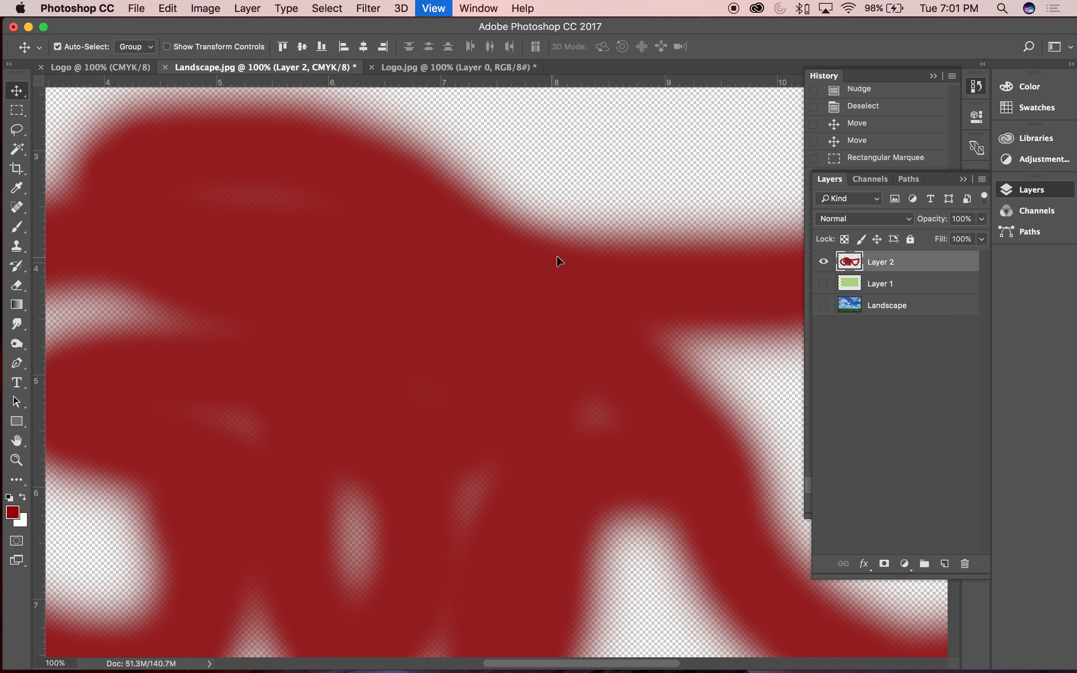
scroll(496, 295, "up", 2)
scroll(496, 295, "right", 2)
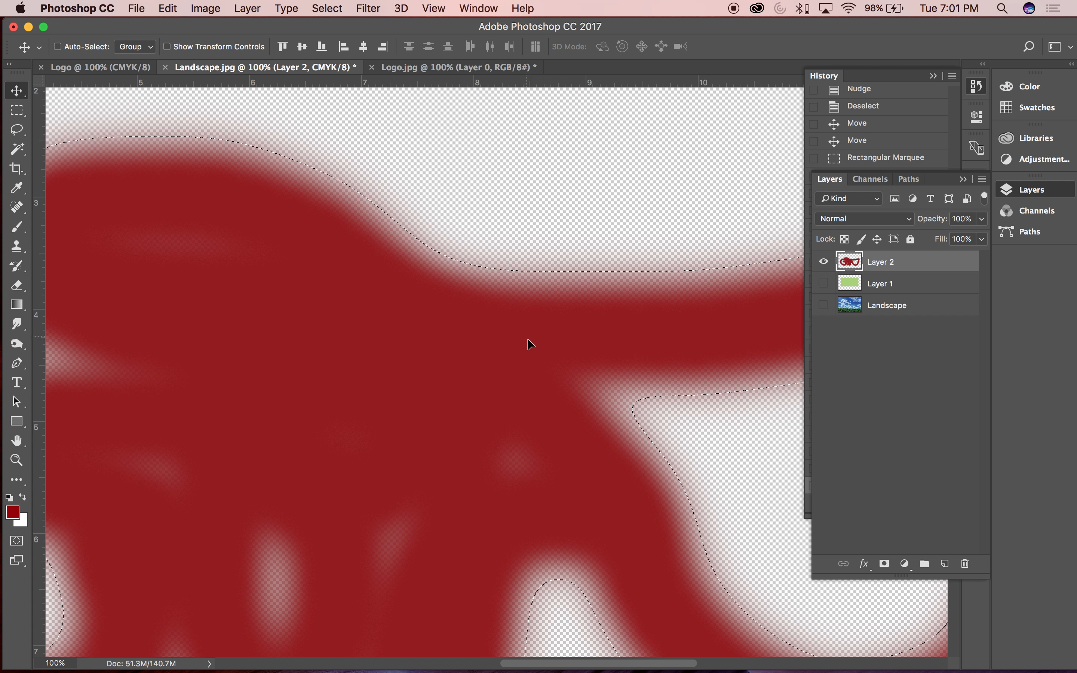
left_click(824, 283)
left_click_drag(622, 357, 584, 303)
key("super+minus")
key("super+minus")
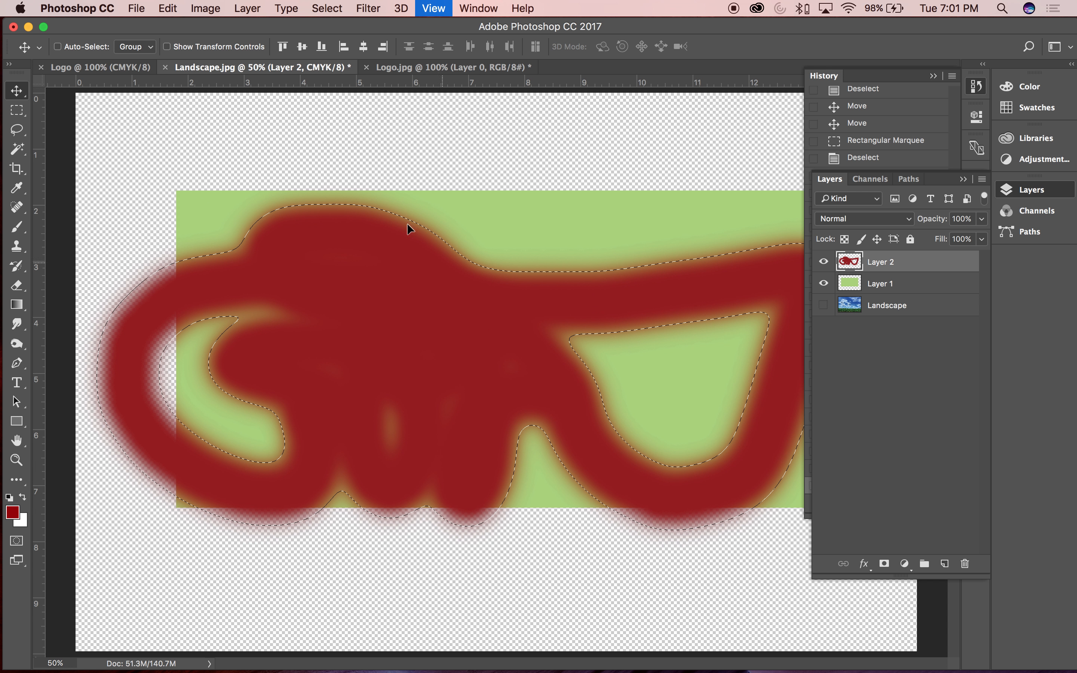
left_click_drag(463, 279, 394, 354)
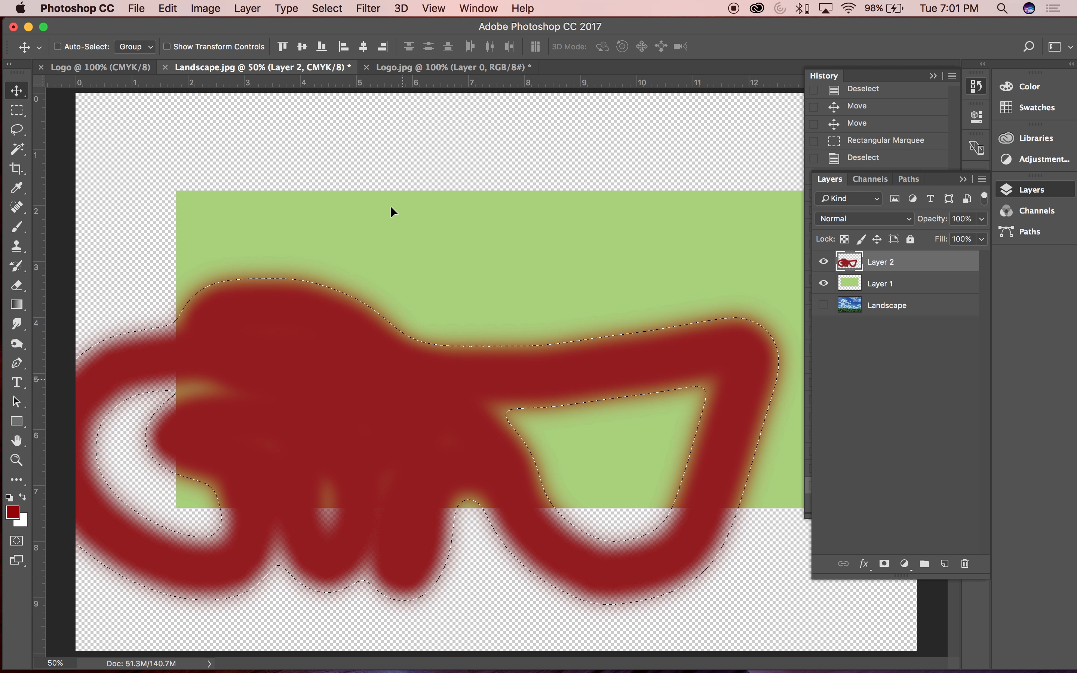
Show Landscape in place of Layer 1, move the red scribble up into the sky, and deselect
left_click(823, 304)
left_click(824, 283)
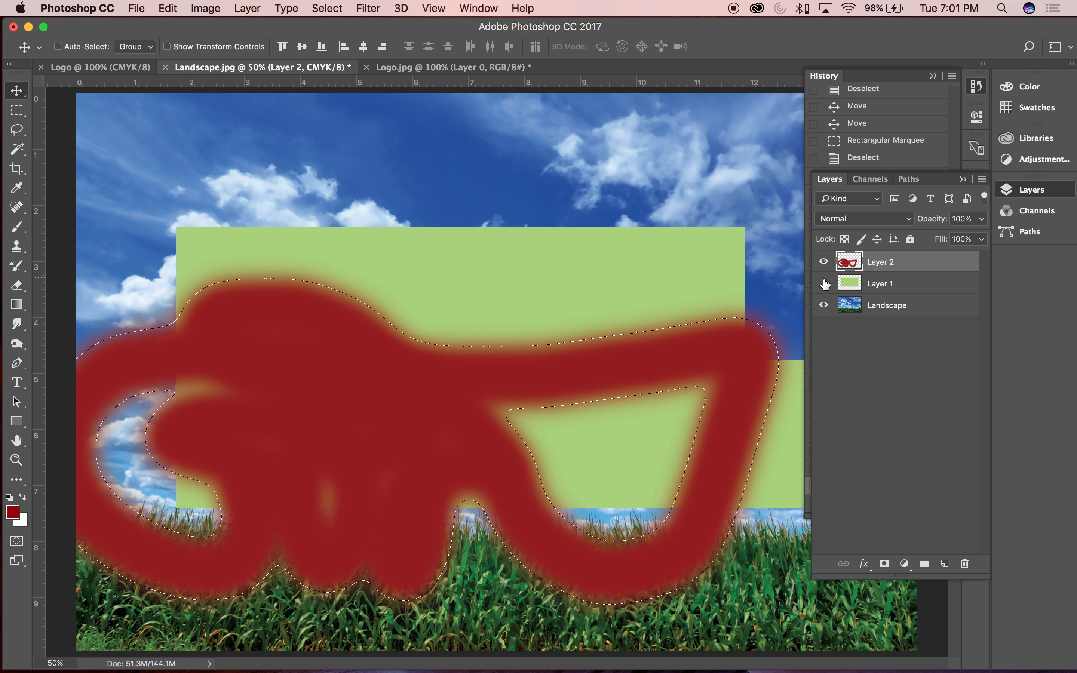
left_click_drag(698, 327, 678, 183)
key("super+minus")
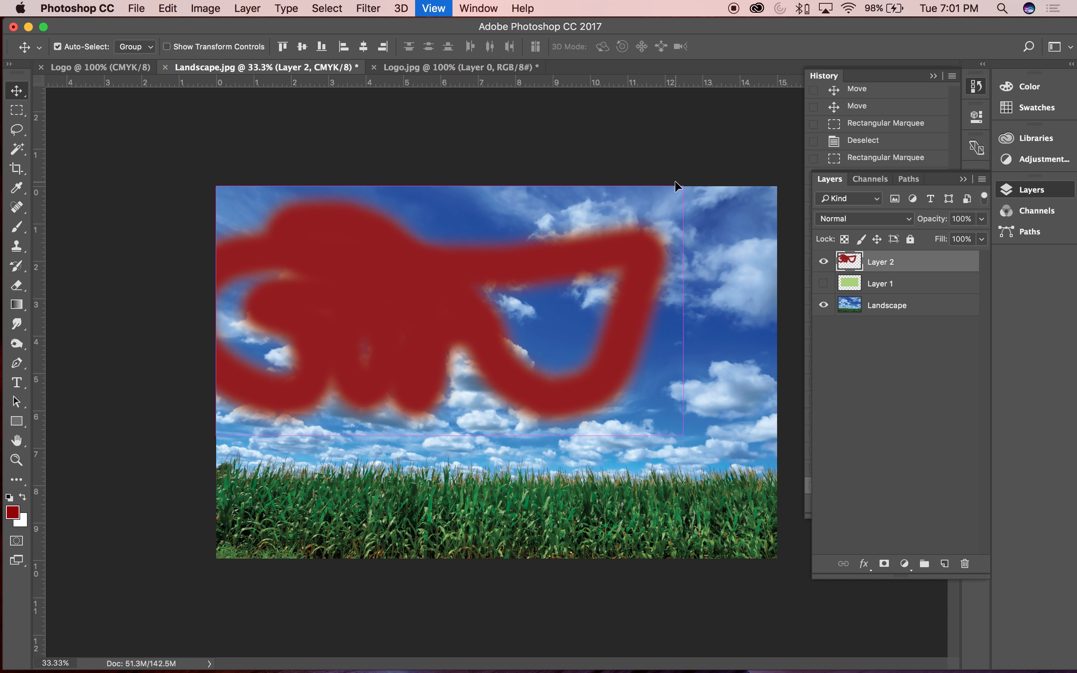
key("super+d")
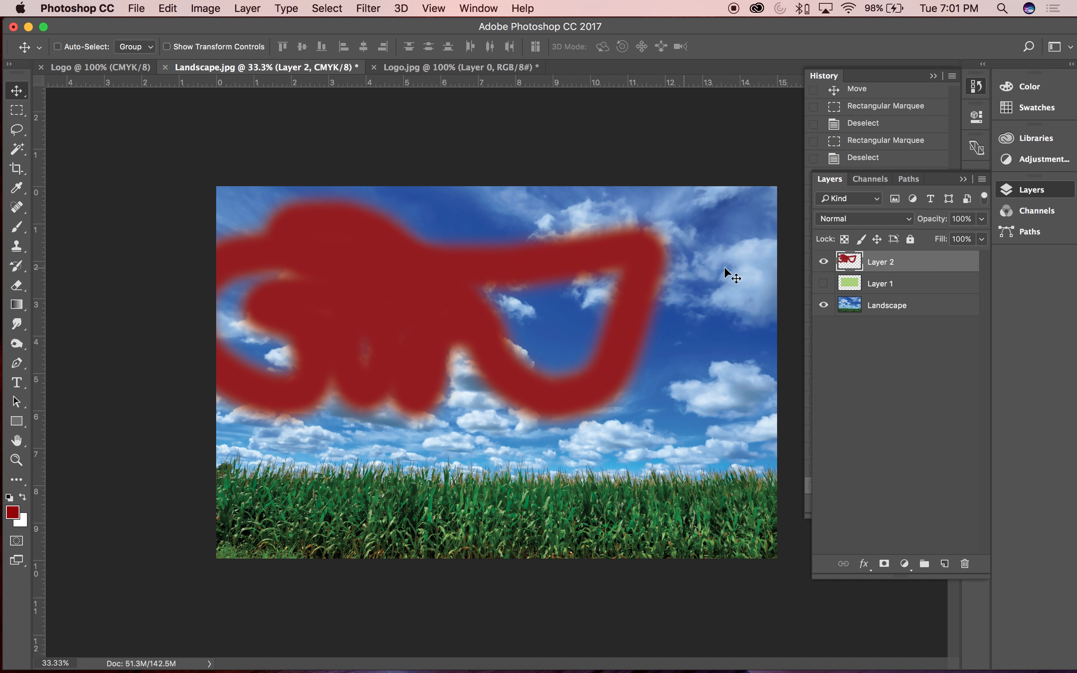
Delete Layer 2 with the red scribble and show Layer 1 again
left_click(965, 563)
left_click(641, 245)
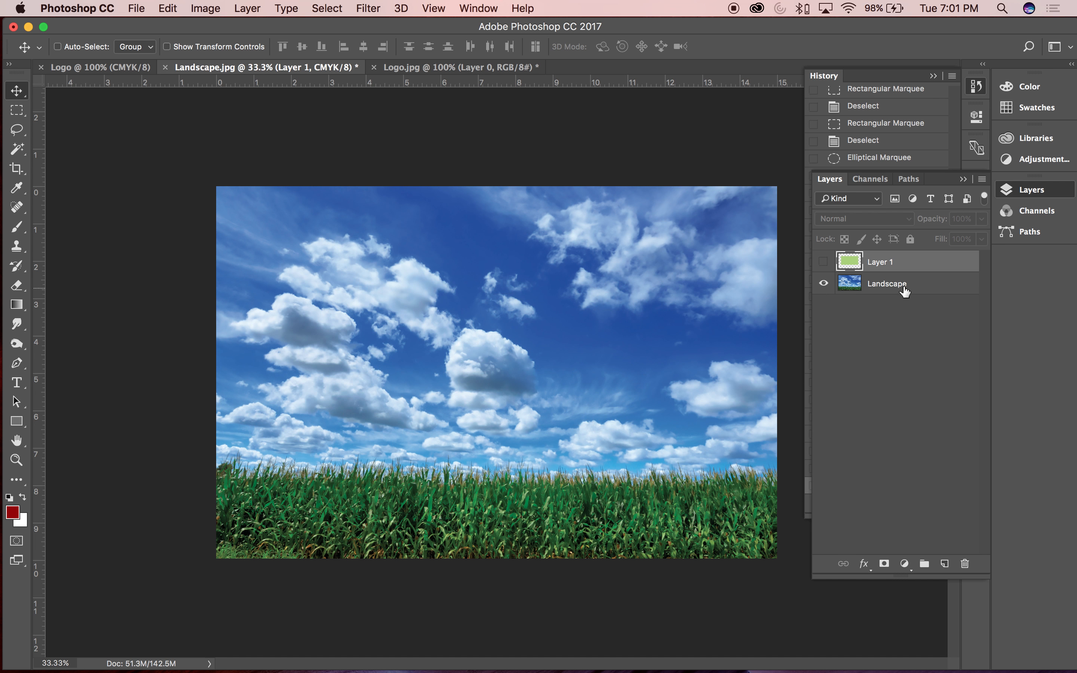
left_click(824, 265)
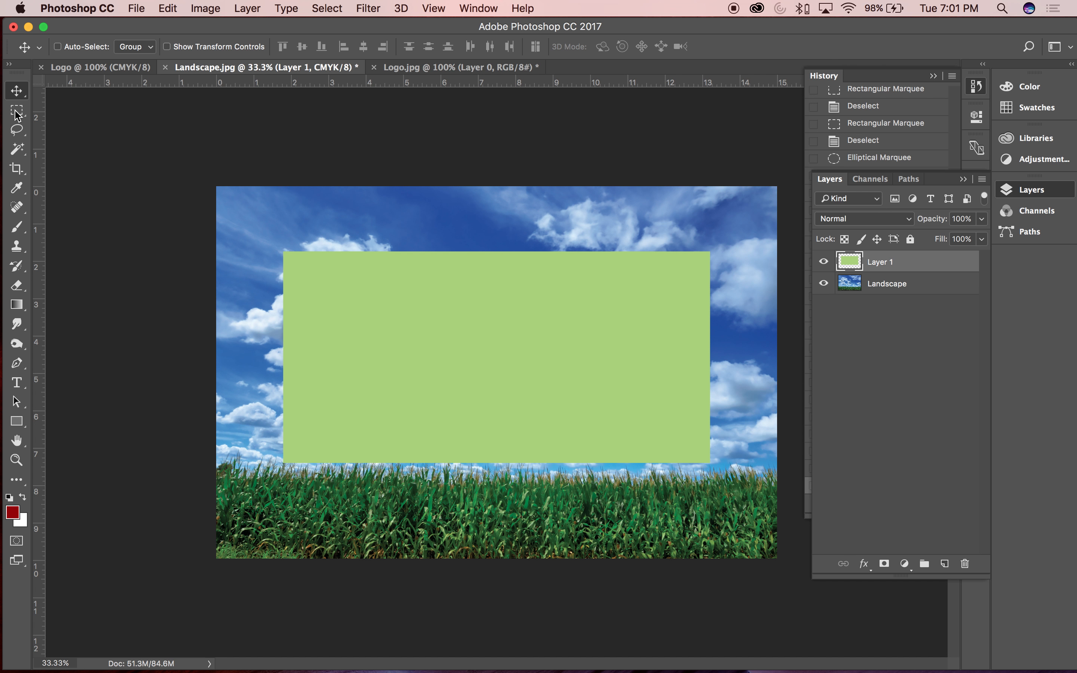
Outline the green rectangle with the Polygonal Lasso tool, placing one corner point well outside its upper-left corner
left_click(14, 131)
left_click(16, 133)
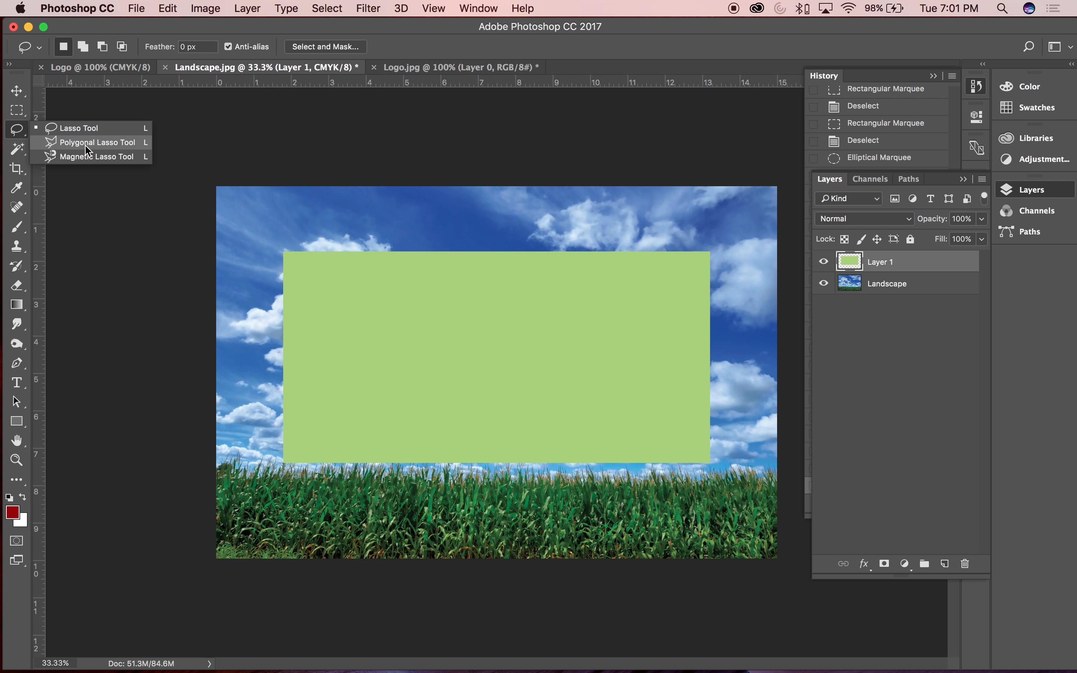
left_click(54, 144)
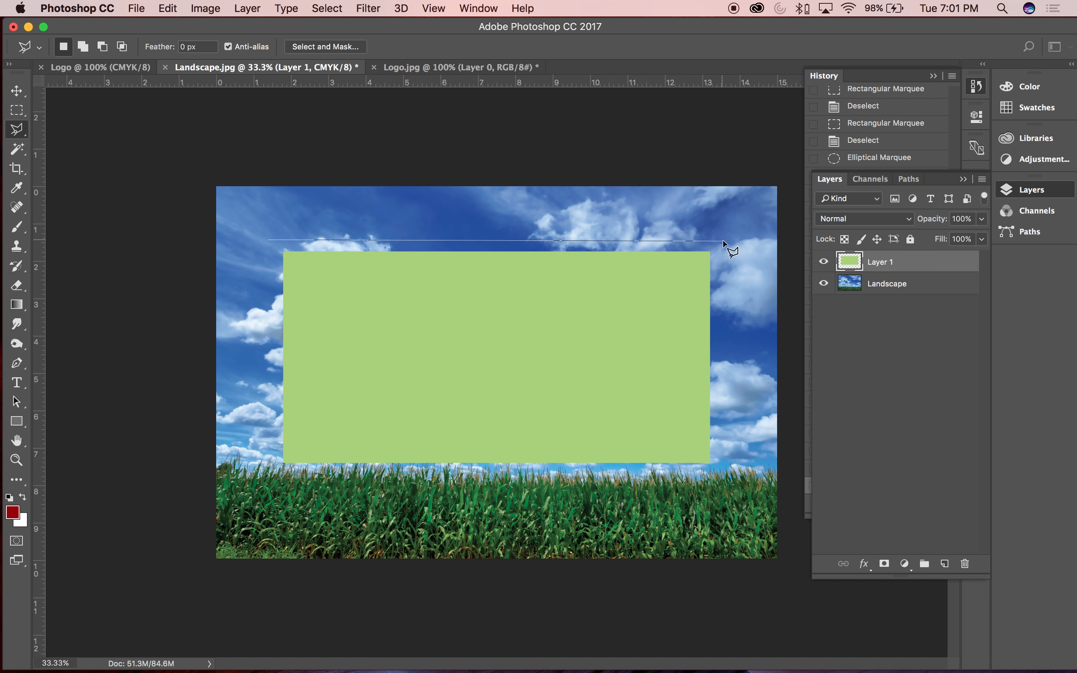
left_click(715, 465)
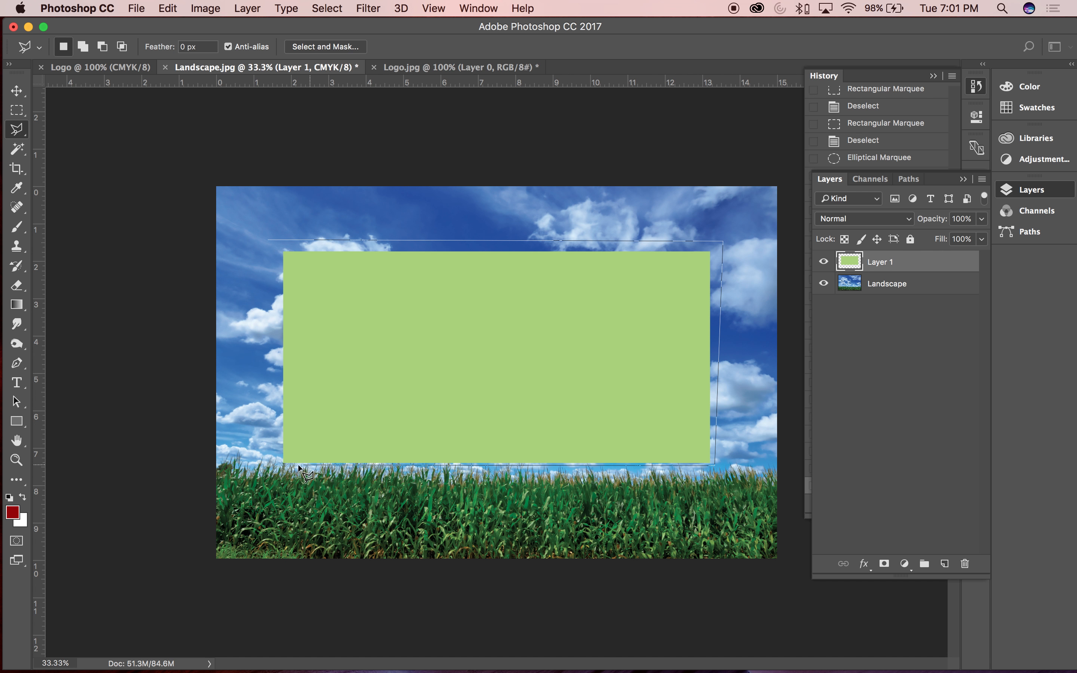
left_click(253, 470)
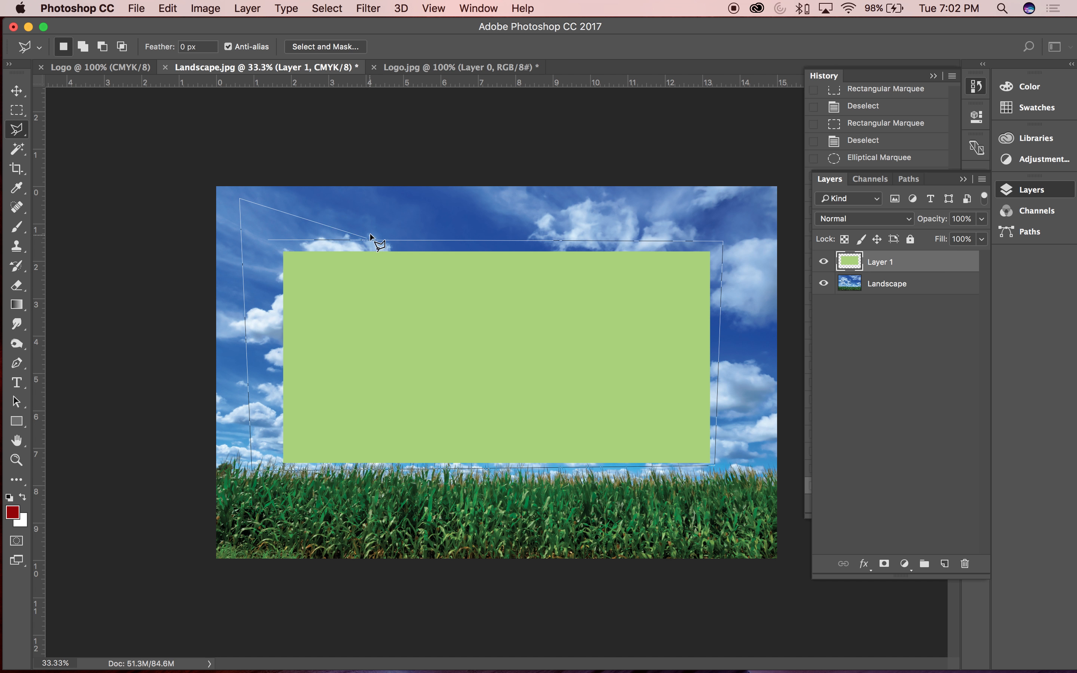
double_click(269, 239)
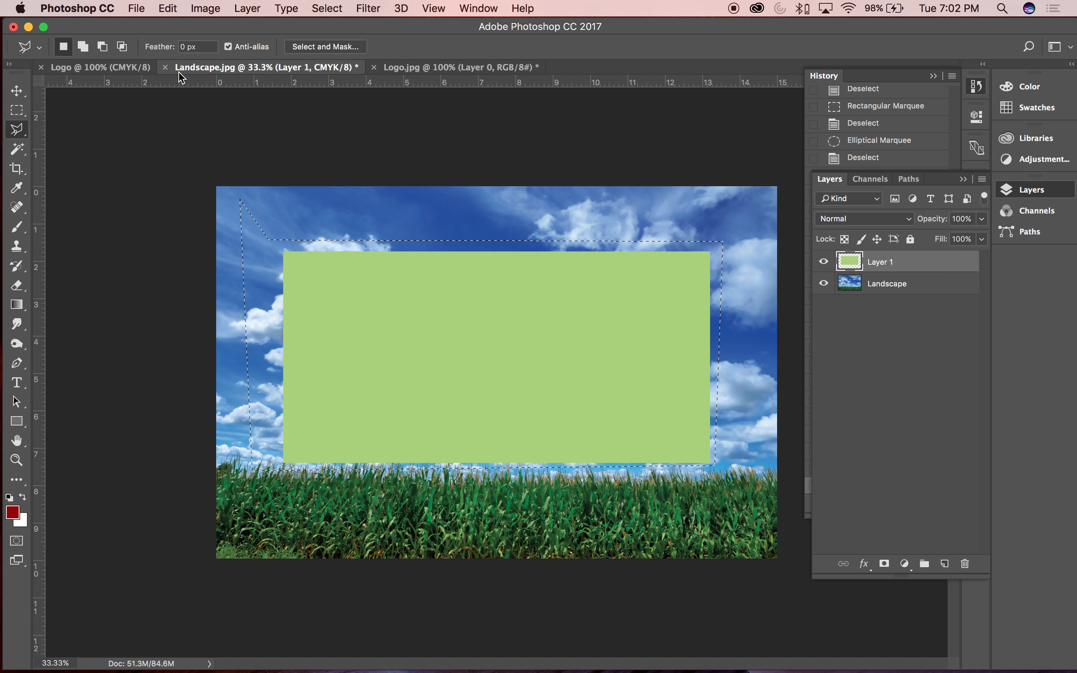
Hide Layer 1 while keeping the polygonal selection, and make the Landscape layer active
key("v")
left_click(824, 261)
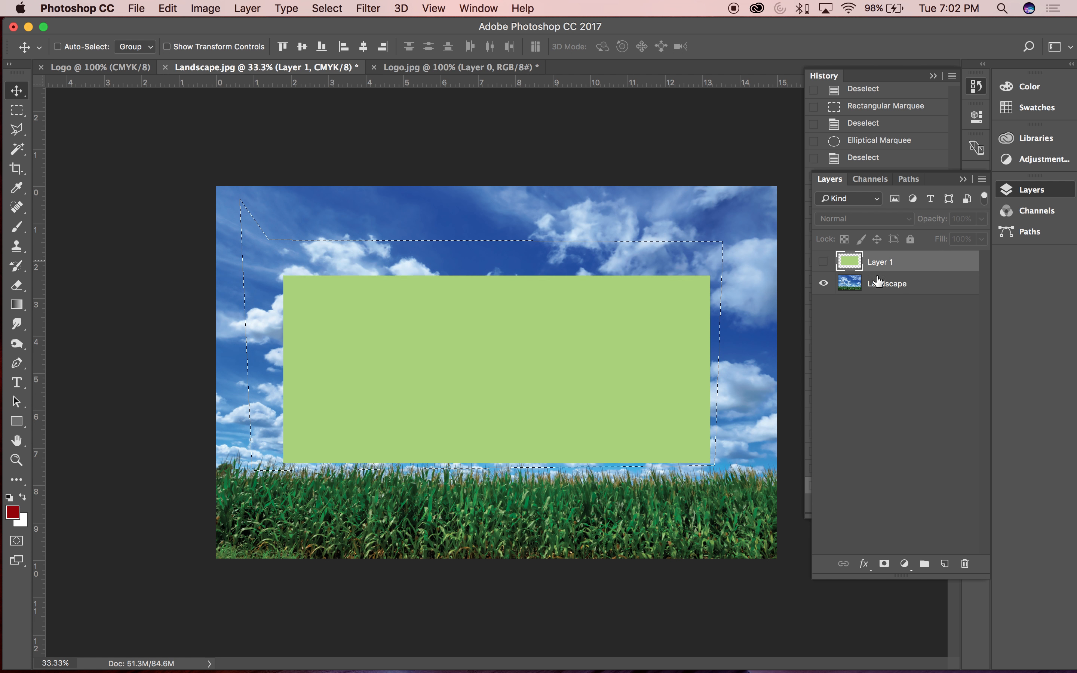
left_click(309, 295)
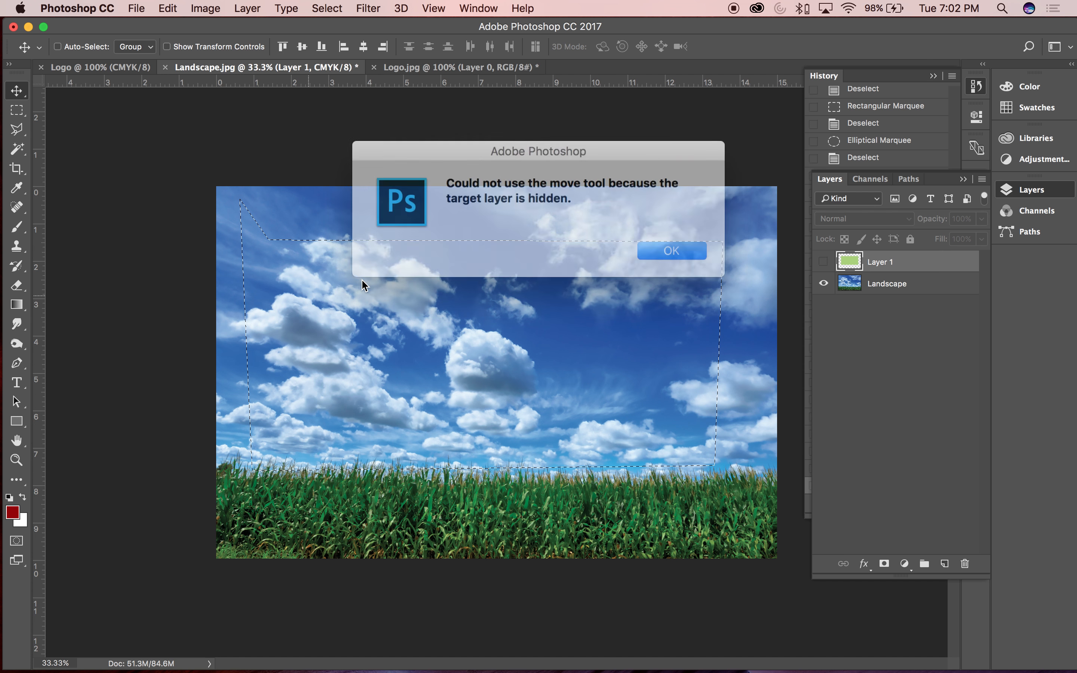
left_click(650, 248)
left_click(887, 283)
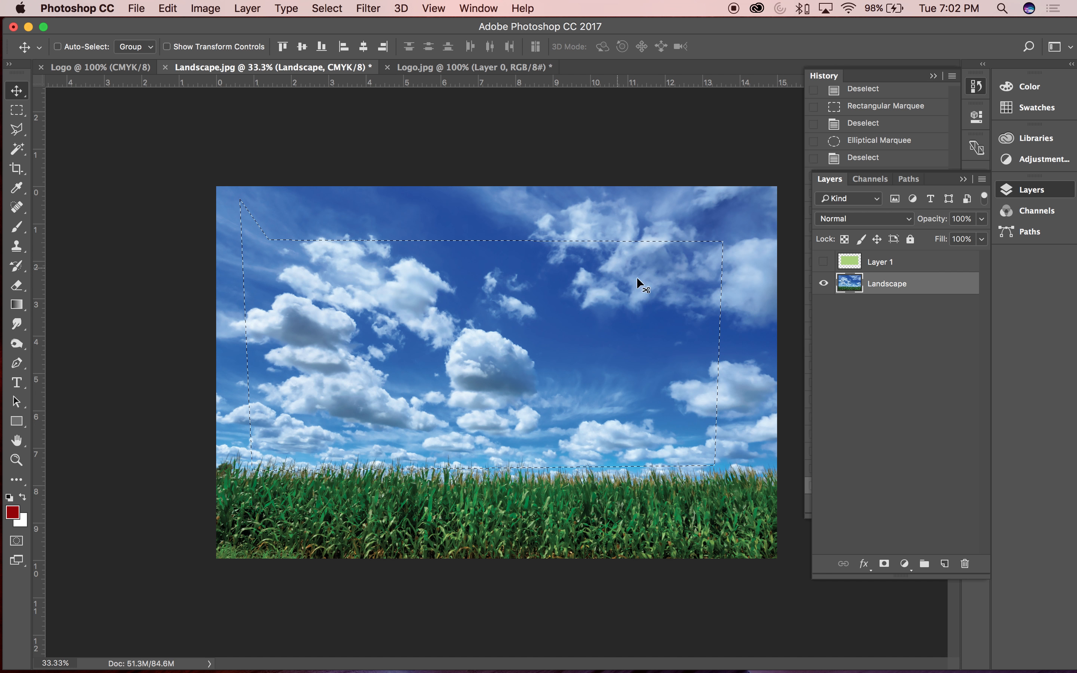
Try moving the selected part of the Landscape image down and to the right, then undo the move and deselect
left_click_drag(367, 286, 391, 342)
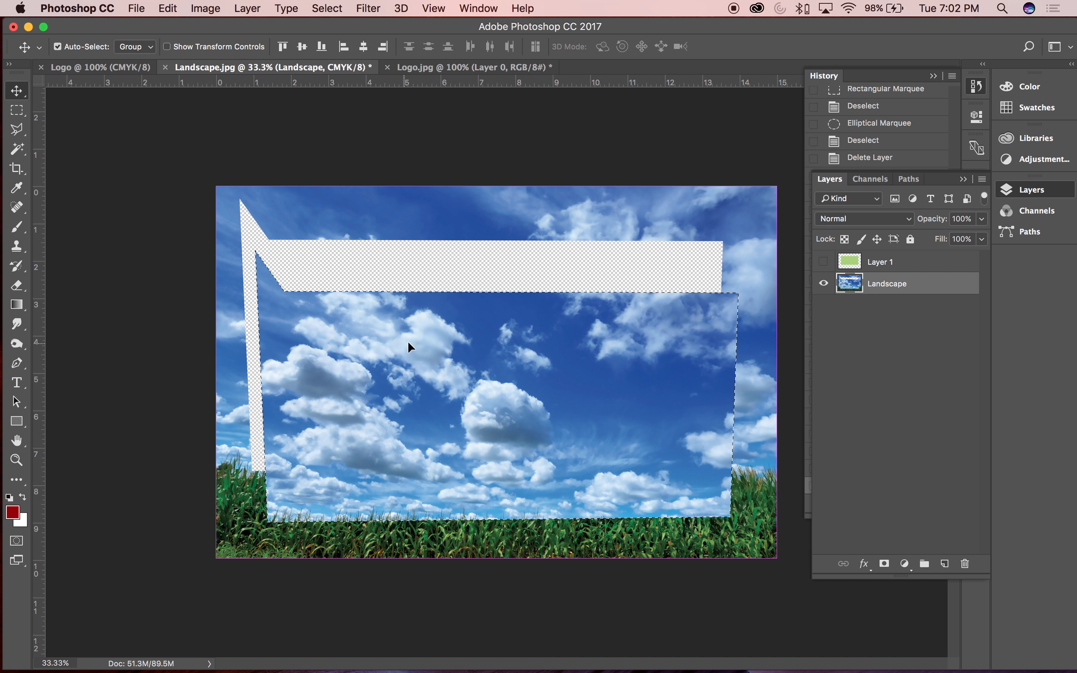
key("super+z")
key("super+d")
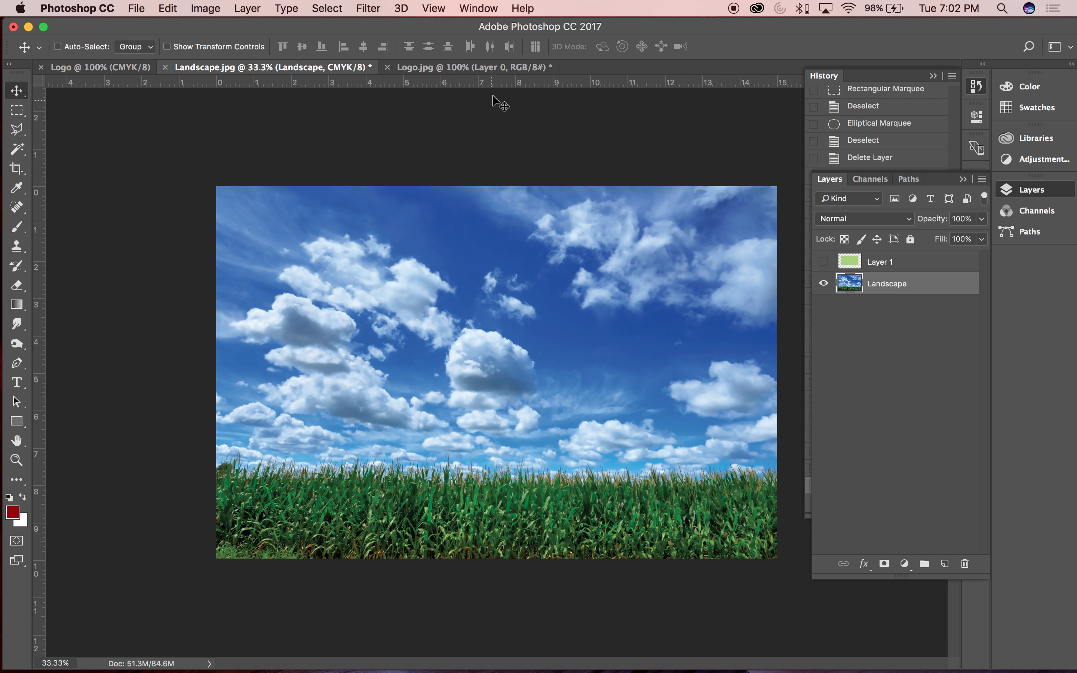
Activate the Magnetic Lasso tool for outlining the cornfield, starting from its left end
left_click(19, 133)
right_click(19, 133)
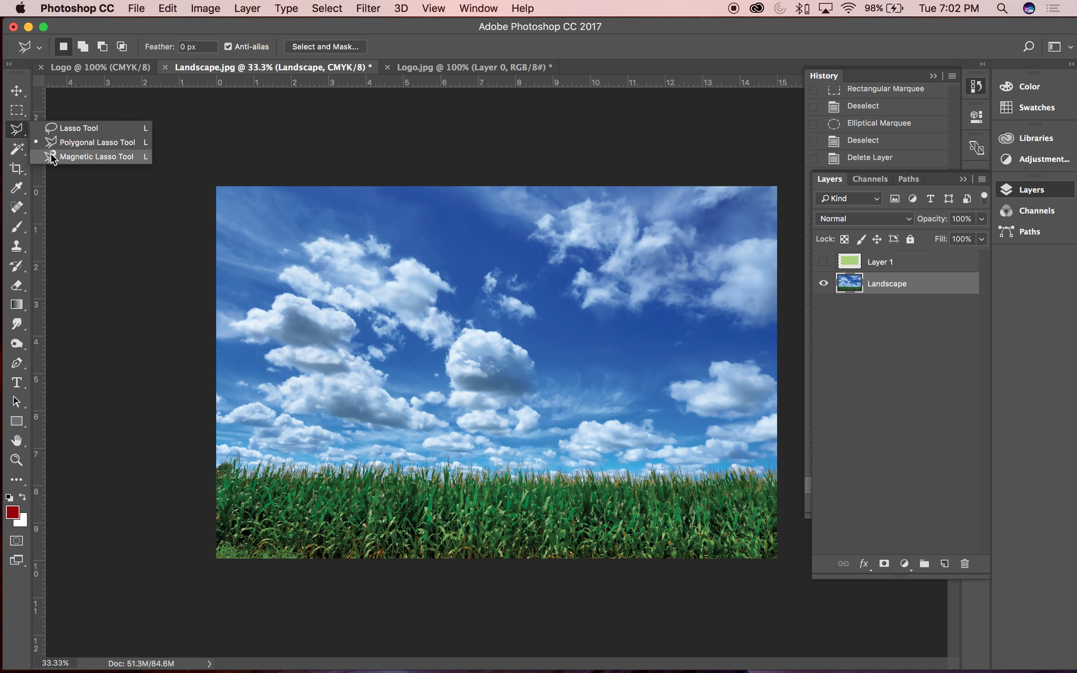
left_click(52, 155)
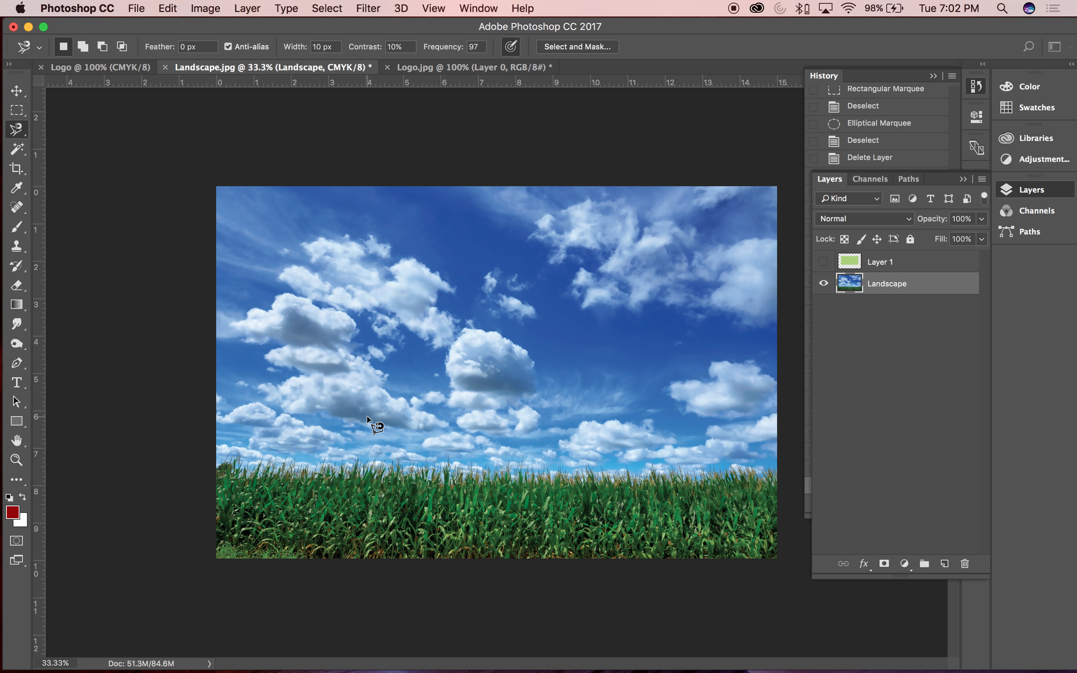
key("super+plus")
key("super+plus")
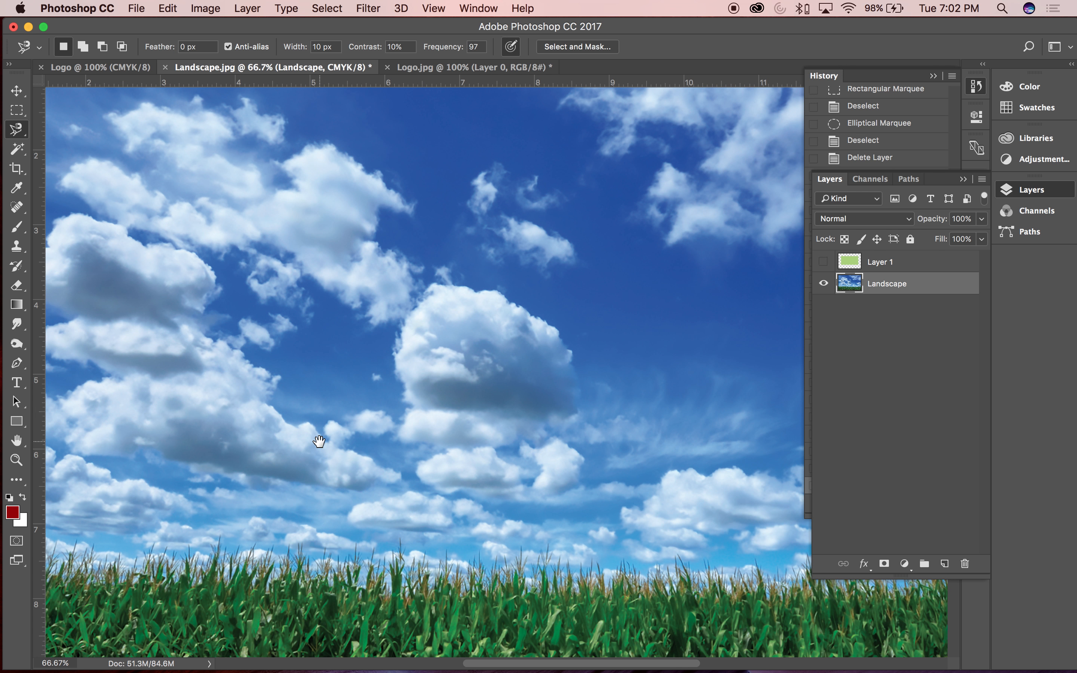
left_click_drag(325, 439, 546, 268)
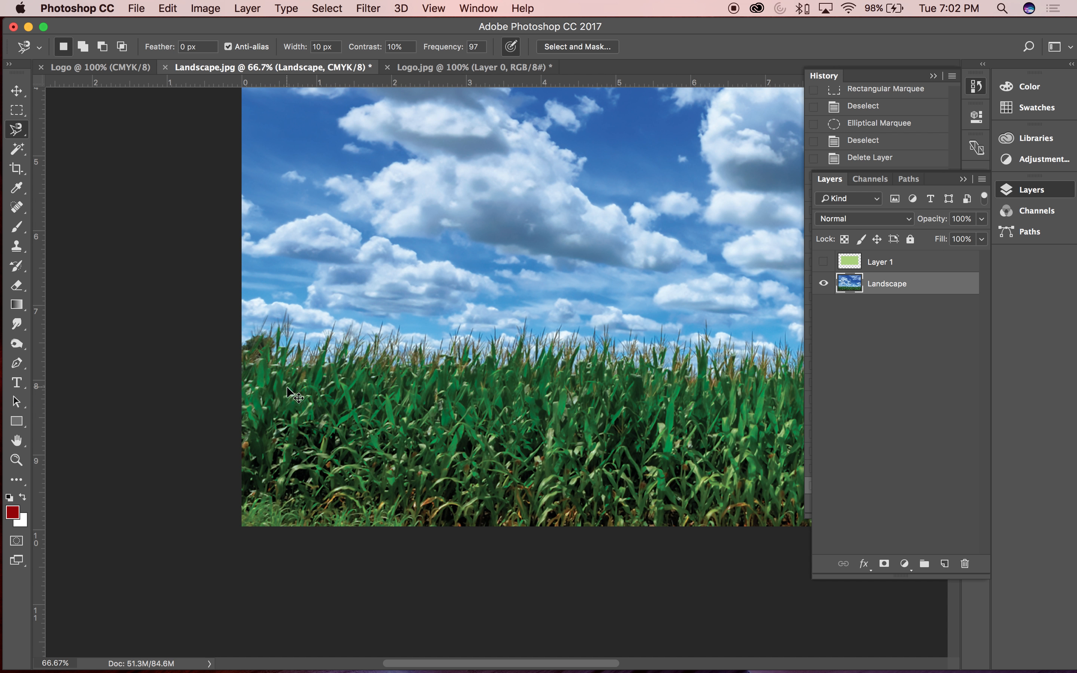
key("super+plus")
left_click_drag(234, 323, 293, 395)
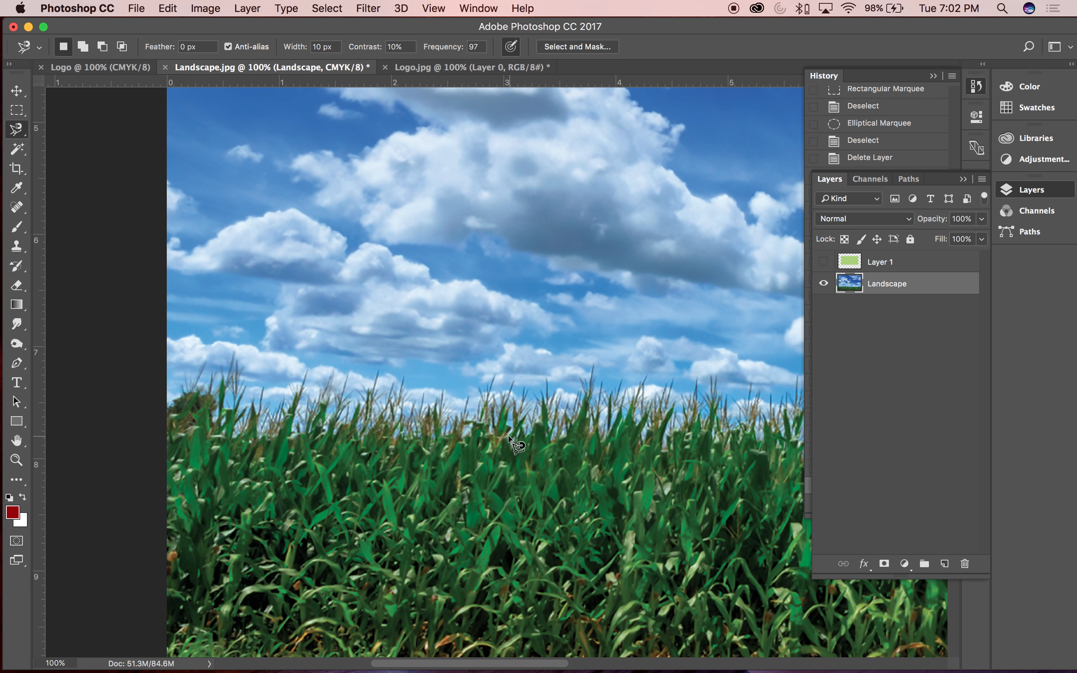
mouse_move(549, 390)
left_mouse_down()
mouse_move(493, 385)
mouse_move(463, 482)
mouse_move(416, 428)
mouse_move(523, 311)
mouse_move(537, 311)
left_mouse_up()
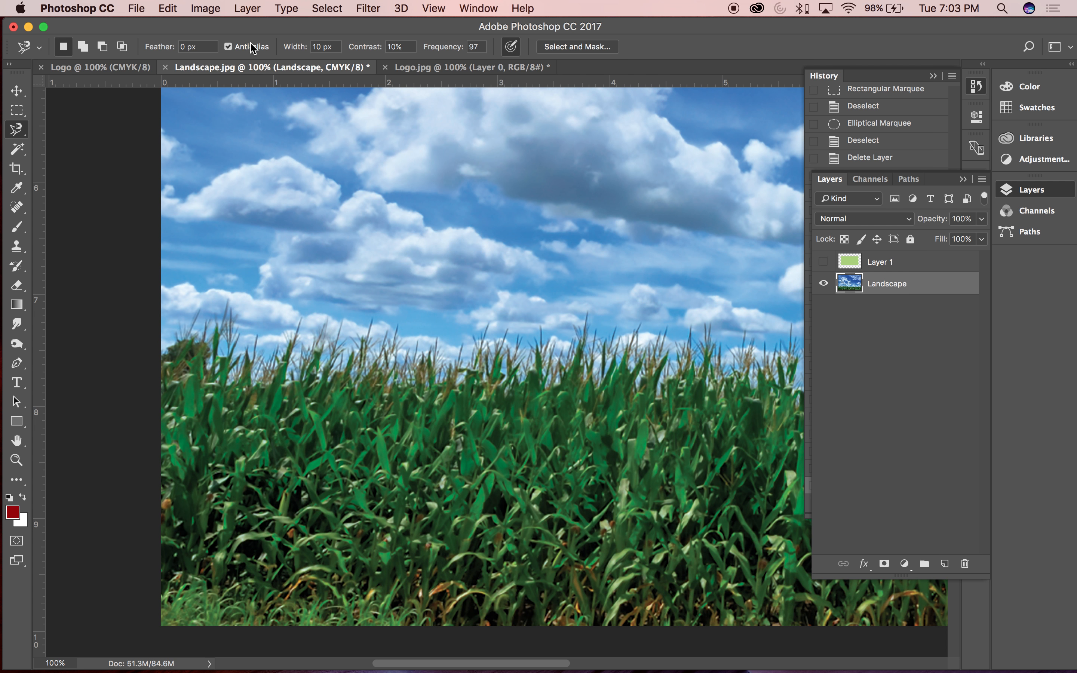
Trace the leftmost corn tips and the dark bush against the sky with the Magnetic Lasso
left_click_drag(482, 47, 469, 47)
key("Return")
left_click(177, 340, "super")
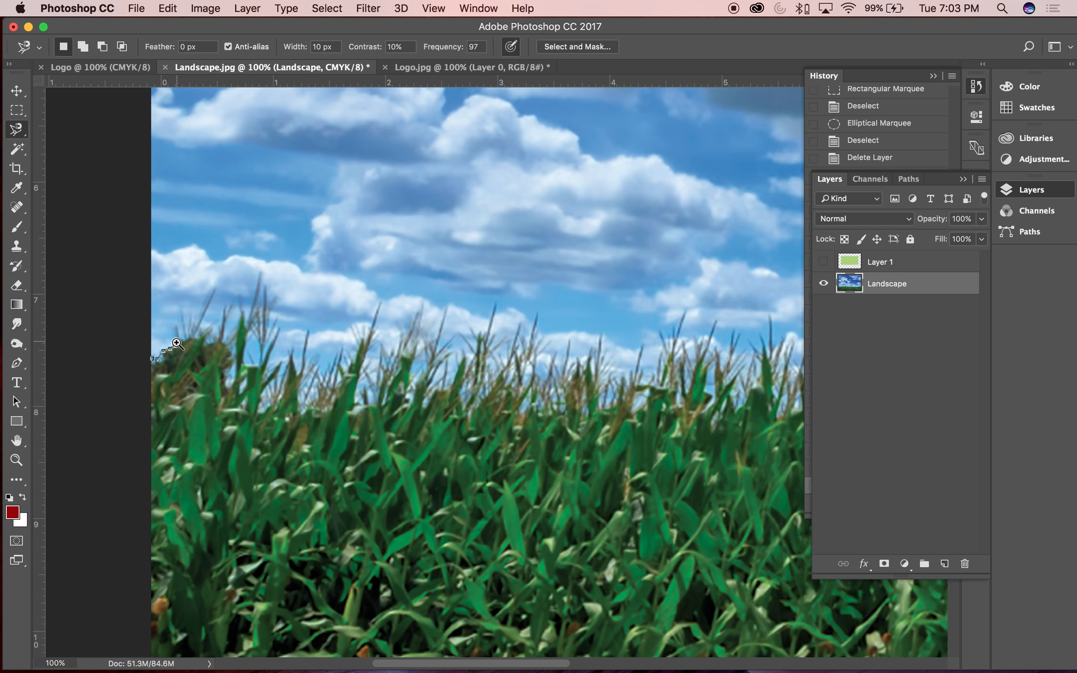
left_click(177, 343, "super")
left_click(176, 343, "super")
left_click(177, 343, "super")
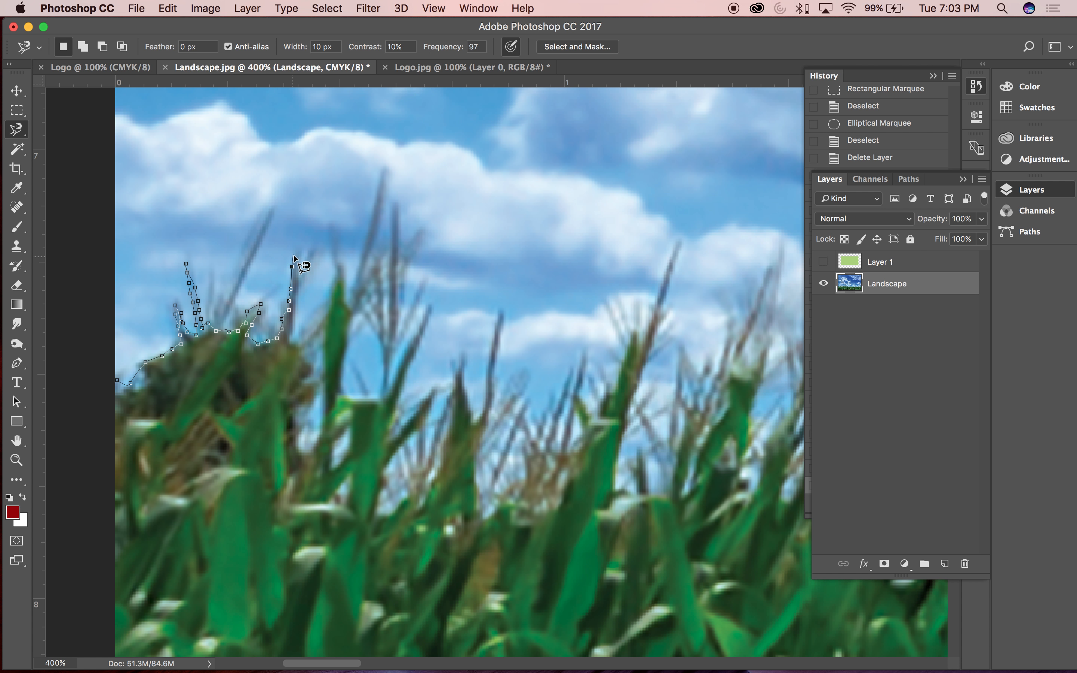
left_click(287, 337)
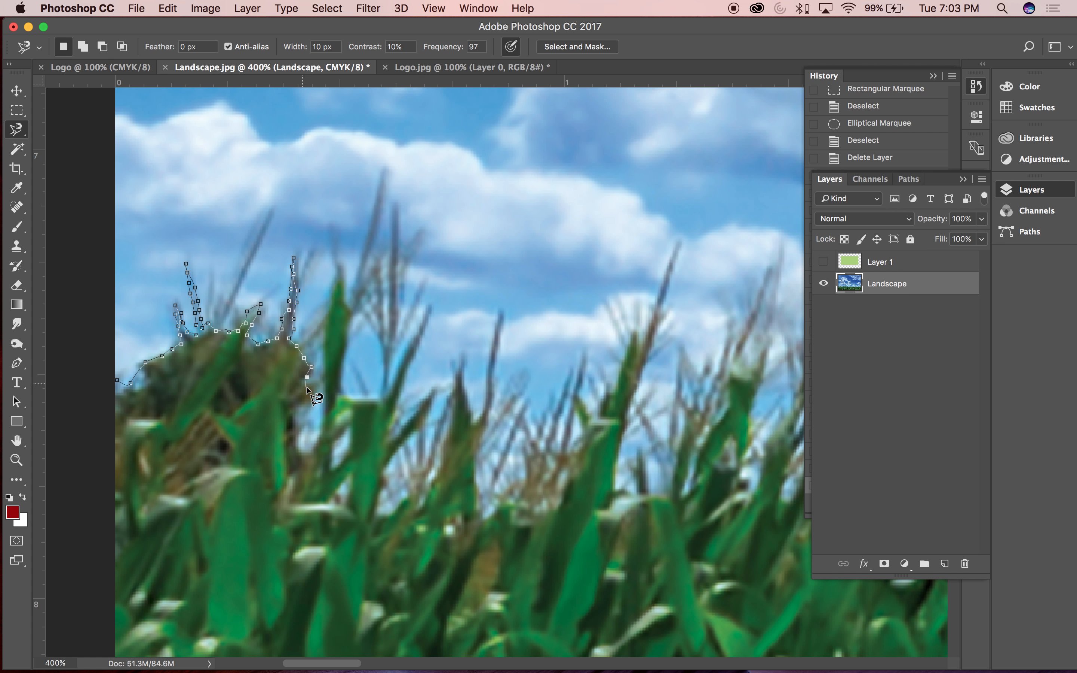
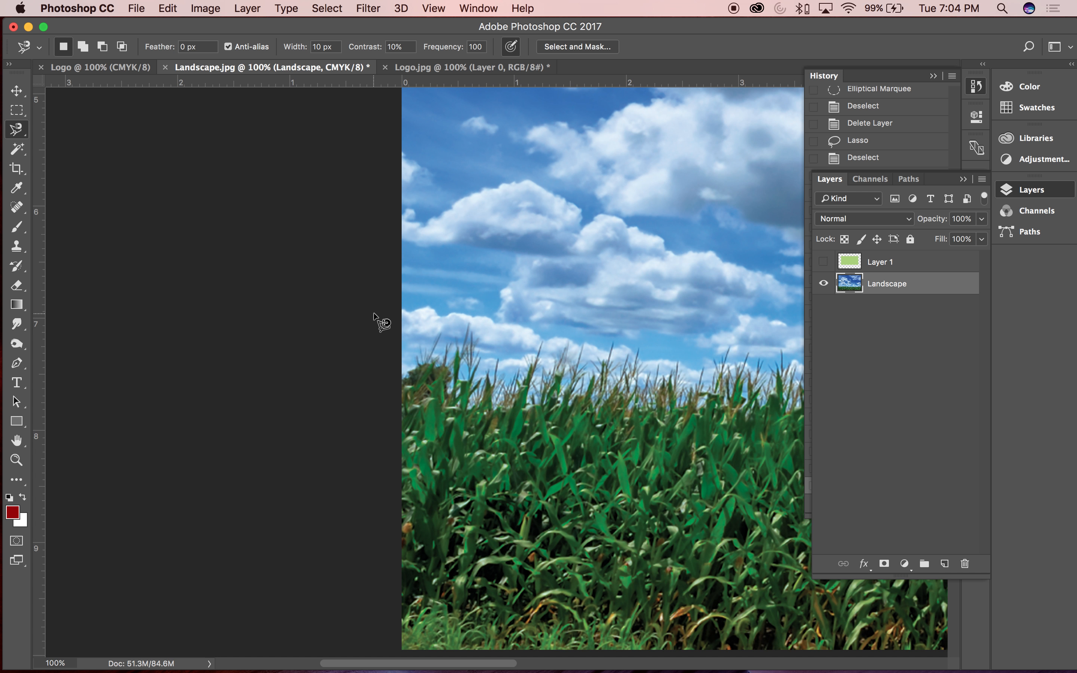
Outline the entire cornfield with the Magnetic Lasso, following its upper edge and the image borders, and close the selection
scroll(373, 314, "right", 5)
key("super+minus")
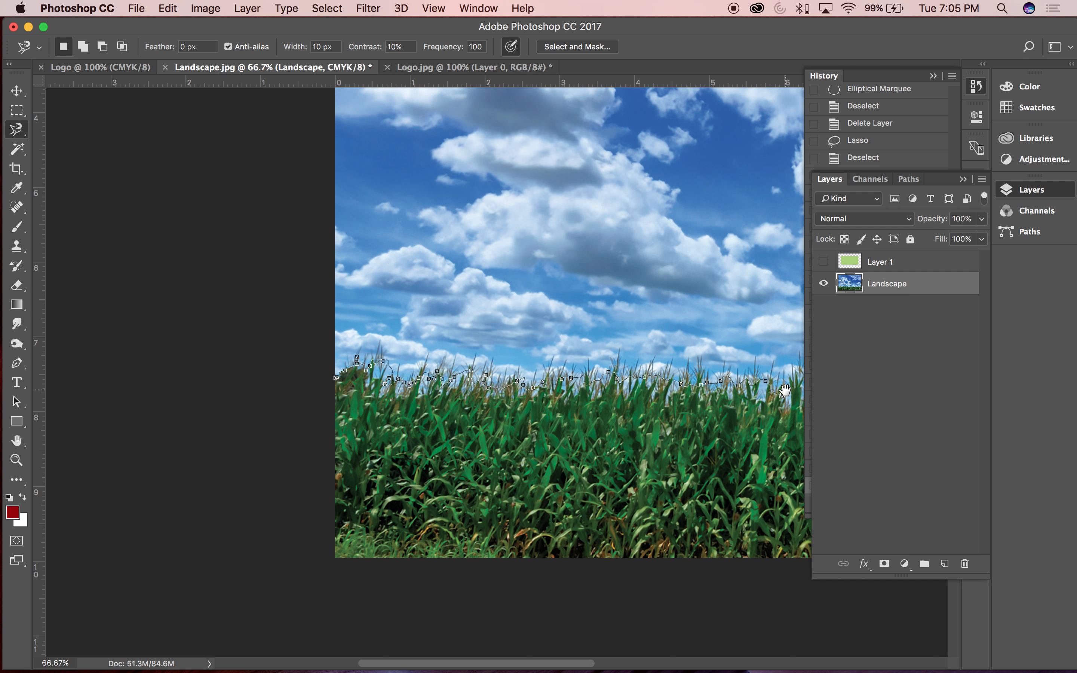
left_click_drag(784, 390, 251, 392)
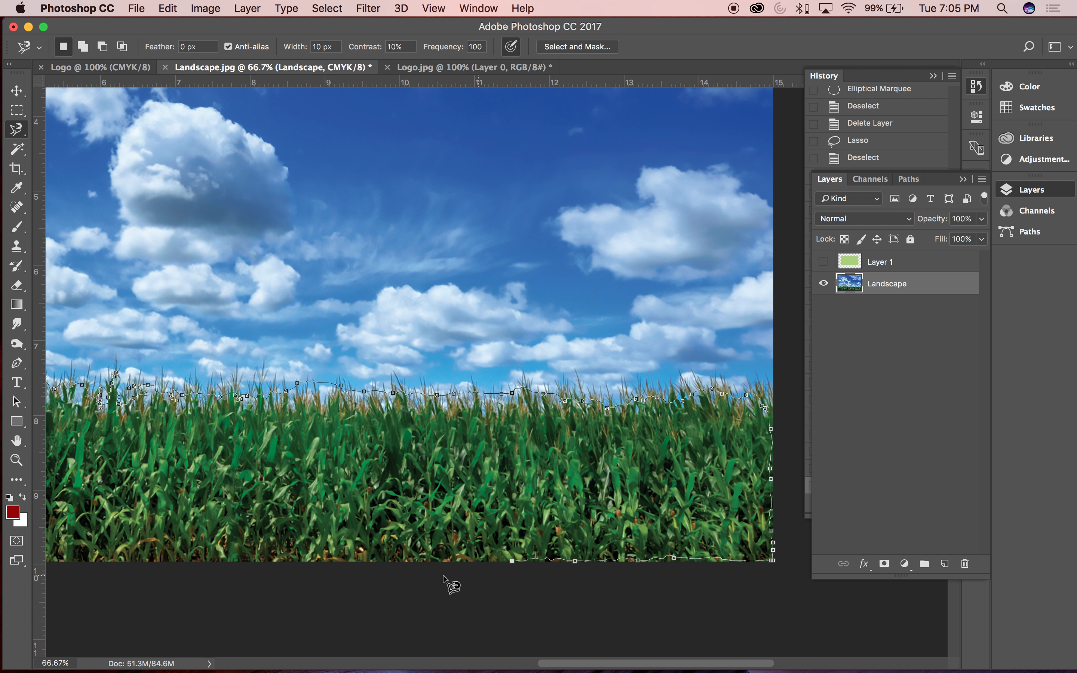
left_click_drag(139, 565, 571, 564)
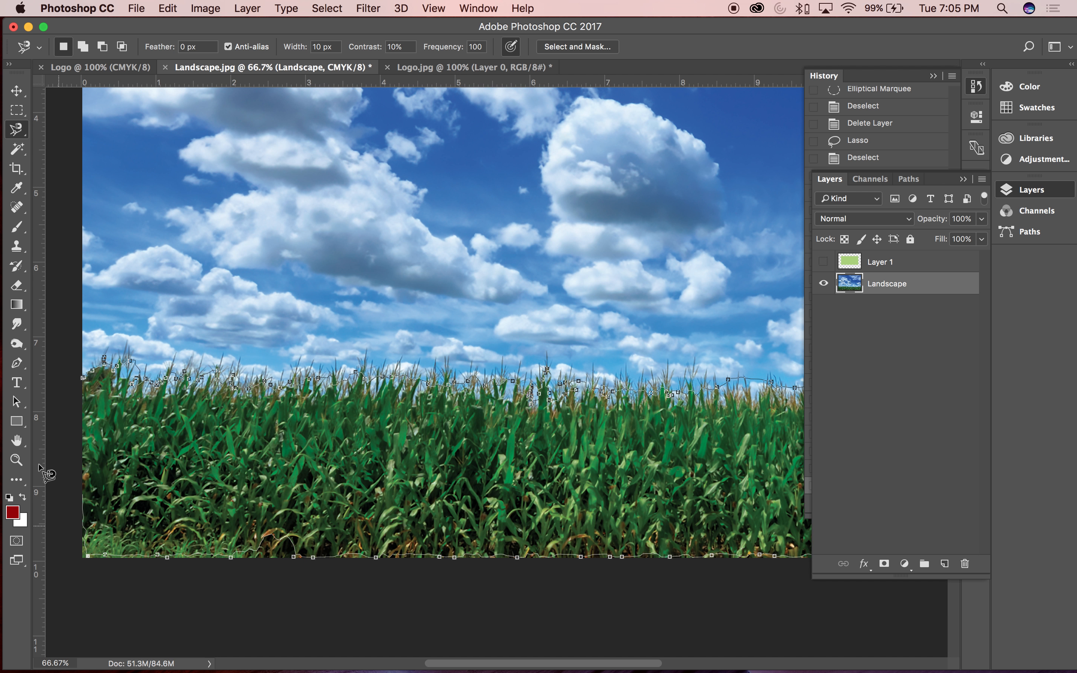
double_click(89, 391)
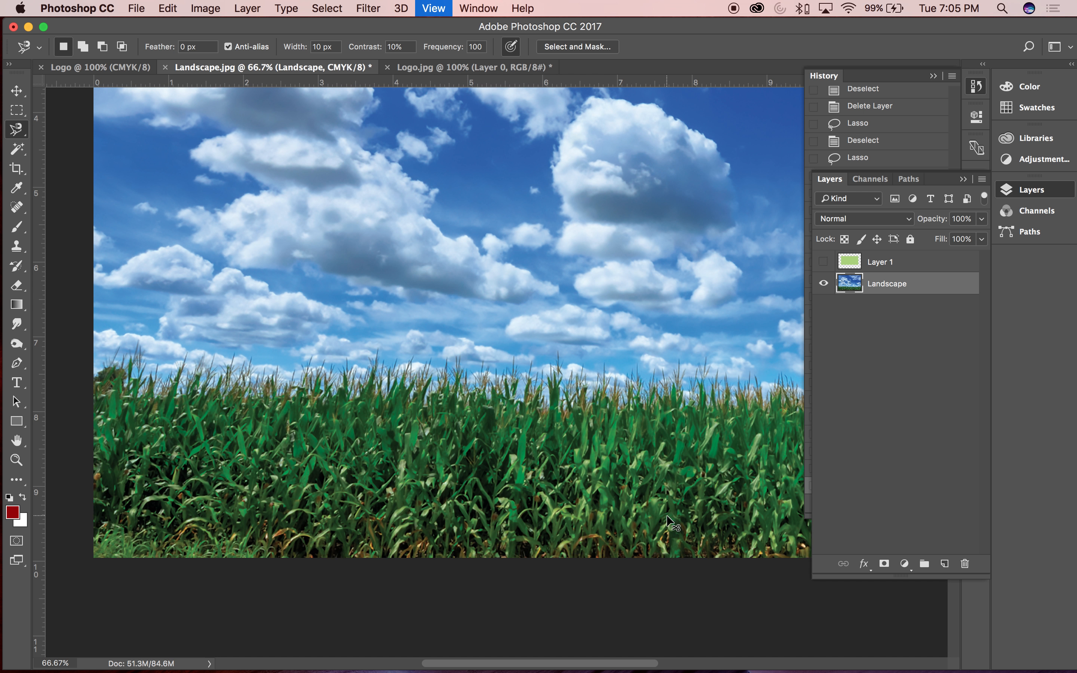
Add the missed strips along the cornfield's left and lower edges to the selection with the Rectangular Marquee tool
key("super+minus")
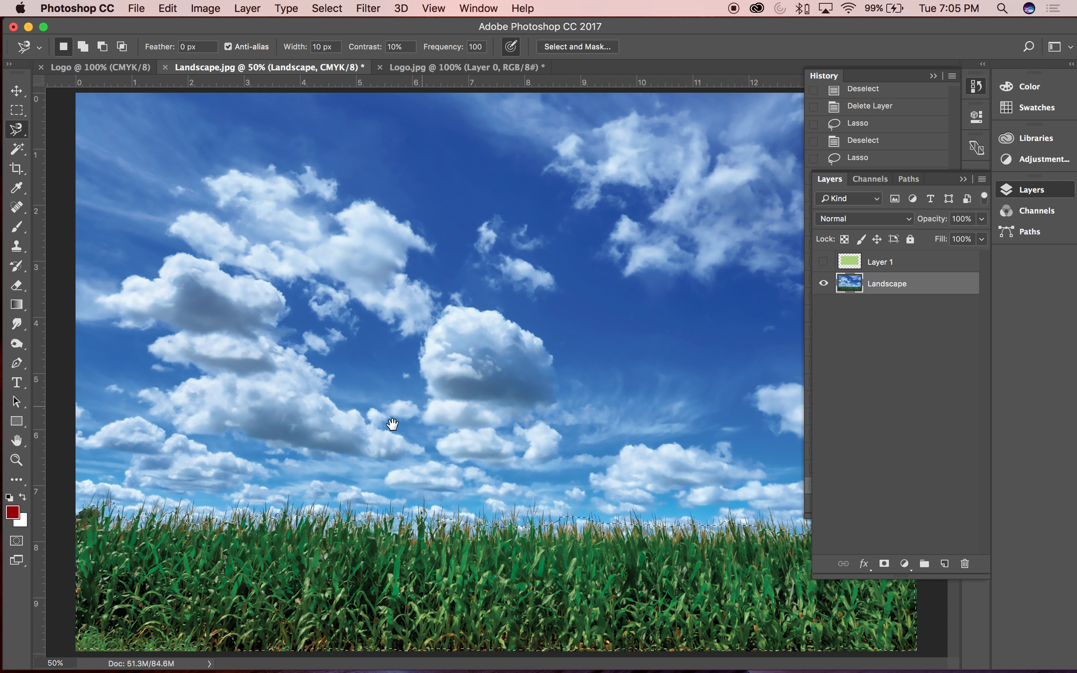
left_click(20, 107)
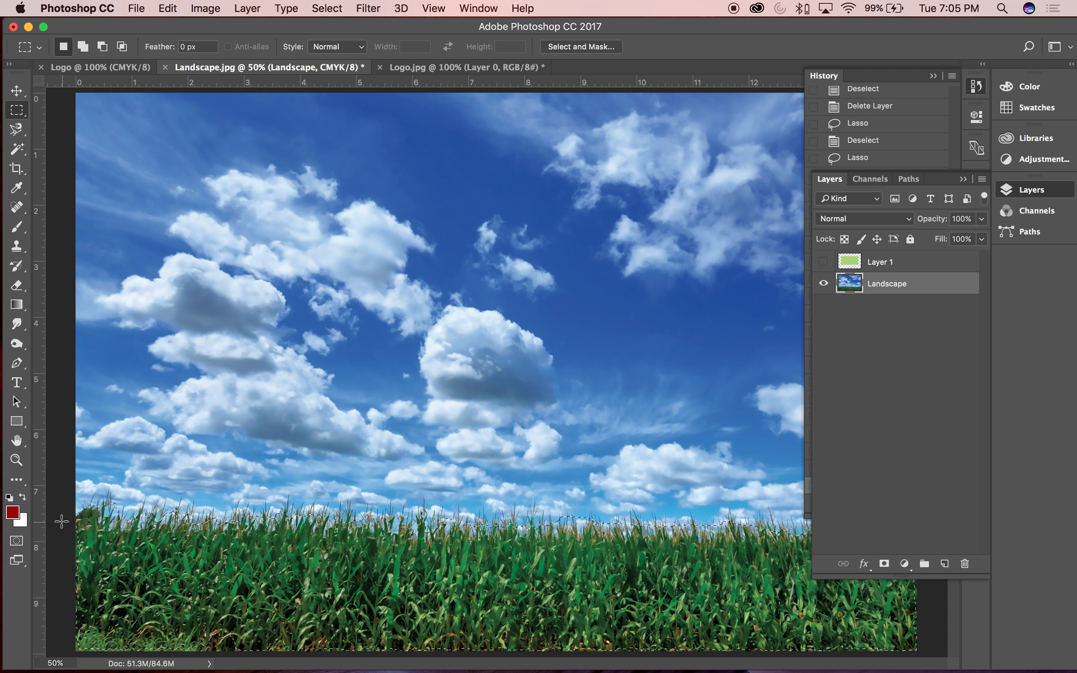
key("shift")
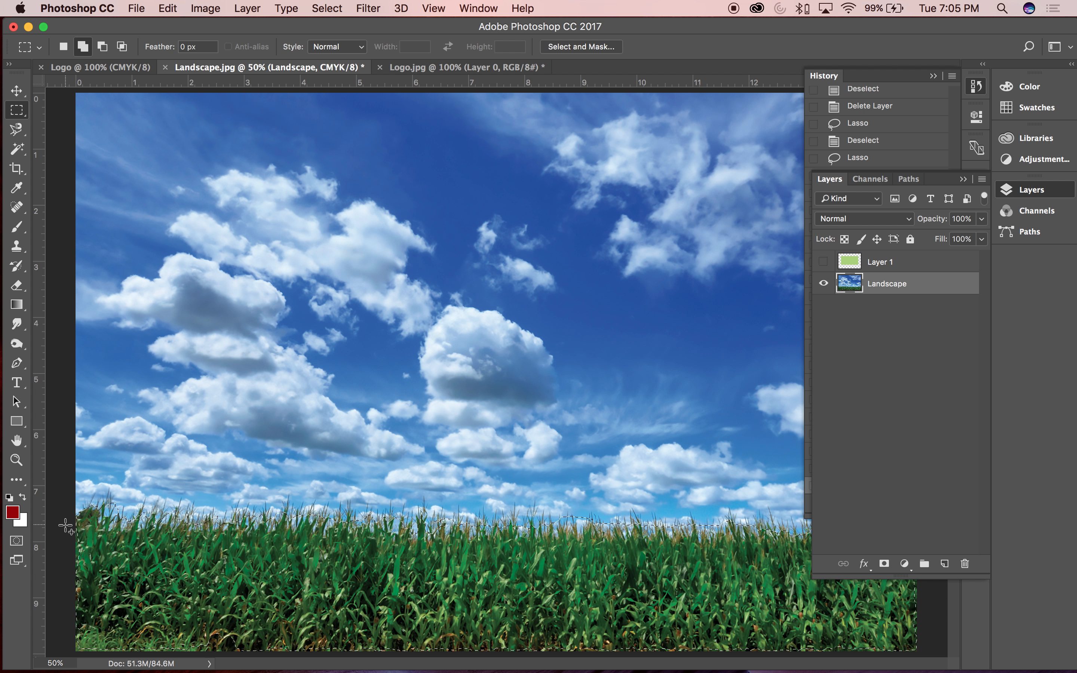
left_click_drag(66, 526, 492, 668)
left_click_drag(390, 670, 166, 661)
left_click_drag(129, 597, 792, 651)
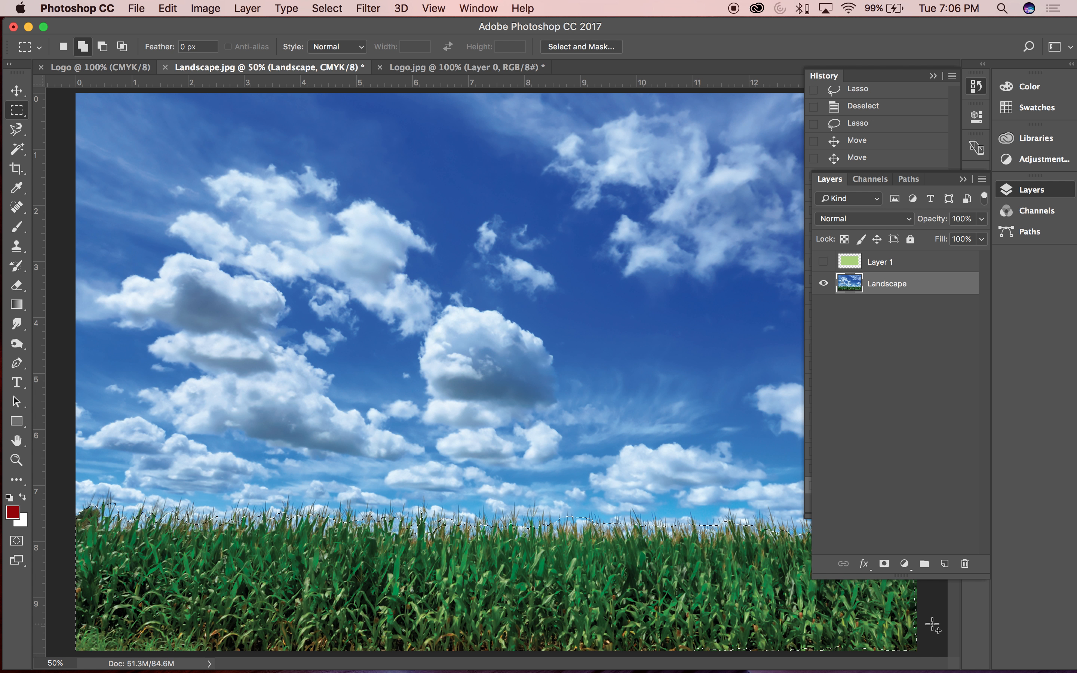
left_click_drag(610, 611, 940, 662)
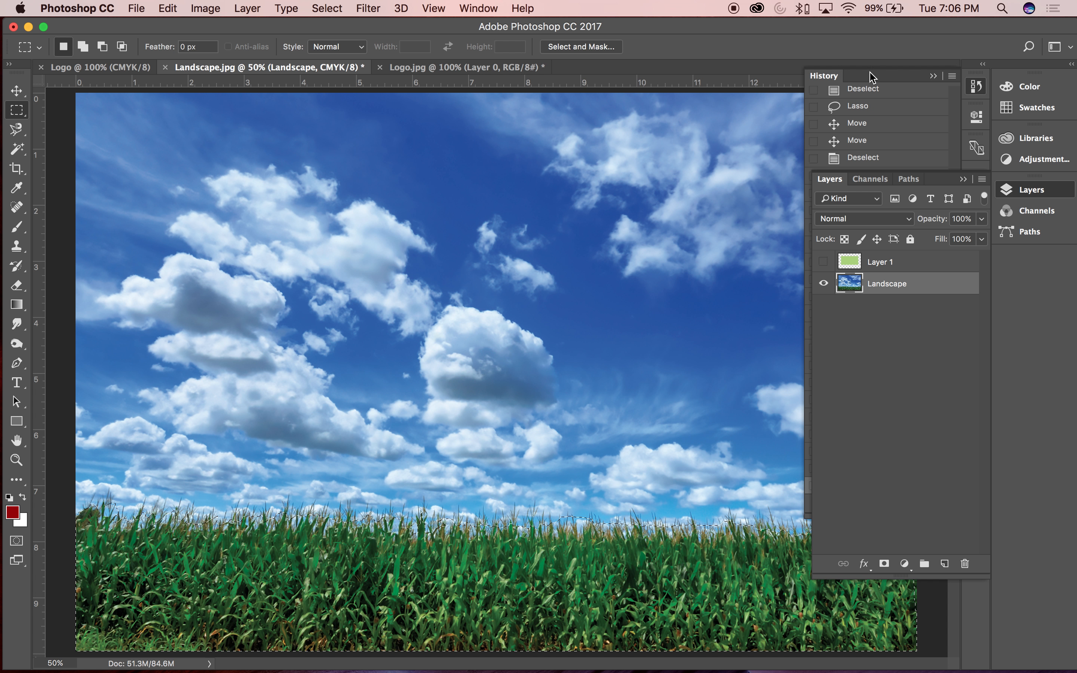
Collapse the History and Layers panels, add the strip along the cornfield's right edge to the selection, and activate the Move tool
left_click(937, 77)
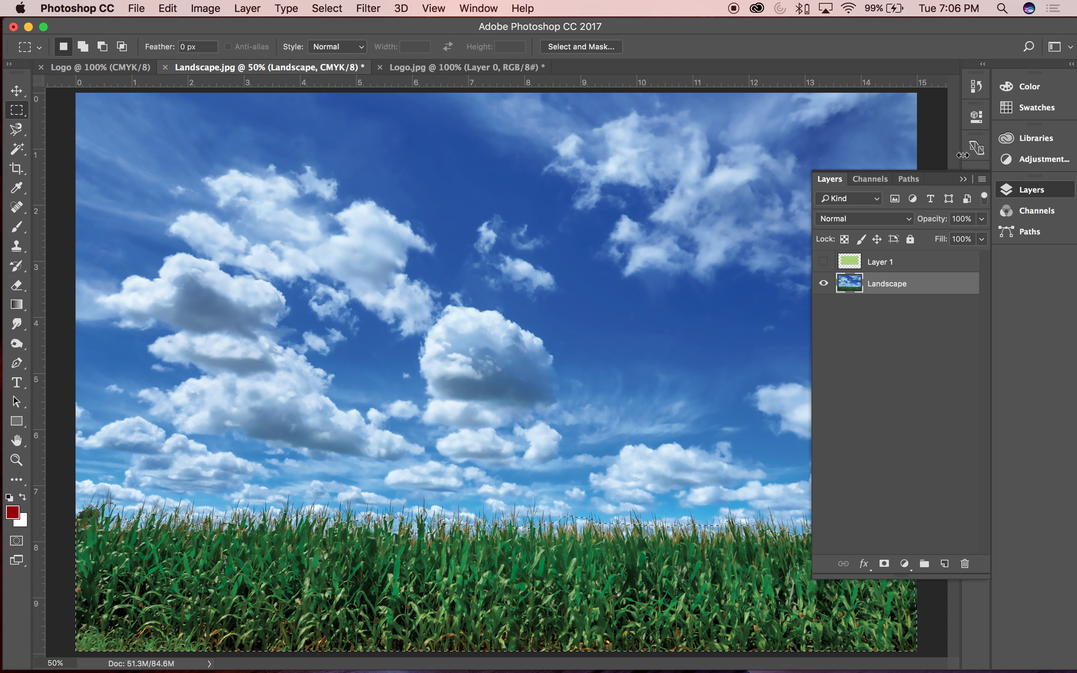
left_click(966, 184)
left_click_drag(917, 547, 928, 637)
key("v")
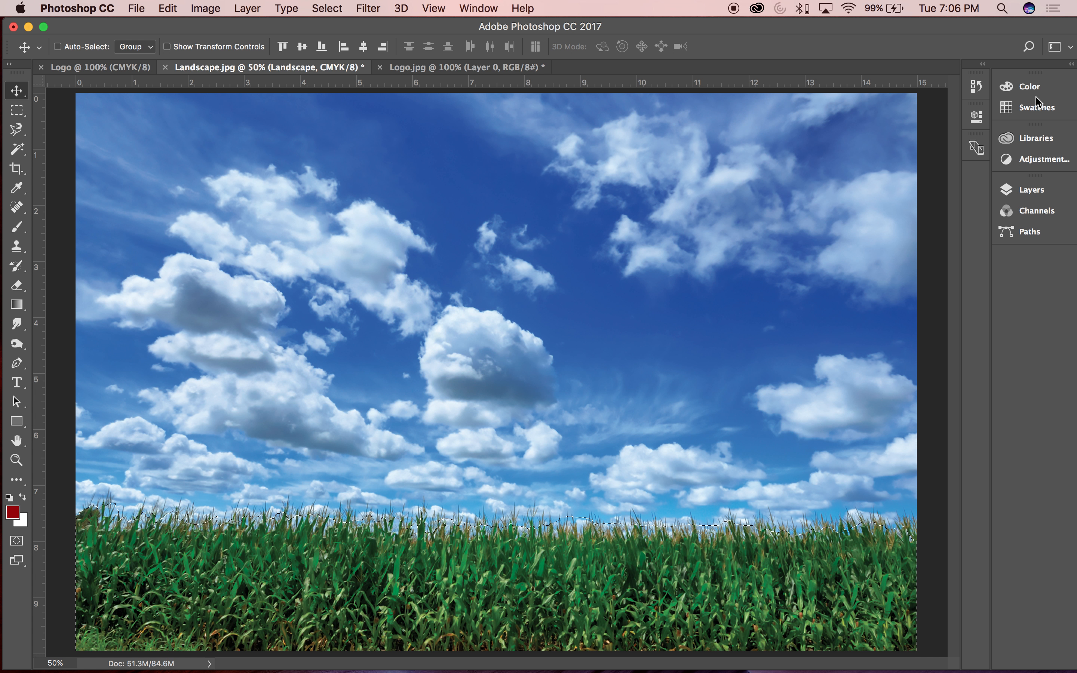
Reopen the Layers panel, start a Gradient Map adjustment on the selected cornfield, and show its gradient presets
left_click(1035, 138)
left_click(1032, 89)
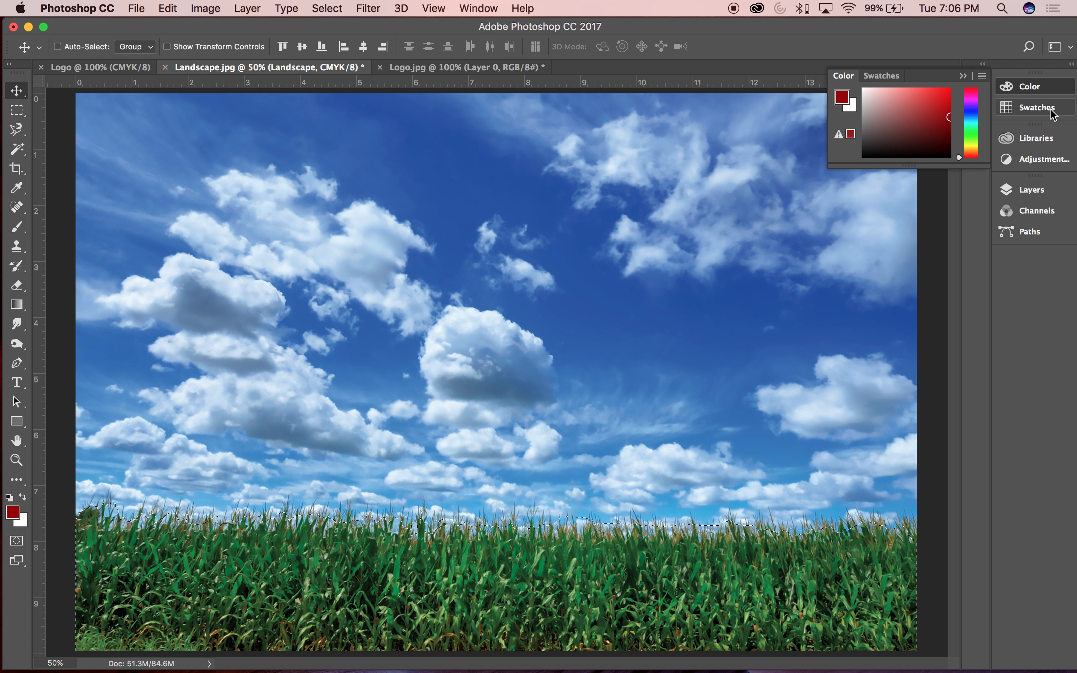
left_click(1044, 191)
left_click(206, 8)
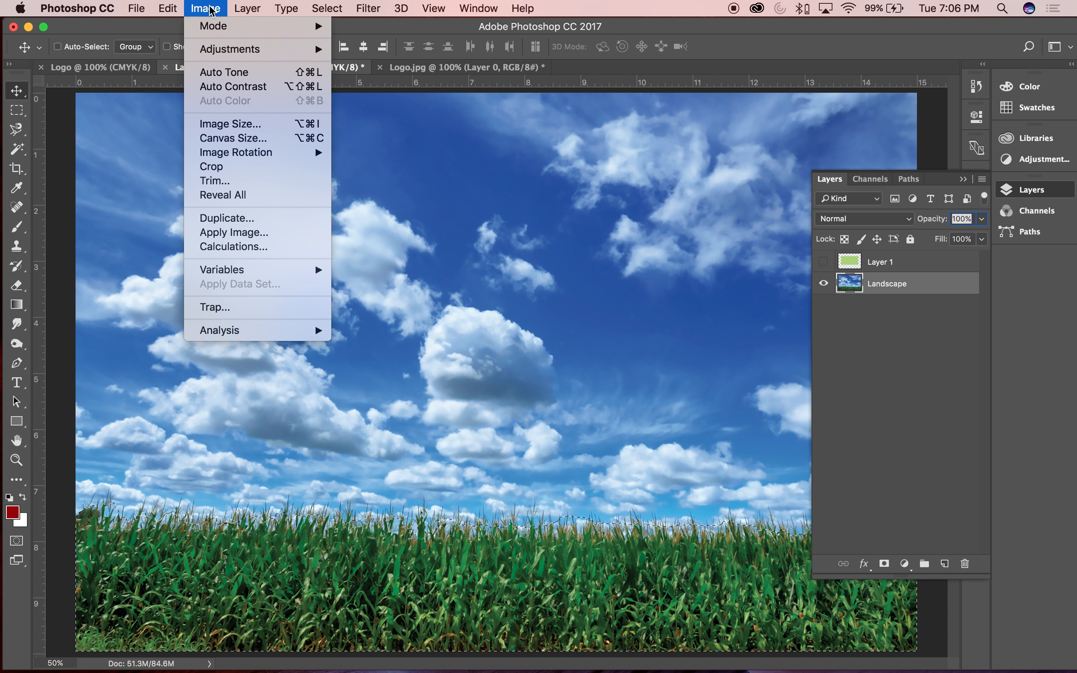
mouse_move(231, 49)
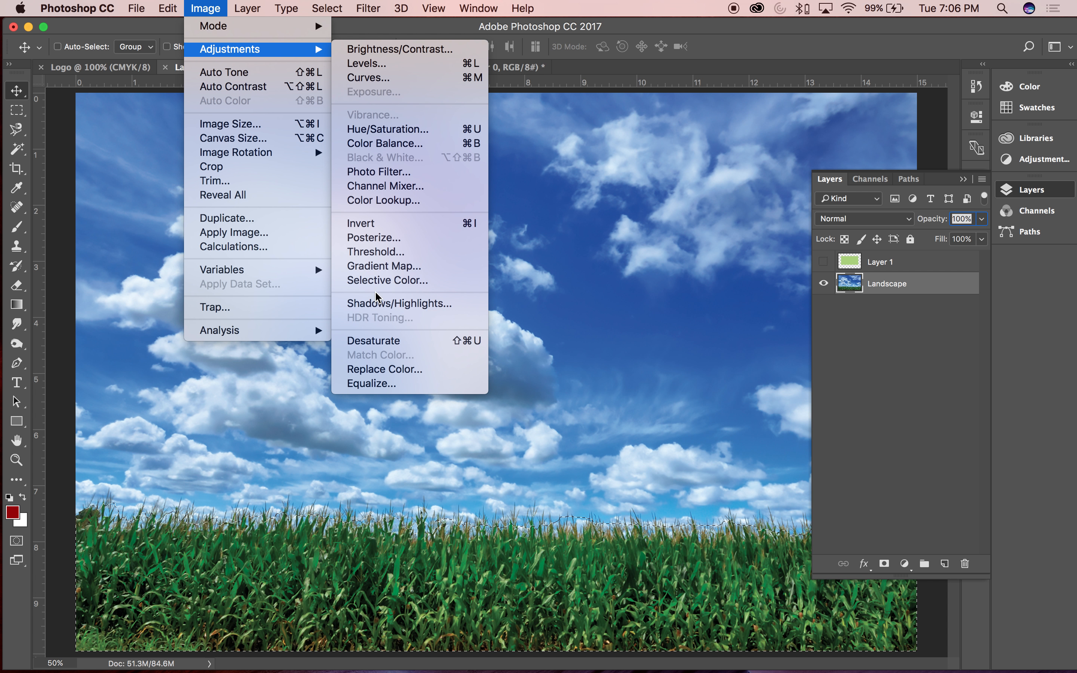
left_click(405, 266)
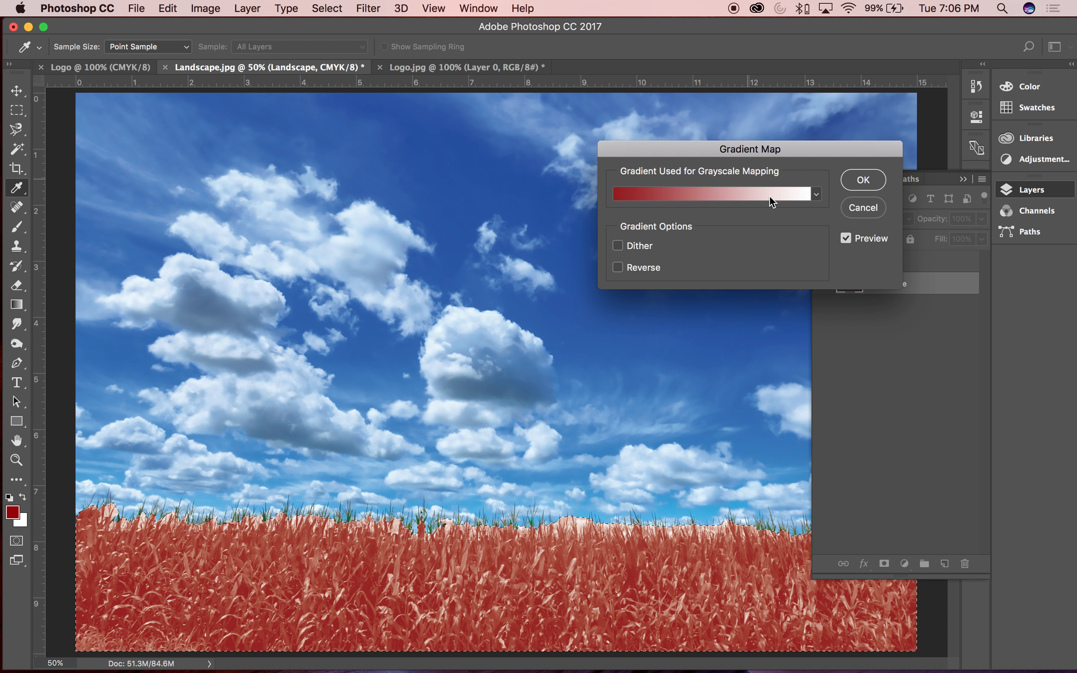
left_click(816, 194)
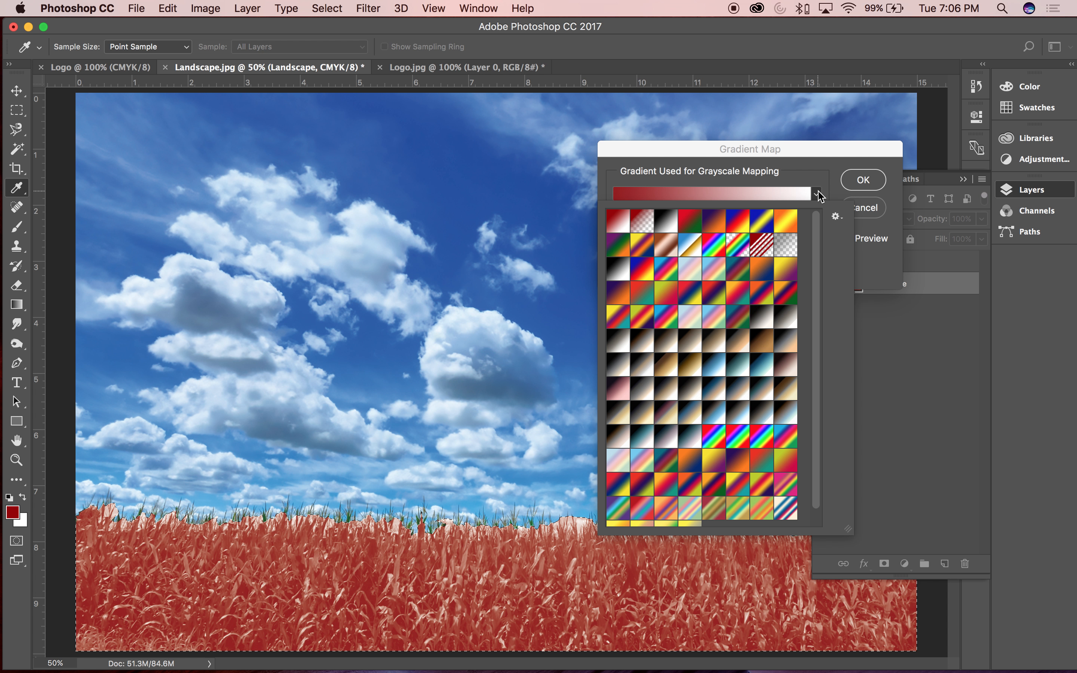
Try several gradient presets on the cornfield and apply the Gradient Map with the opaque rainbow gradient
left_click(689, 247)
left_click(732, 248)
left_click(762, 244)
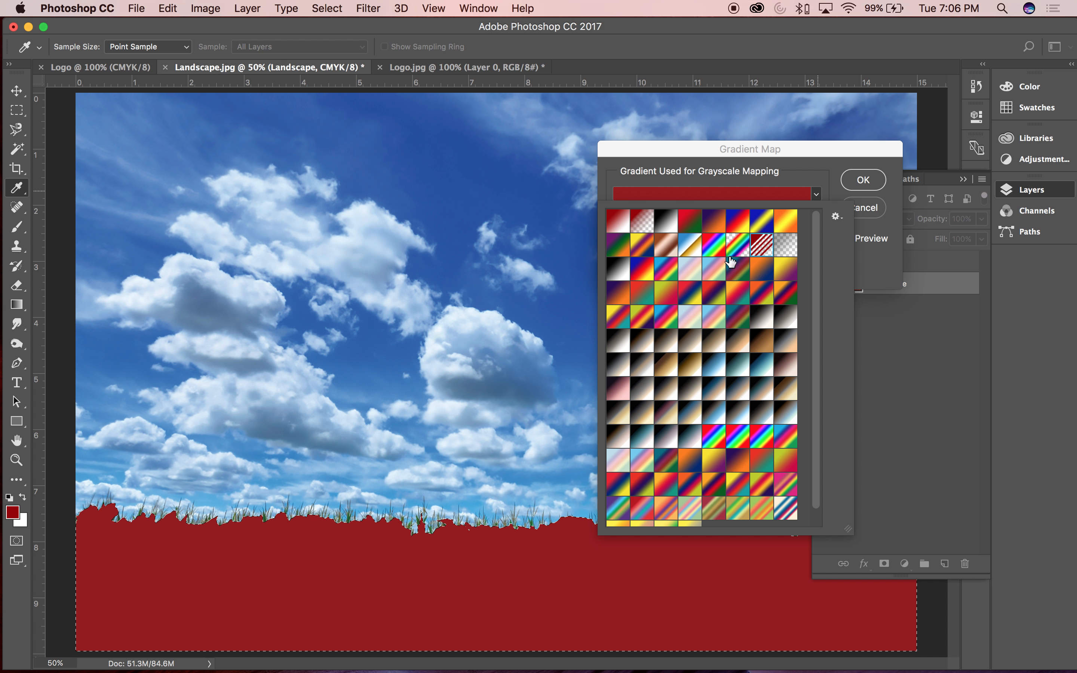
left_click(713, 245)
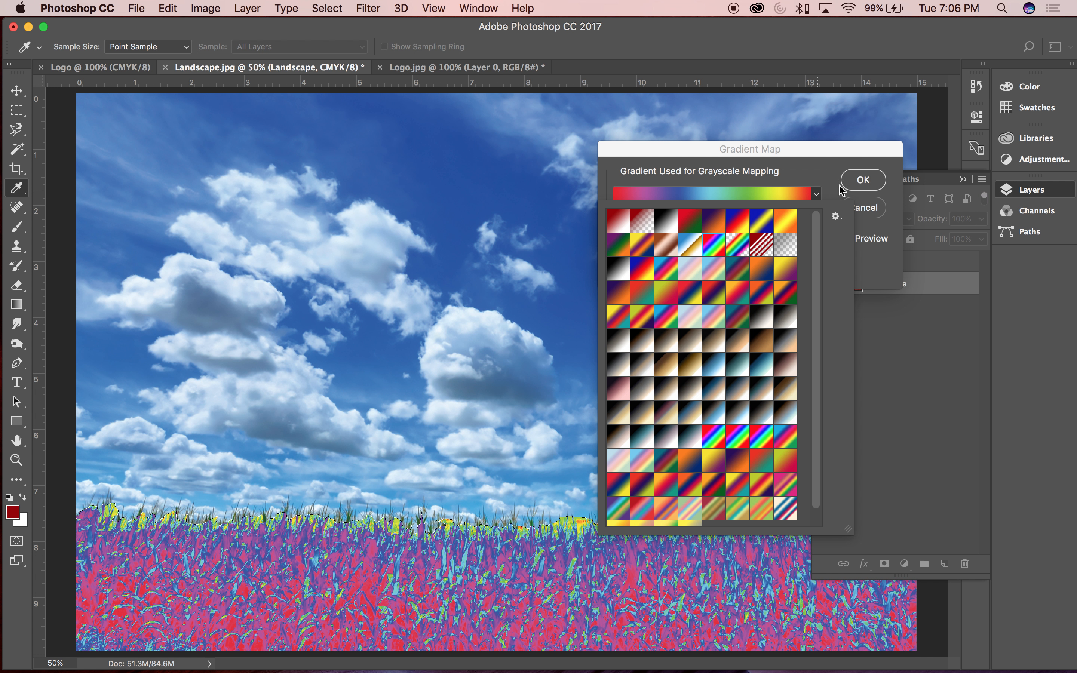
left_click(866, 183)
left_click(864, 180)
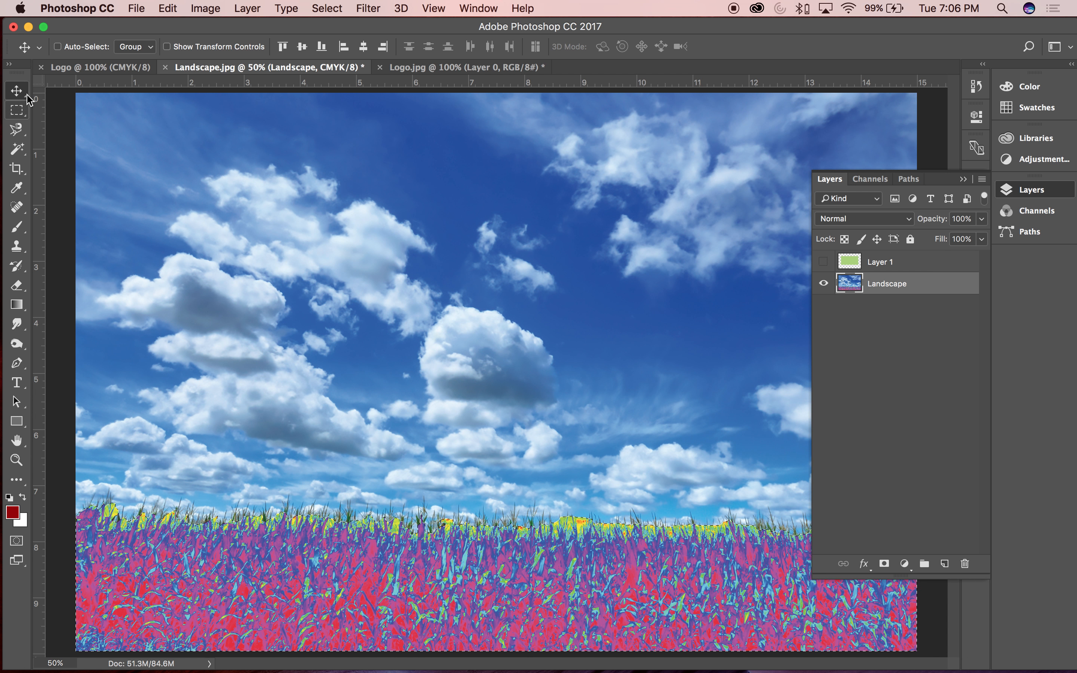
Deselect the cornfield and examine the recoloured upper edge up close for missed corn tips
key("super+d")
key("space")
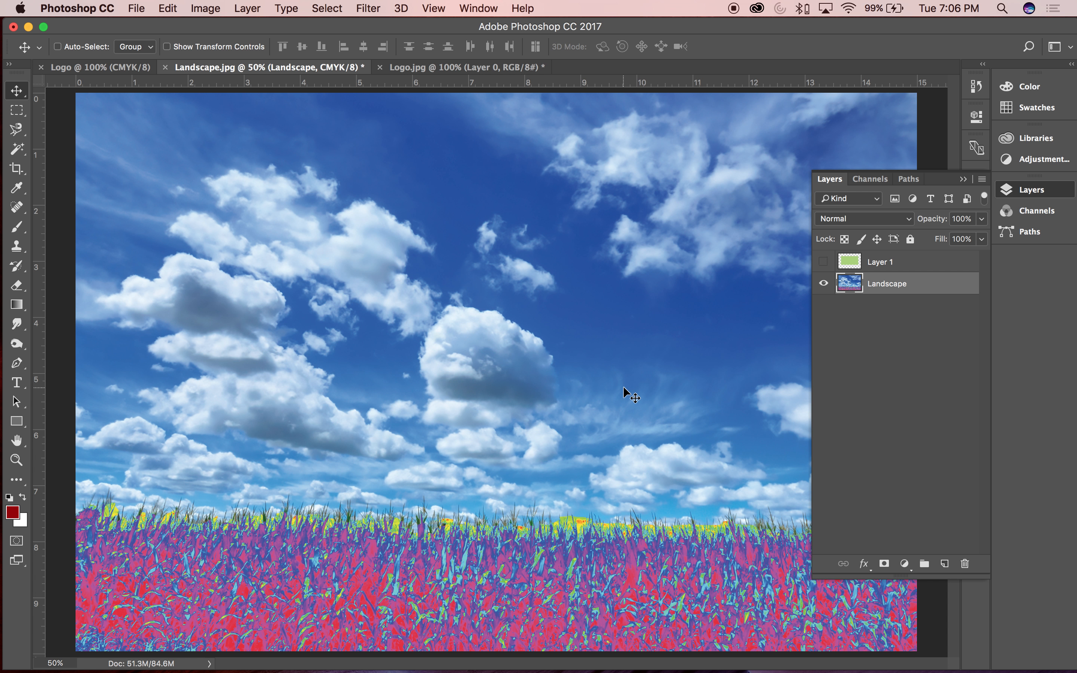
left_click_drag(202, 500, 271, 483)
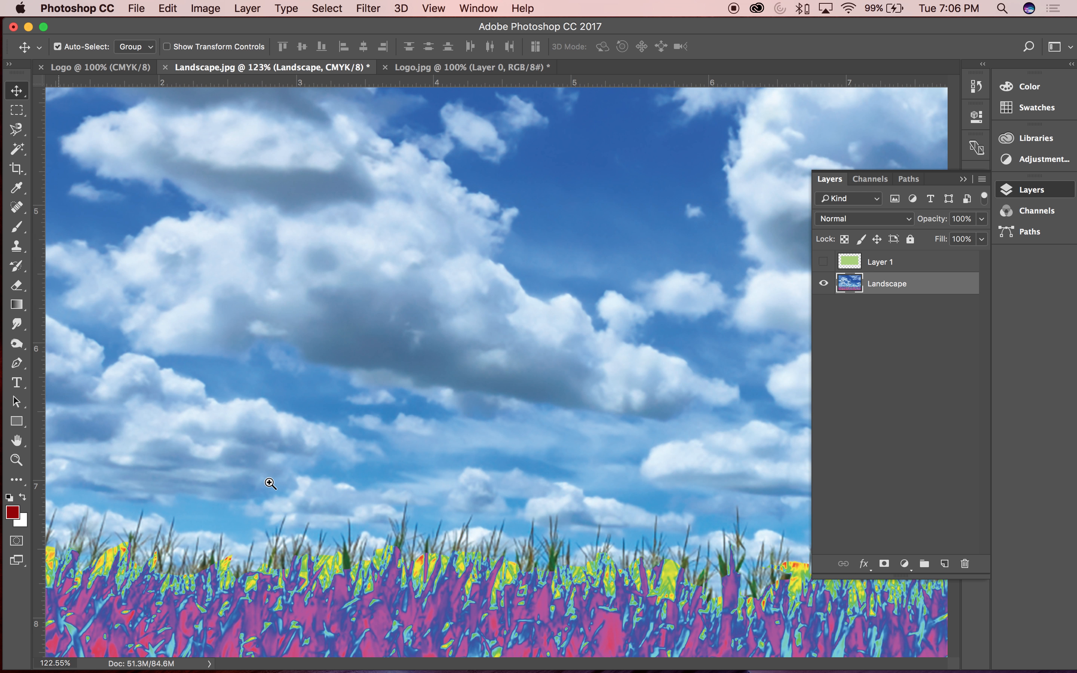
left_click_drag(369, 551, 357, 462)
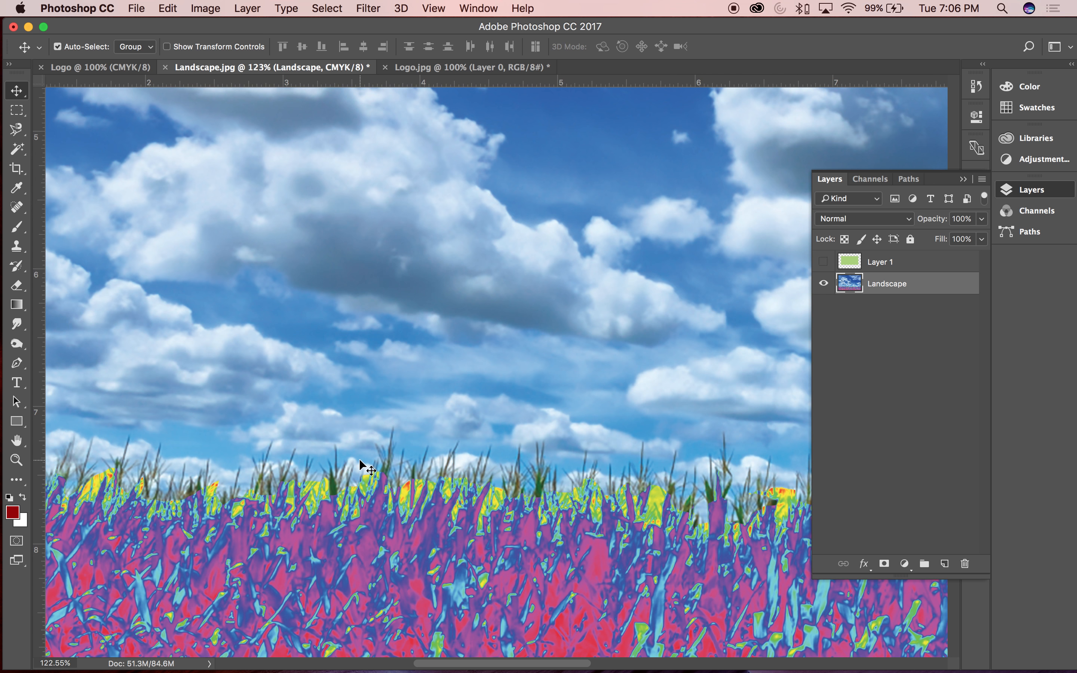
key("super+minus")
key("super+minus")
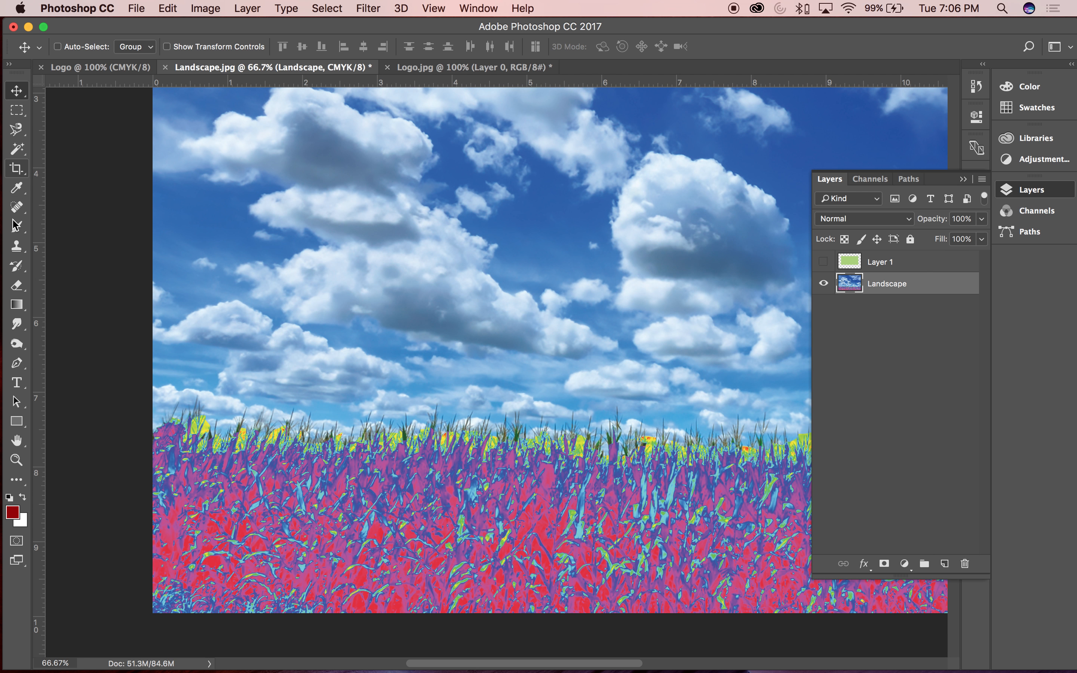
Trace around the large round cloud with the Magnetic Lasso, then deselect it and return to the Move tool
left_click(16, 130)
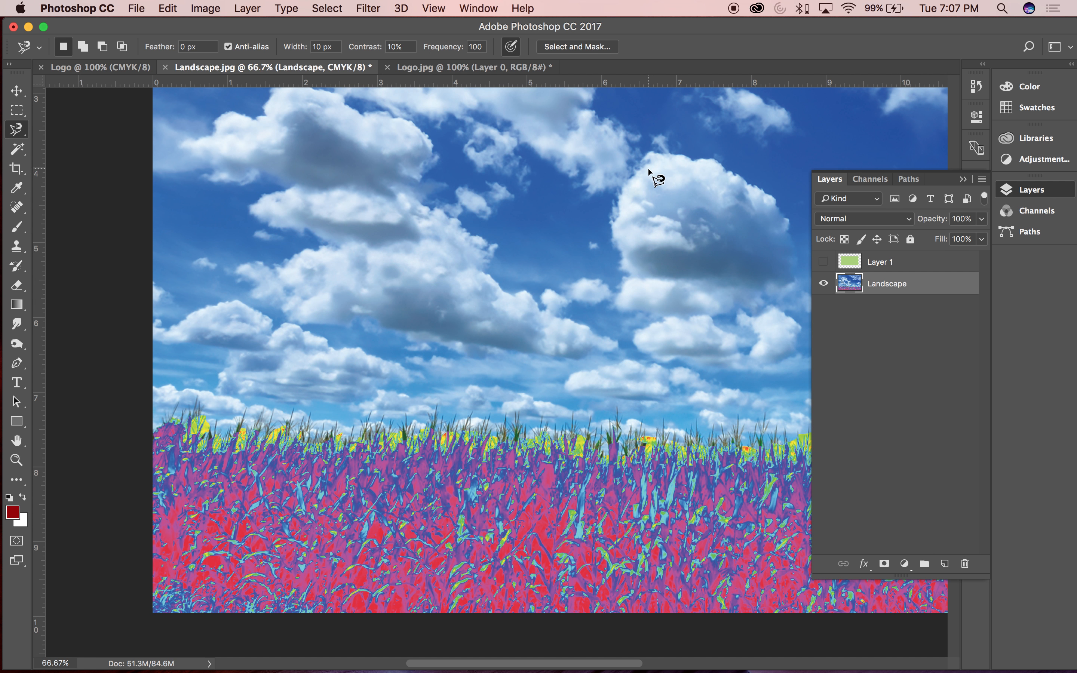
left_click_drag(705, 159, 773, 196)
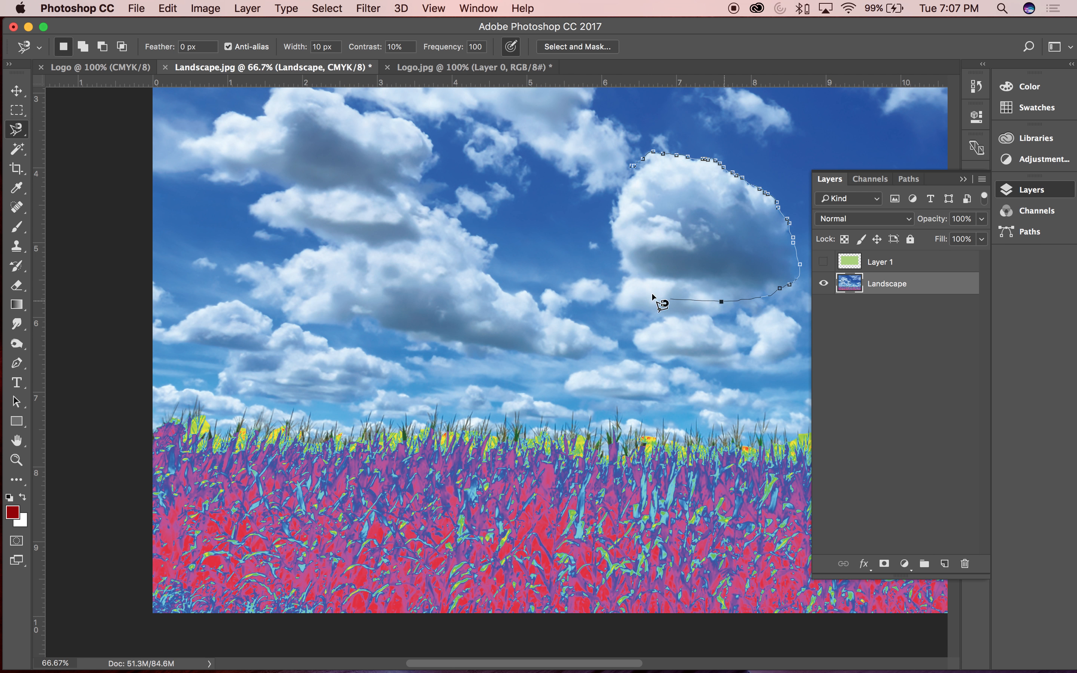
left_click(631, 168)
key("super+d")
key("v")
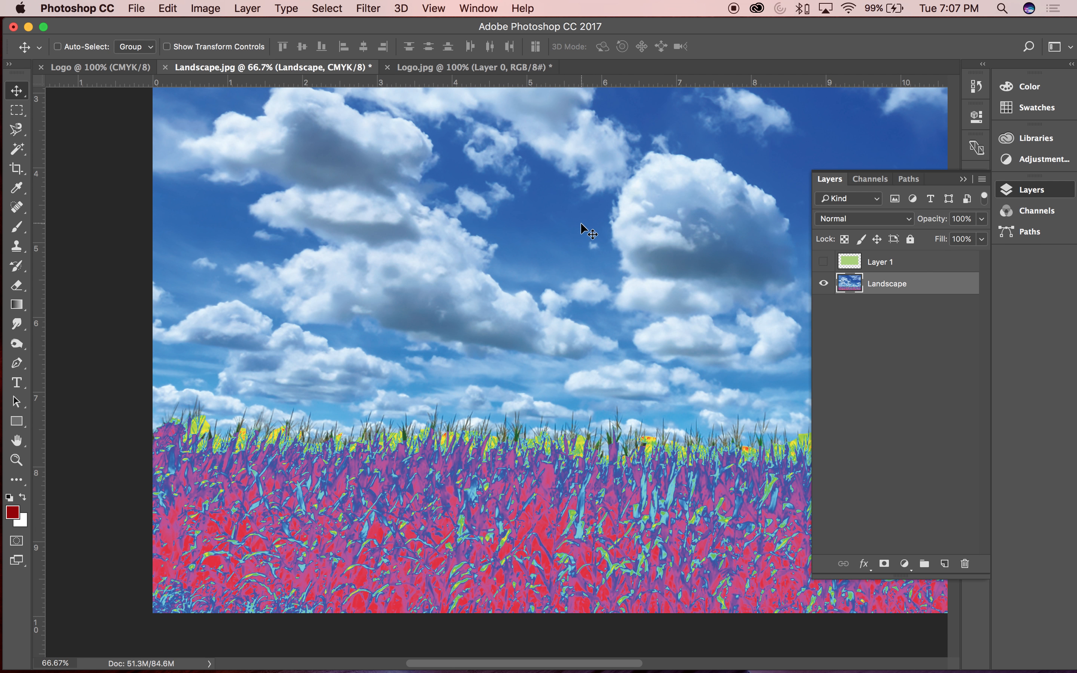
Step back through the document history to the last Rectangular Marquee state before the Gradient Map, and deselect the cornfield
left_click(984, 86)
left_click(889, 451)
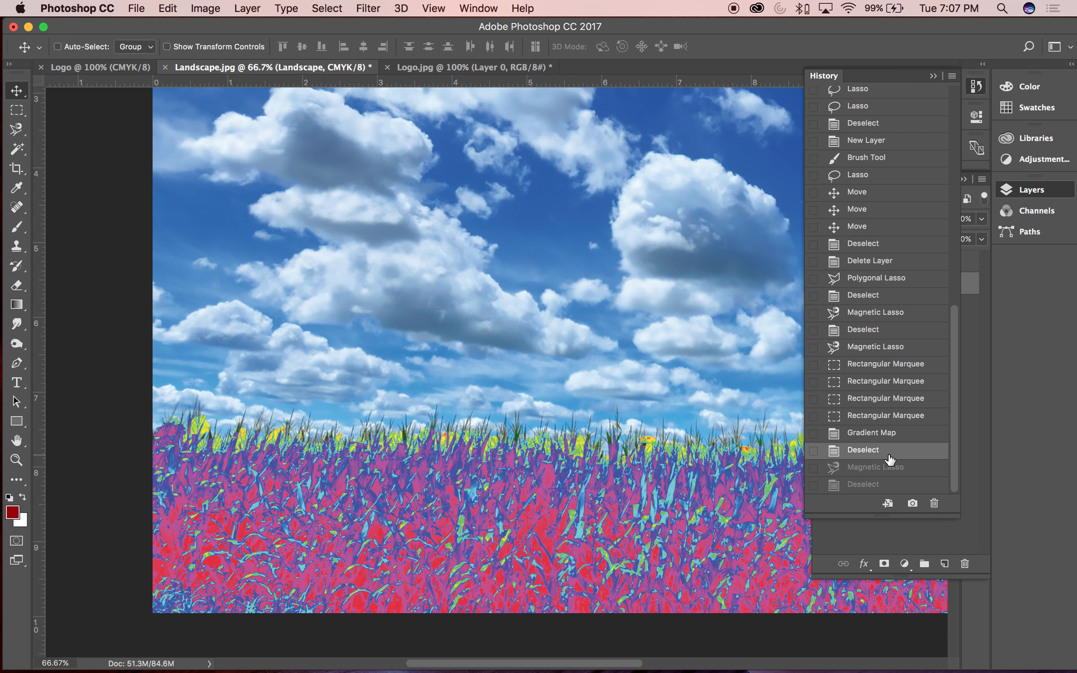
left_click(886, 432)
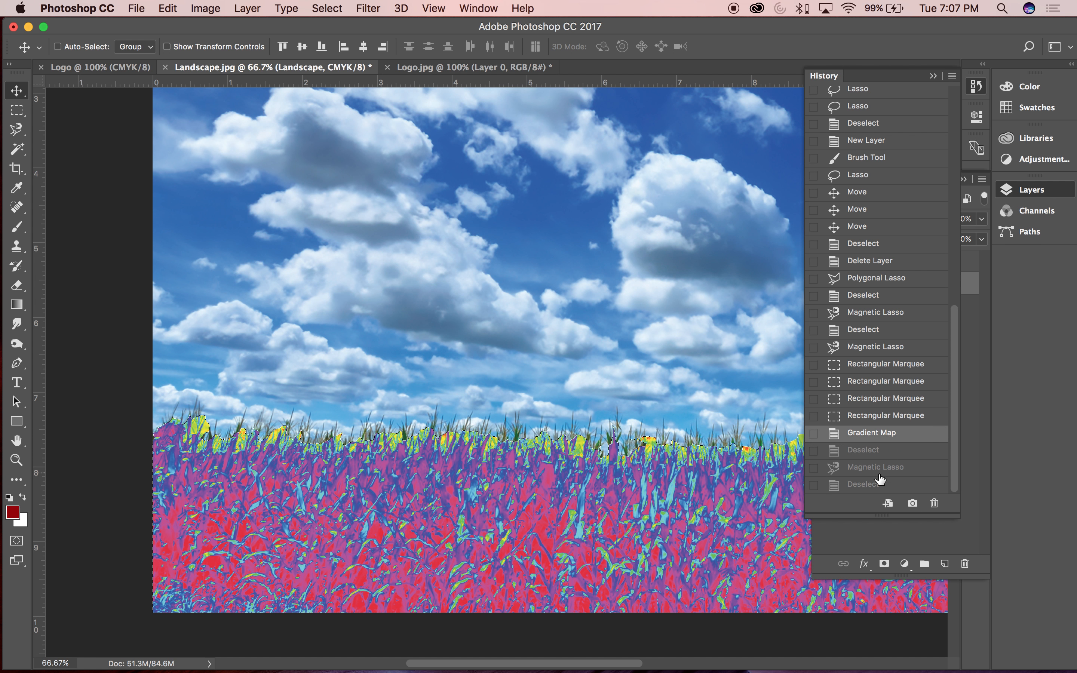
left_click(868, 416)
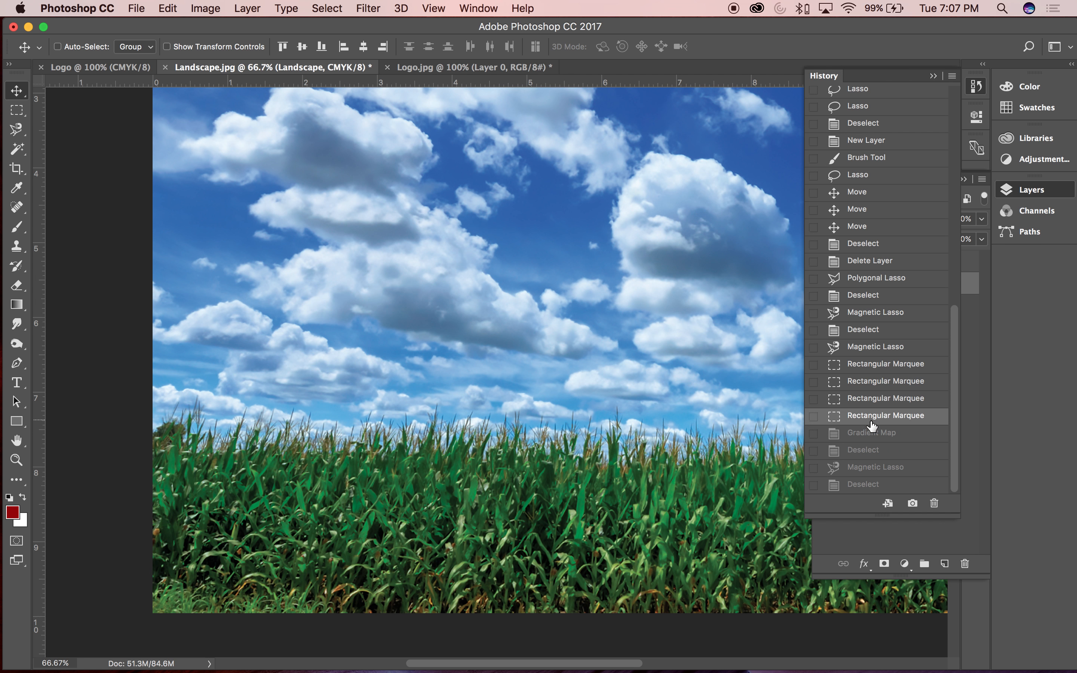
key("super+d")
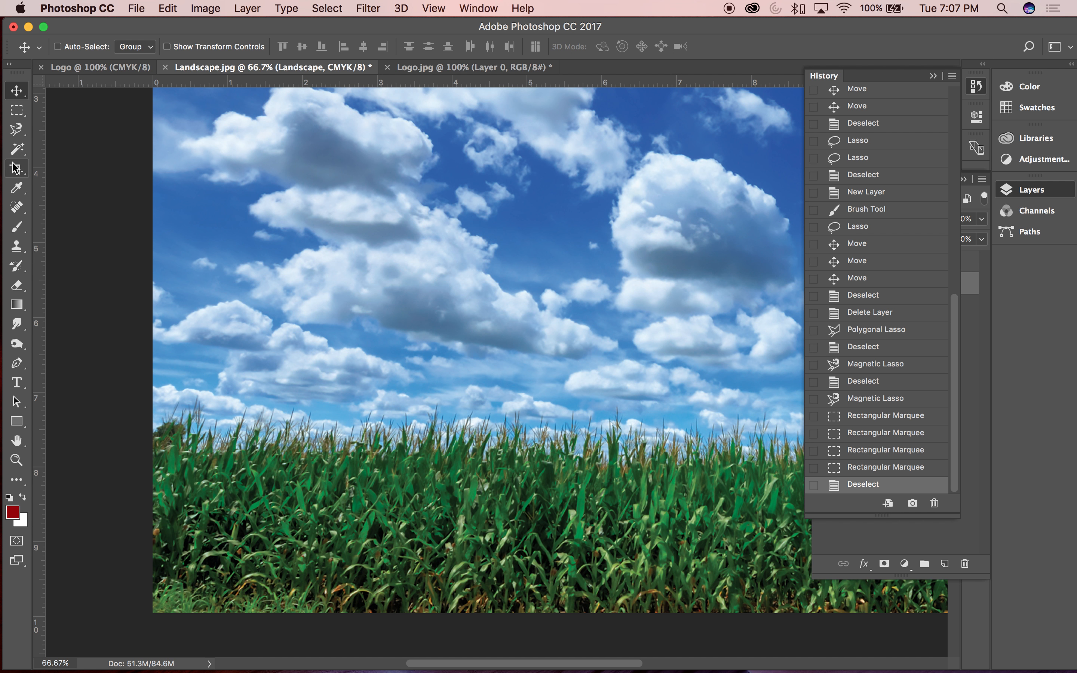
Select the dark blue sky beside the round cloud with the Magic Wand, fitting the whole landscape in view
left_click(20, 152)
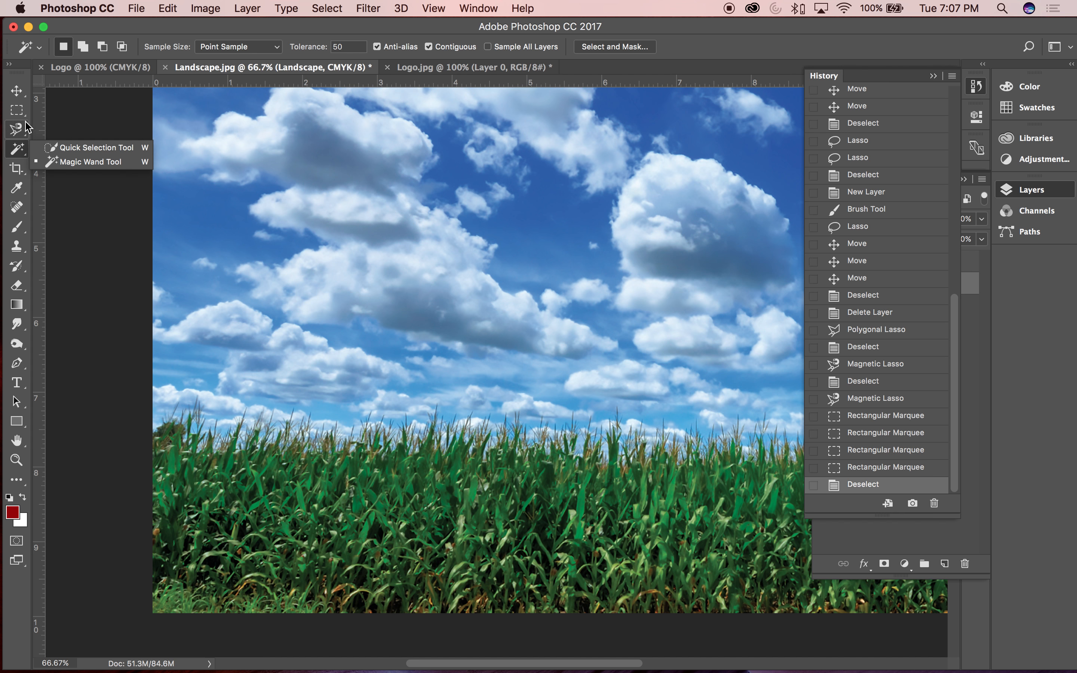
left_click(58, 162)
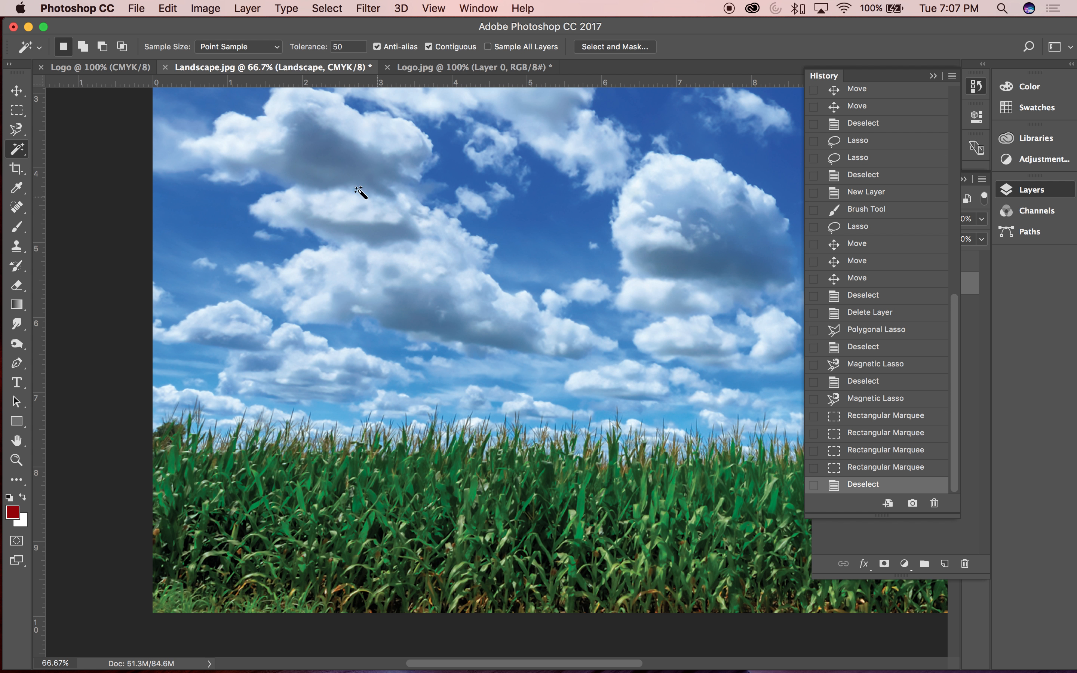
key("super+minus")
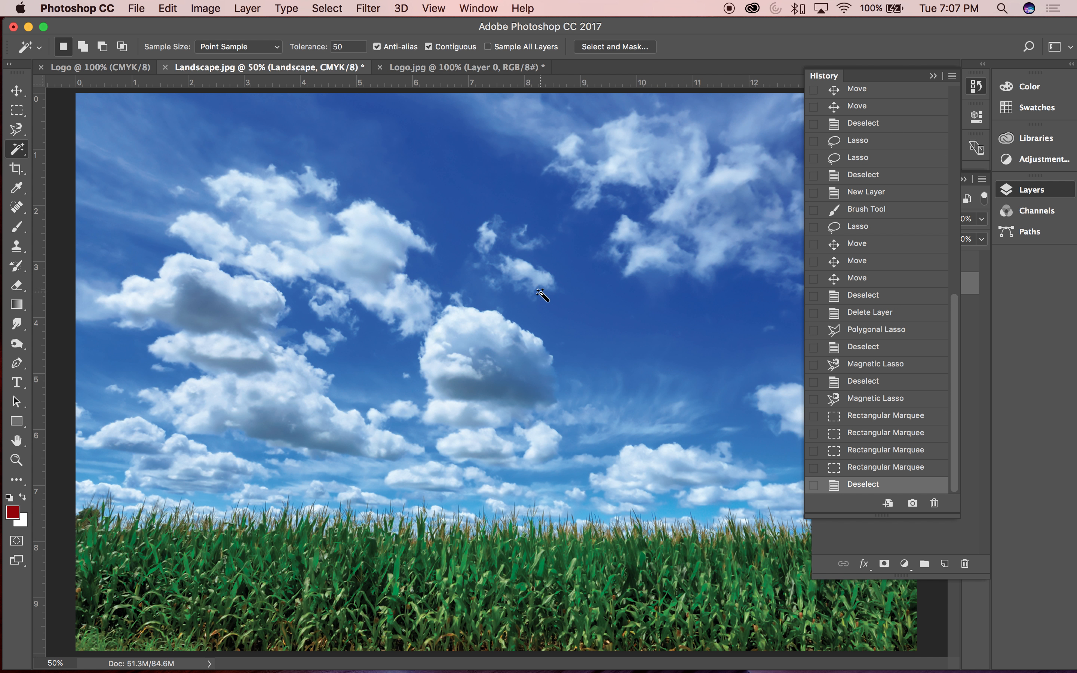
key("super+minus")
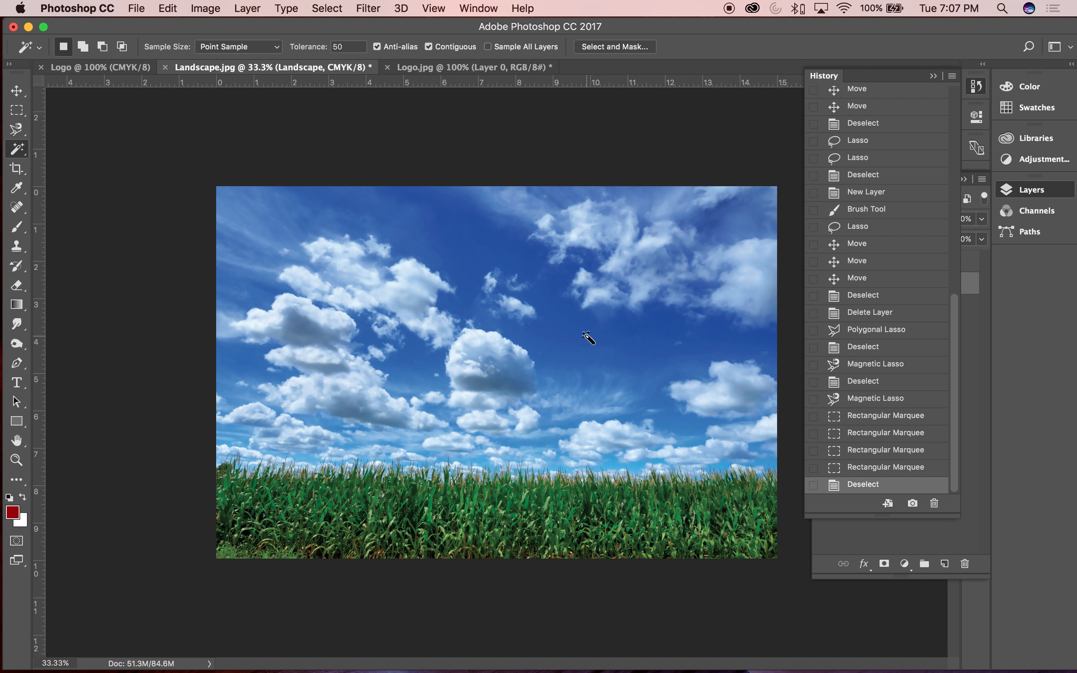
left_click(555, 335)
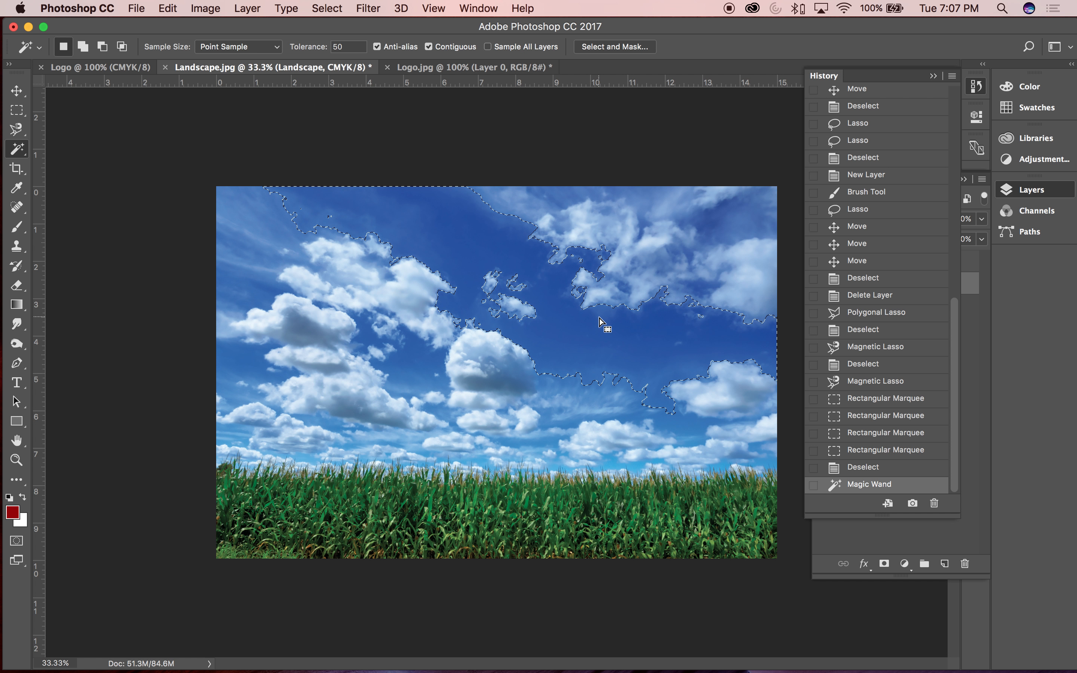
Add the sky patches between the clouds, near the horizon and along the image's upper edge to the Magic Wand selection
key("shift")
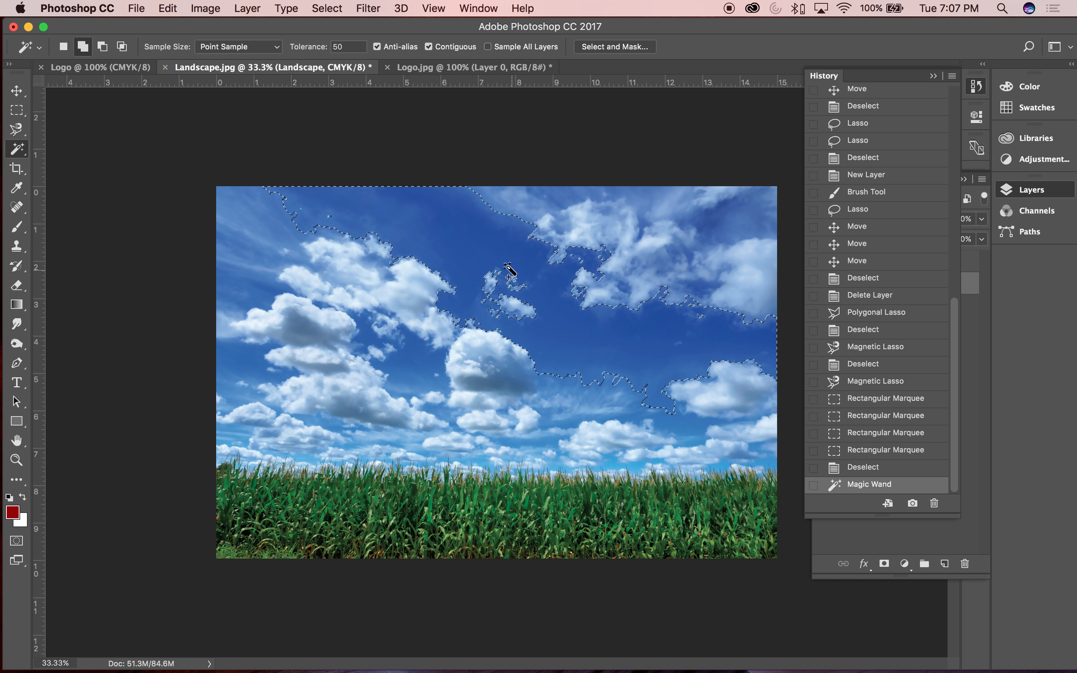
left_click(410, 363, "shift")
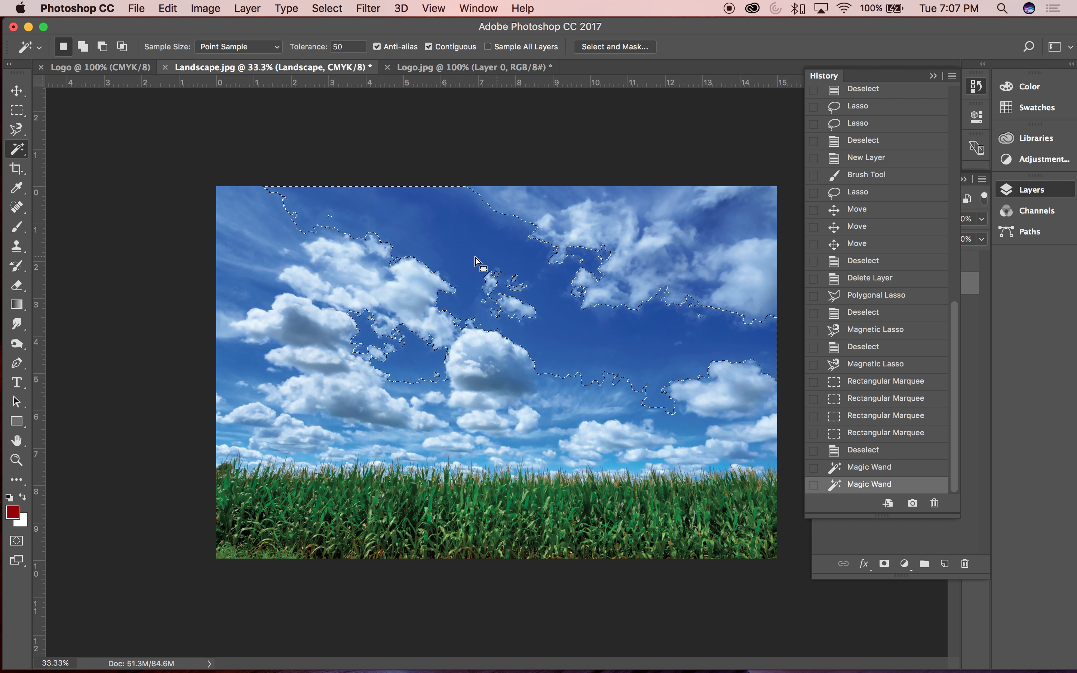
key("shift")
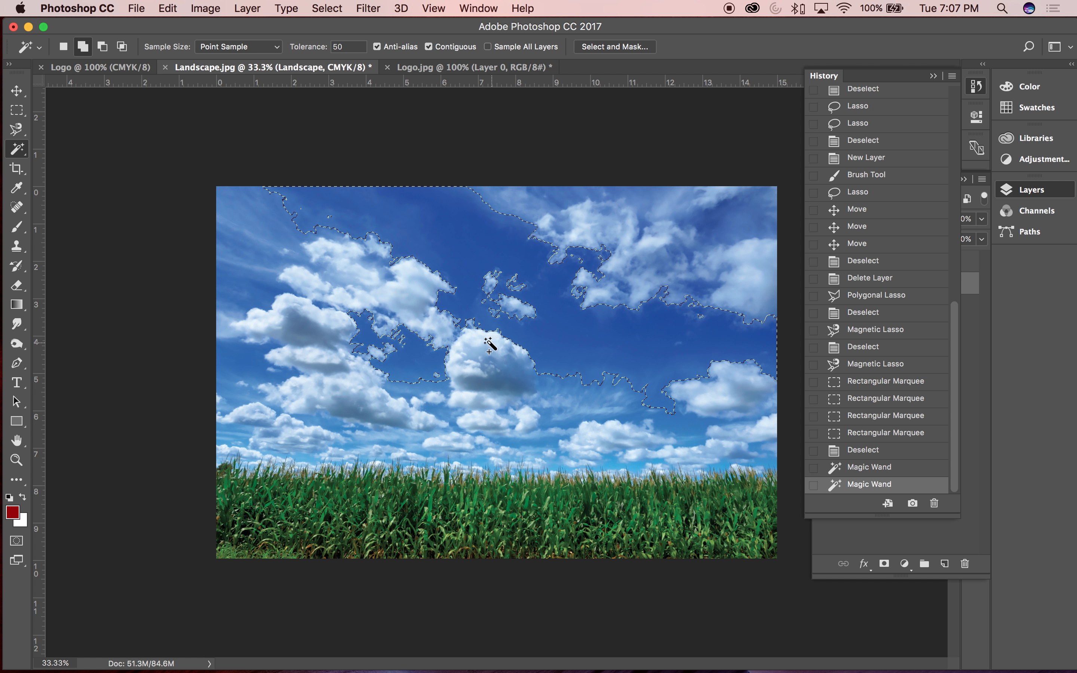
left_click(557, 386, "shift")
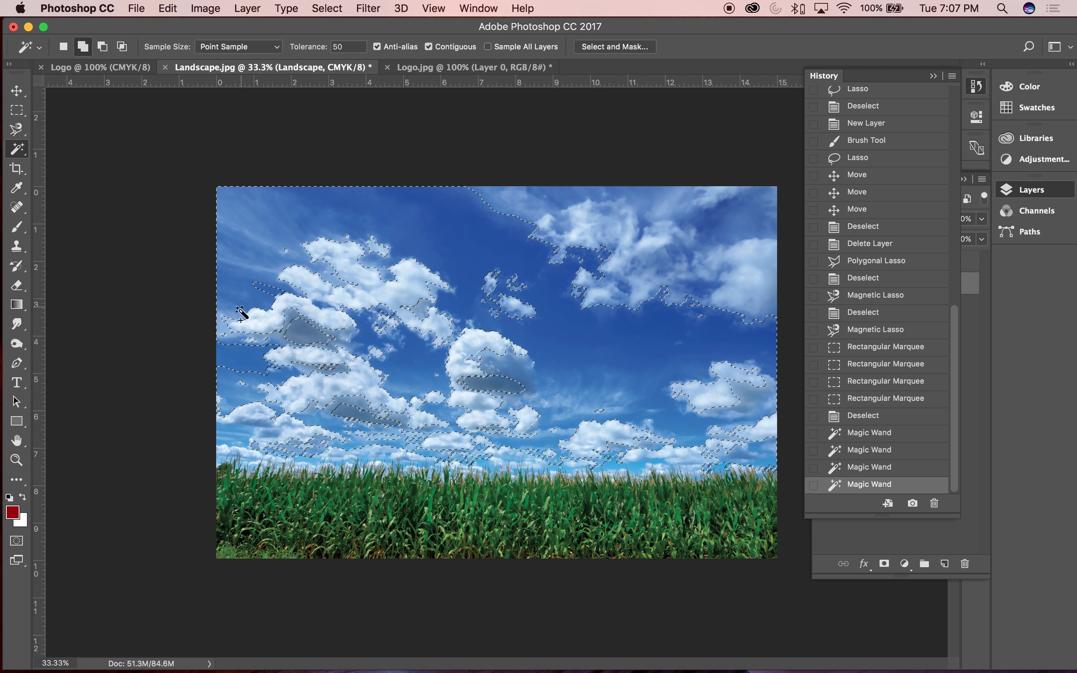
left_click(393, 455, "shift")
left_click(621, 187, "shift")
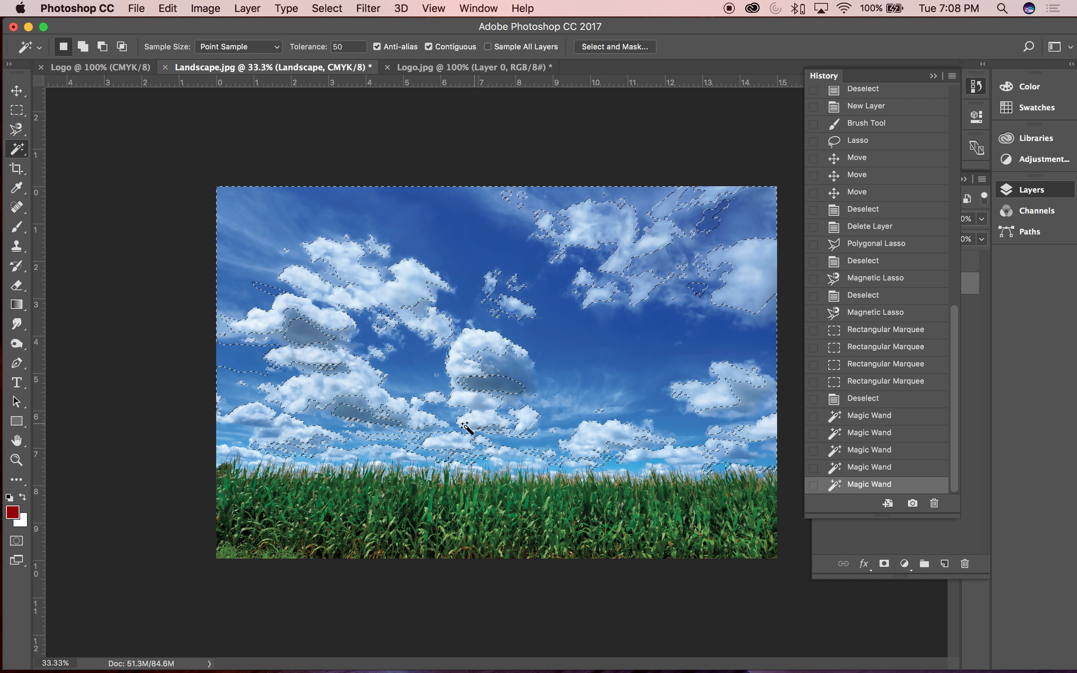
Add the small sky areas just above the cornfield's left end to the selection, then deselect everything
left_click(281, 447, "shift")
left_click(249, 445, "shift")
left_click(243, 449, "shift")
left_click(248, 453, "shift")
key("super+d")
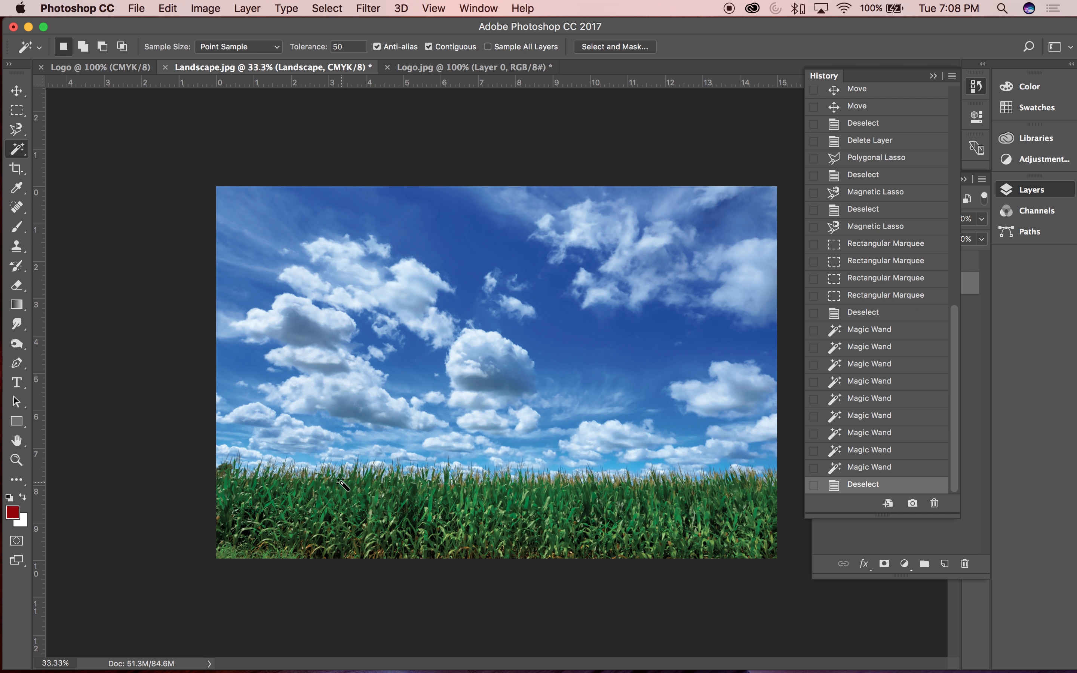
Select several green tones of the cornfield with the Magic Wand, then deselect them
left_click(285, 503, "shift")
left_click(265, 503)
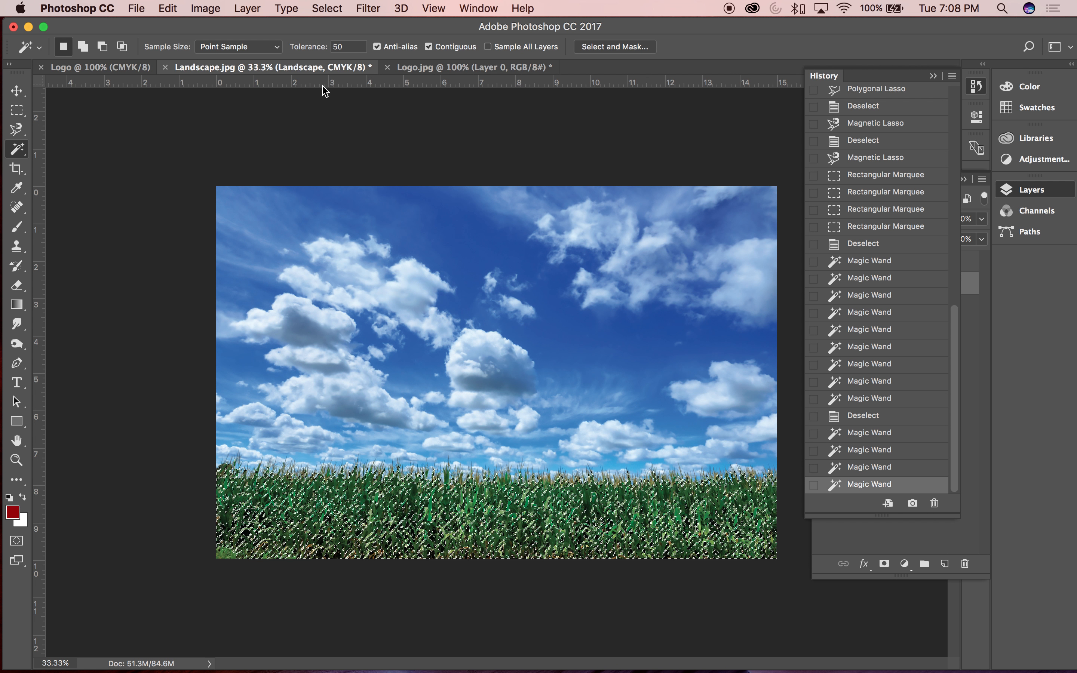
key("super+shift+s")
left_click(713, 655)
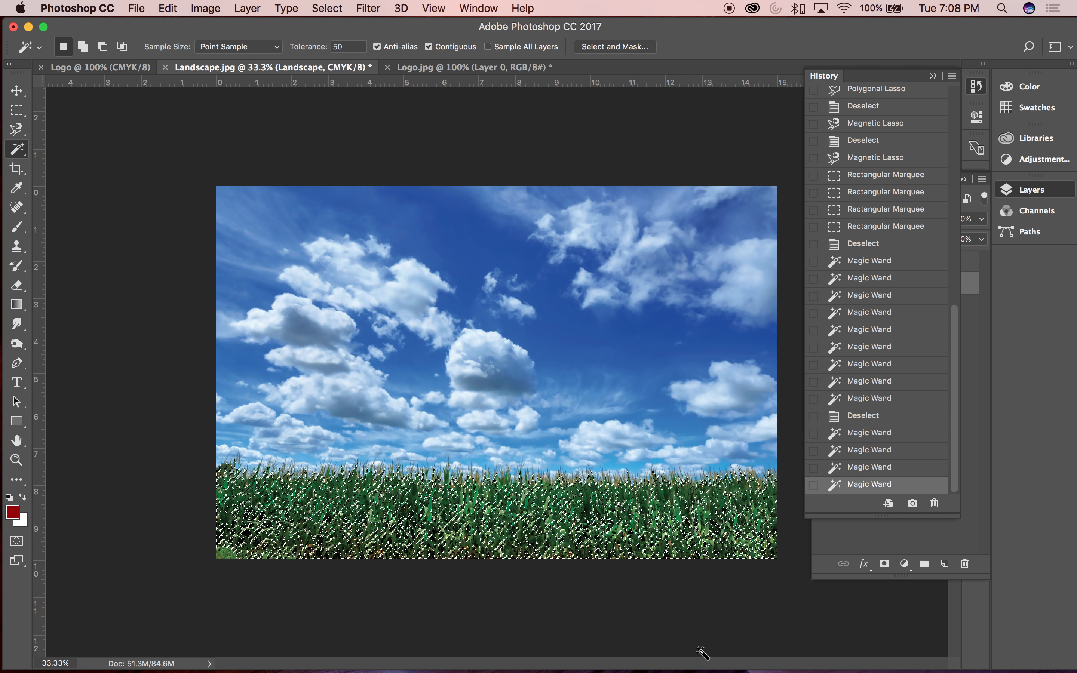
key("super+d")
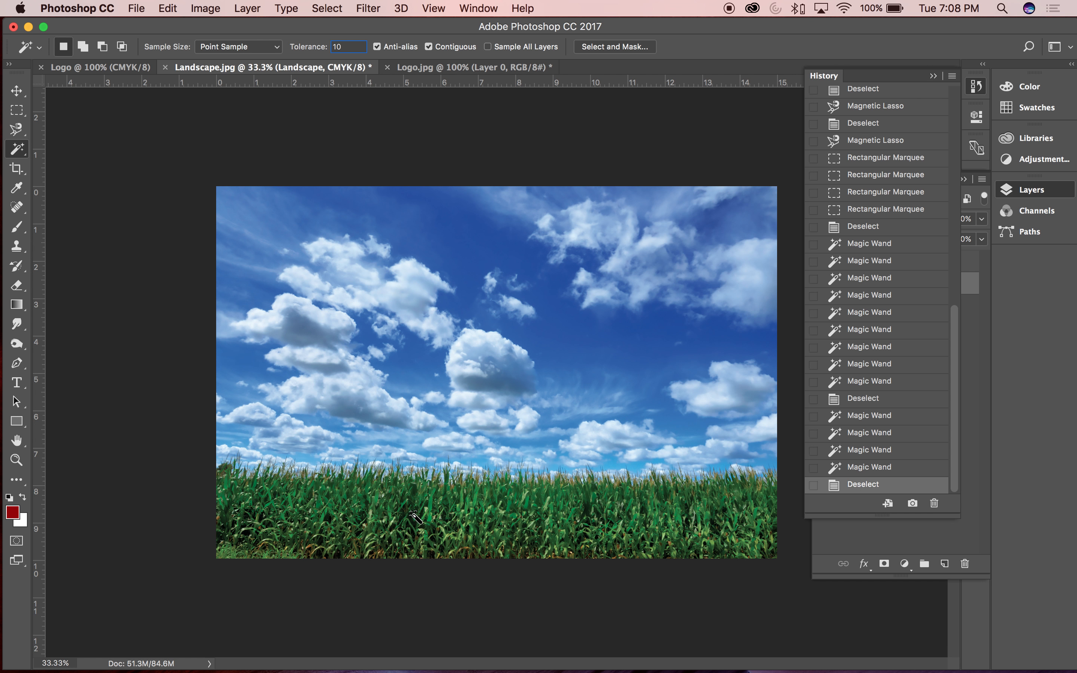
Try the Magic Wand on the blue sky at tolerance 10 and again at tolerance 5, deselecting after each try
left_click(569, 336)
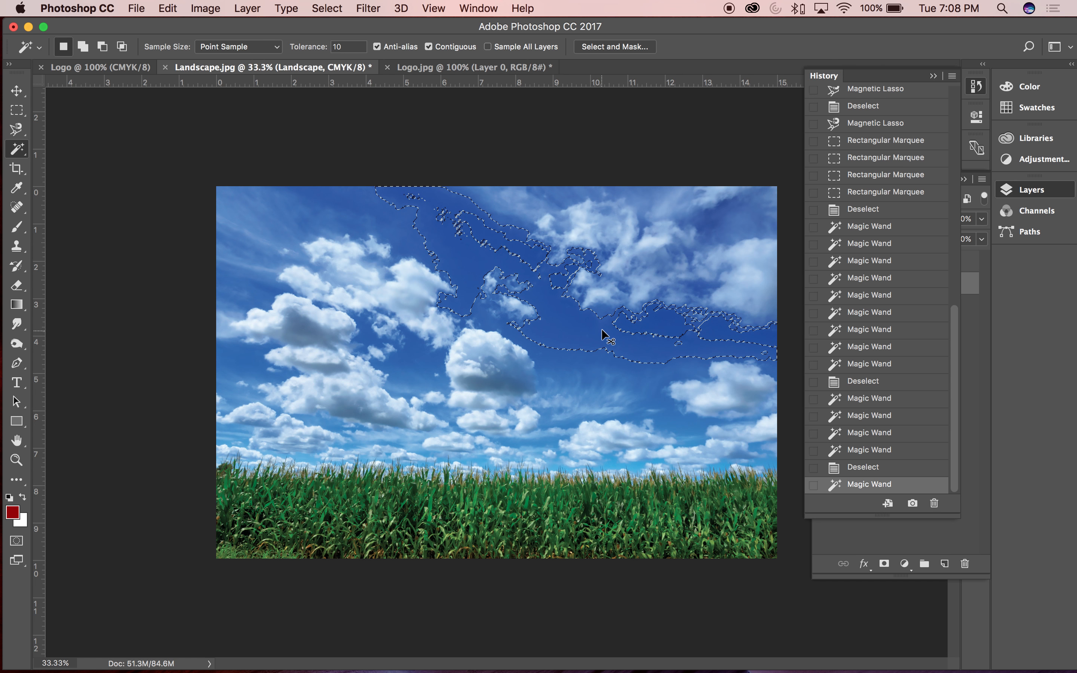
key("super+d")
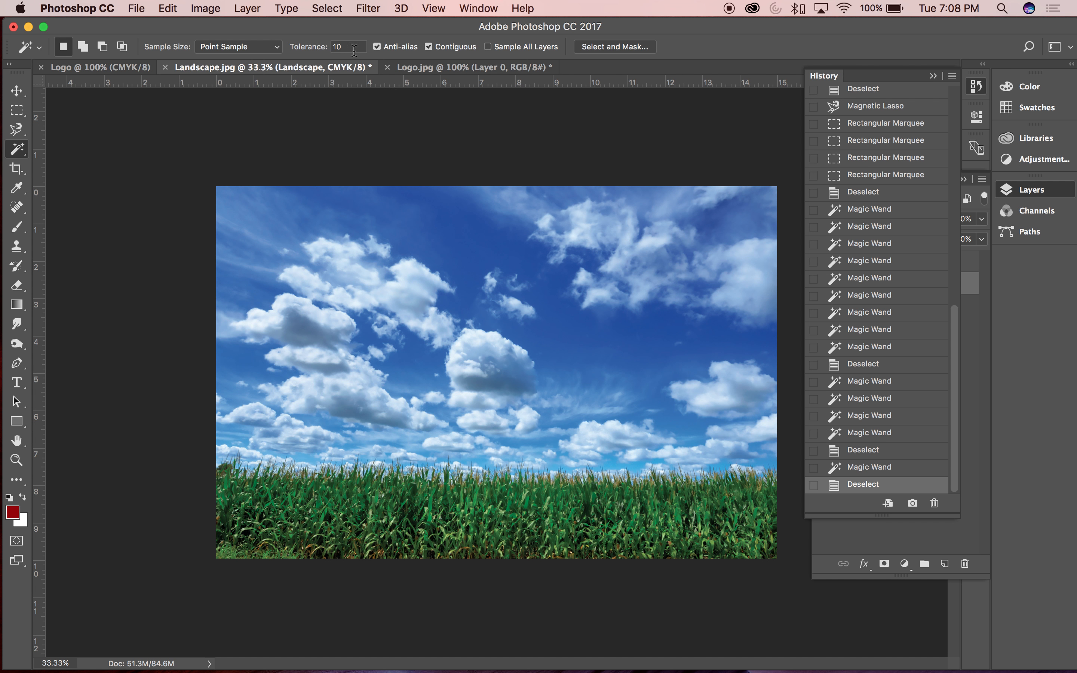
type("5")
left_click(583, 339)
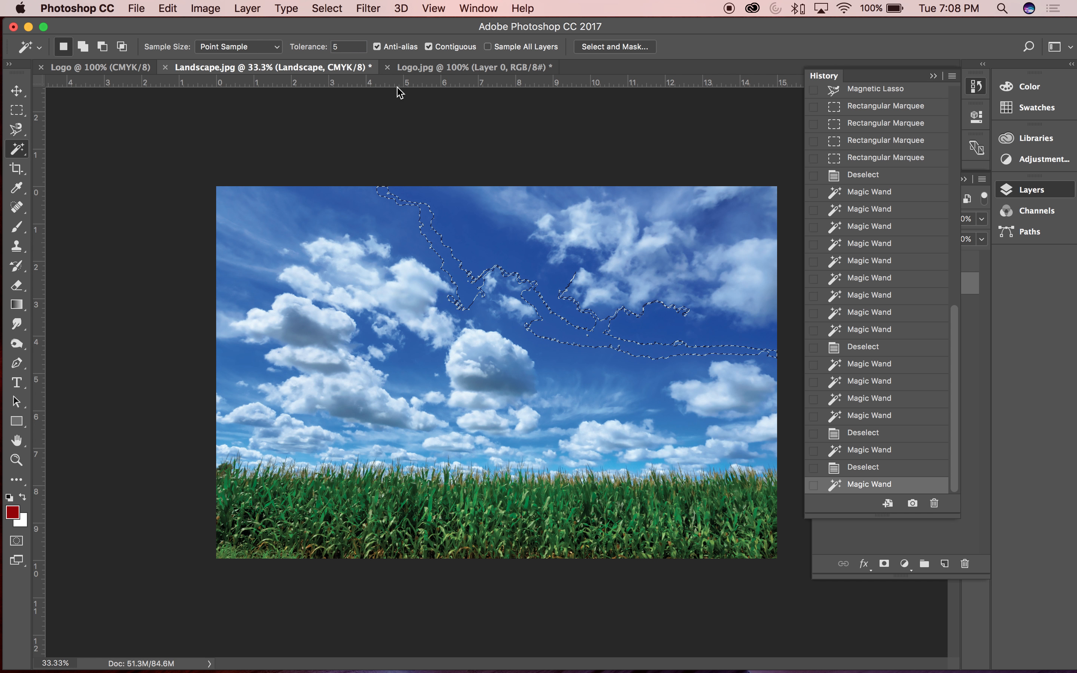
key("super+d")
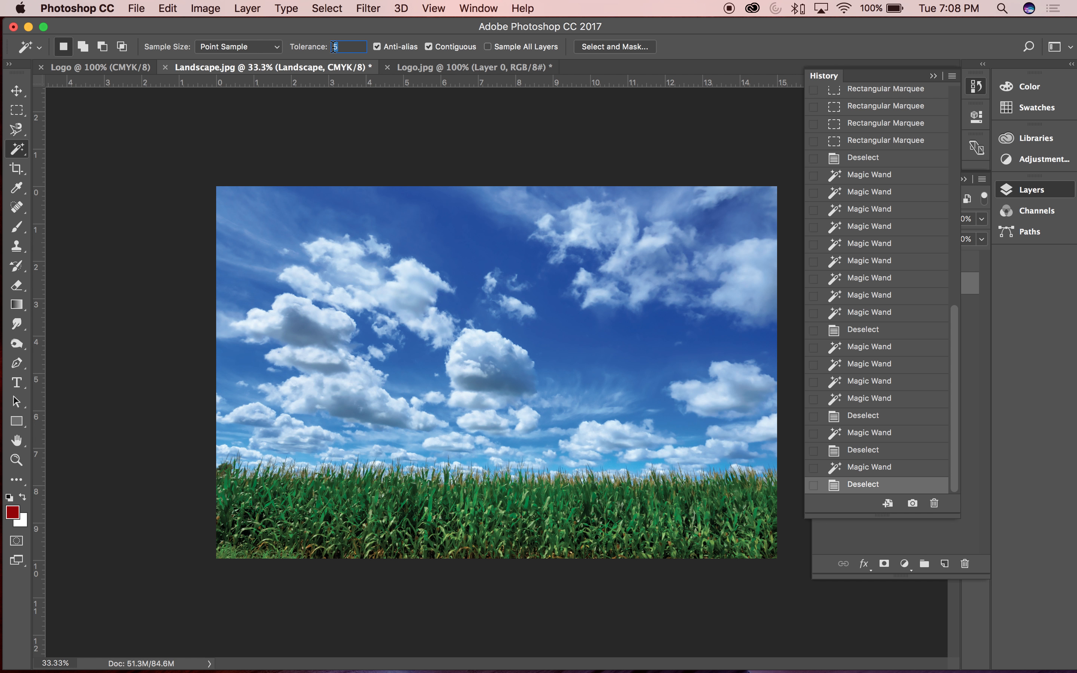
Select the blue sky with the Magic Wand at tolerance 100 and start a Hue/Saturation adjustment on it
left_click(621, 361)
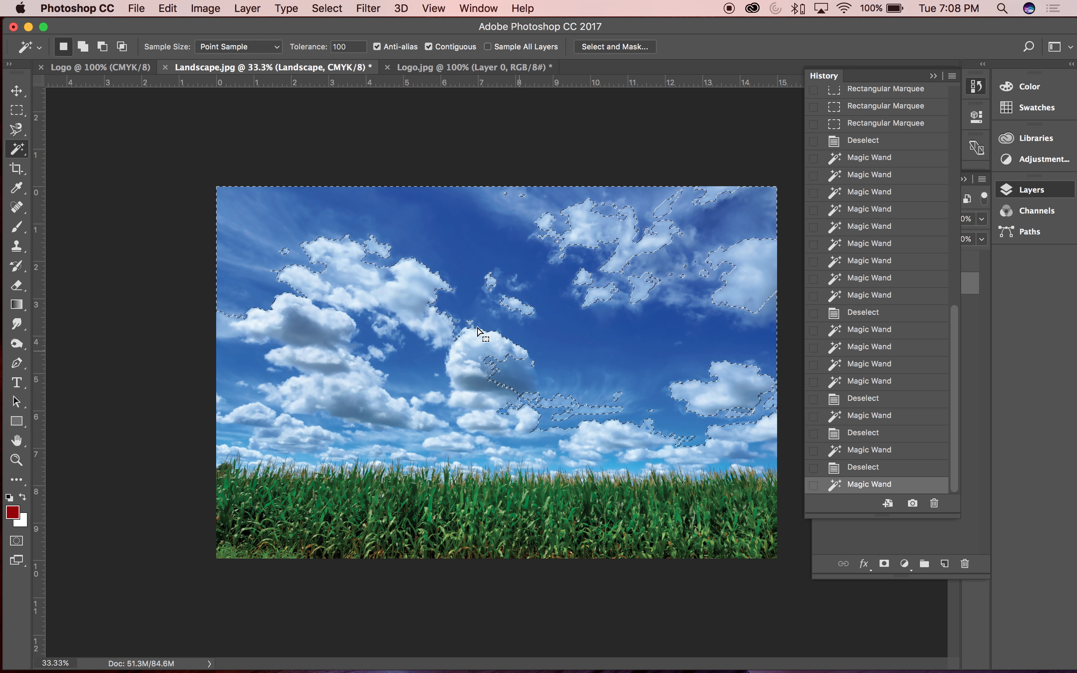
key("v")
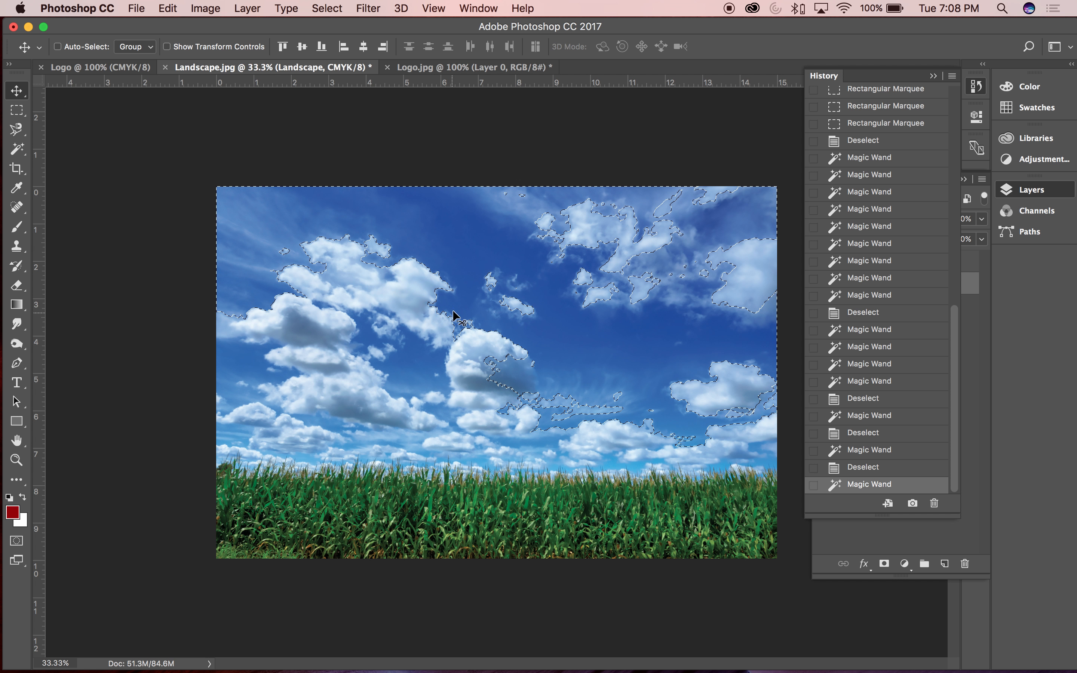
left_click(211, 9)
mouse_move(218, 46)
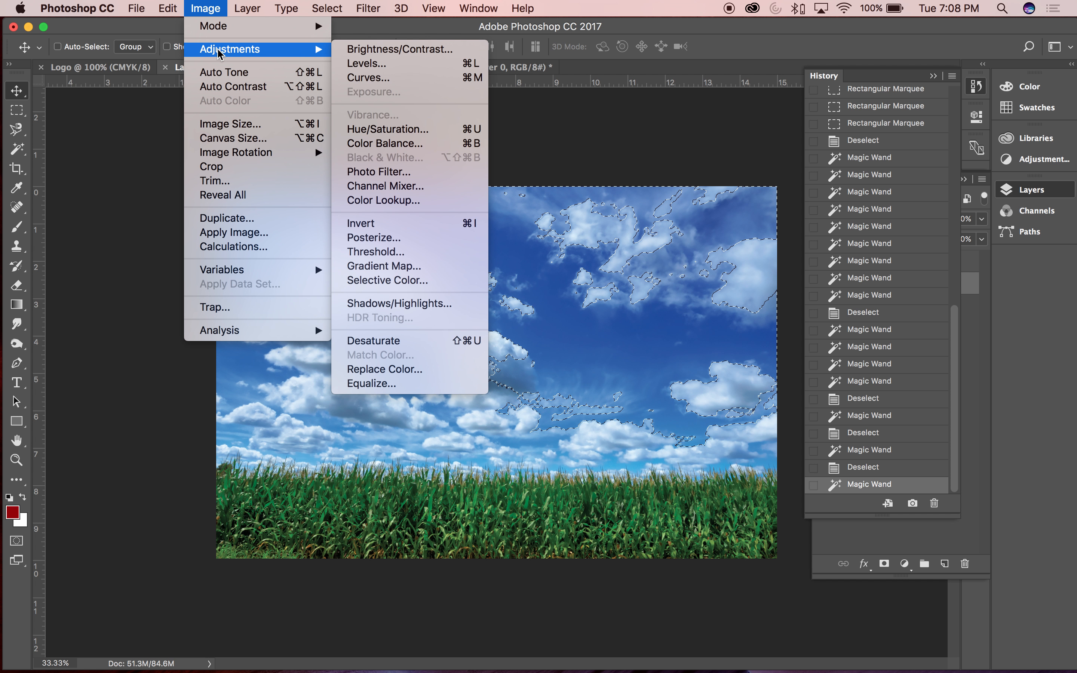
left_click(386, 129)
Recolour the selected sky pink with hue +70, saturation +23 and lightness +42, apply it, and deselect
left_click_drag(784, 359, 826, 360)
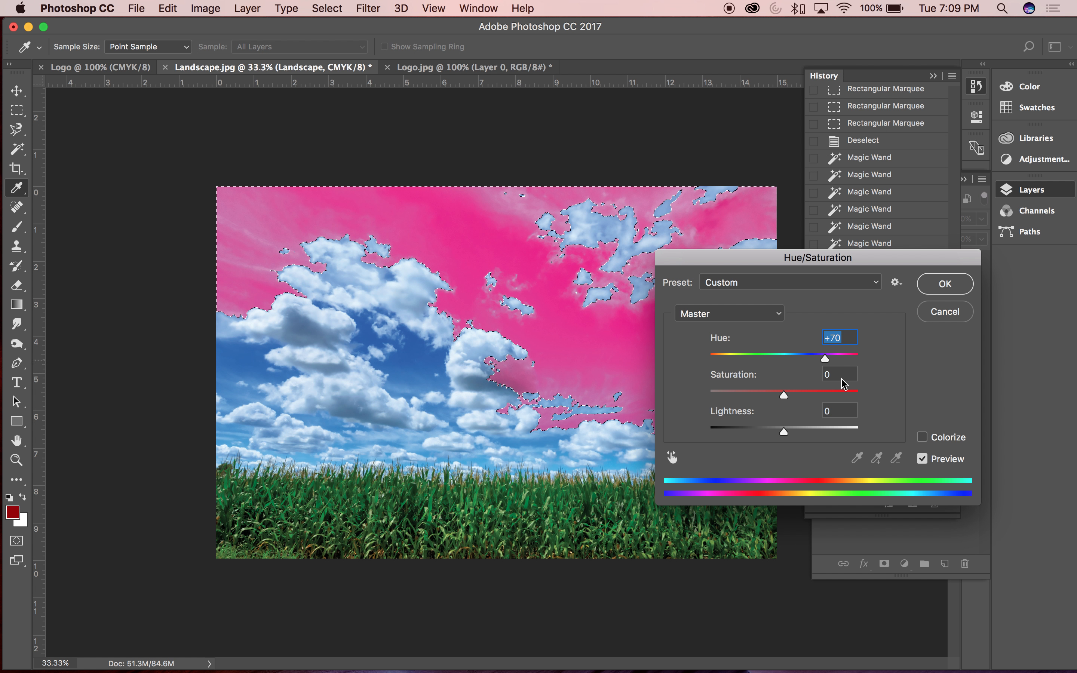
left_click_drag(784, 395, 746, 396)
left_click_drag(784, 433, 816, 433)
left_click_drag(746, 395, 801, 395)
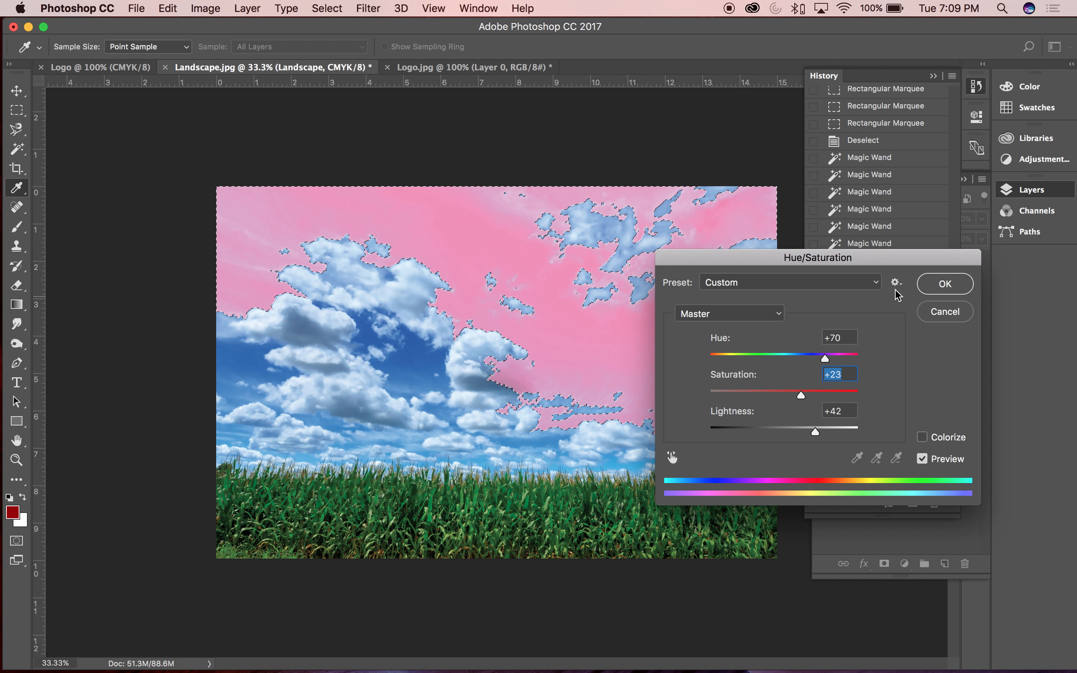
left_click(945, 284)
key("super+d")
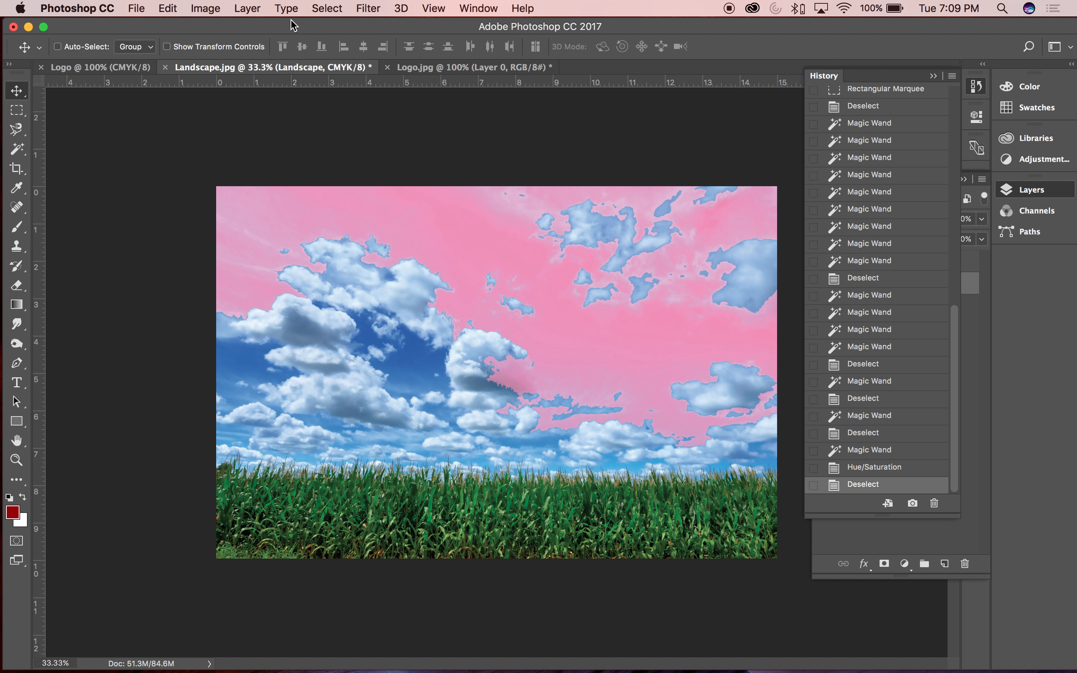
Revert the landscape to the history state before the Hue/Saturation change and deselect the sky
left_click(876, 467)
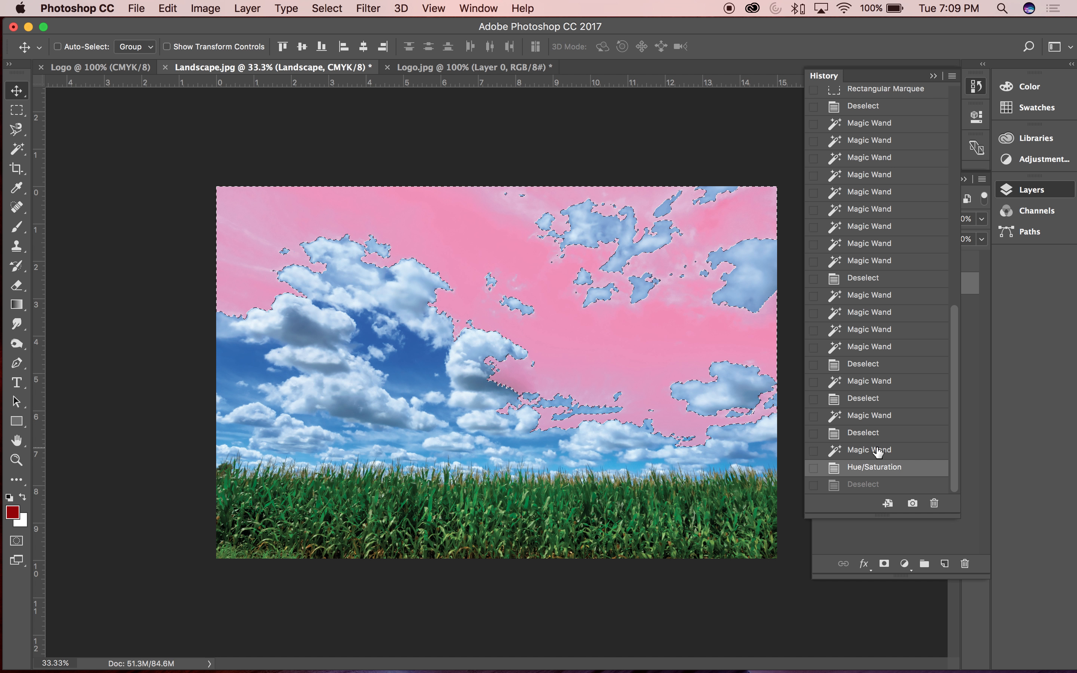
left_click(879, 450)
key("super+d")
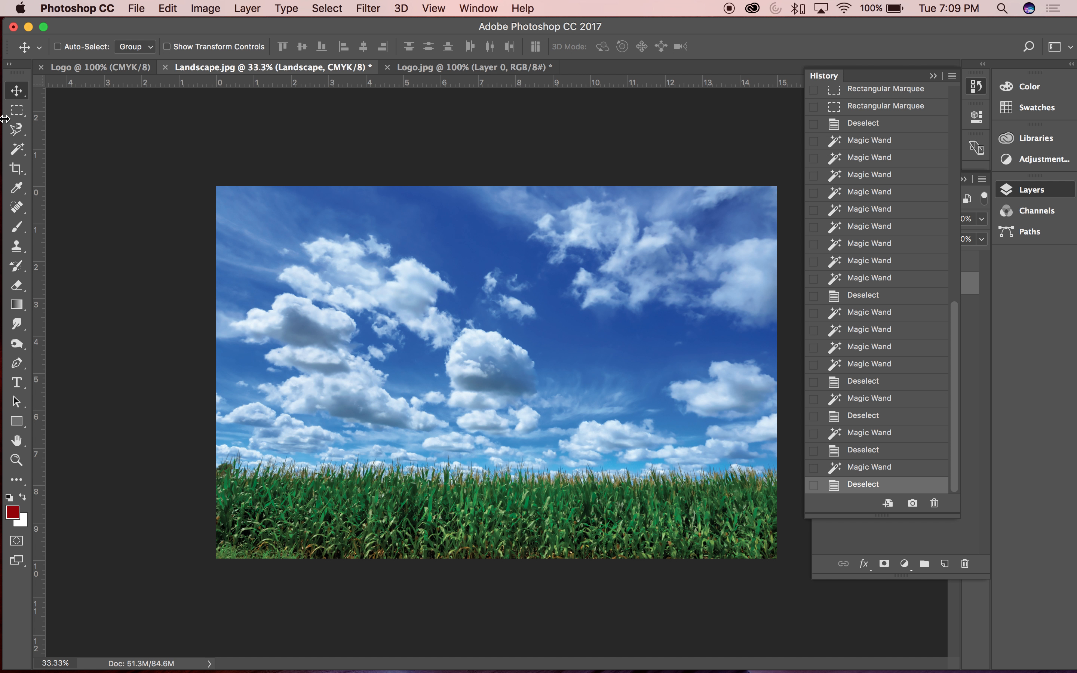
Switch to the Logo.jpg document and bring its Layers panel to the front
left_click(463, 66)
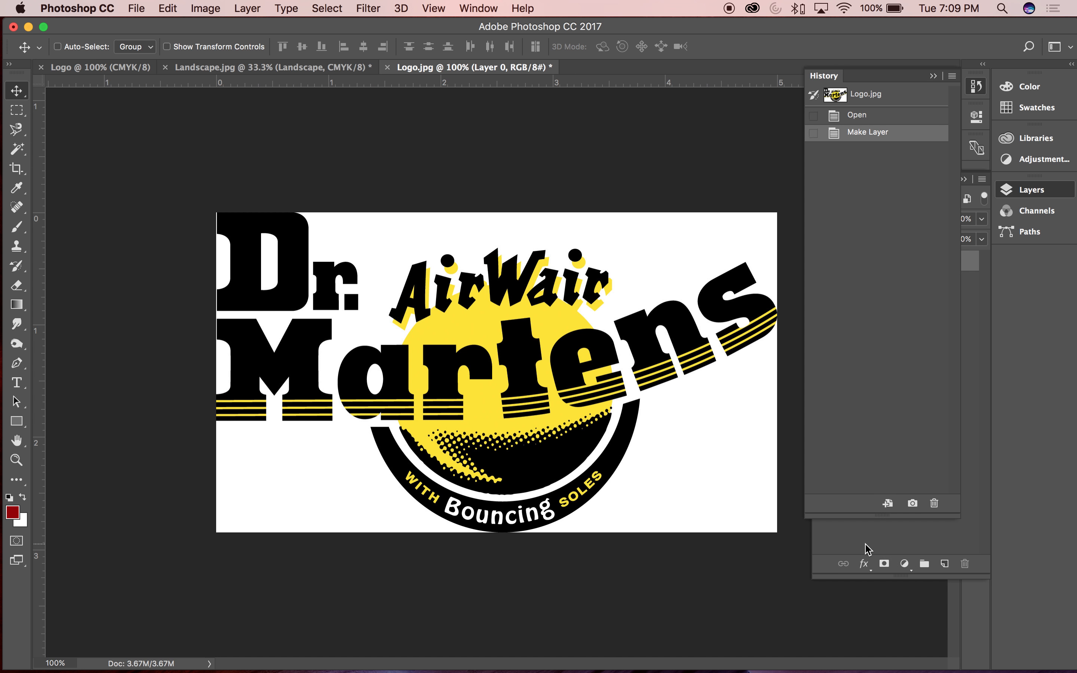
left_click(868, 549)
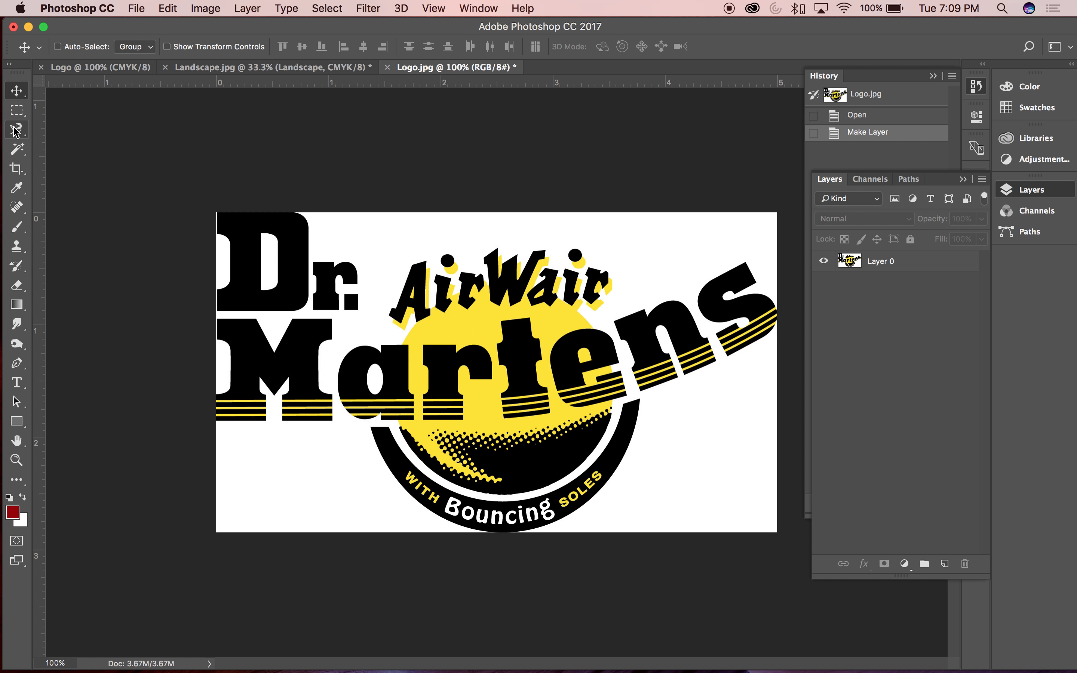
On Layer 0, select the large black letters of Dr. Martens with the Magic Wand at tolerance 100, adding letter by letter
left_click(17, 148)
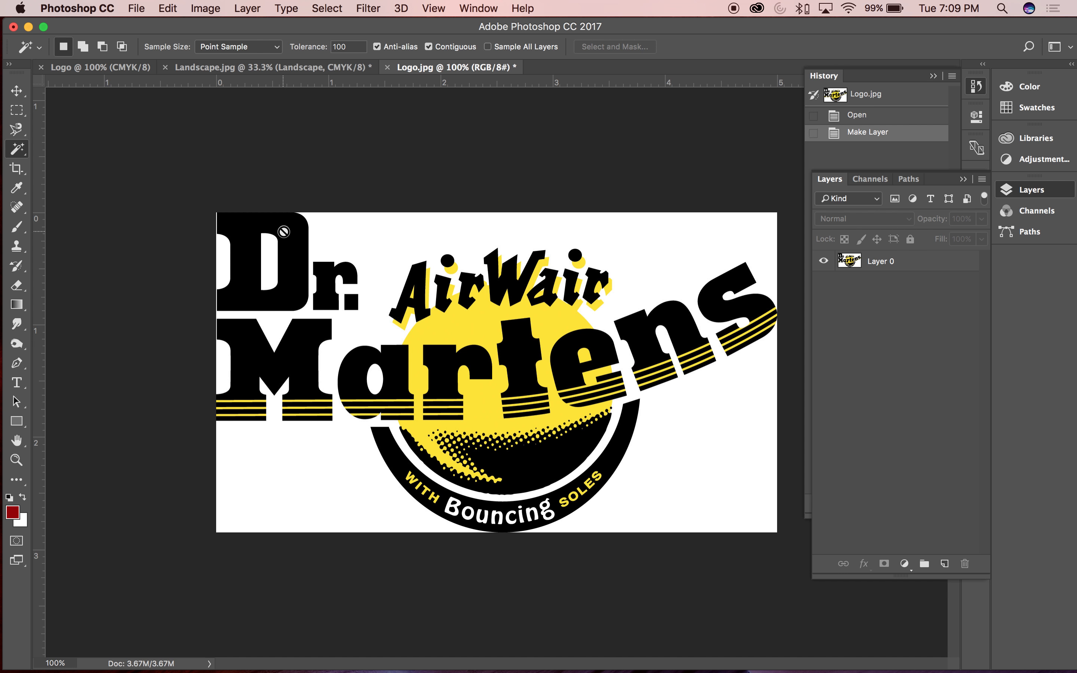
left_click(871, 267)
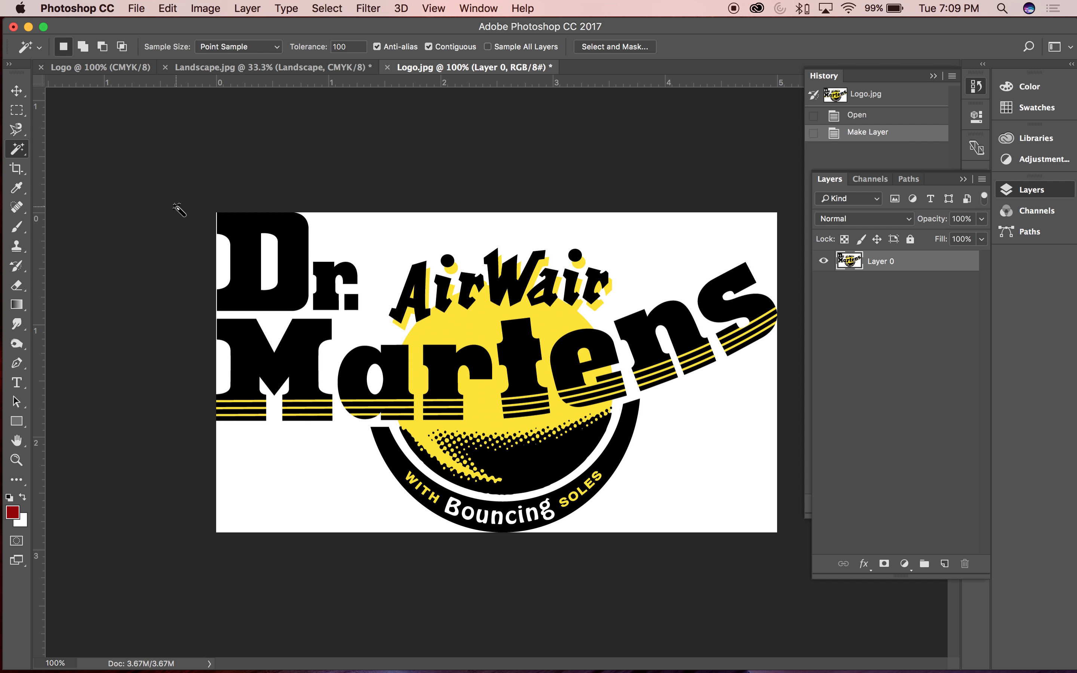
left_click(244, 228)
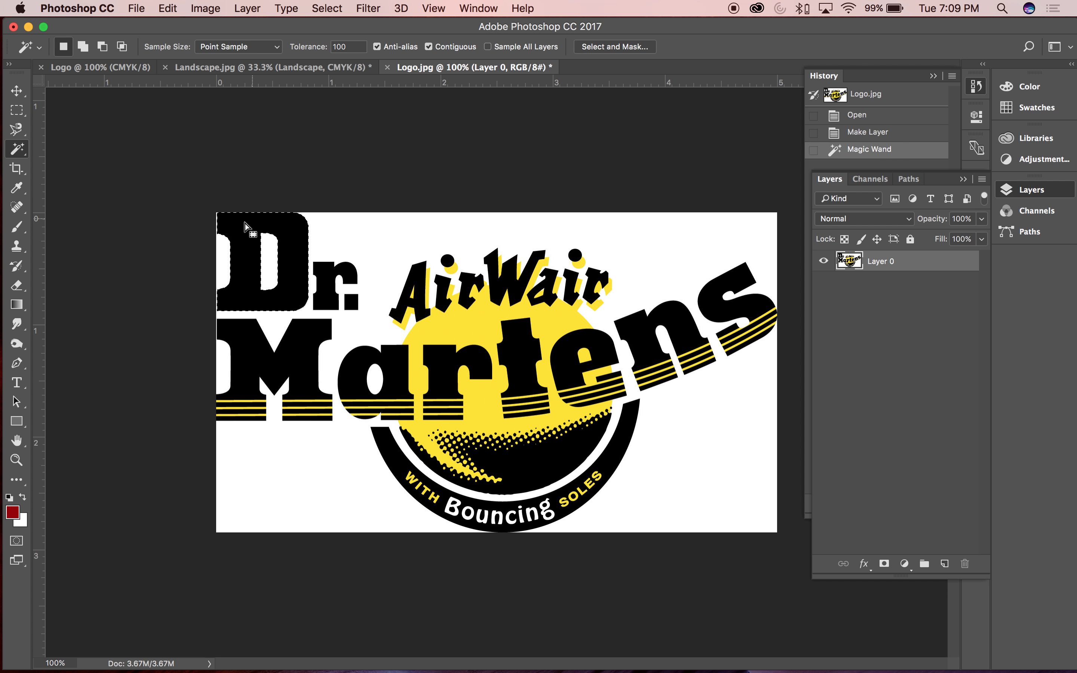
left_click(300, 325, "shift")
left_click(328, 276, "shift")
left_click(360, 362, "shift")
left_click(439, 359, "shift")
left_click(530, 345, "shift")
left_click(569, 346, "shift")
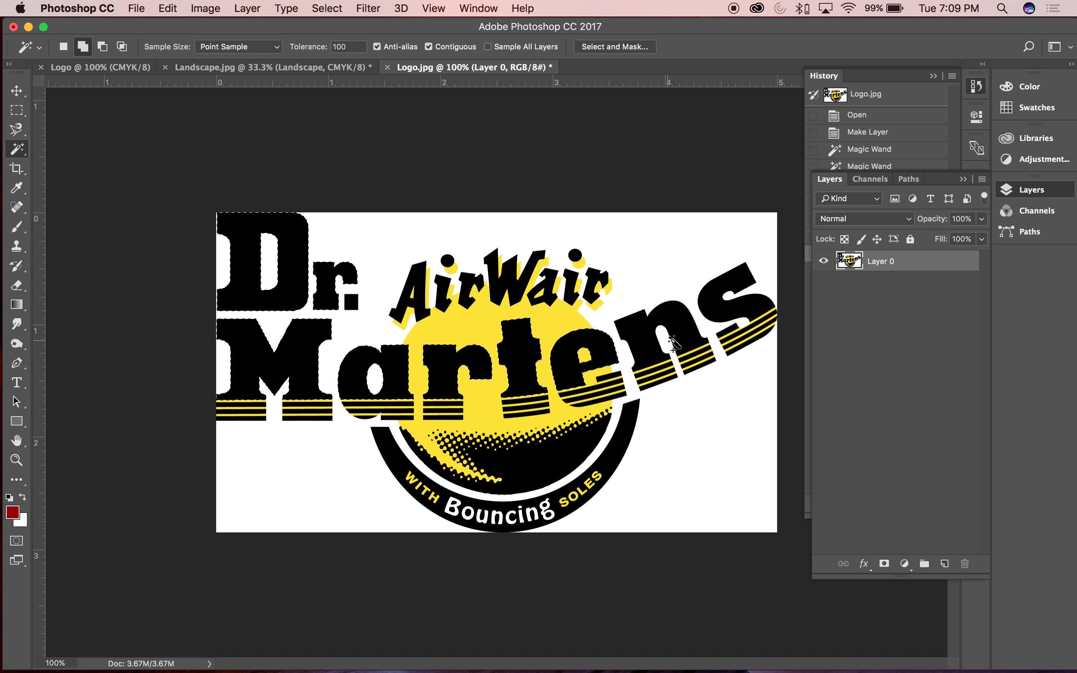
left_click(641, 341, "shift")
left_click(713, 297, "shift")
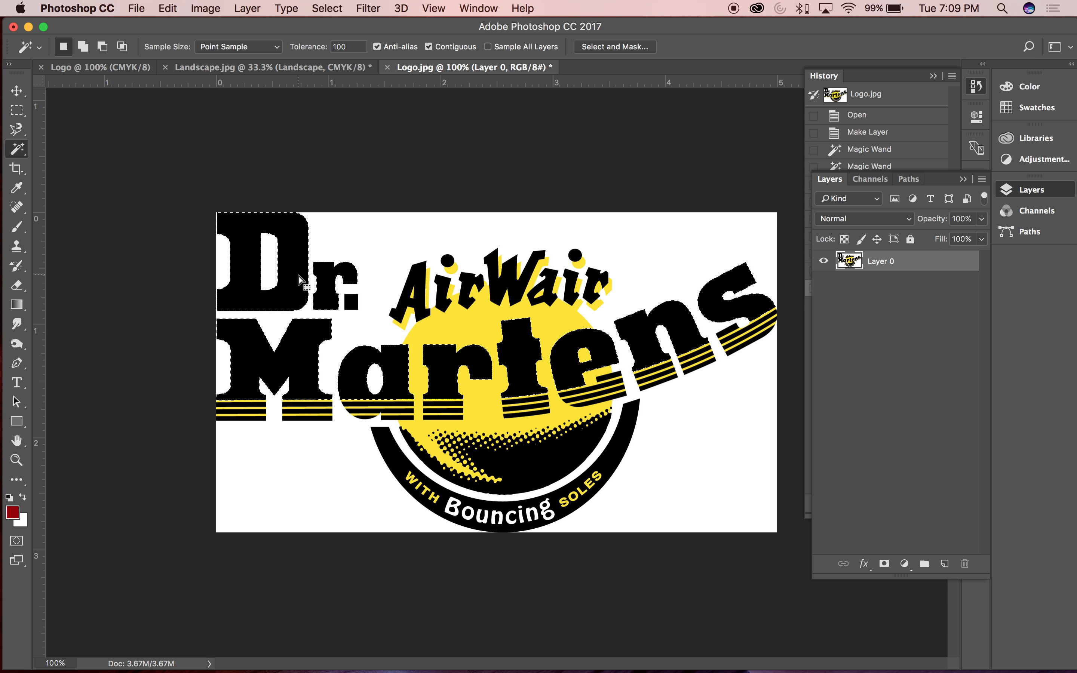
Delete the selected black letters, undo the deletion, and deselect
key("v")
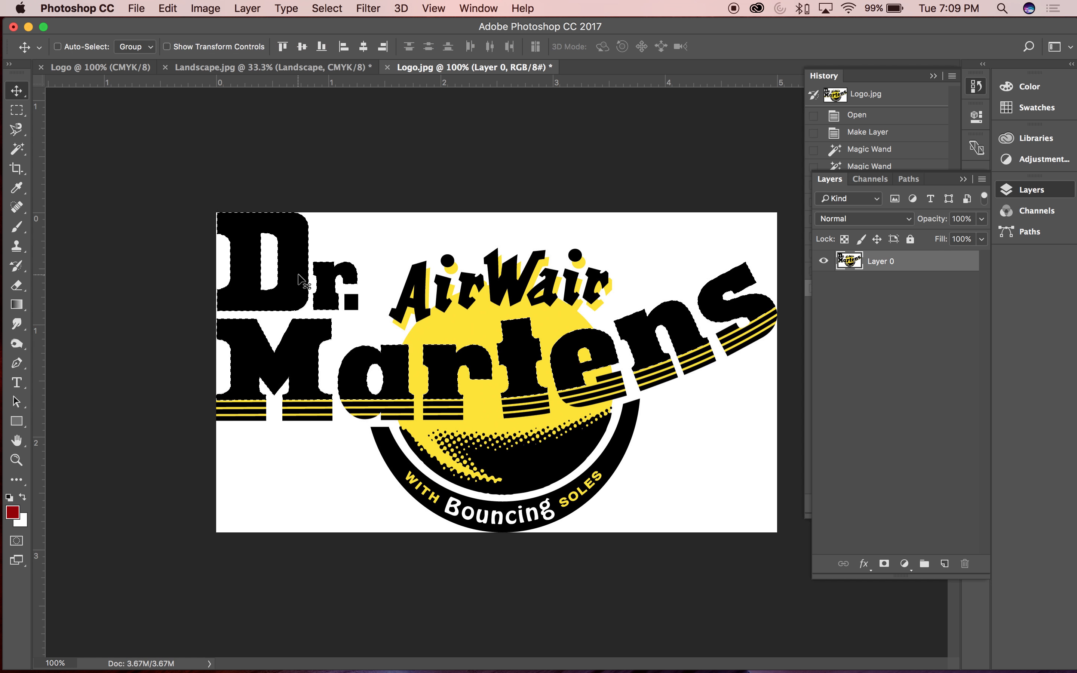
key("Delete")
key("super")
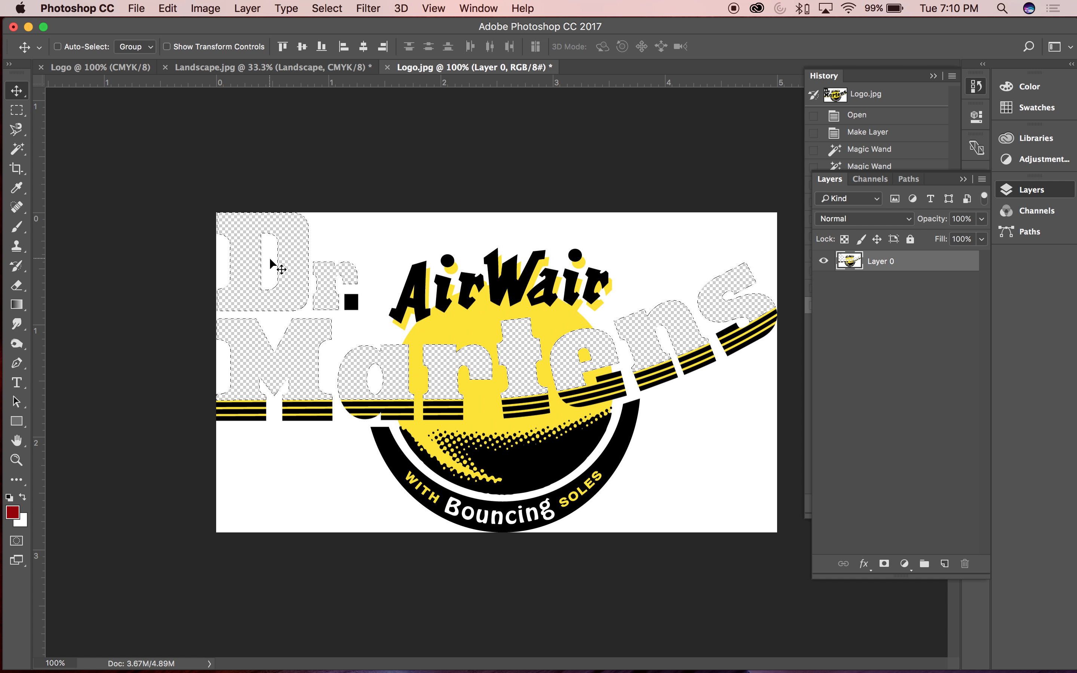
key("super+z")
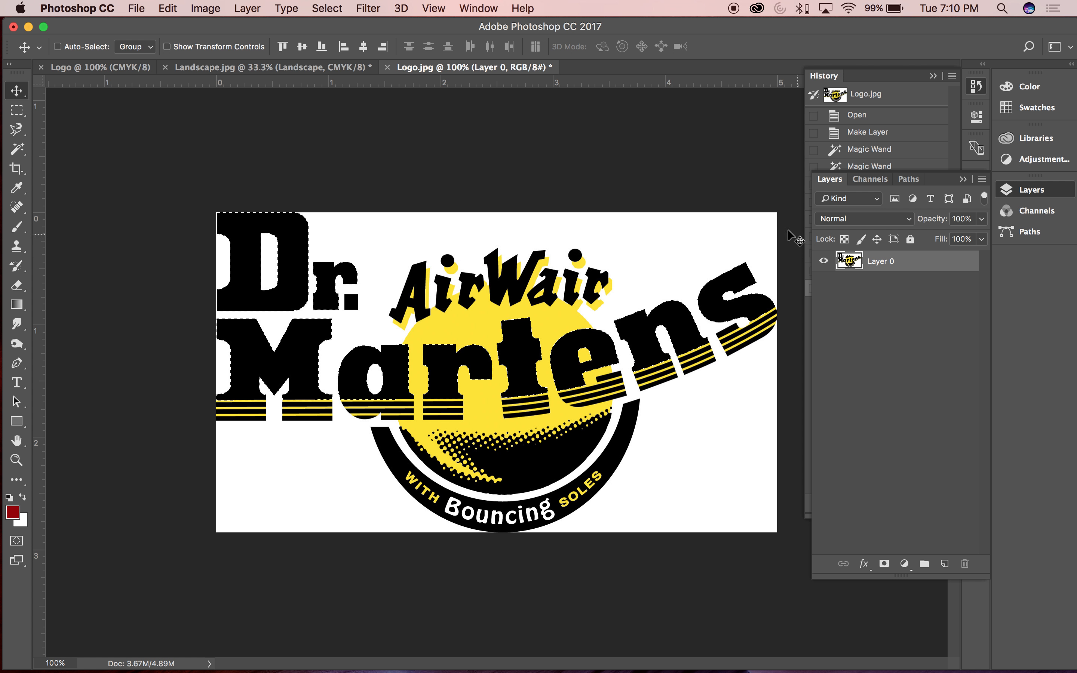
key("super+d")
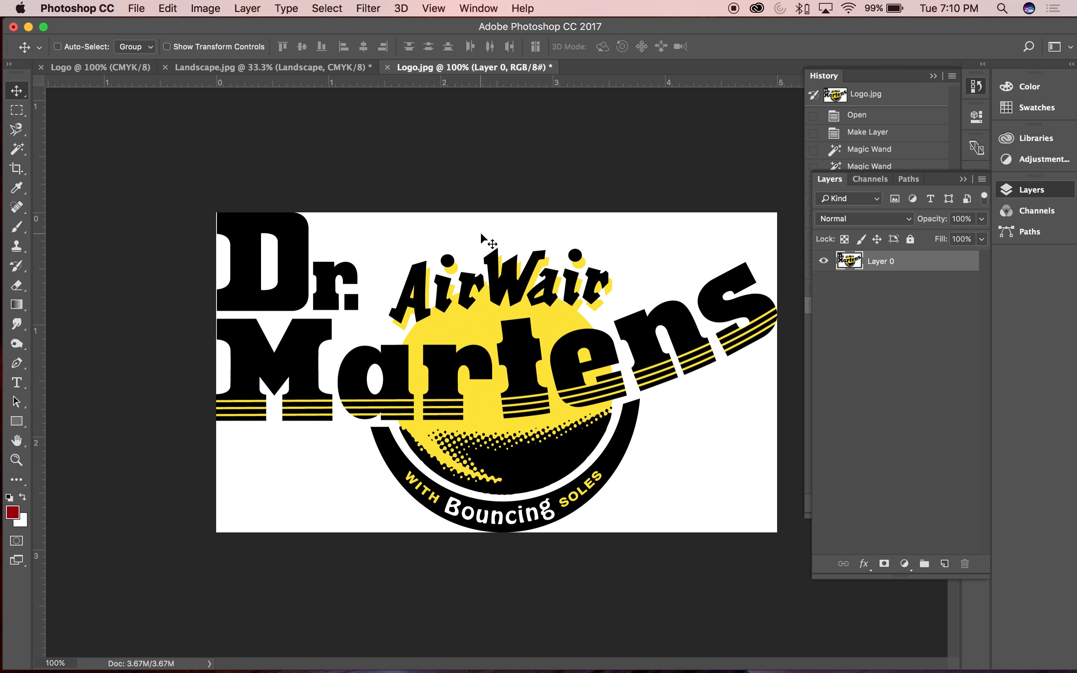
Select the white background around the logo with the Magic Wand, delete it, and deselect
key("w")
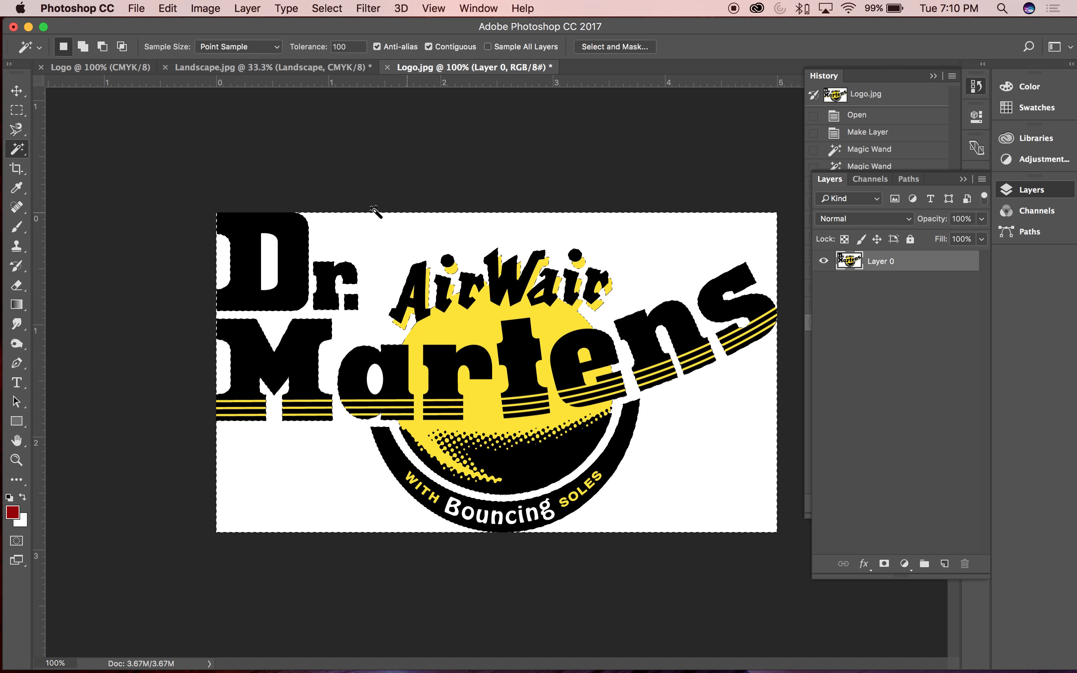
left_click(675, 467)
key("v")
key("Delete")
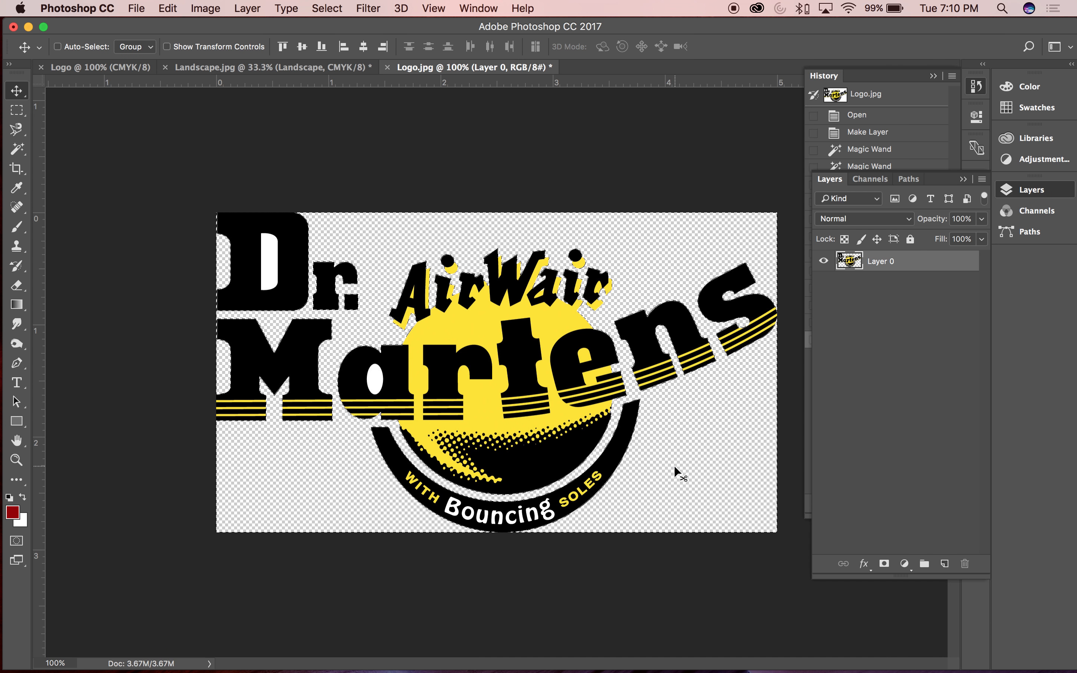
key("super+d")
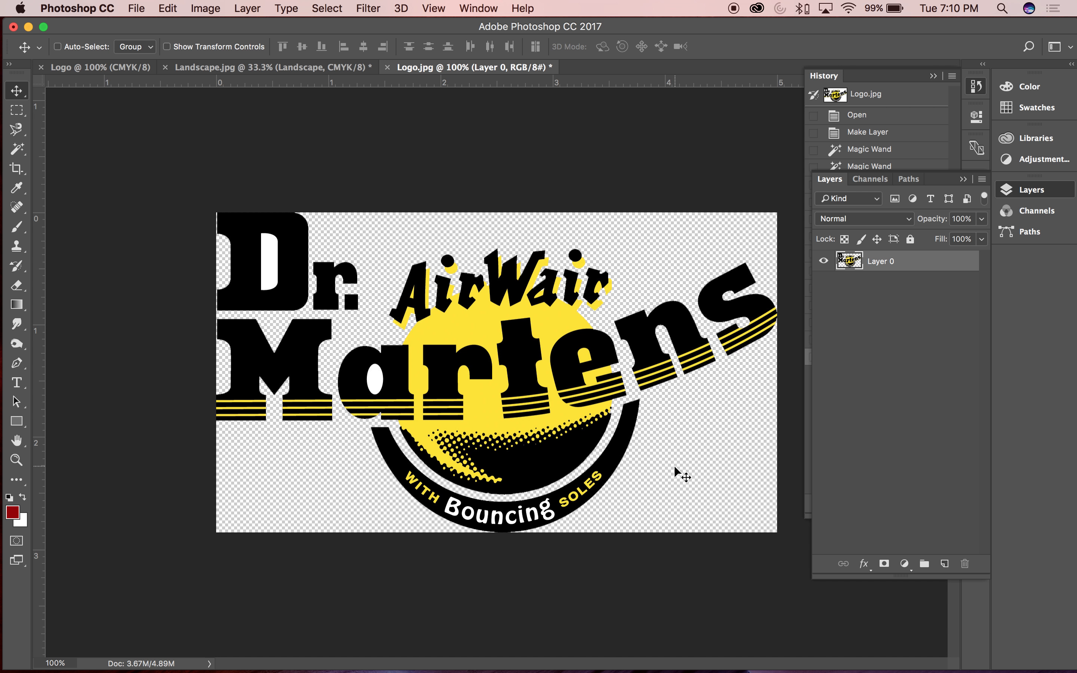
Remove the remaining white areas inside the letters D and a using the Magic Wand
key("w")
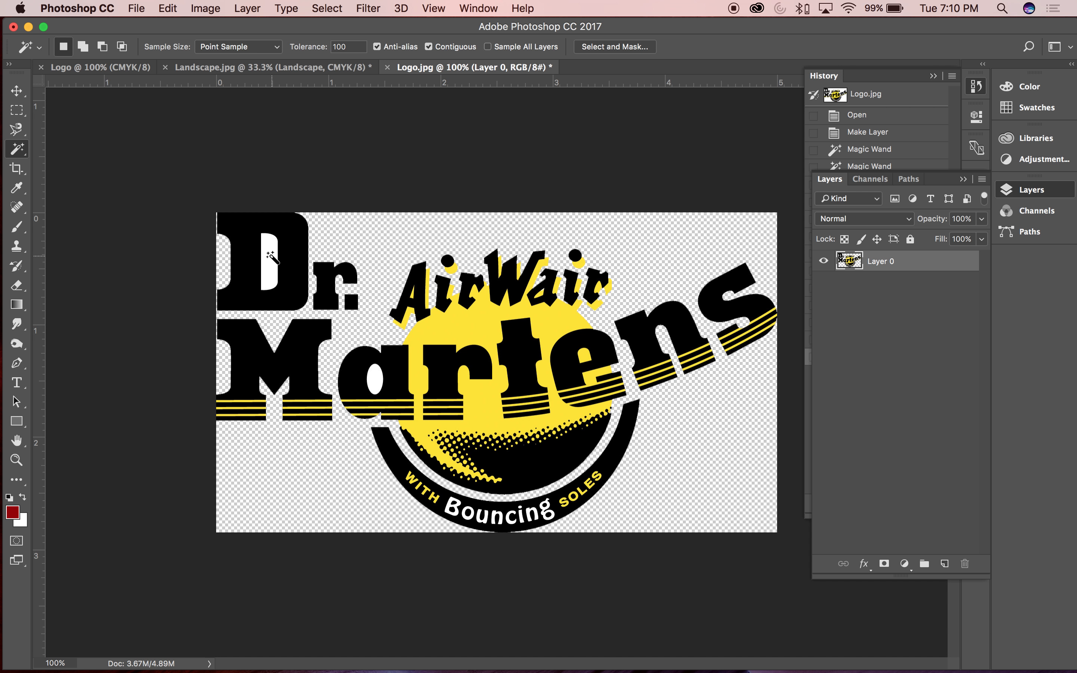
left_click(270, 260)
key("Delete")
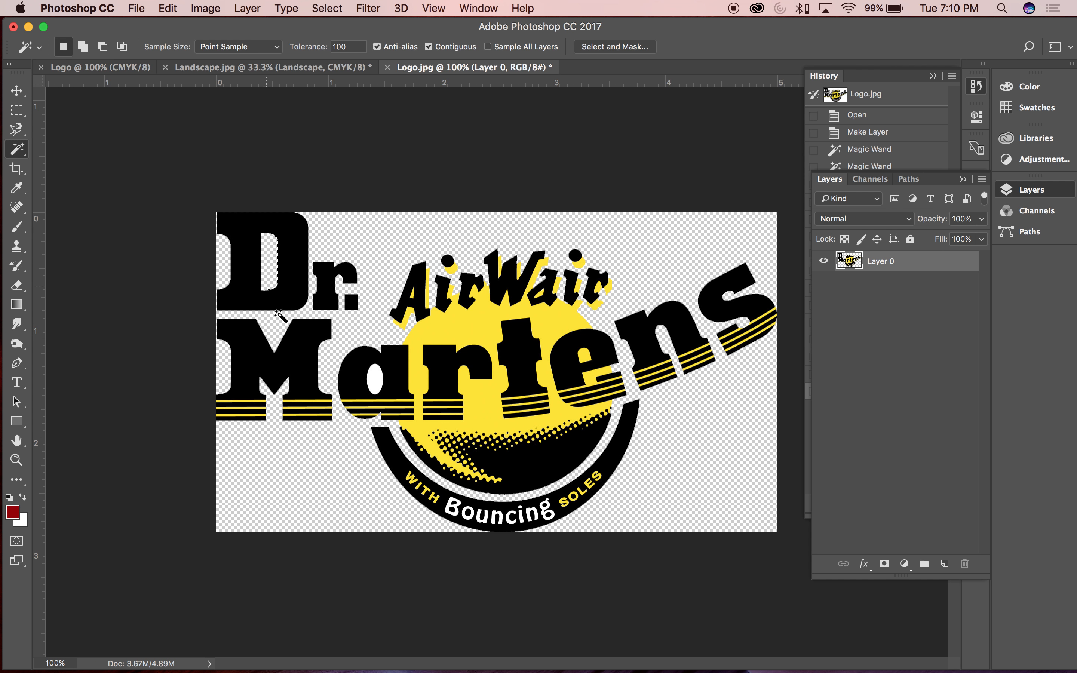
key("Delete")
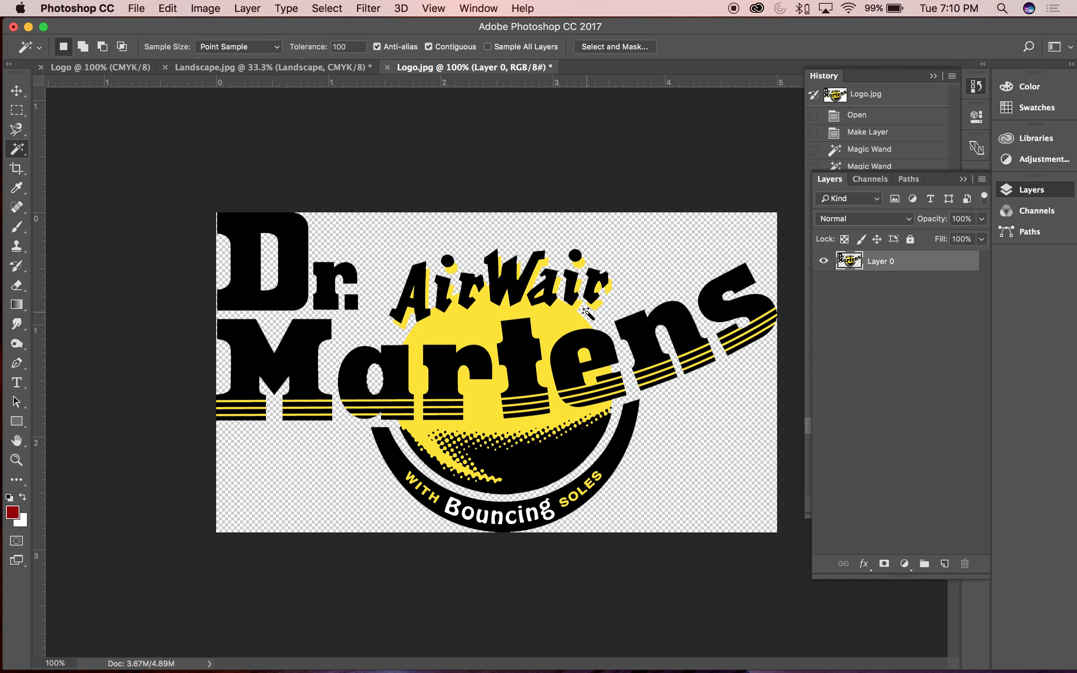
Copy the cut-out logo into the upper sky of Landscape.jpg as a new layer, then delete that layer
key("v")
left_click_drag(444, 294, 700, 251)
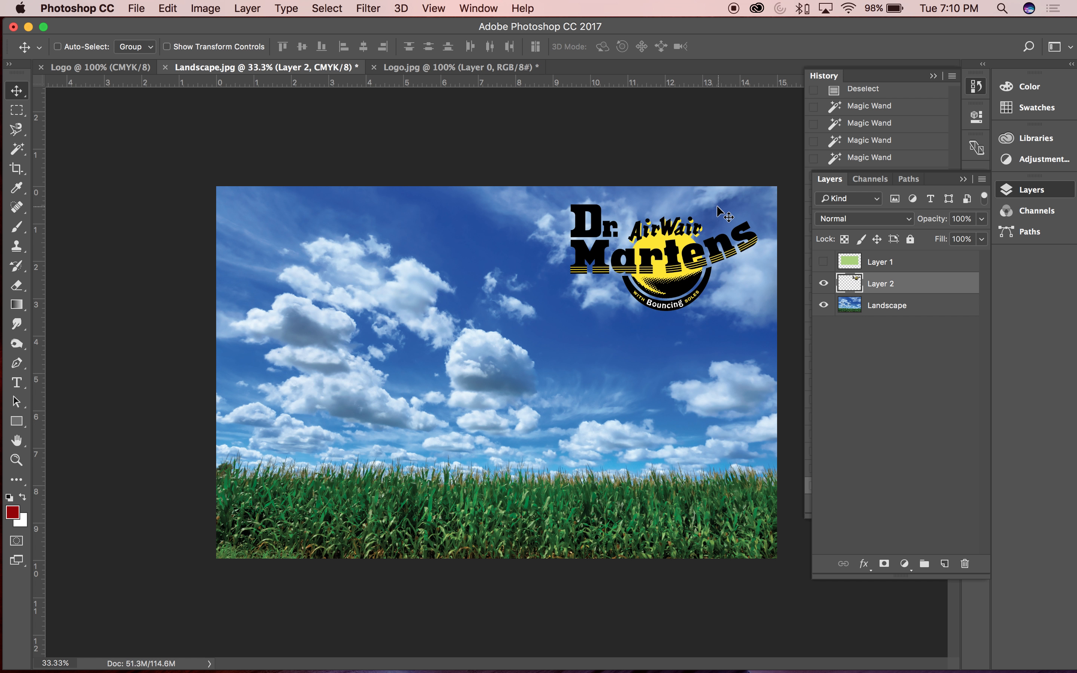
key("Delete")
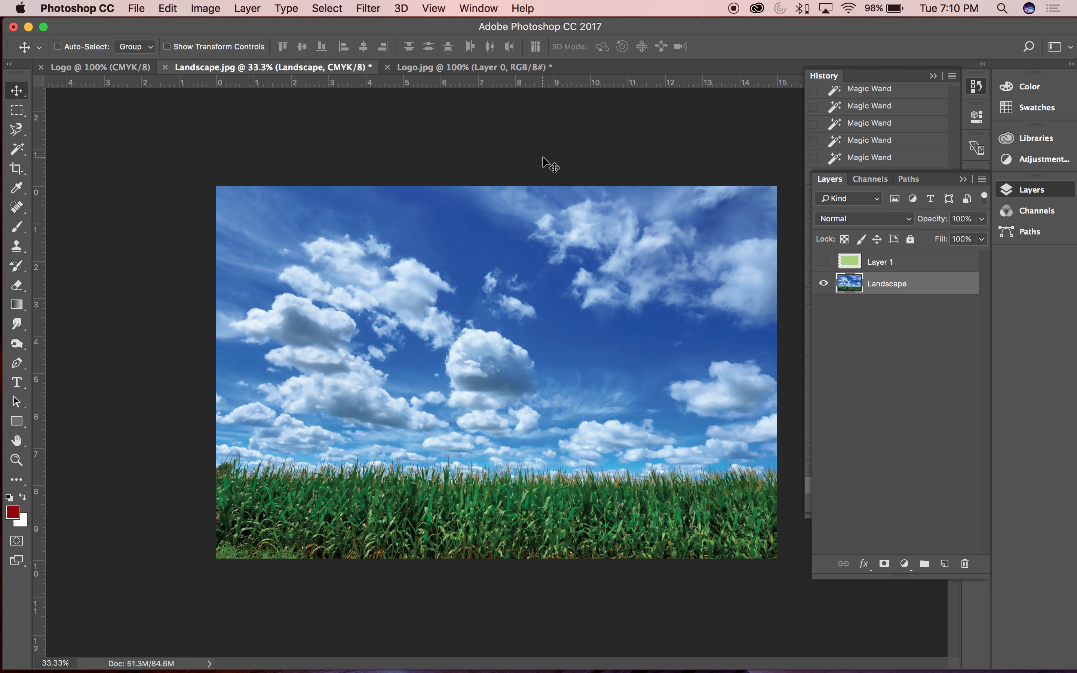
Return to Logo.jpg, bring the cut-out logo into Landscape.jpg once more, and delete the added layer
left_click(499, 66)
left_click_drag(567, 294, 416, 124)
left_click_drag(294, 4, 612, 276)
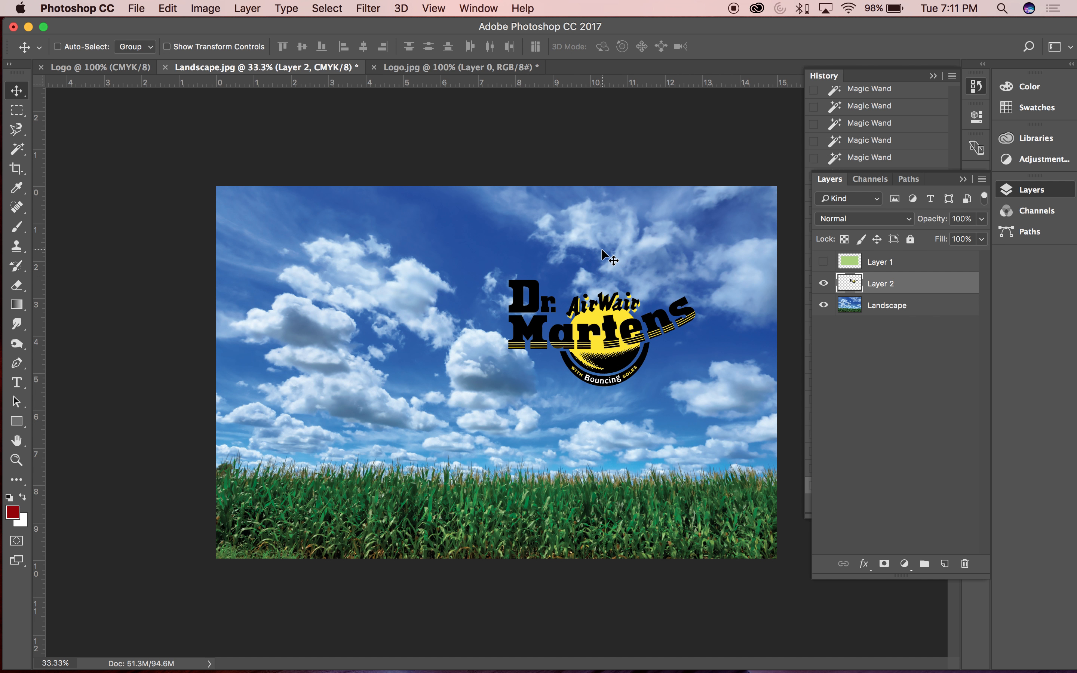
key("BackSpace")
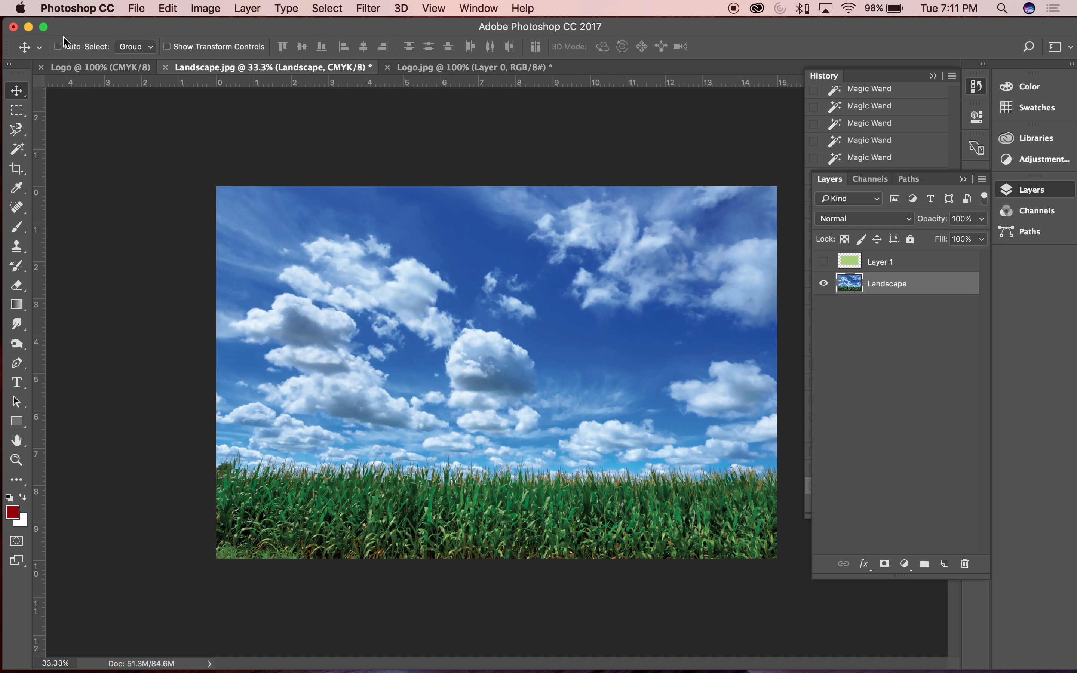
Delete the hidden Layer 1 from Landscape.jpg, leaving only the Landscape layer
left_click_drag(121, 32, 89, 32)
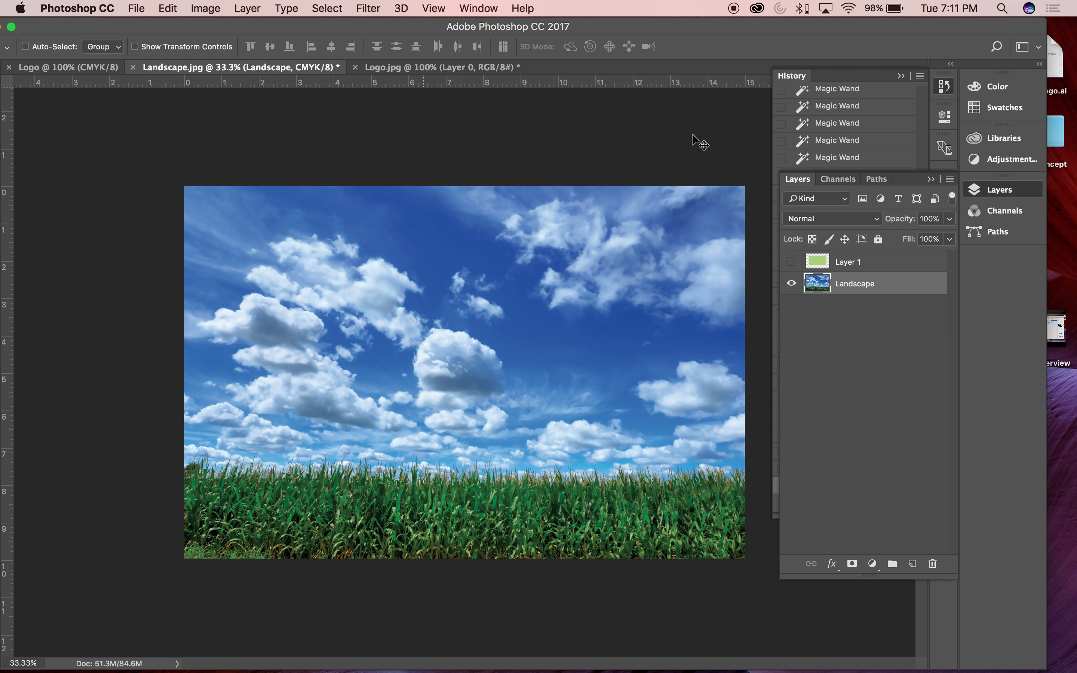
left_click(829, 266)
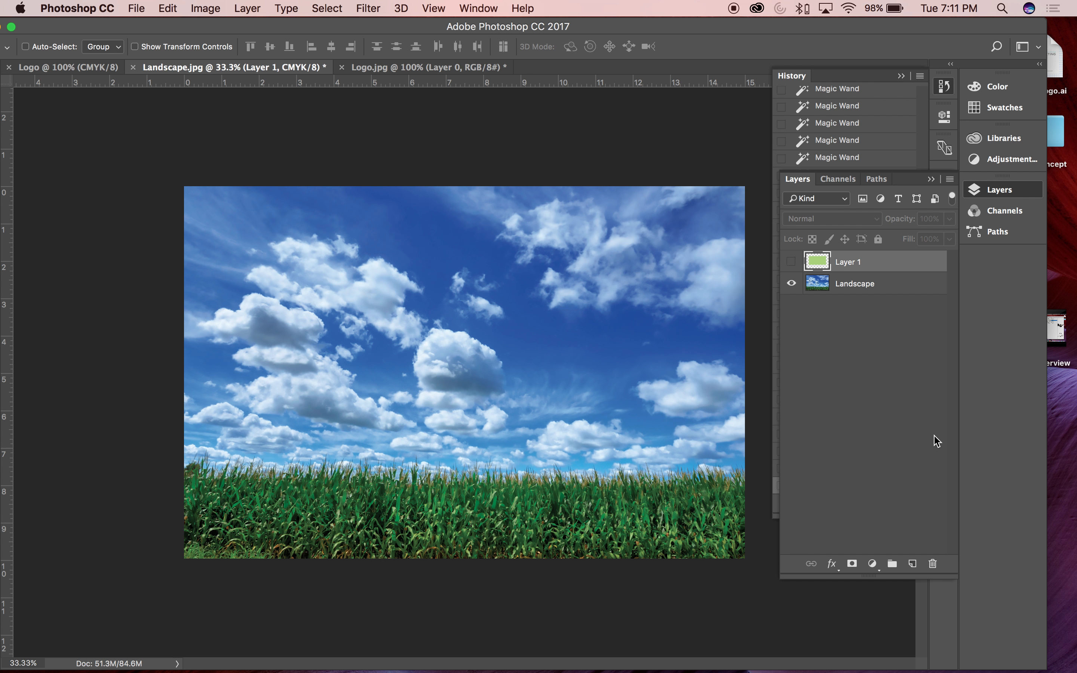
left_click(938, 569)
left_click(668, 247)
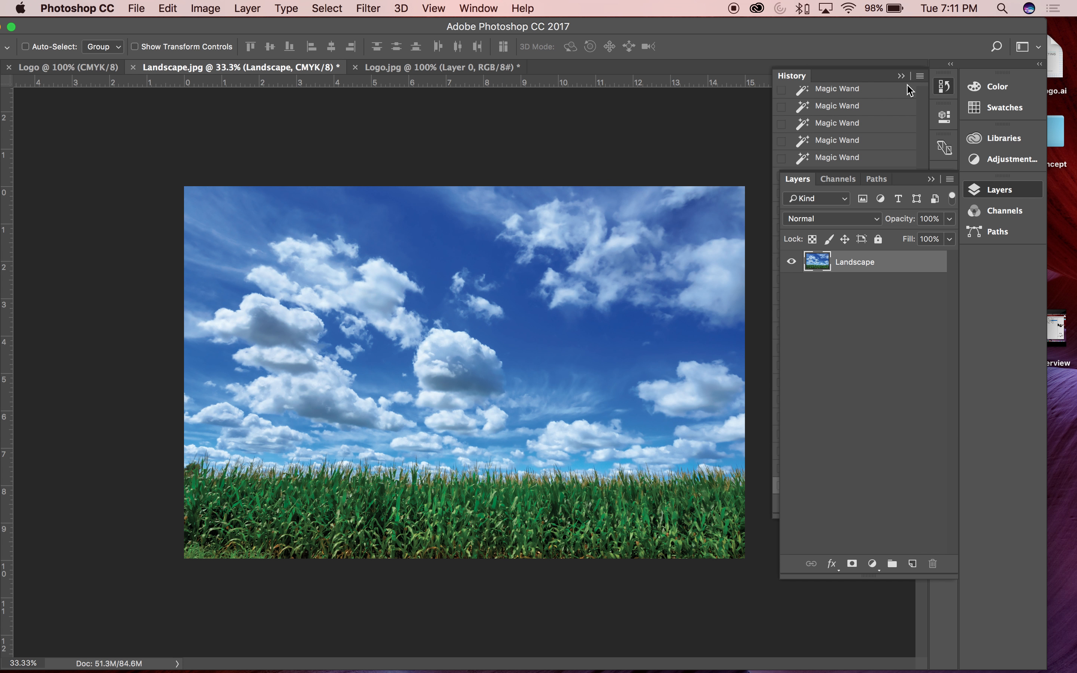
Collapse the Layers and History panels, lower the Photoshop window, and switch to the Demo Files folder in Finder
left_click(932, 180)
left_click(902, 77)
left_click_drag(851, 24, 868, 237)
left_click(699, 62)
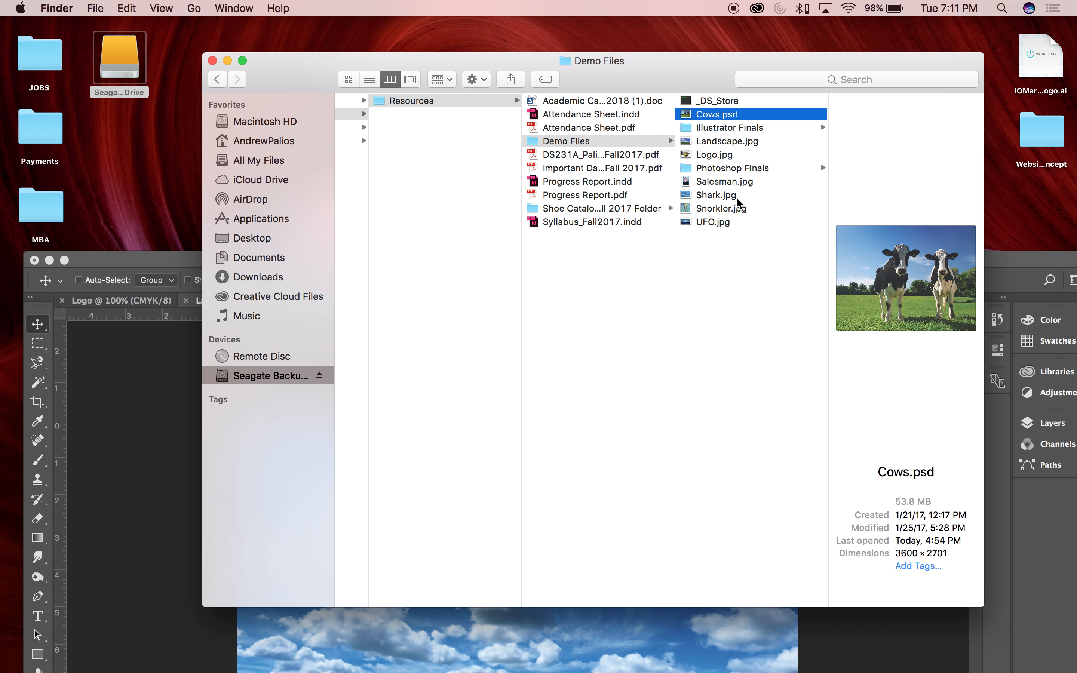
Open Dr._Martens_Logo.ai from the Illustrator Finals folder in Illustrator
left_click(728, 129)
left_click(873, 105)
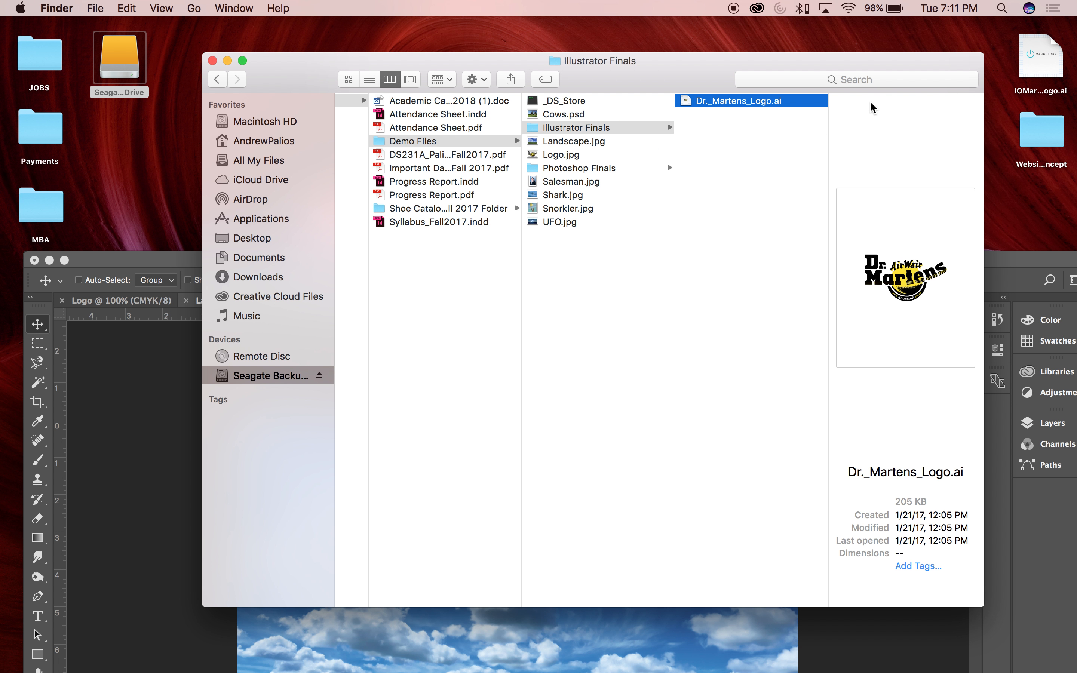
double_click(726, 102)
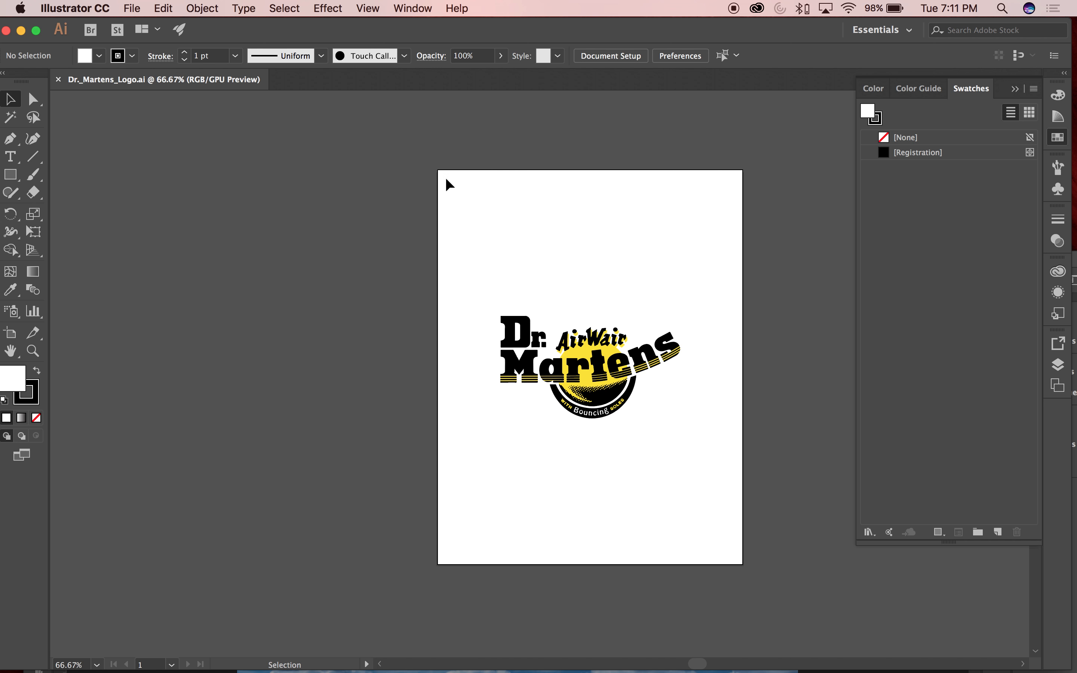
Select the entire logo artwork in Illustrator, shift its window aside to expose Photoshop, and close the Finder window
left_click_drag(515, 251, 726, 426)
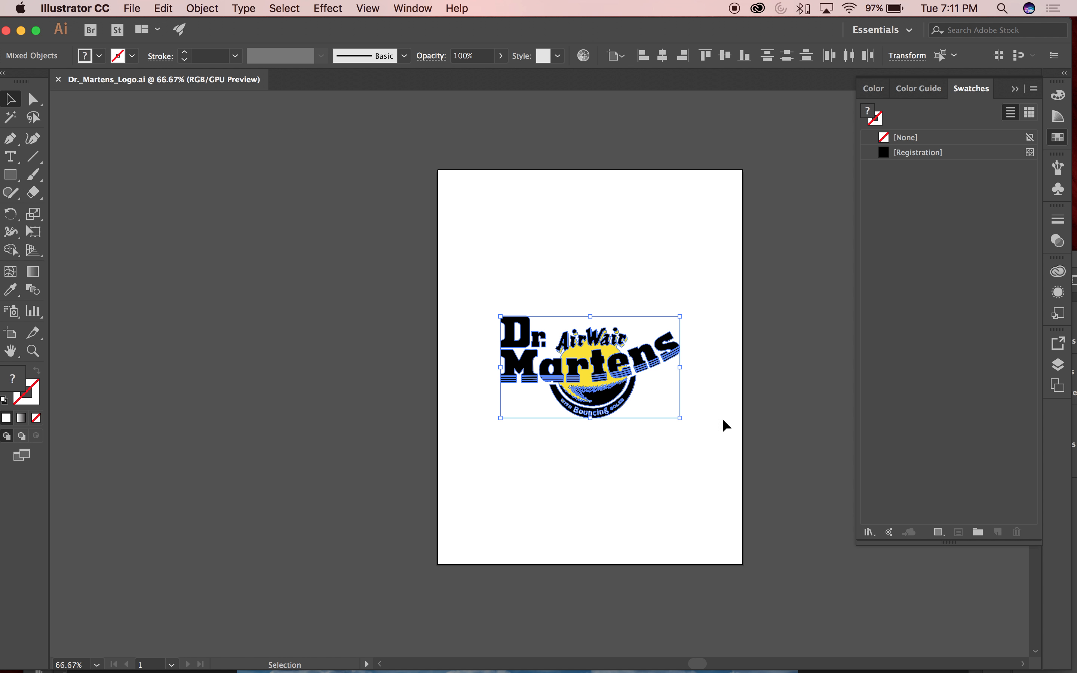
double_click(288, 28)
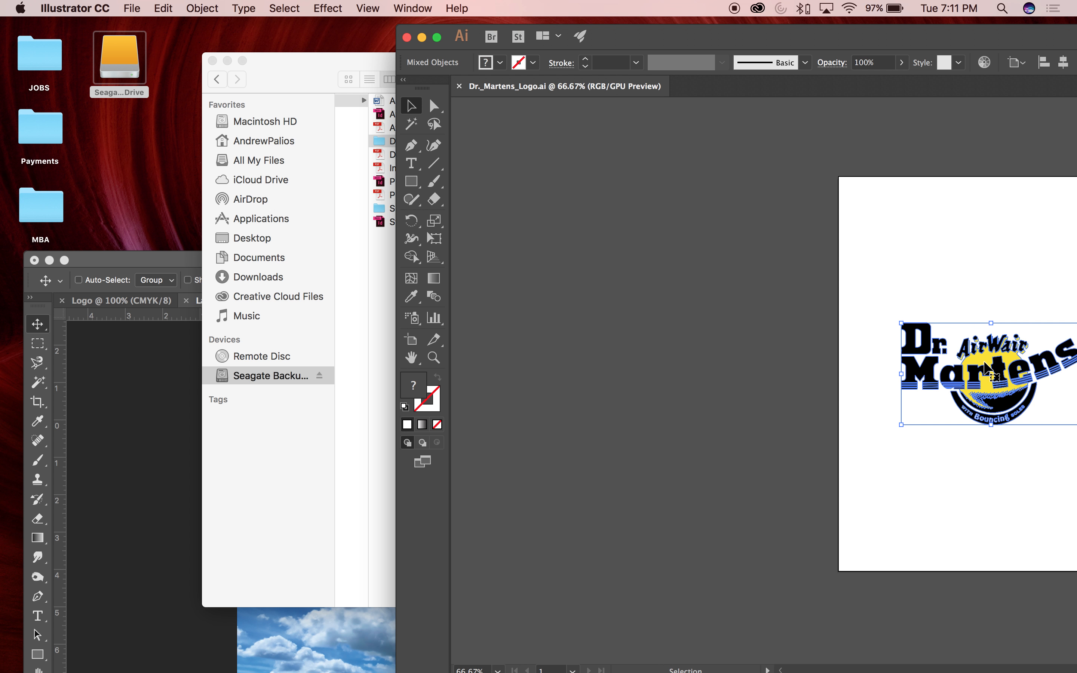
left_click(212, 61)
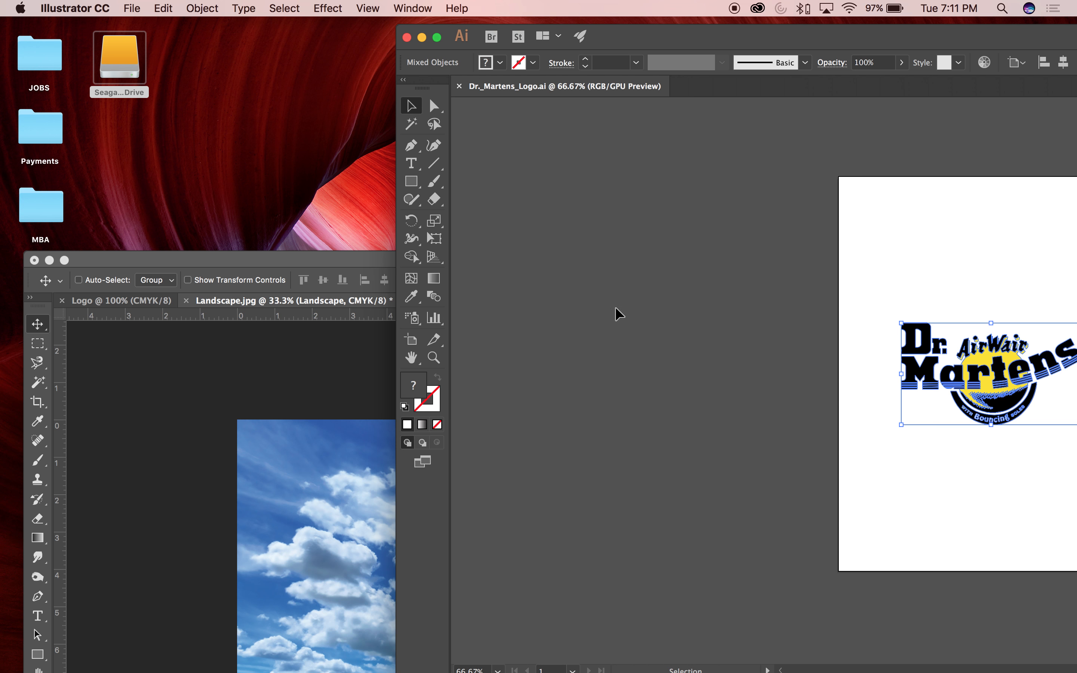
Place the Illustrator logo into Photoshop's Landscape.jpg as a vector smart object, move it to mid-sky, and show the layers
left_click_drag(993, 365, 305, 487)
left_click_drag(345, 259, 307, 18)
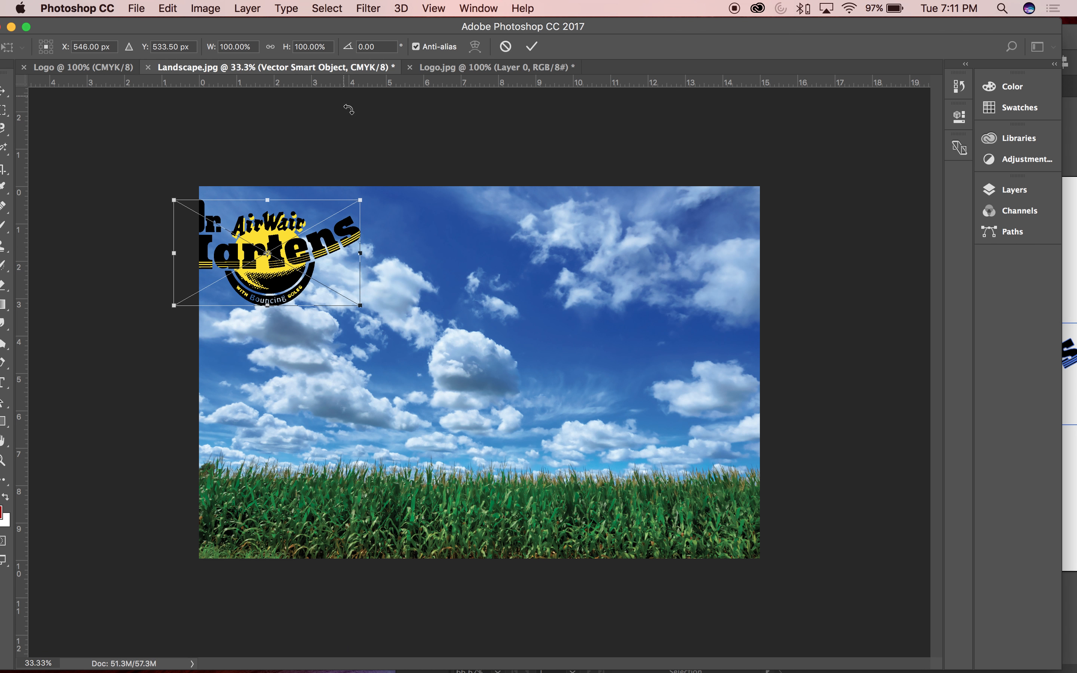
left_click_drag(317, 239, 520, 334)
left_click(1024, 191)
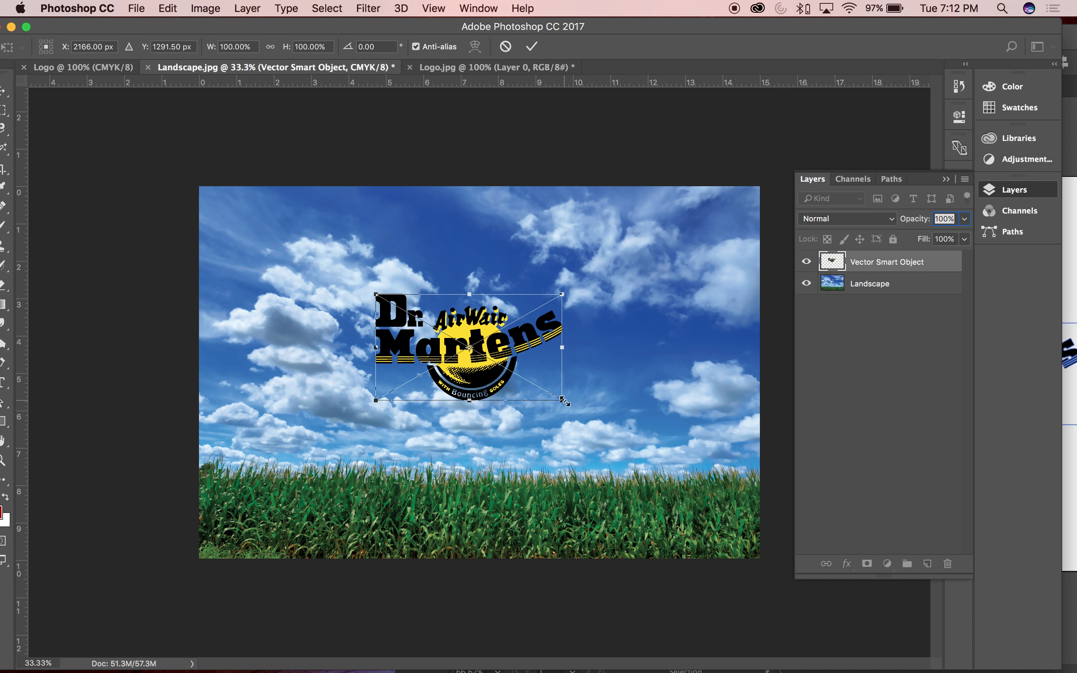
Enlarge the placed logo to about 230%, apply the placement, and position it across the sky above the corn field
left_click_drag(564, 402, 770, 601)
left_click_drag(709, 434, 603, 370)
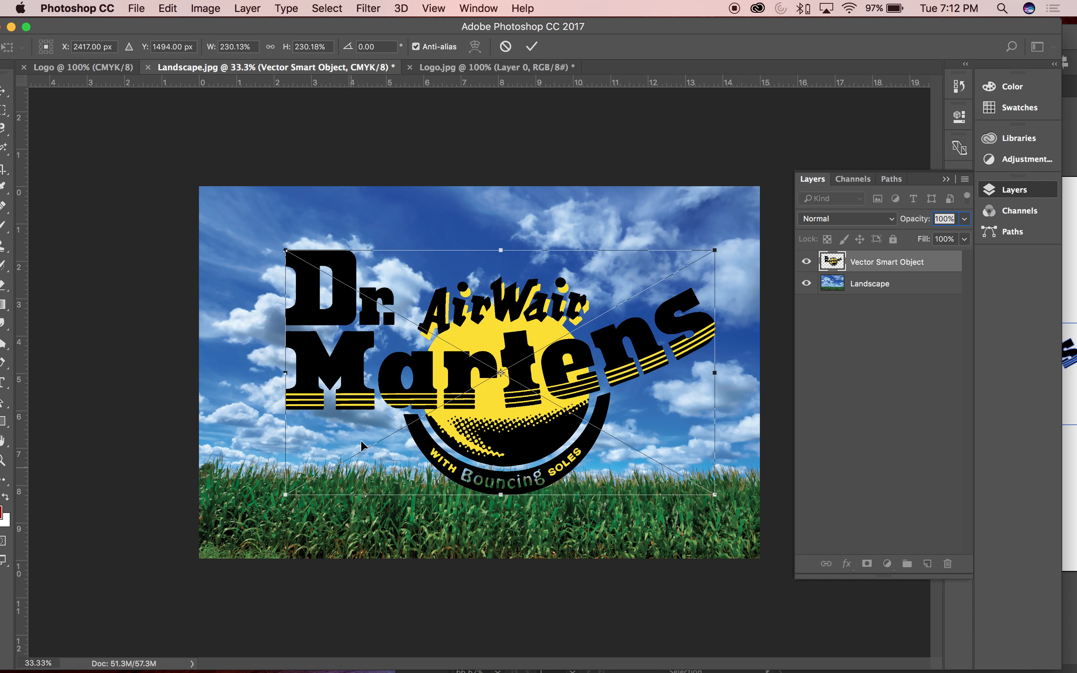
mouse_move(392, 298)
left_mouse_down()
mouse_move(327, 294)
mouse_move(393, 292)
left_mouse_up()
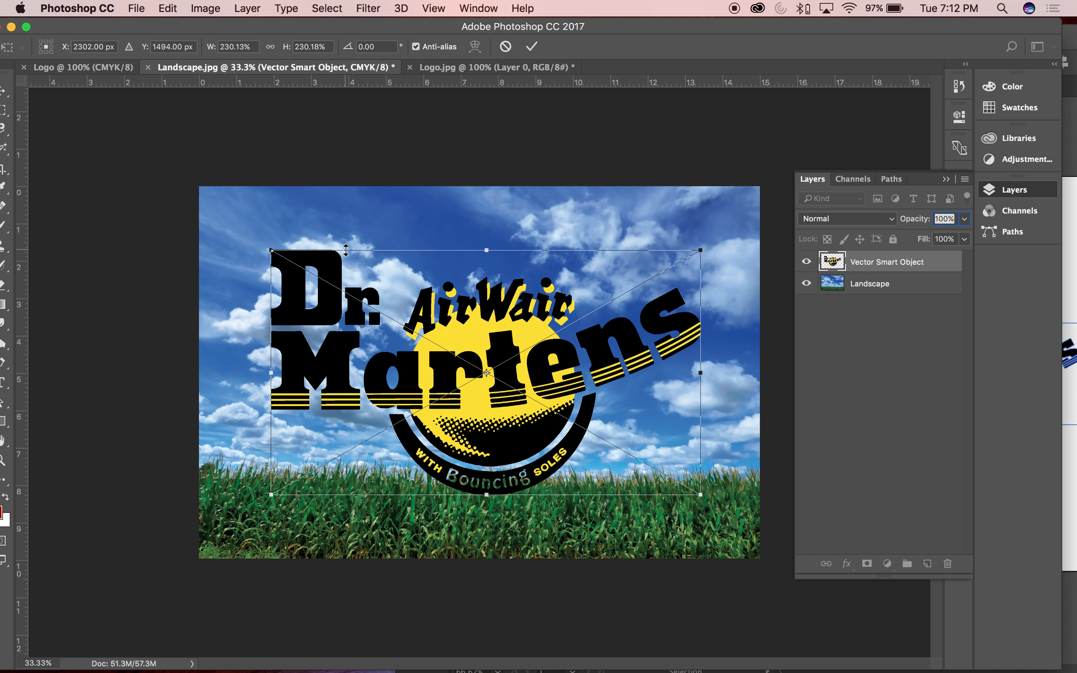
left_click_drag(338, 21, 350, 20)
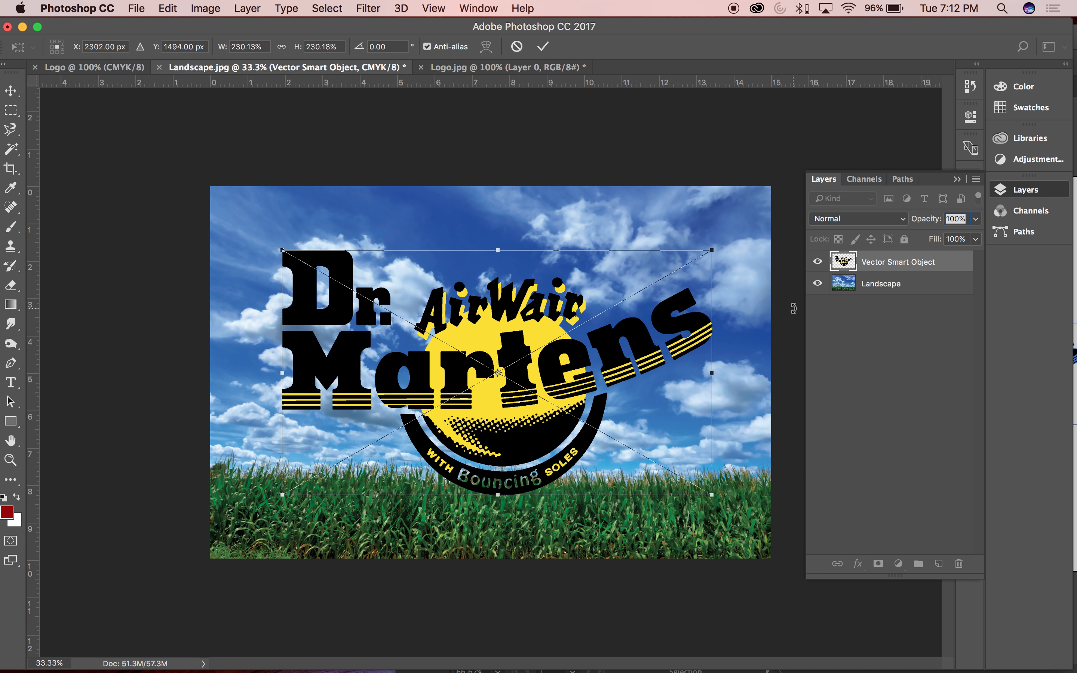
key("Return")
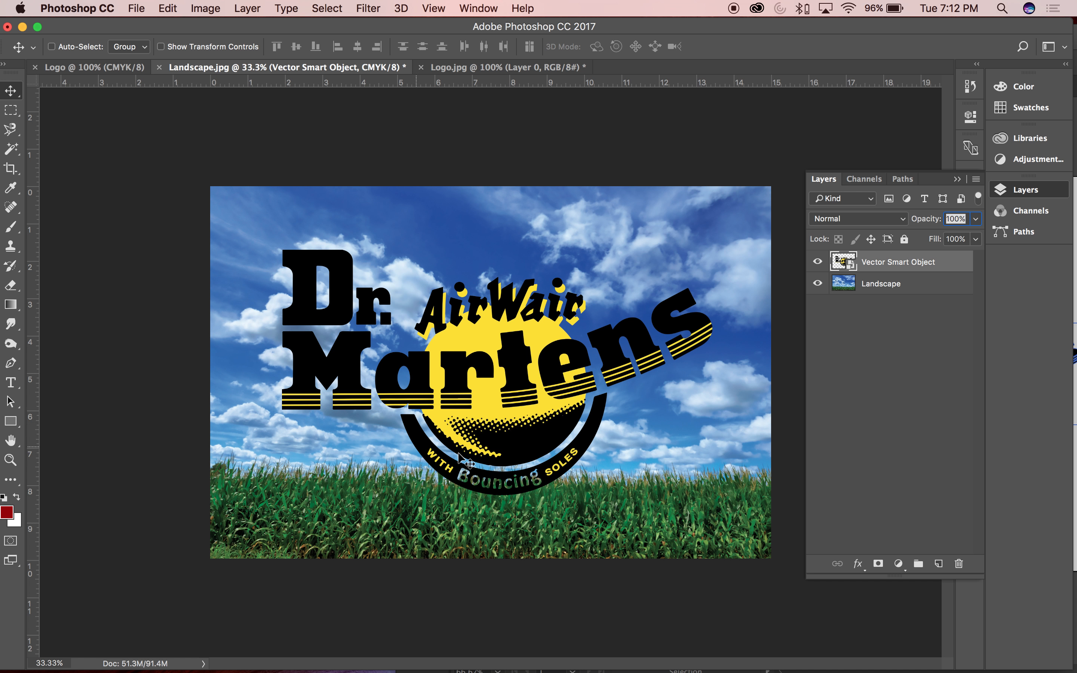
mouse_move(555, 305)
left_mouse_down()
mouse_move(485, 245)
mouse_move(588, 325)
mouse_move(597, 317)
mouse_move(508, 317)
mouse_move(561, 378)
mouse_move(566, 313)
mouse_move(537, 281)
mouse_move(551, 285)
left_mouse_up()
left_click_drag(623, 339, 609, 334)
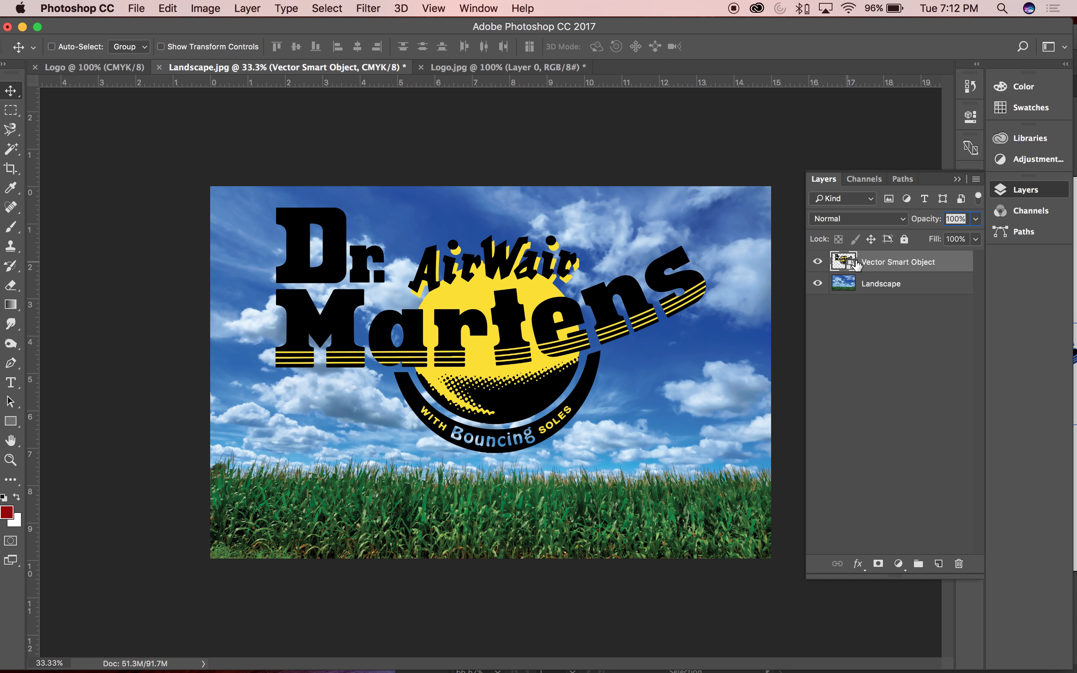
Open the smart object's contents in Illustrator, then close both open Illustrator documents and return to Photoshop
double_click(844, 262)
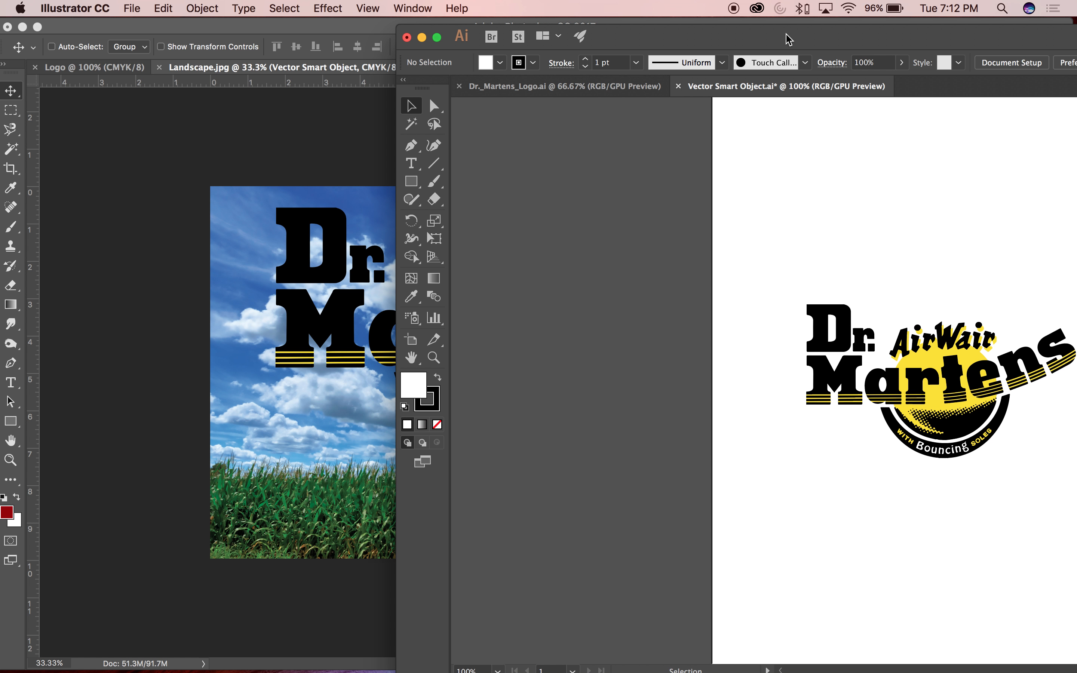
left_click_drag(785, 32, 512, 25)
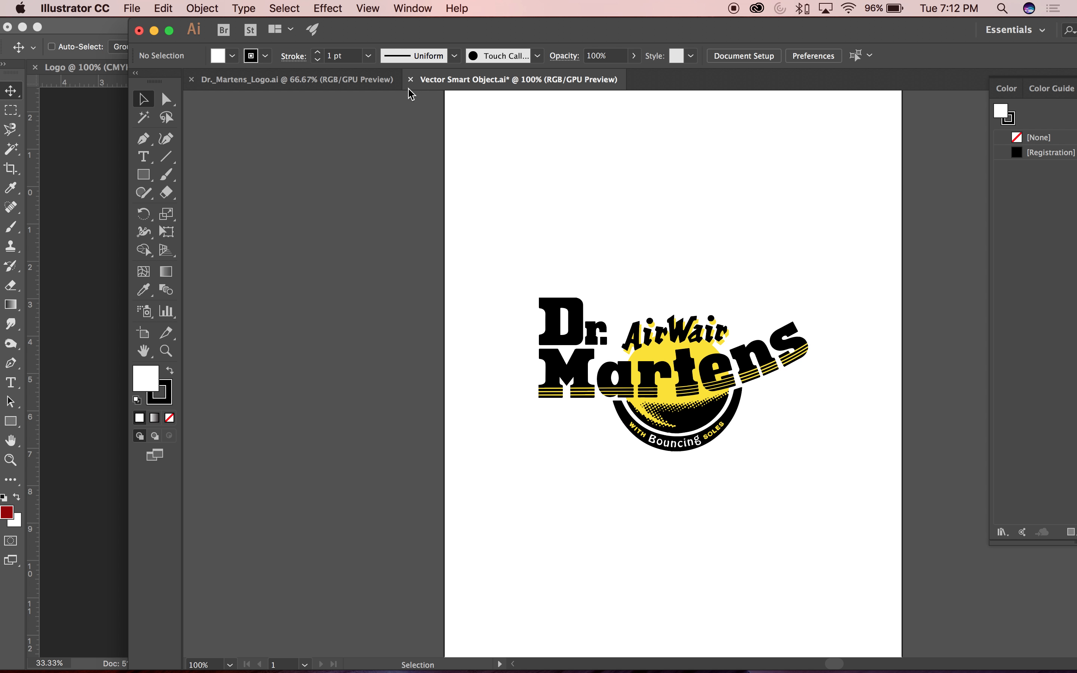
left_click(191, 80)
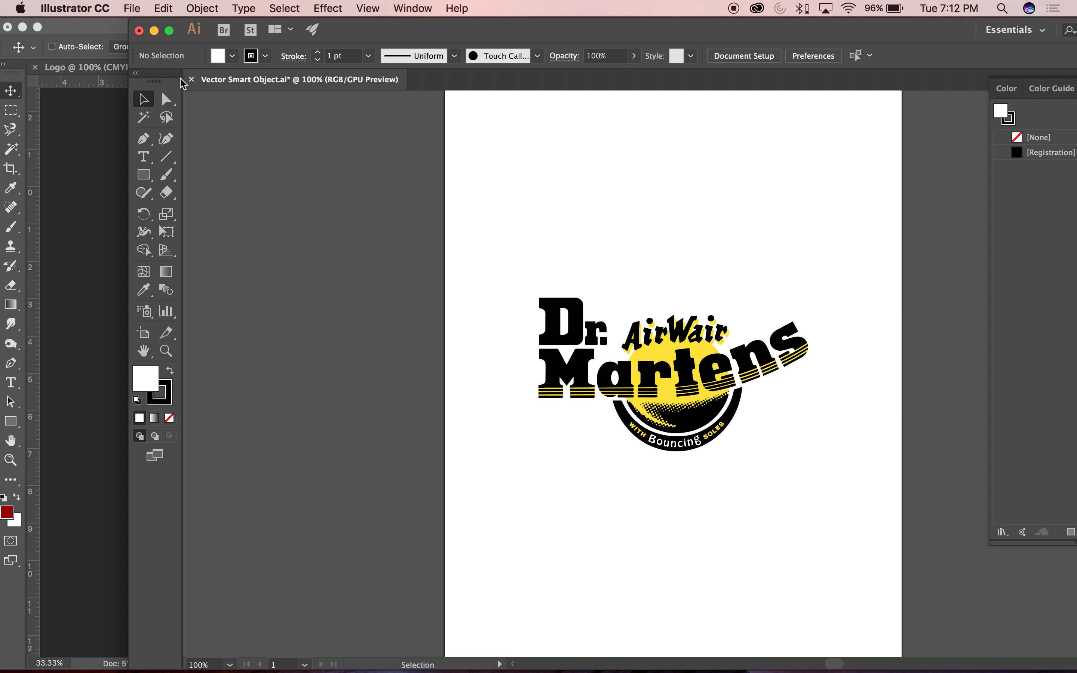
left_click(192, 79)
left_click(672, 379)
left_click(154, 31)
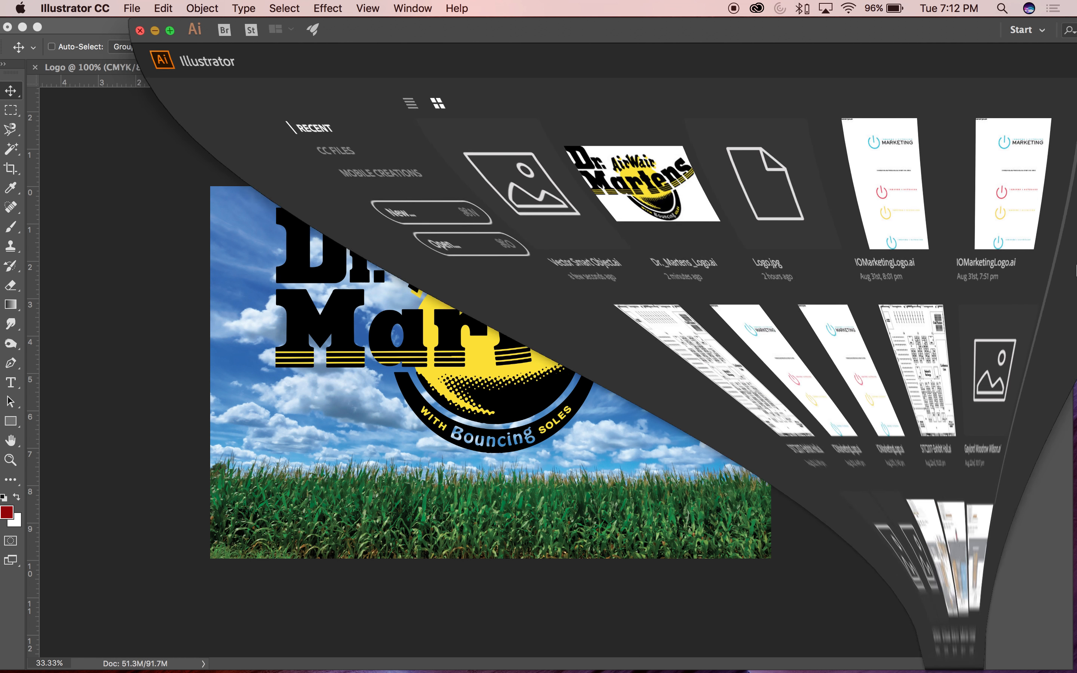
left_click(993, 277)
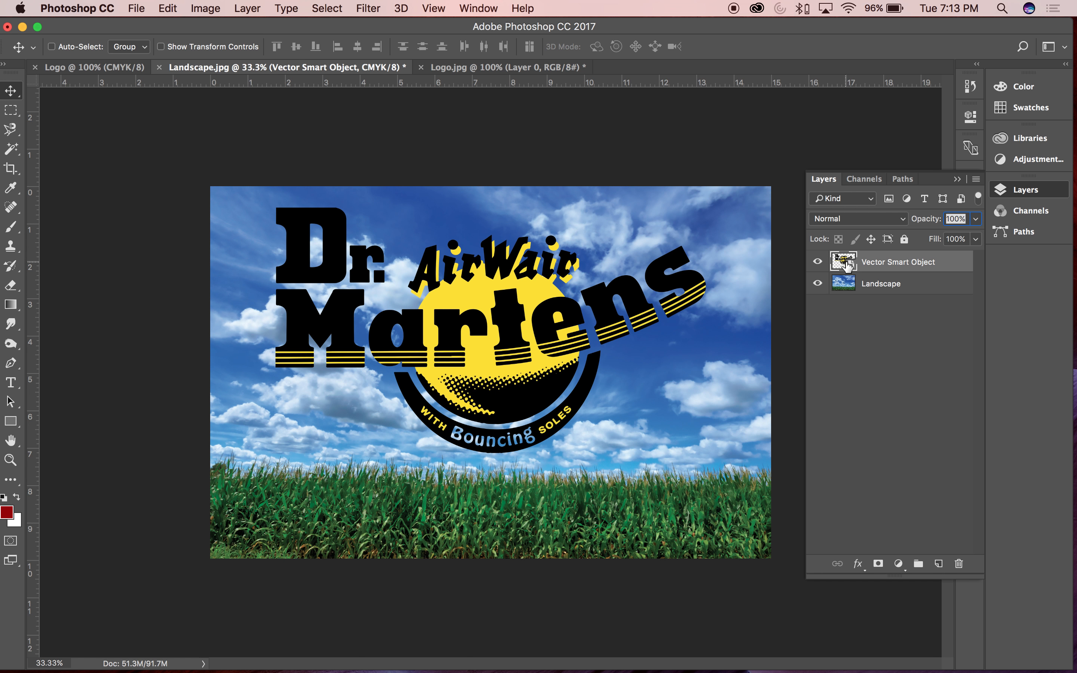
Reopen the Vector Smart Object layer's contents in Illustrator and select all yellow parts of the logo with the Magic Wand
double_click(848, 265)
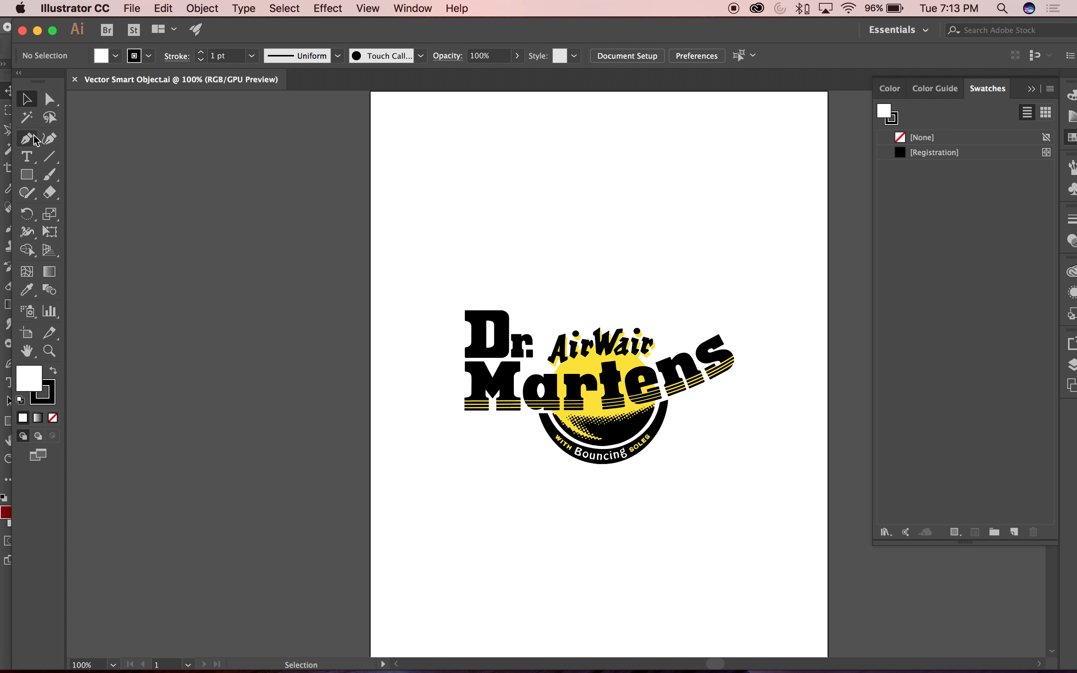
left_click(29, 121)
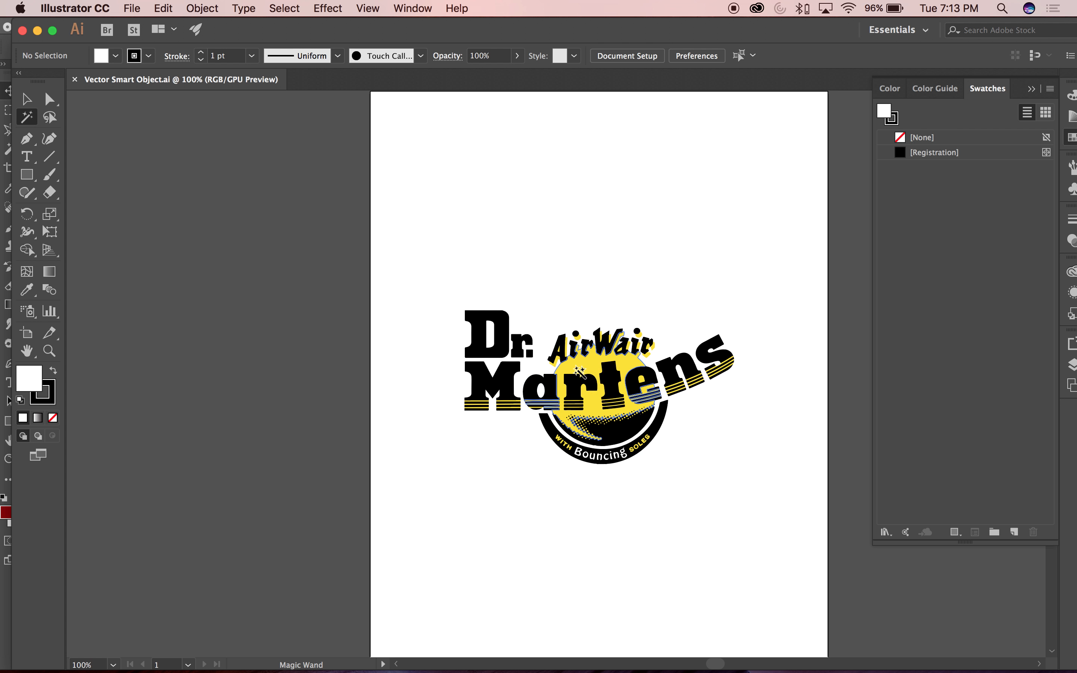
left_click(593, 365)
left_click_drag(557, 333, 660, 432)
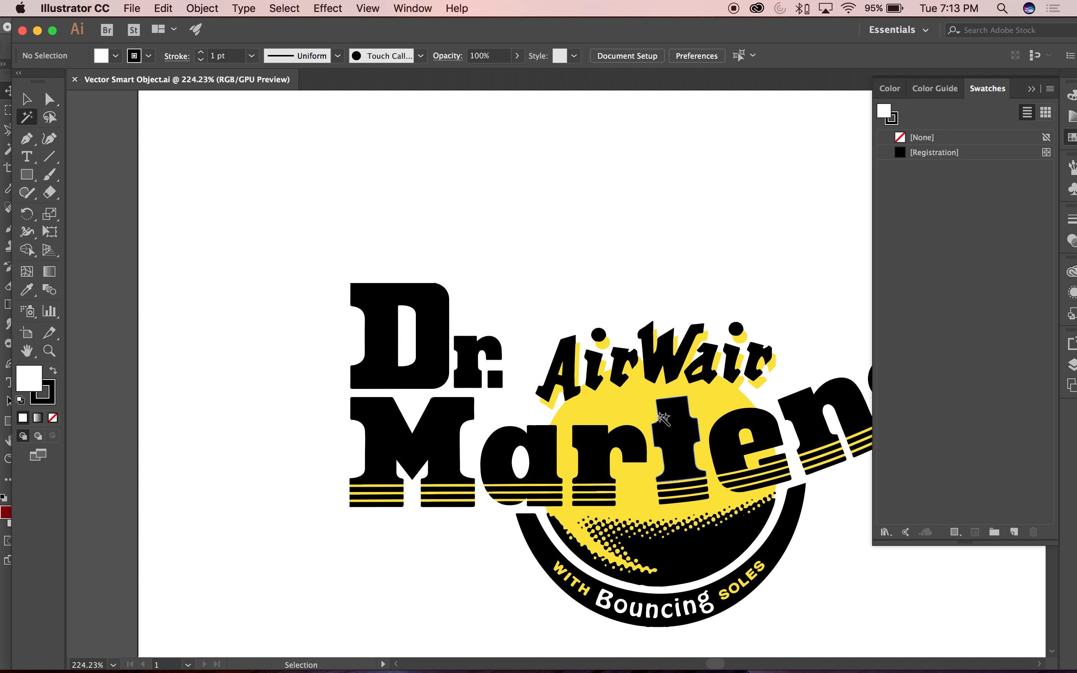
left_click(623, 407)
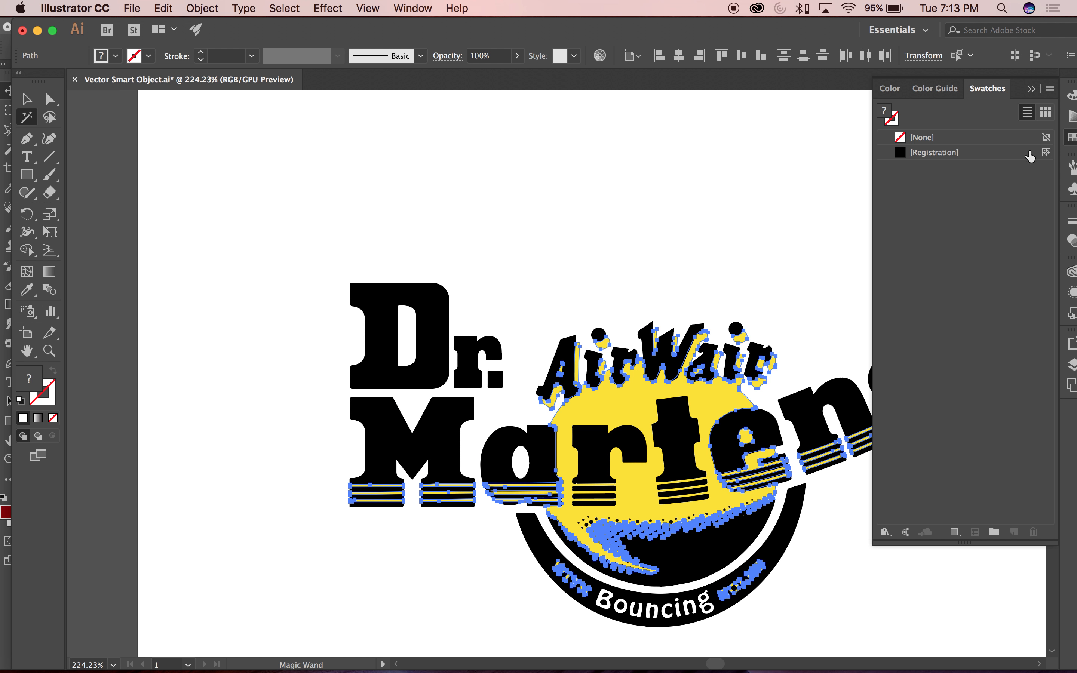
Fill the selected yellow parts of the logo with blue, hex 4d3bff
left_click(1072, 139)
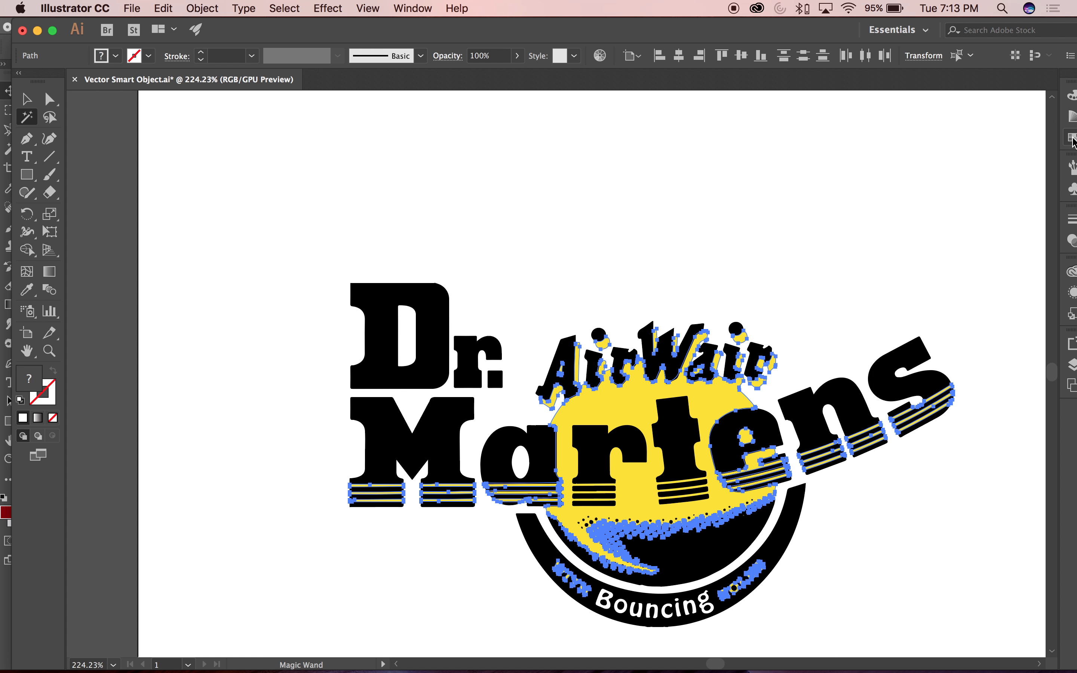
left_click(1072, 139)
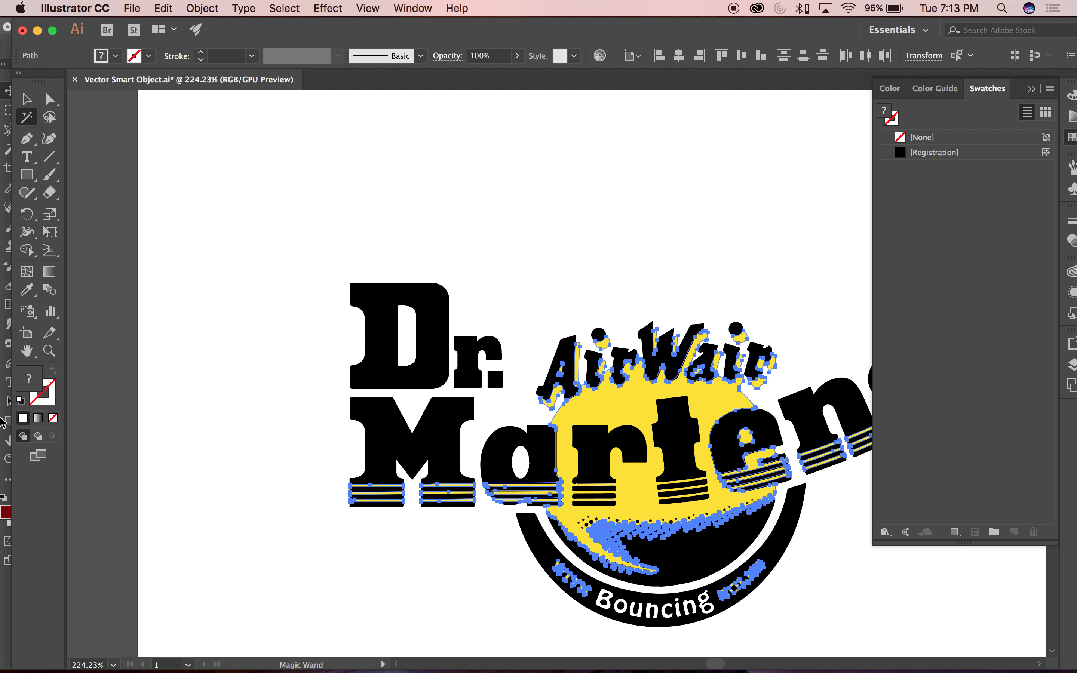
double_click(39, 386)
mouse_move(809, 297)
left_mouse_down()
mouse_move(785, 219)
mouse_move(741, 218)
left_mouse_up()
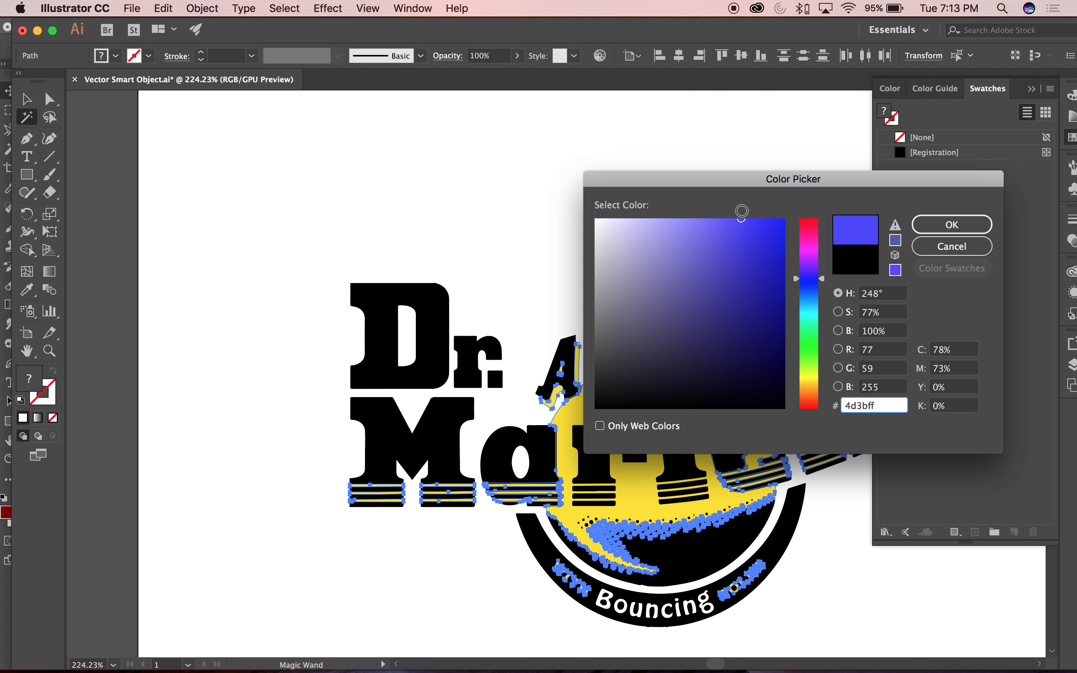
left_click(965, 225)
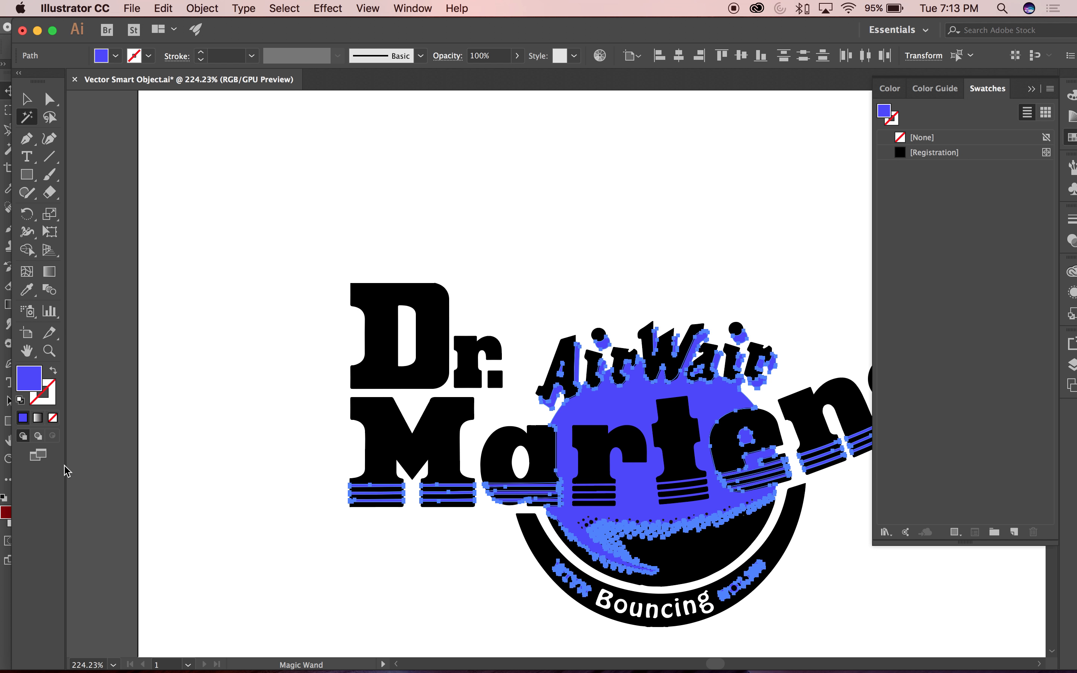
Change the fill of the selected logo parts to bright cyan, hex 0bf4ff, and deselect the artwork
double_click(26, 381)
left_click(810, 313)
left_click_drag(765, 261, 778, 213)
left_click(934, 224)
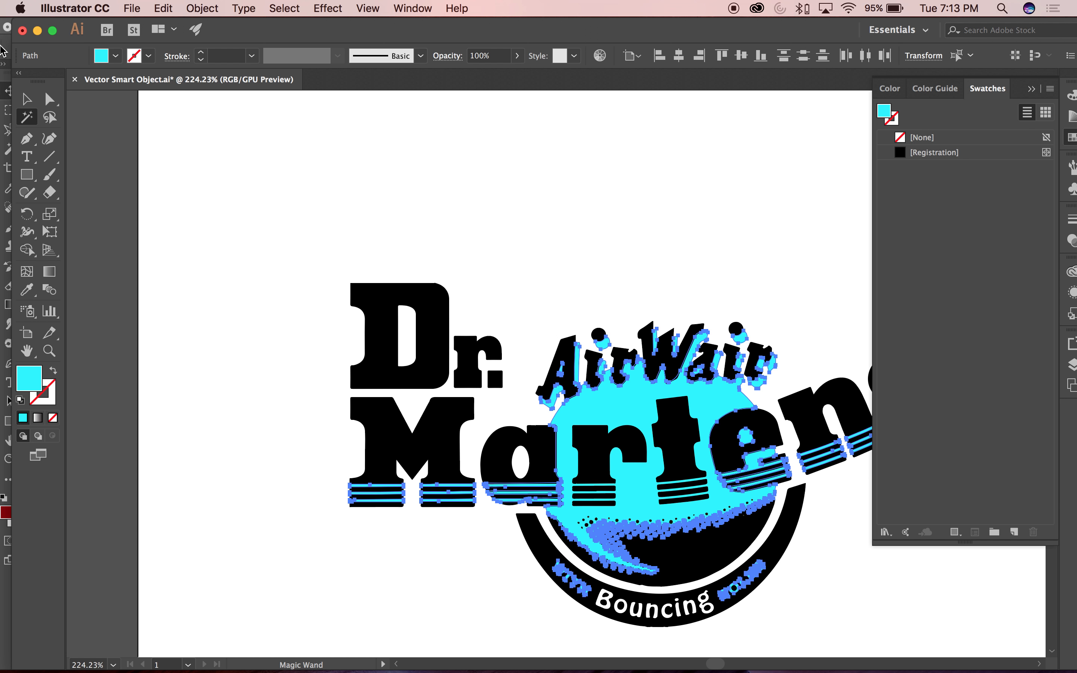
key("v")
left_click(356, 160)
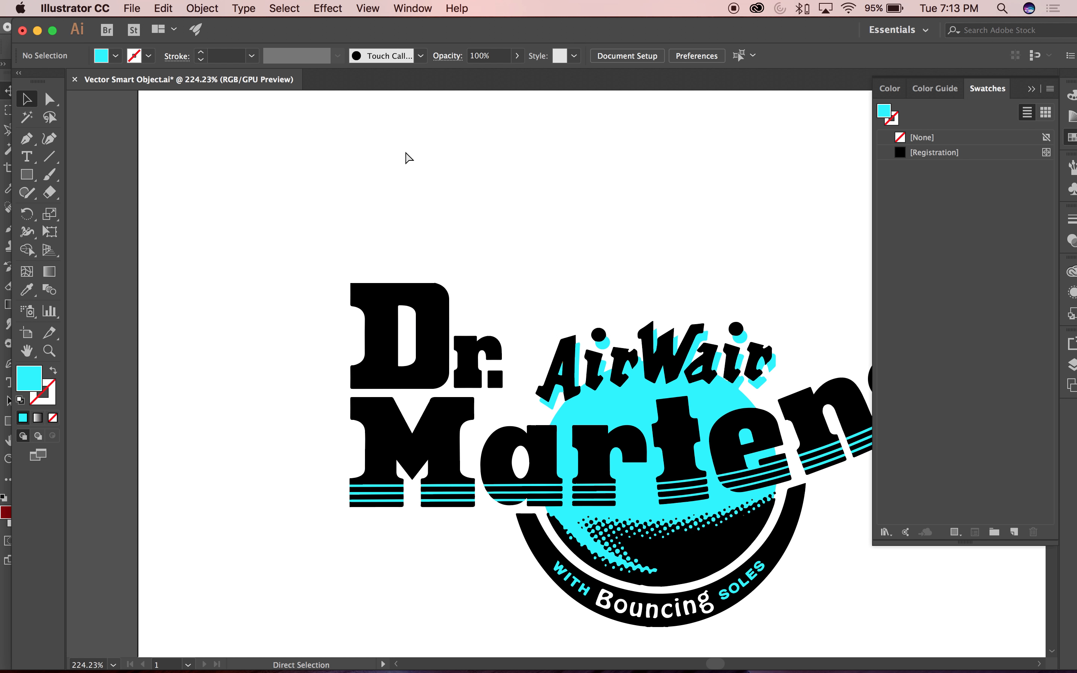
Save the cyan version of the smart object file, minimize Illustrator, and return to Landscape.jpg in Photoshop
key("super+minus")
key("super+minus")
key("super+minus")
key("space")
left_click_drag(607, 260, 567, 262)
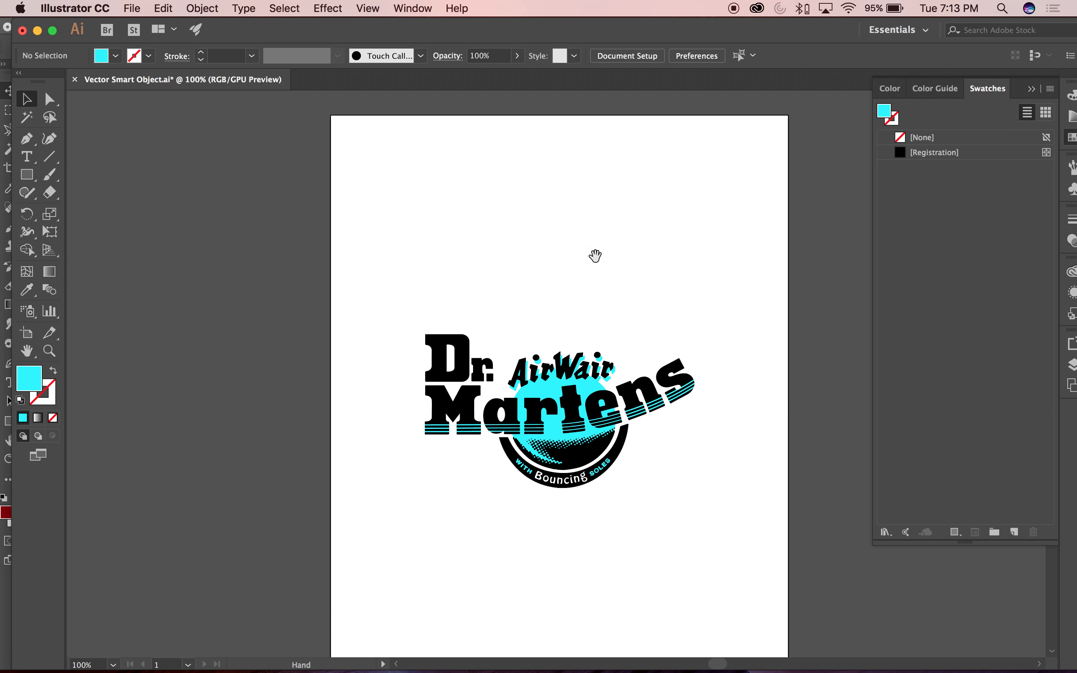
key("super+s")
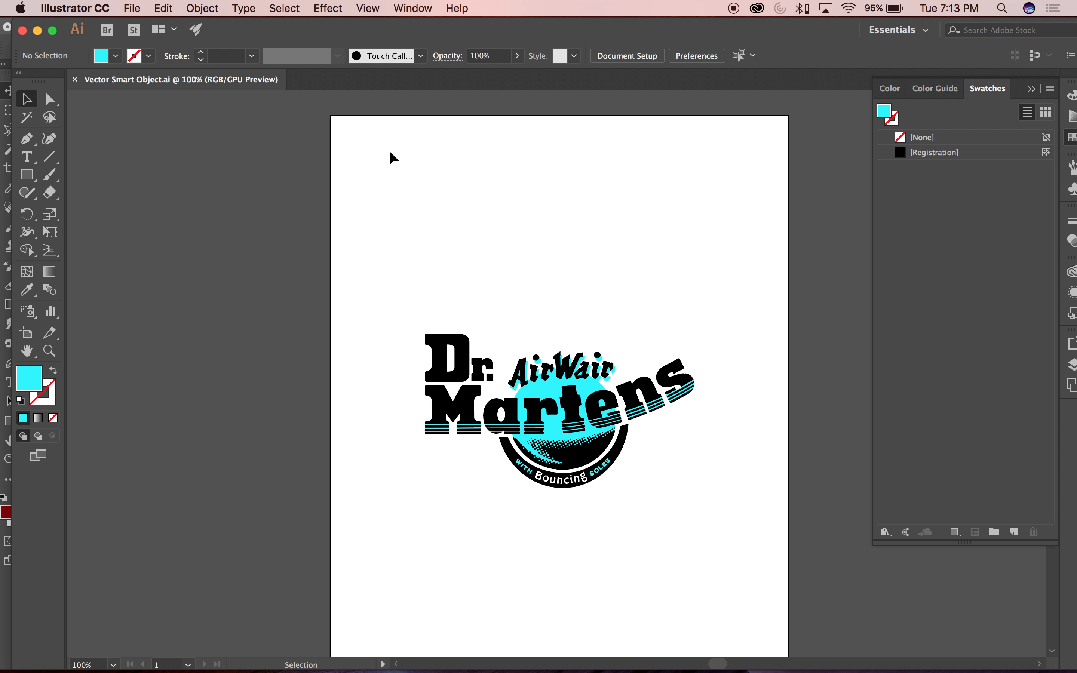
left_click(140, 7)
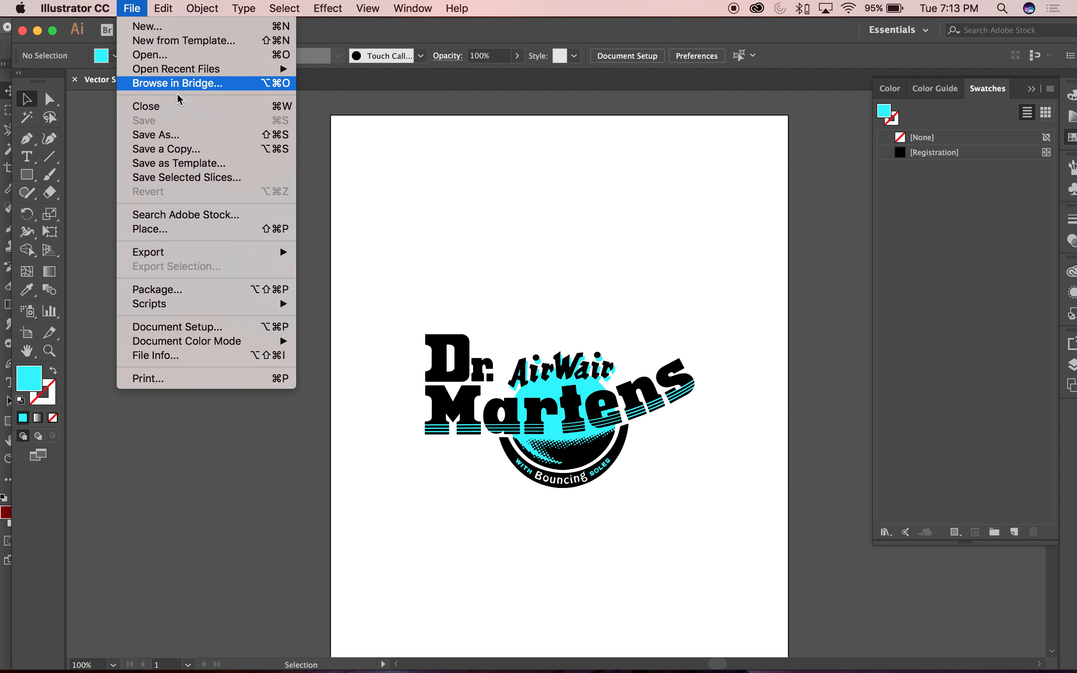
left_click(509, 205)
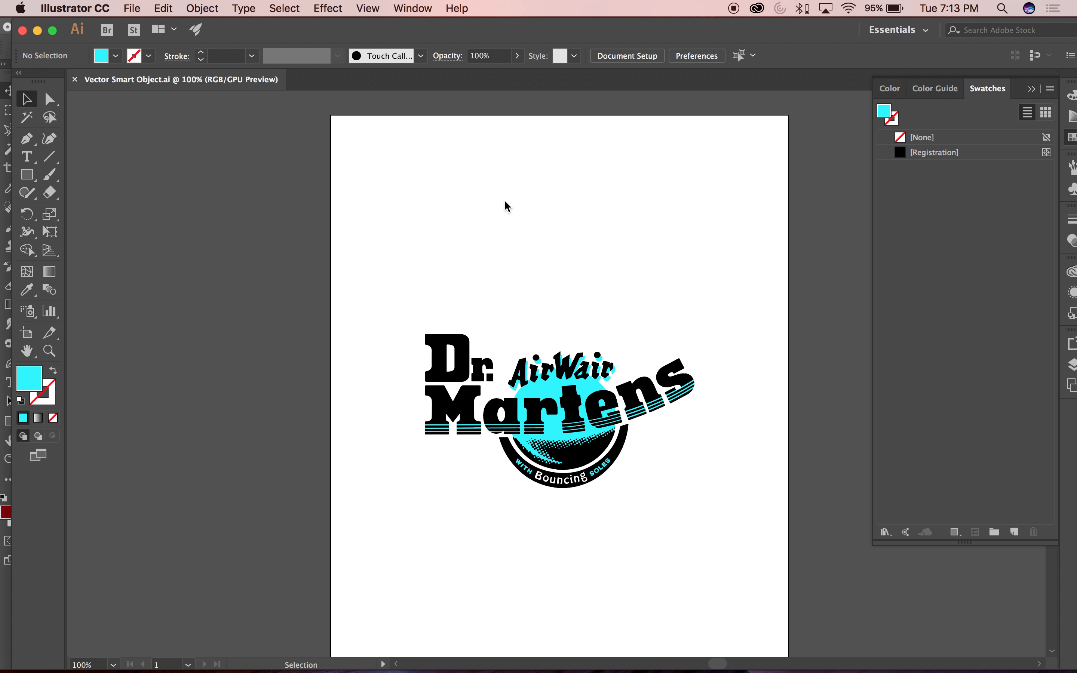
key("a")
key("super+s")
left_click(38, 30)
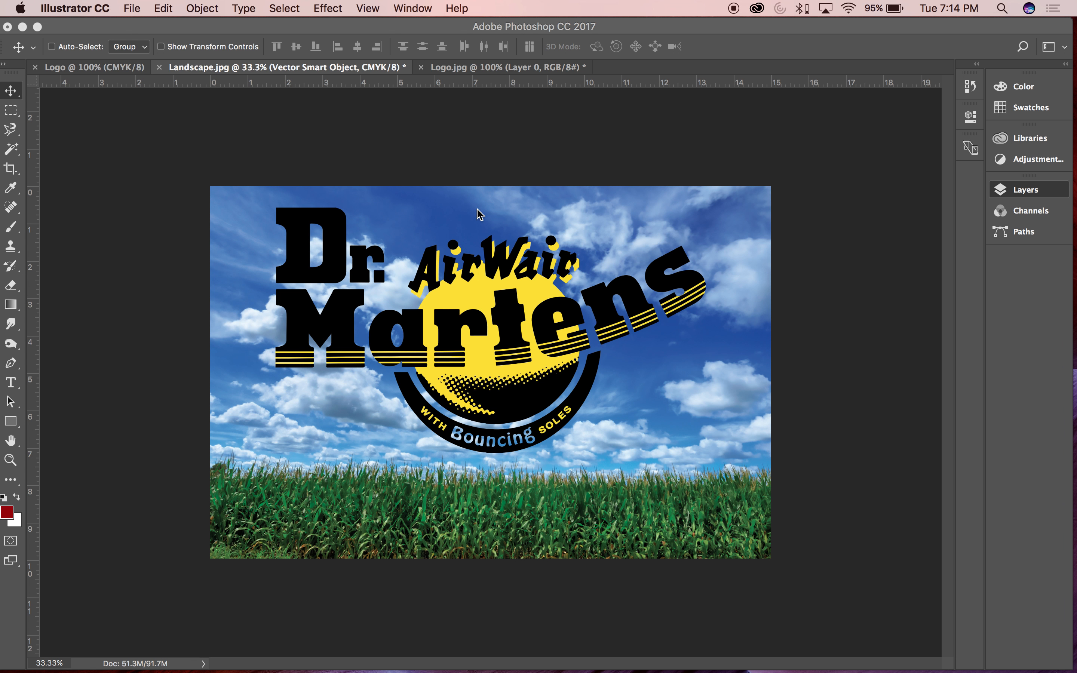
left_click(559, 27)
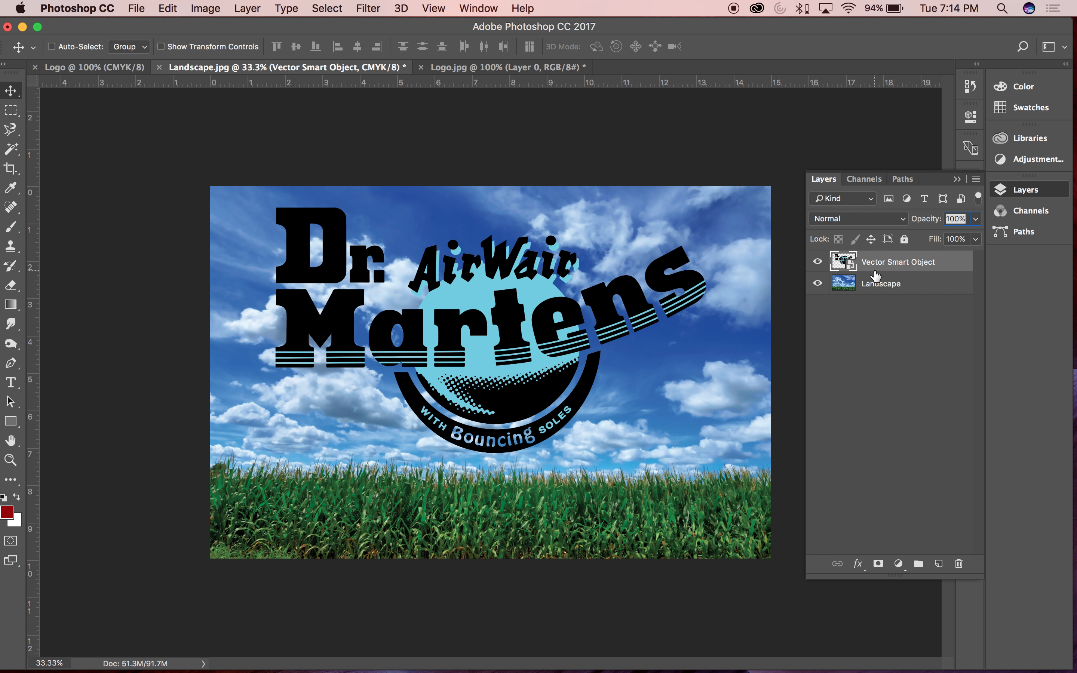
Open the smart object's contents in Illustrator again and select all cyan parts of the logo with the Magic Wand
double_click(843, 263)
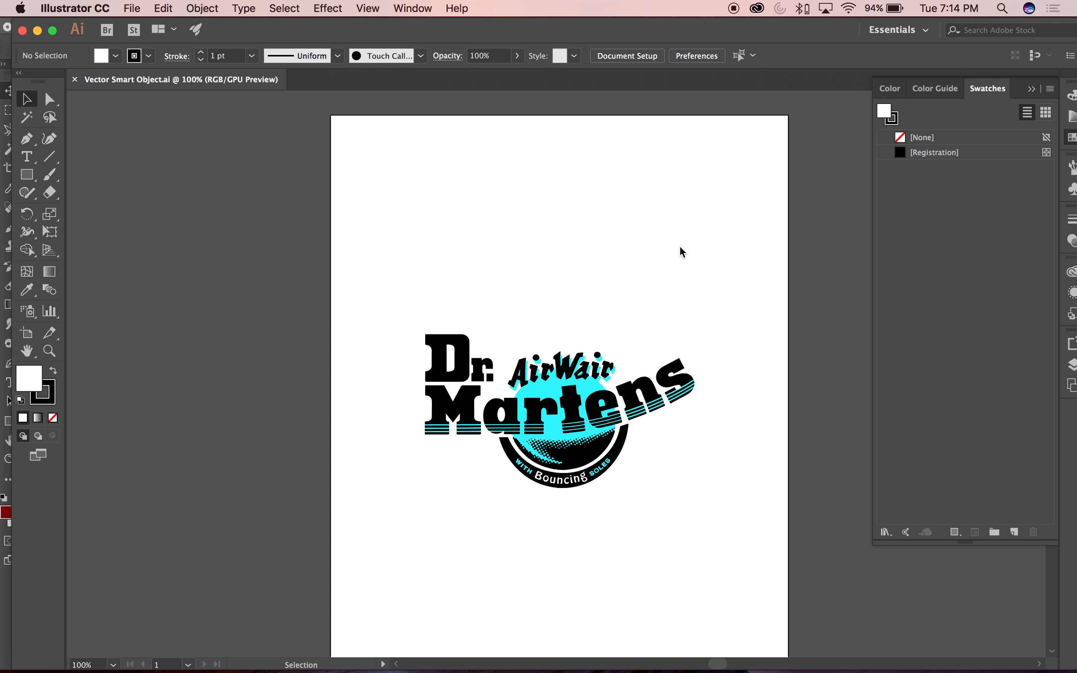
key("y")
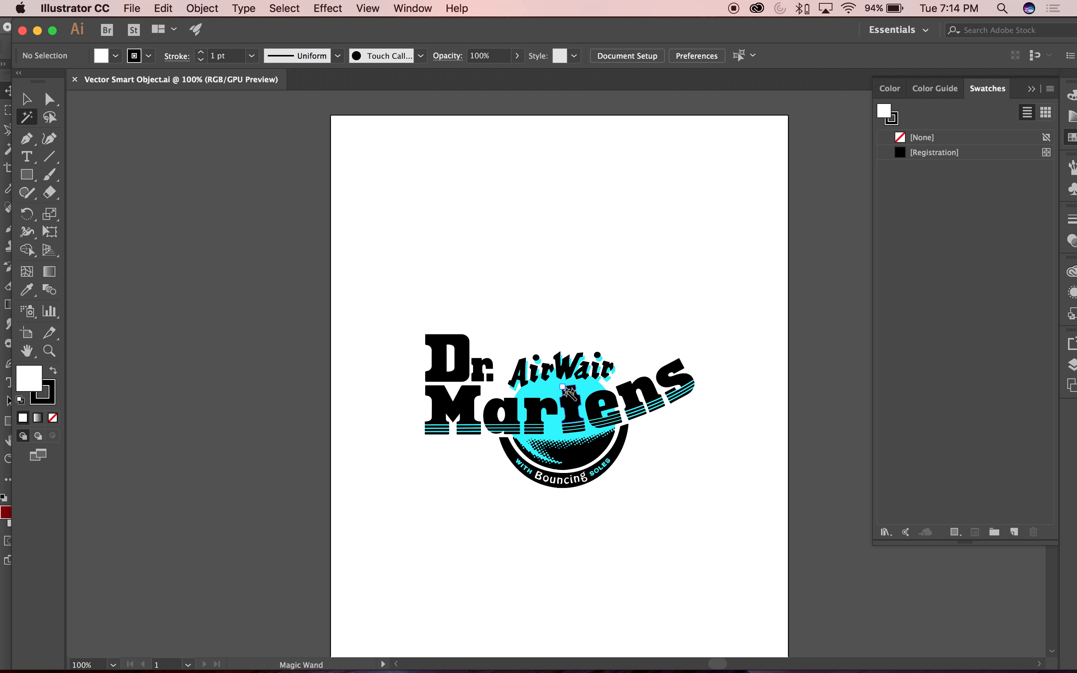
left_click(553, 392)
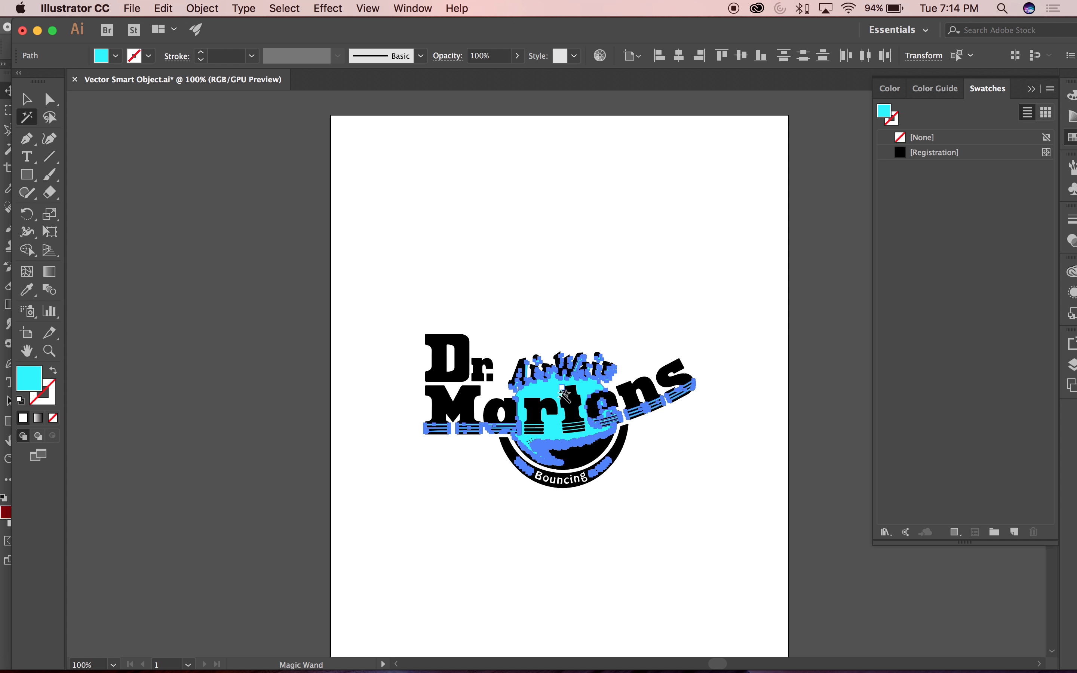
left_click(1072, 137)
left_click(1072, 137)
Change the fill of the selected cyan logo parts to bright green and deselect the artwork
double_click(23, 379)
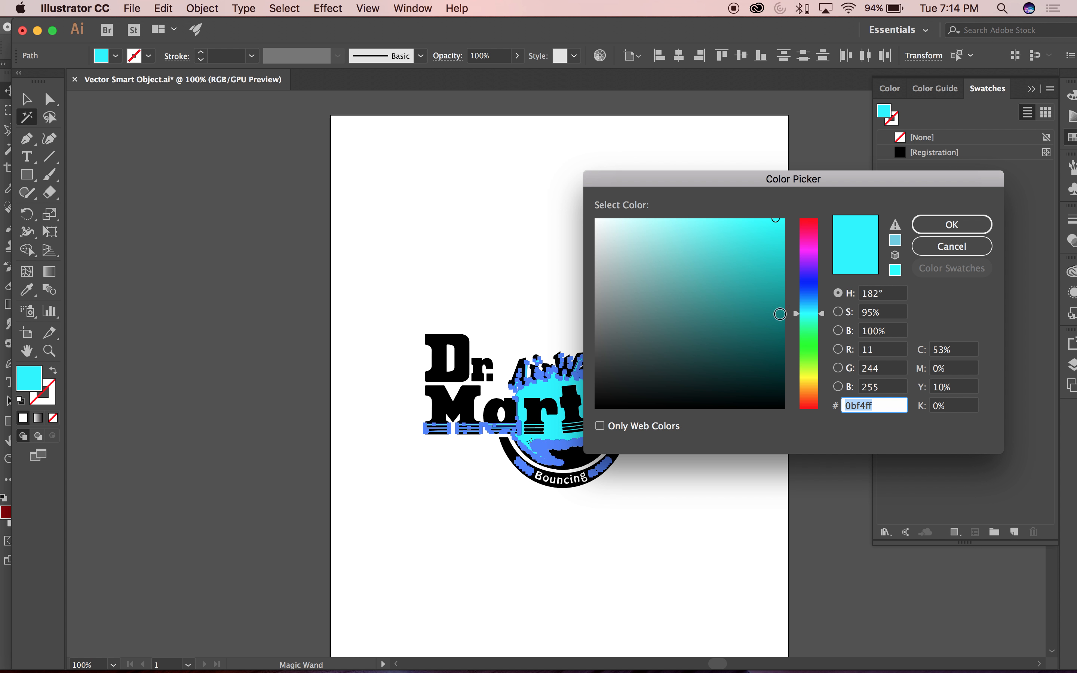
left_click(809, 342)
left_click(956, 226)
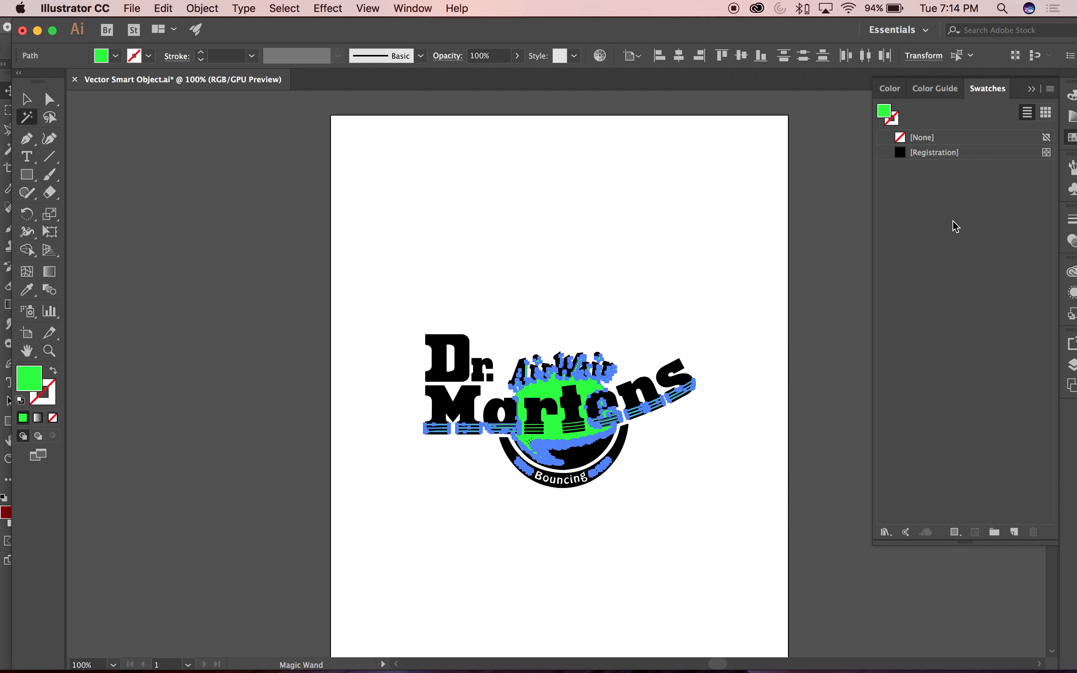
left_click(29, 103)
left_click(409, 197)
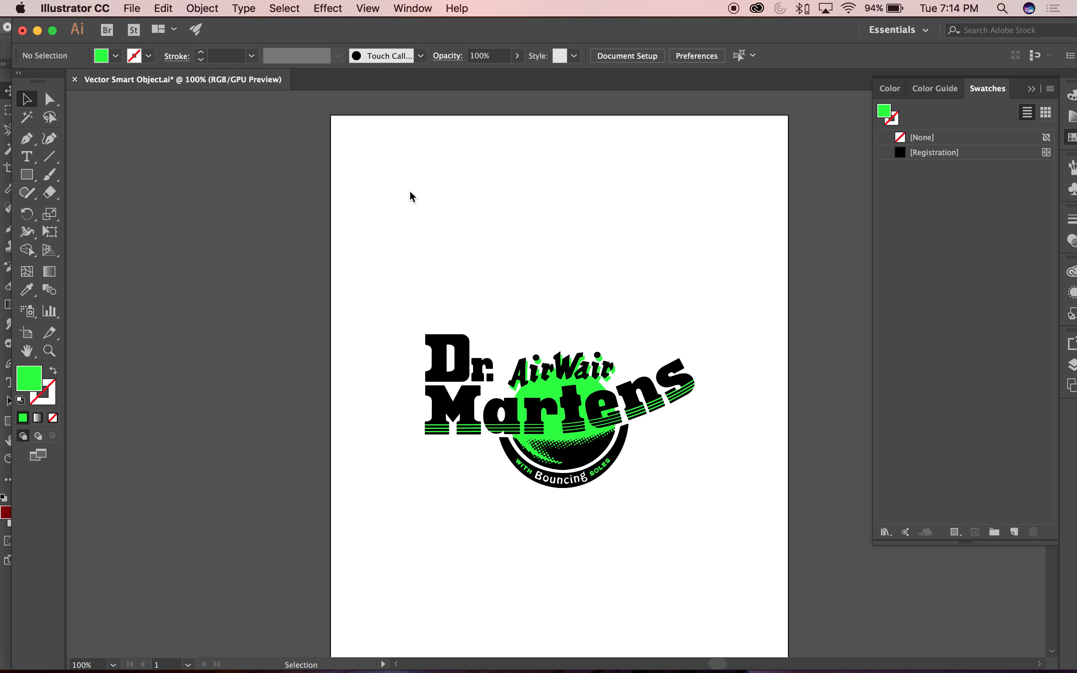
Save the green version of the smart object file, minimize Illustrator, and return to the landscape in Photoshop
key("super+s")
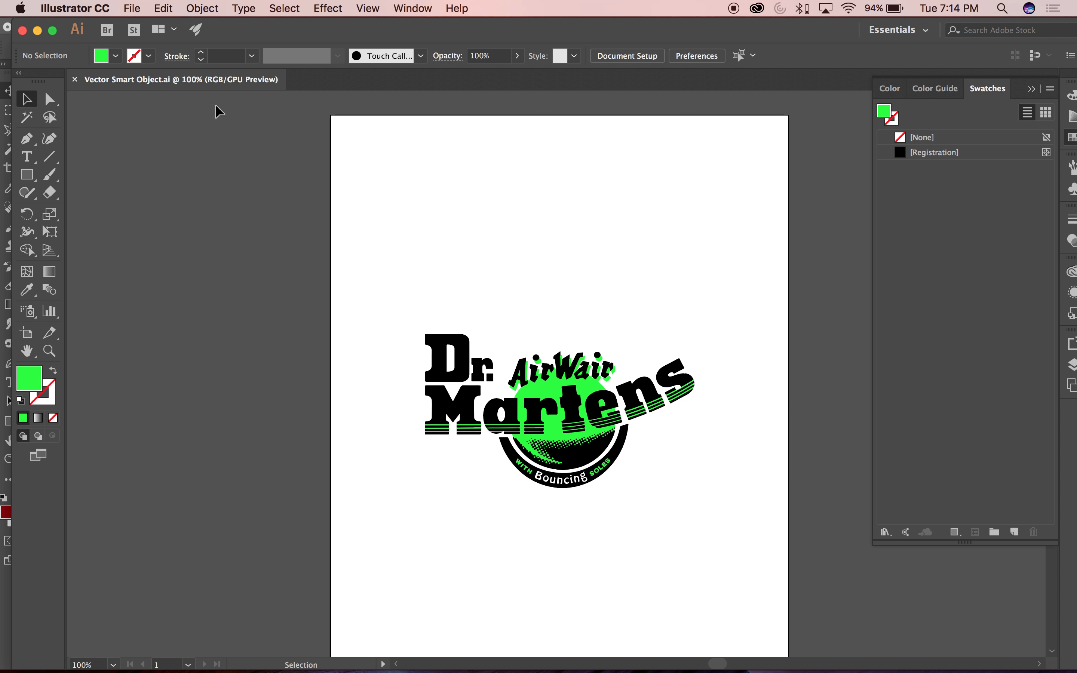
left_click(39, 31)
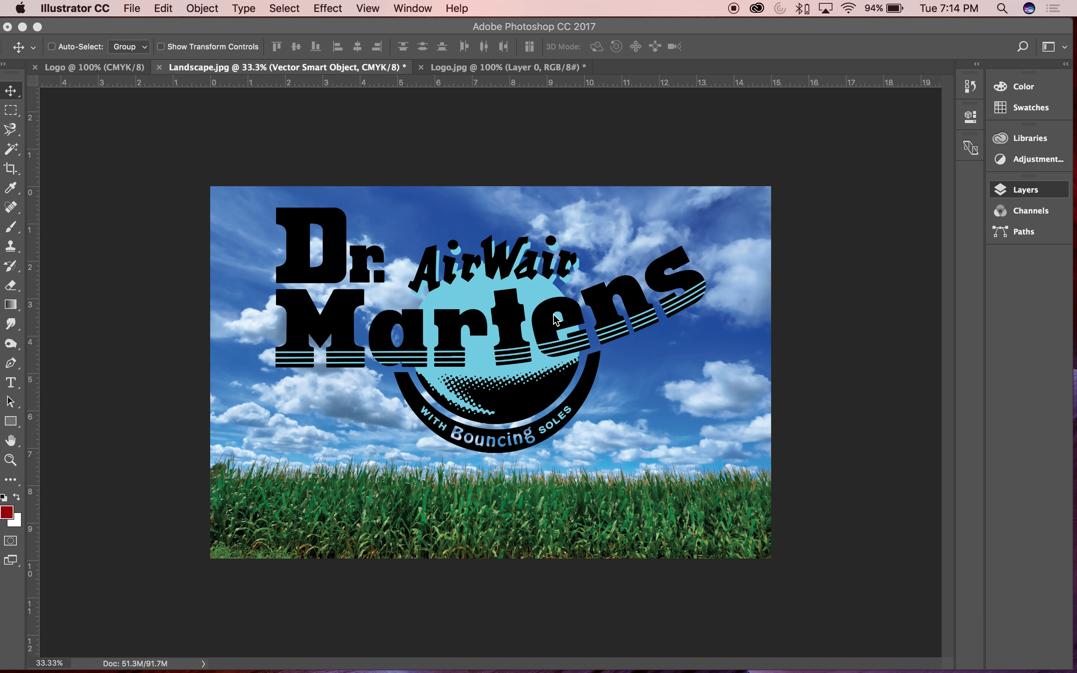
left_click(452, 143)
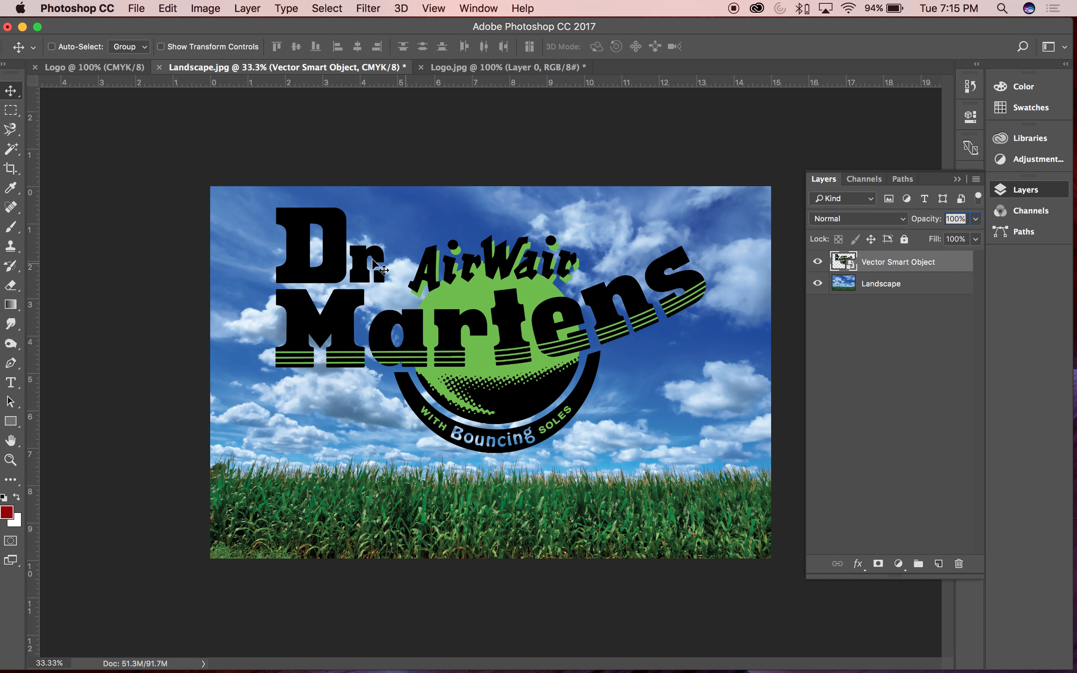
Restore the minimized Illustrator window, shift it aside to expose Photoshop, and switch back to the landscape document
mouse_move(734, 667)
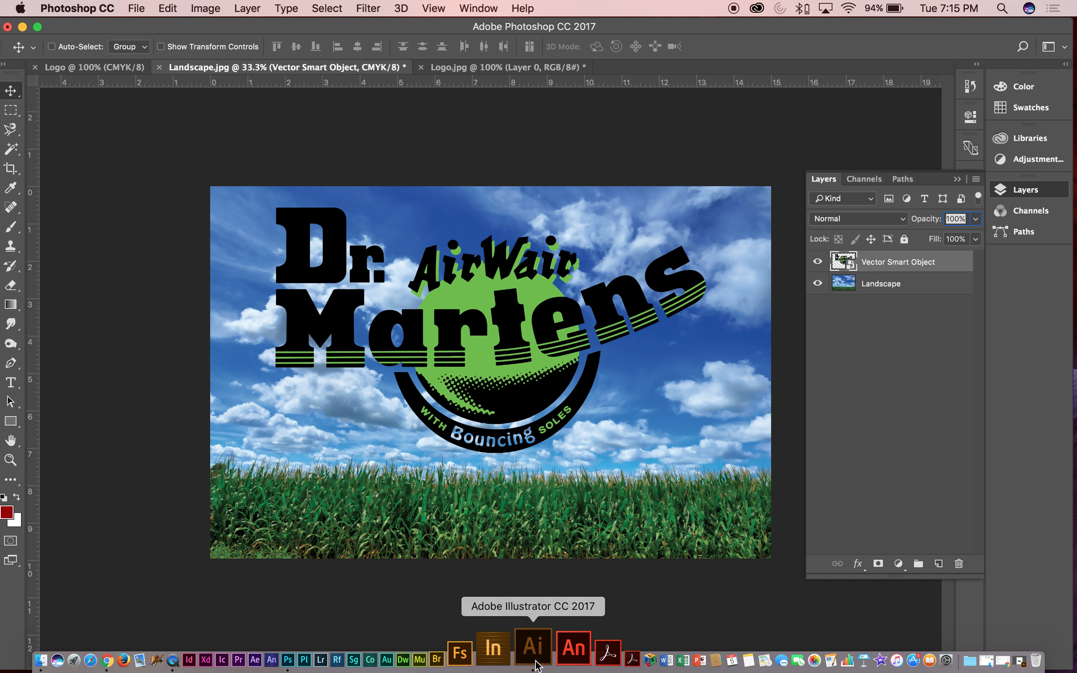
left_click(519, 665)
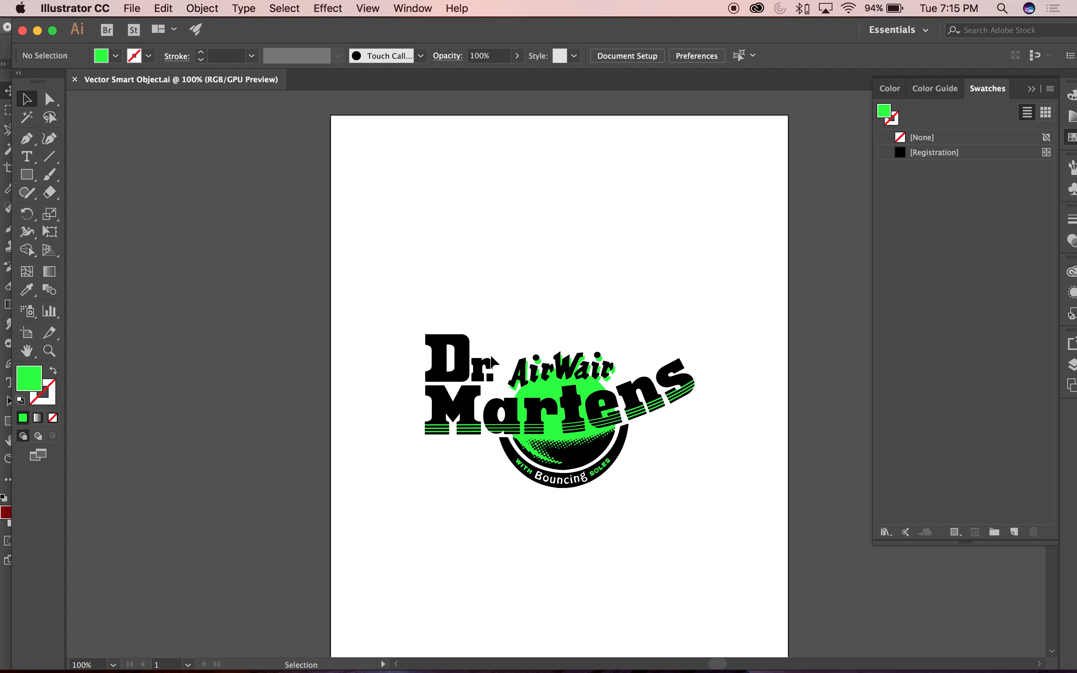
left_click_drag(321, 27, 615, 3)
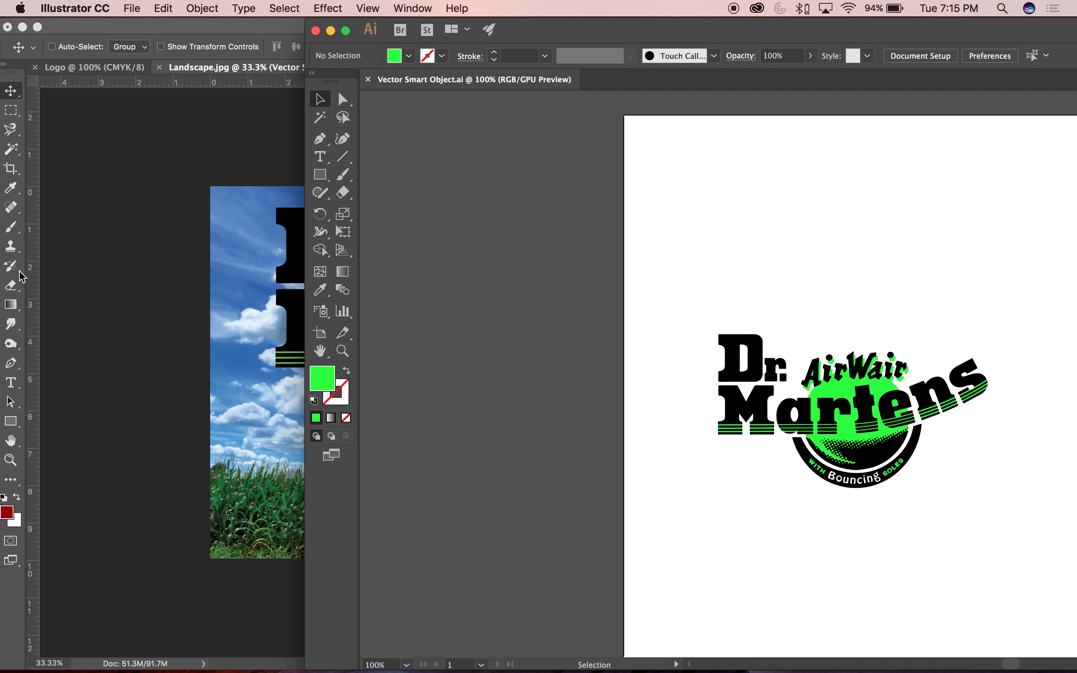
left_click(104, 265)
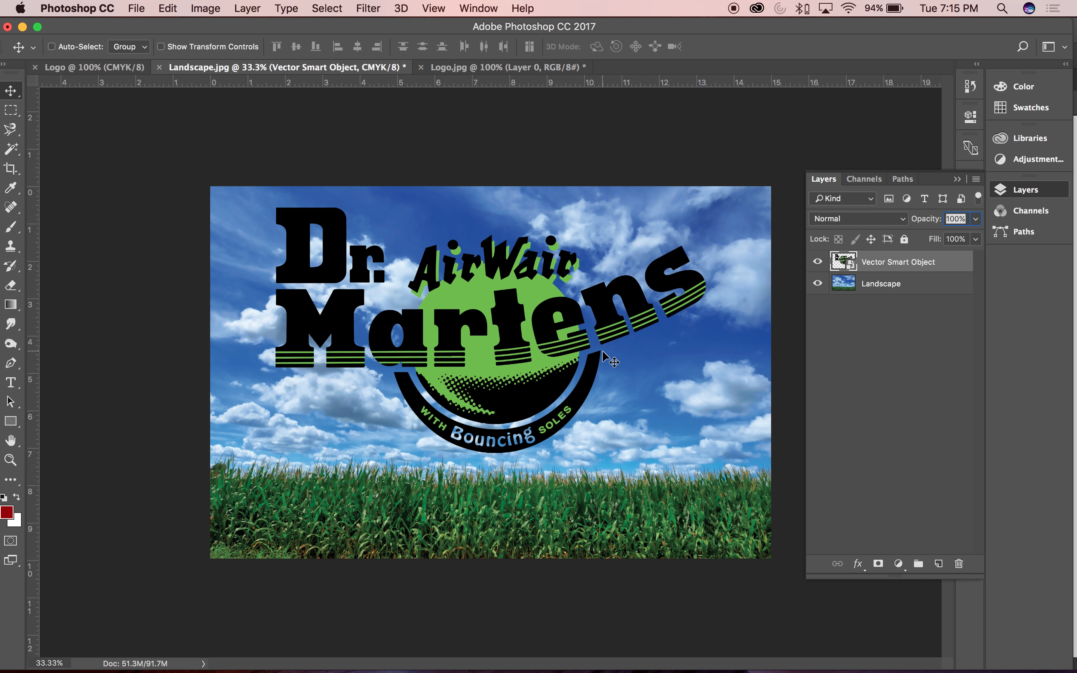
mouse_move(387, 659)
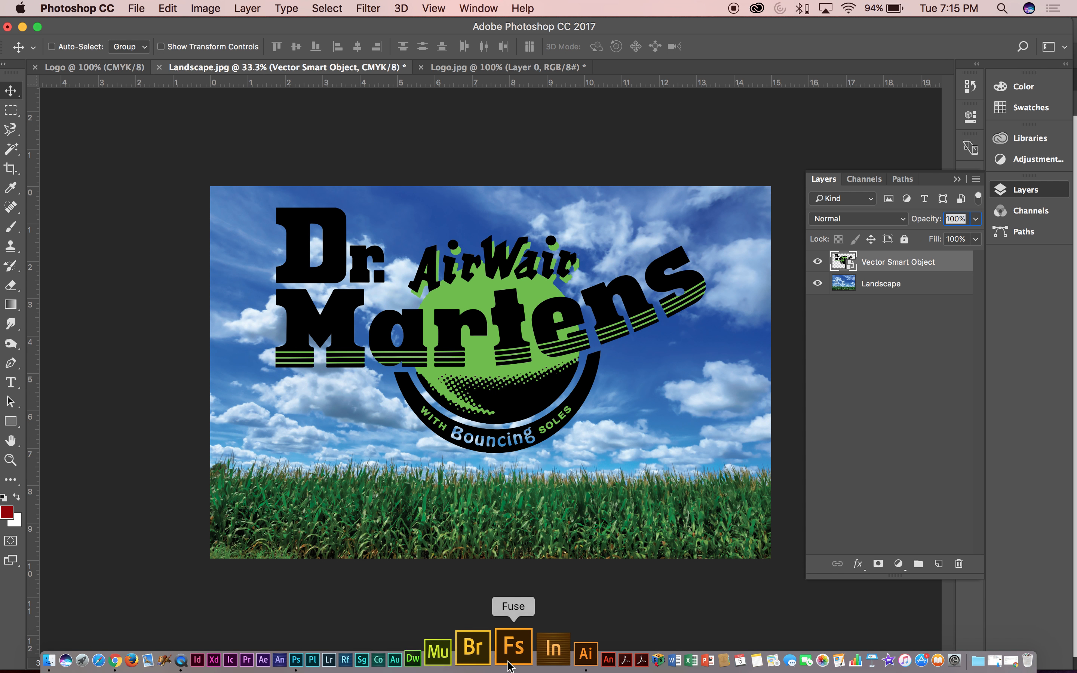
Switch to the smart object's file in Illustrator and change its document color mode to CMYK Color
left_click(535, 647)
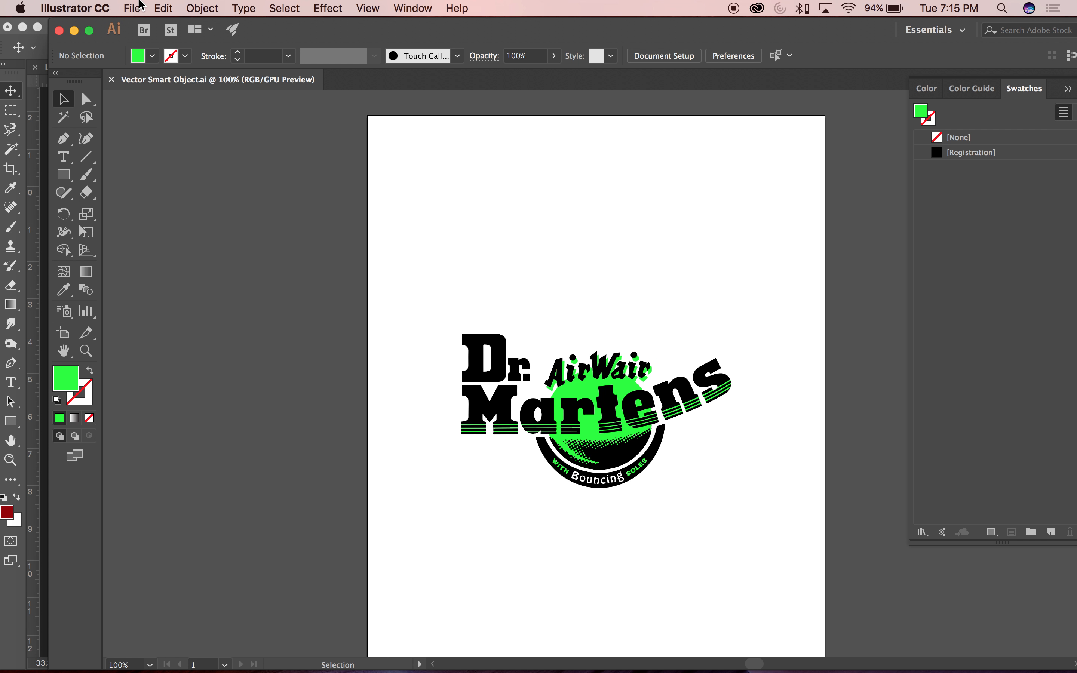
left_click(177, 6)
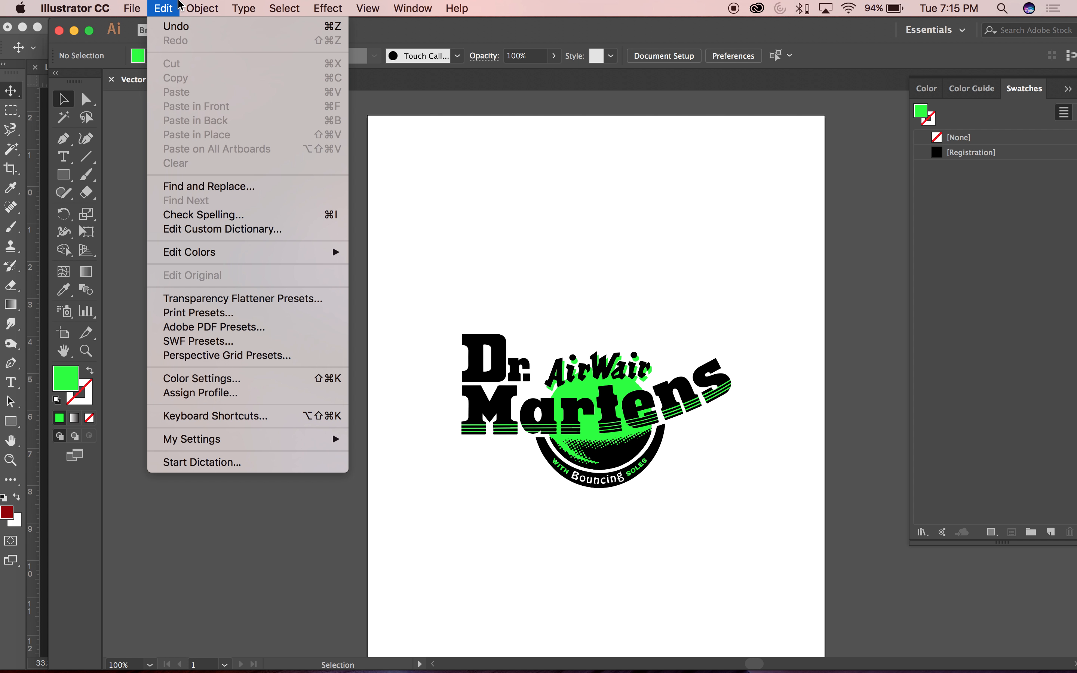
left_click(536, 276)
left_click(284, 8)
mouse_move(201, 254)
mouse_move(134, 6)
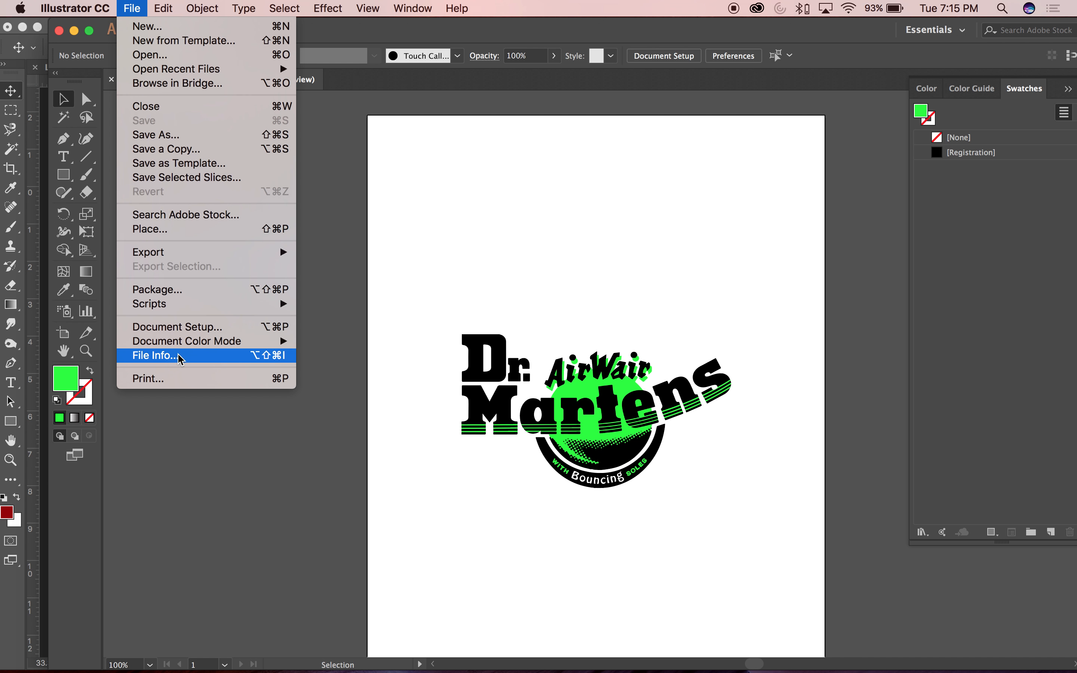
mouse_move(188, 344)
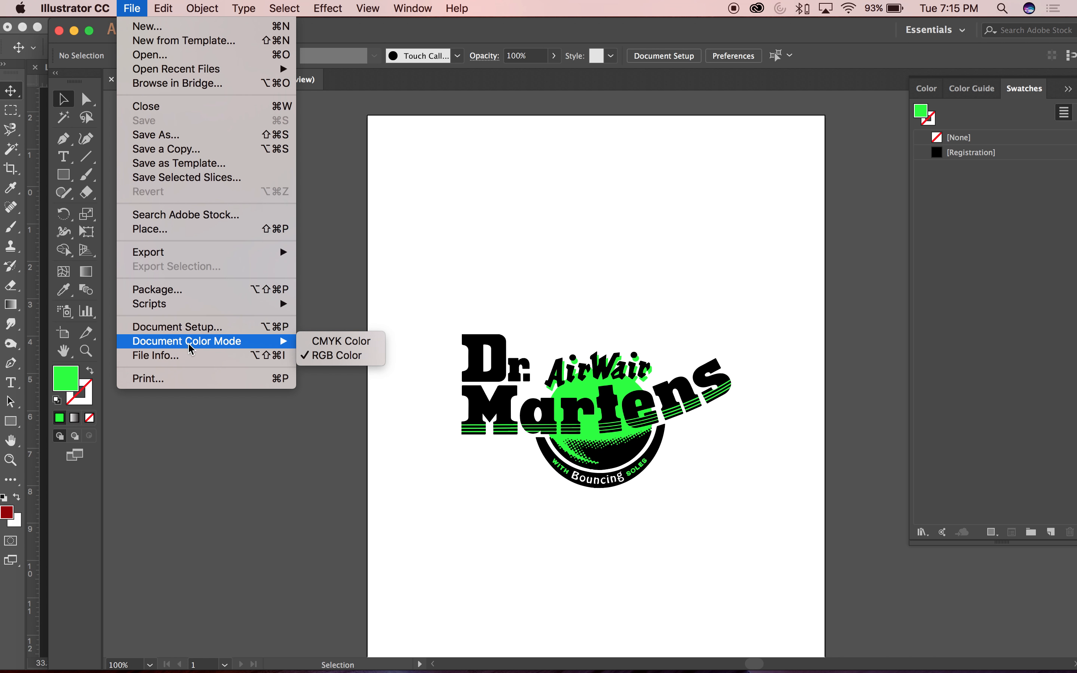
left_click(337, 343)
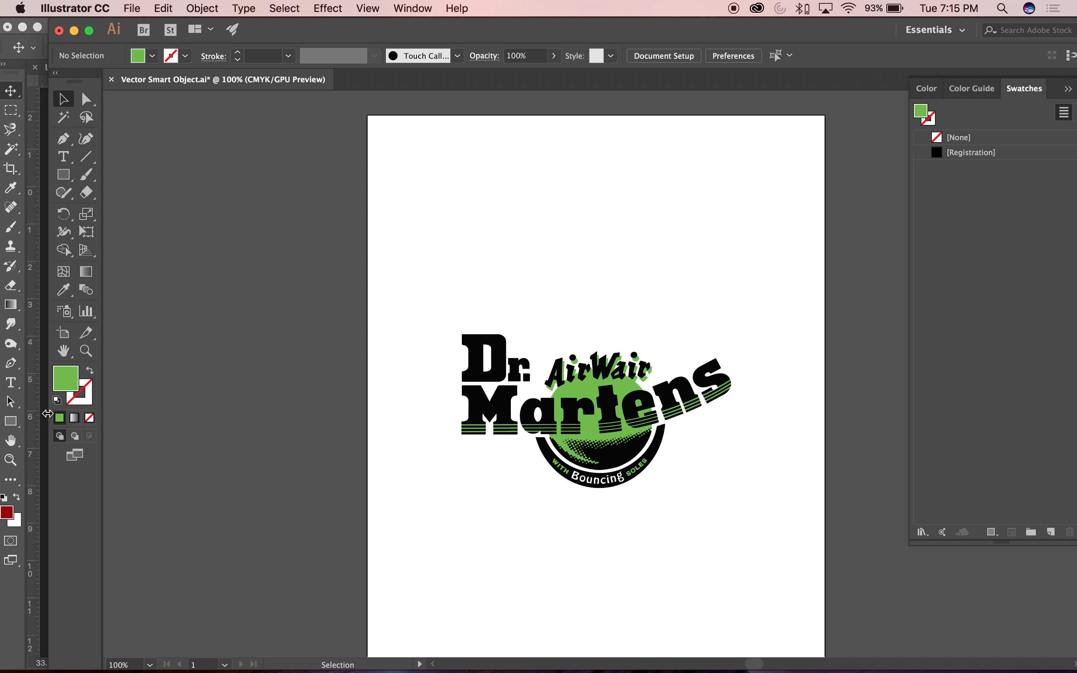
Select all green parts of the logo with the Magic Wand and change their fill to bright yellow
key("w")
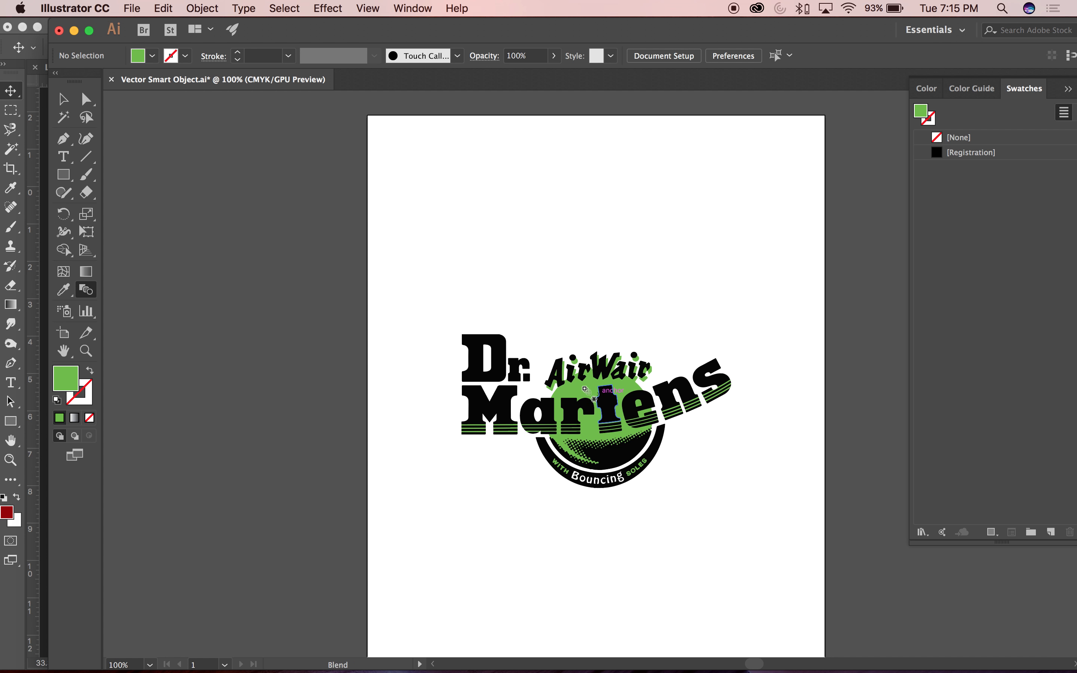
key("y")
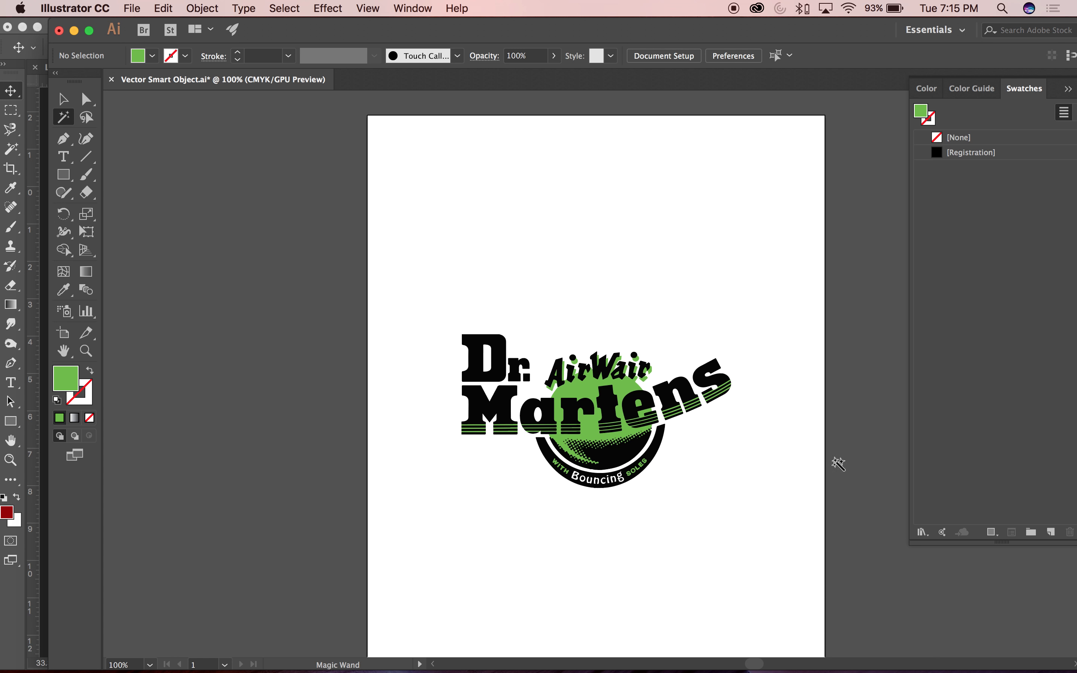
left_click(615, 406)
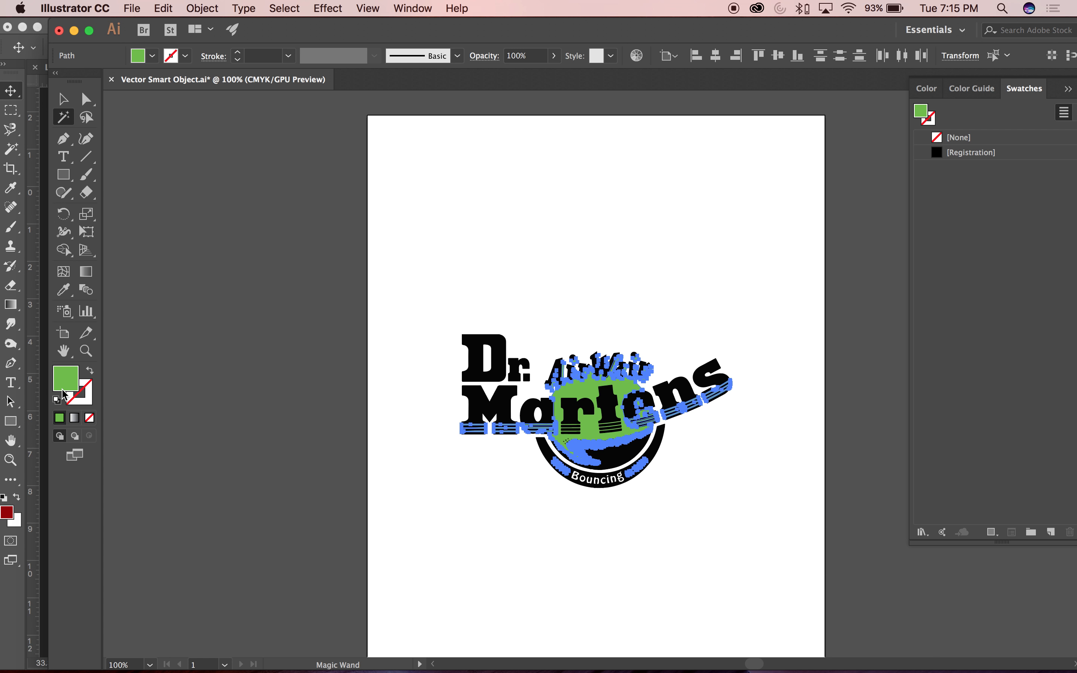
double_click(65, 394)
mouse_move(747, 283)
left_mouse_down()
mouse_move(759, 218)
mouse_move(655, 226)
left_mouse_up()
left_click_drag(717, 247, 748, 256)
left_click_drag(821, 375, 816, 381)
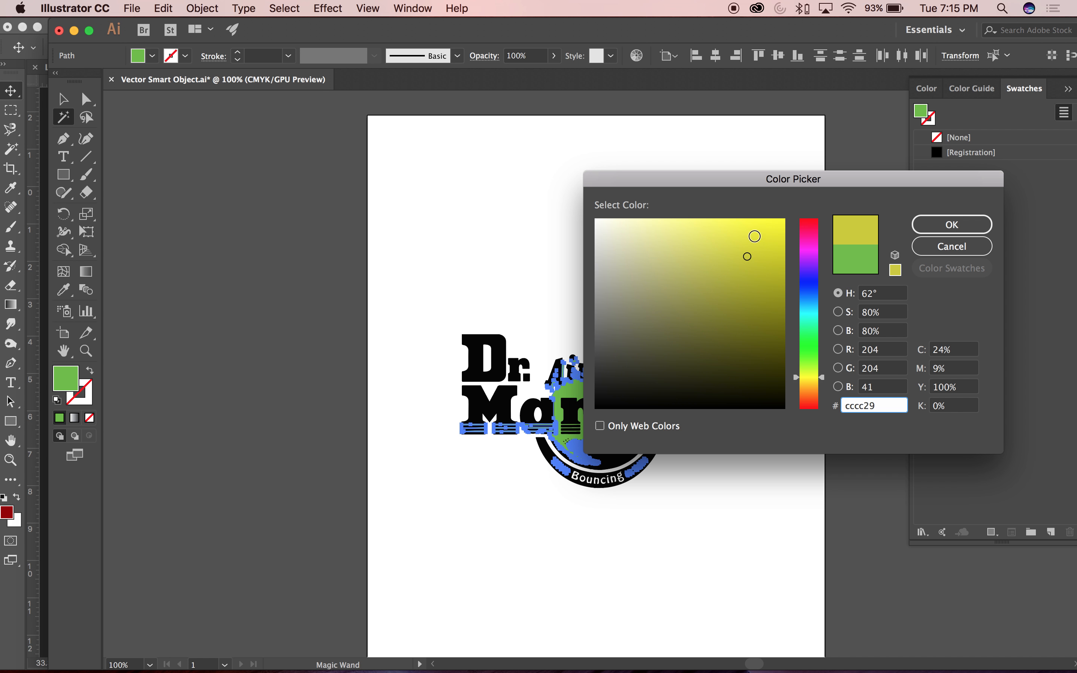
left_click_drag(754, 236, 757, 224)
key("Return")
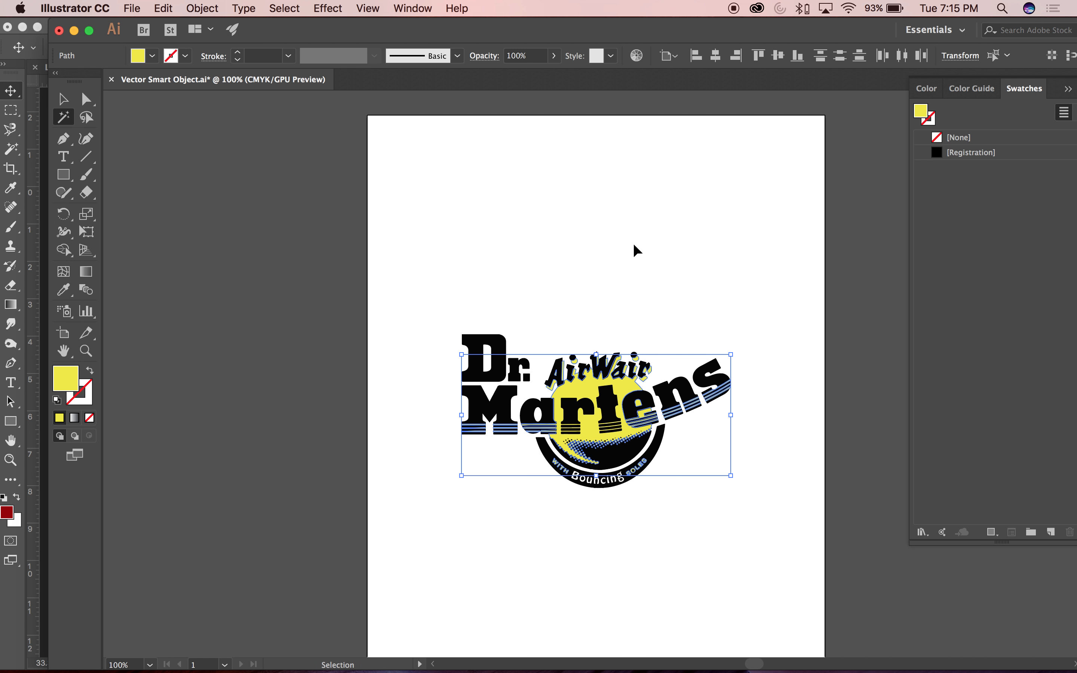
Save the yellow version of the smart object file and return to the landscape document in Photoshop
key("super+s")
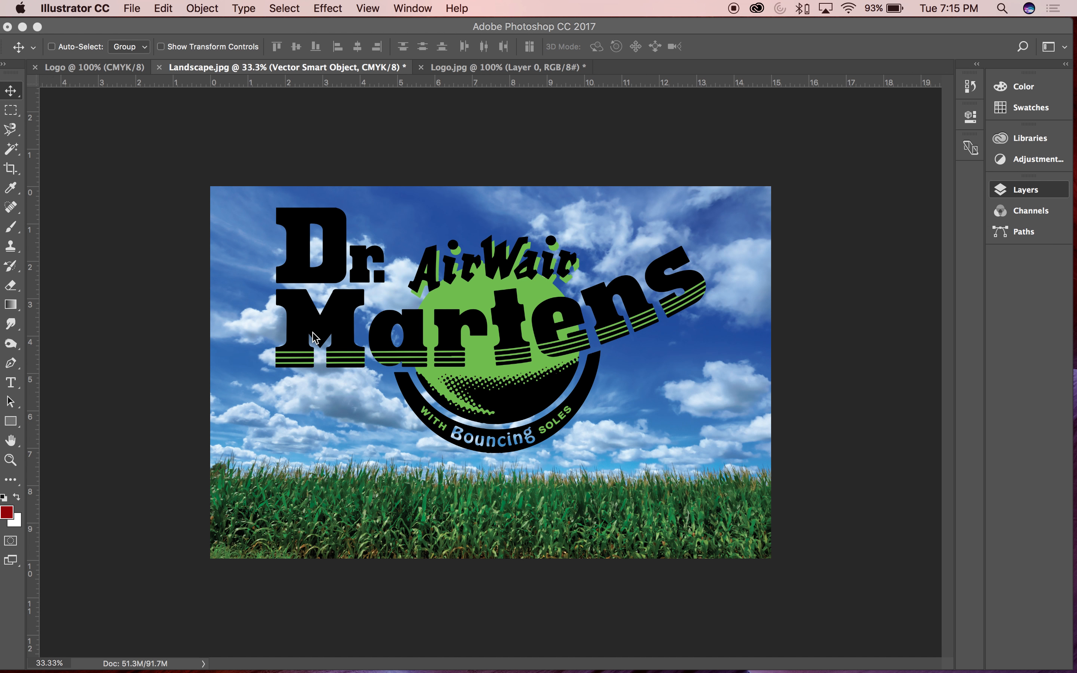
left_click(370, 339)
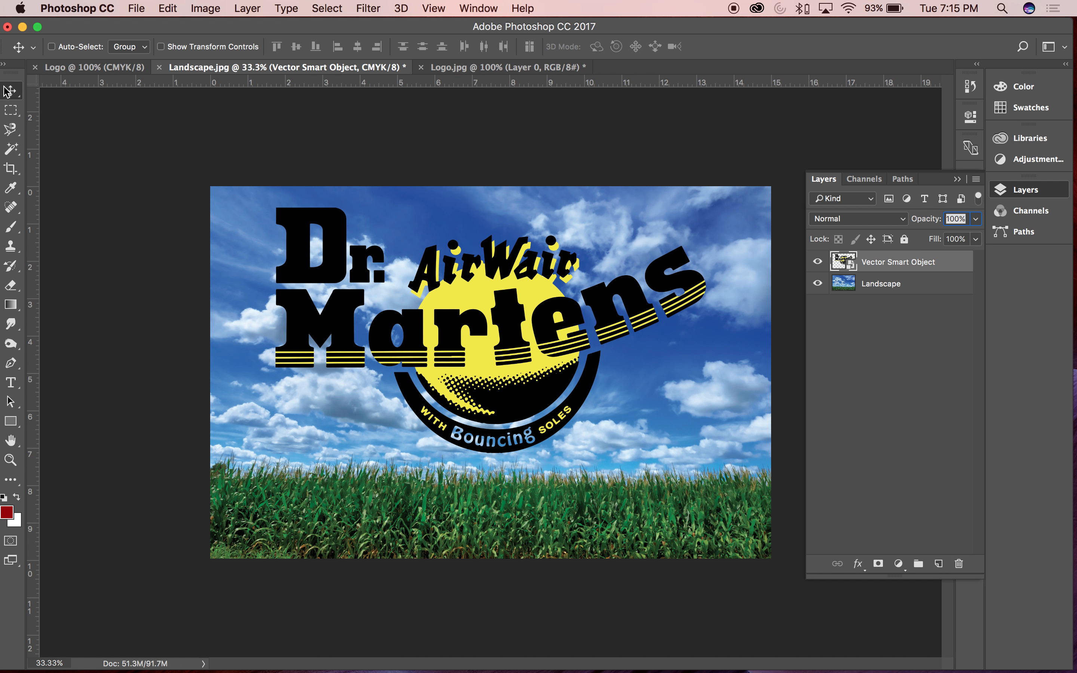